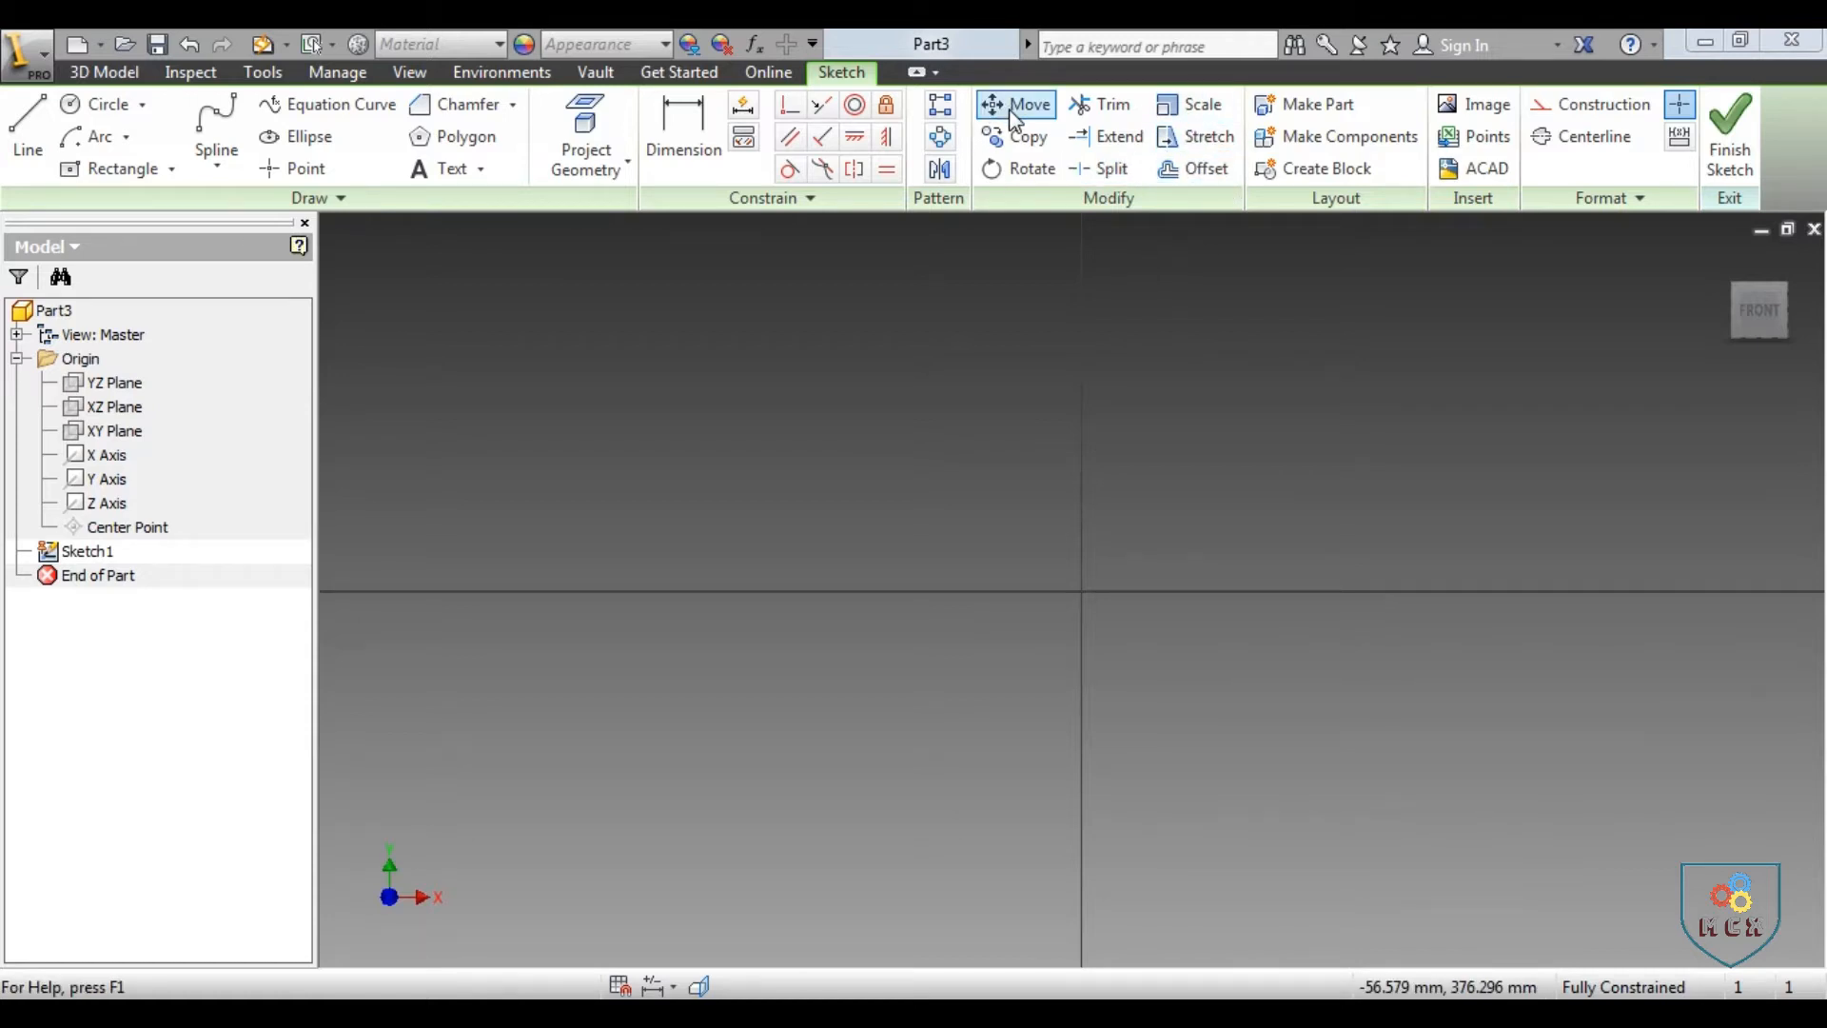
Sketch a circle about 130 mm in diameter centred on the origin
left_click(92, 110)
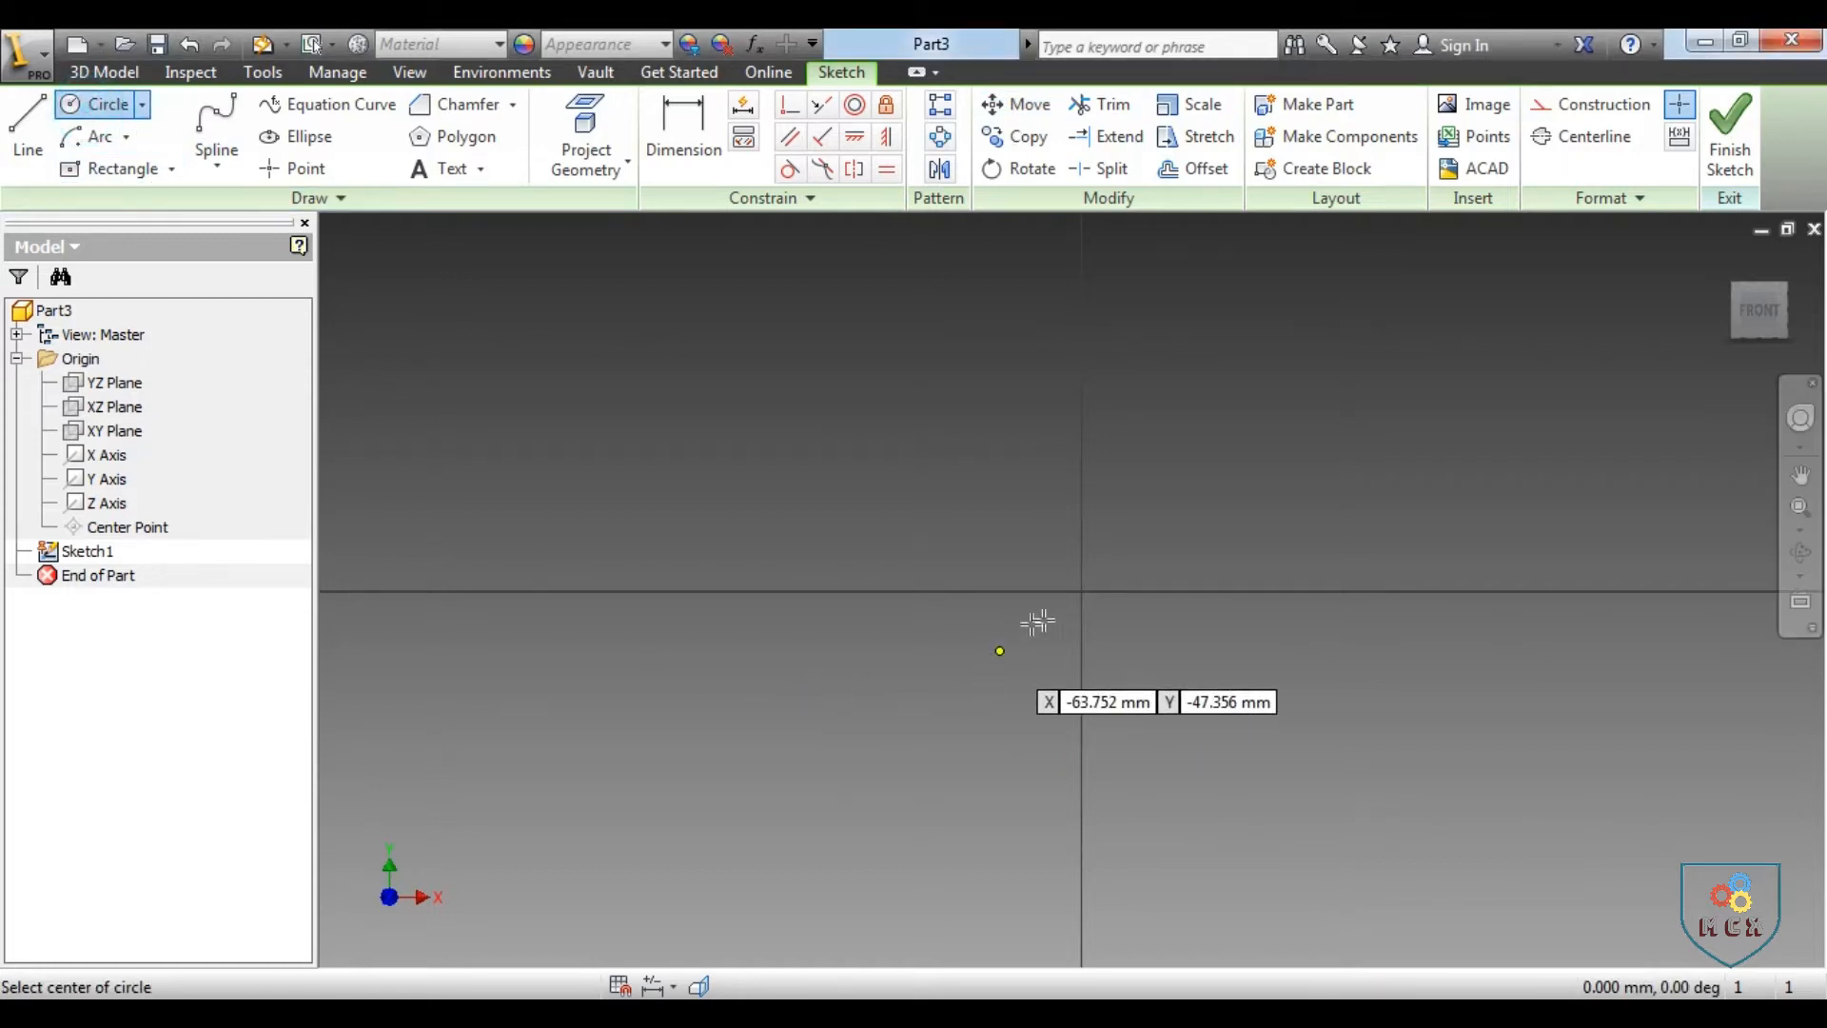
left_click(1081, 591)
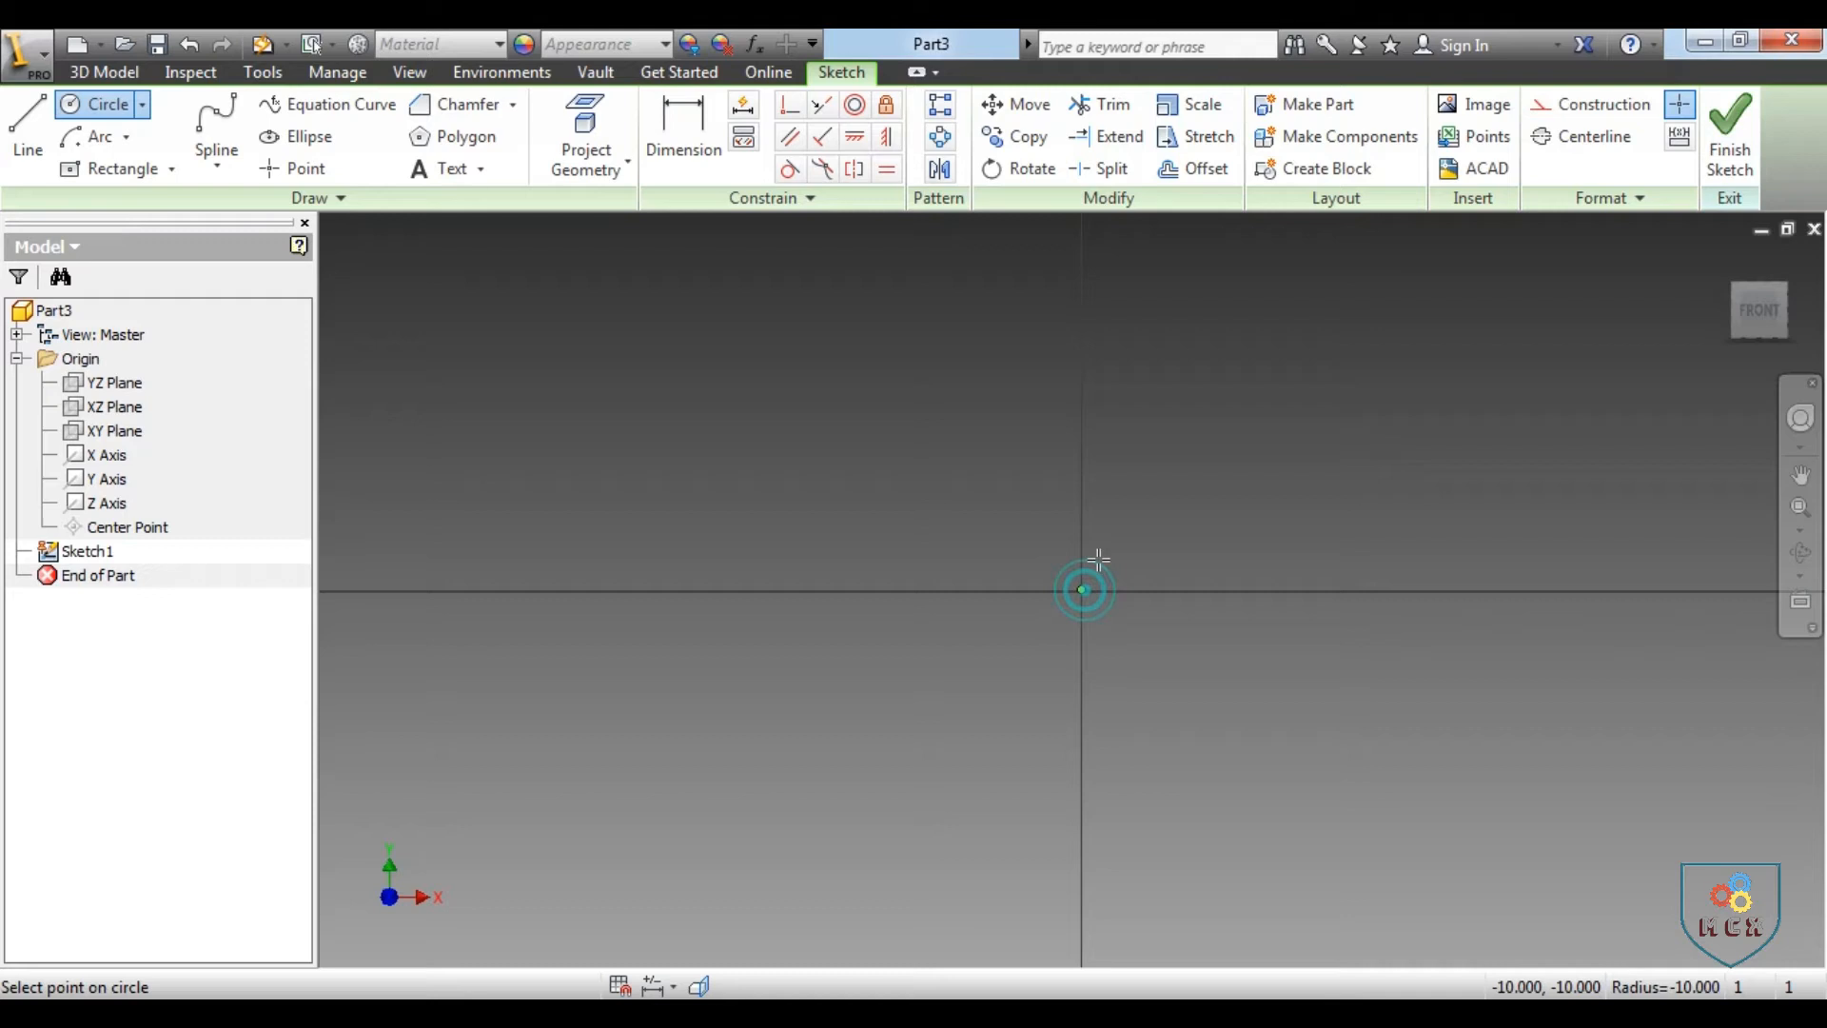
left_click(1132, 518)
right_click(1224, 530)
left_click(1336, 523)
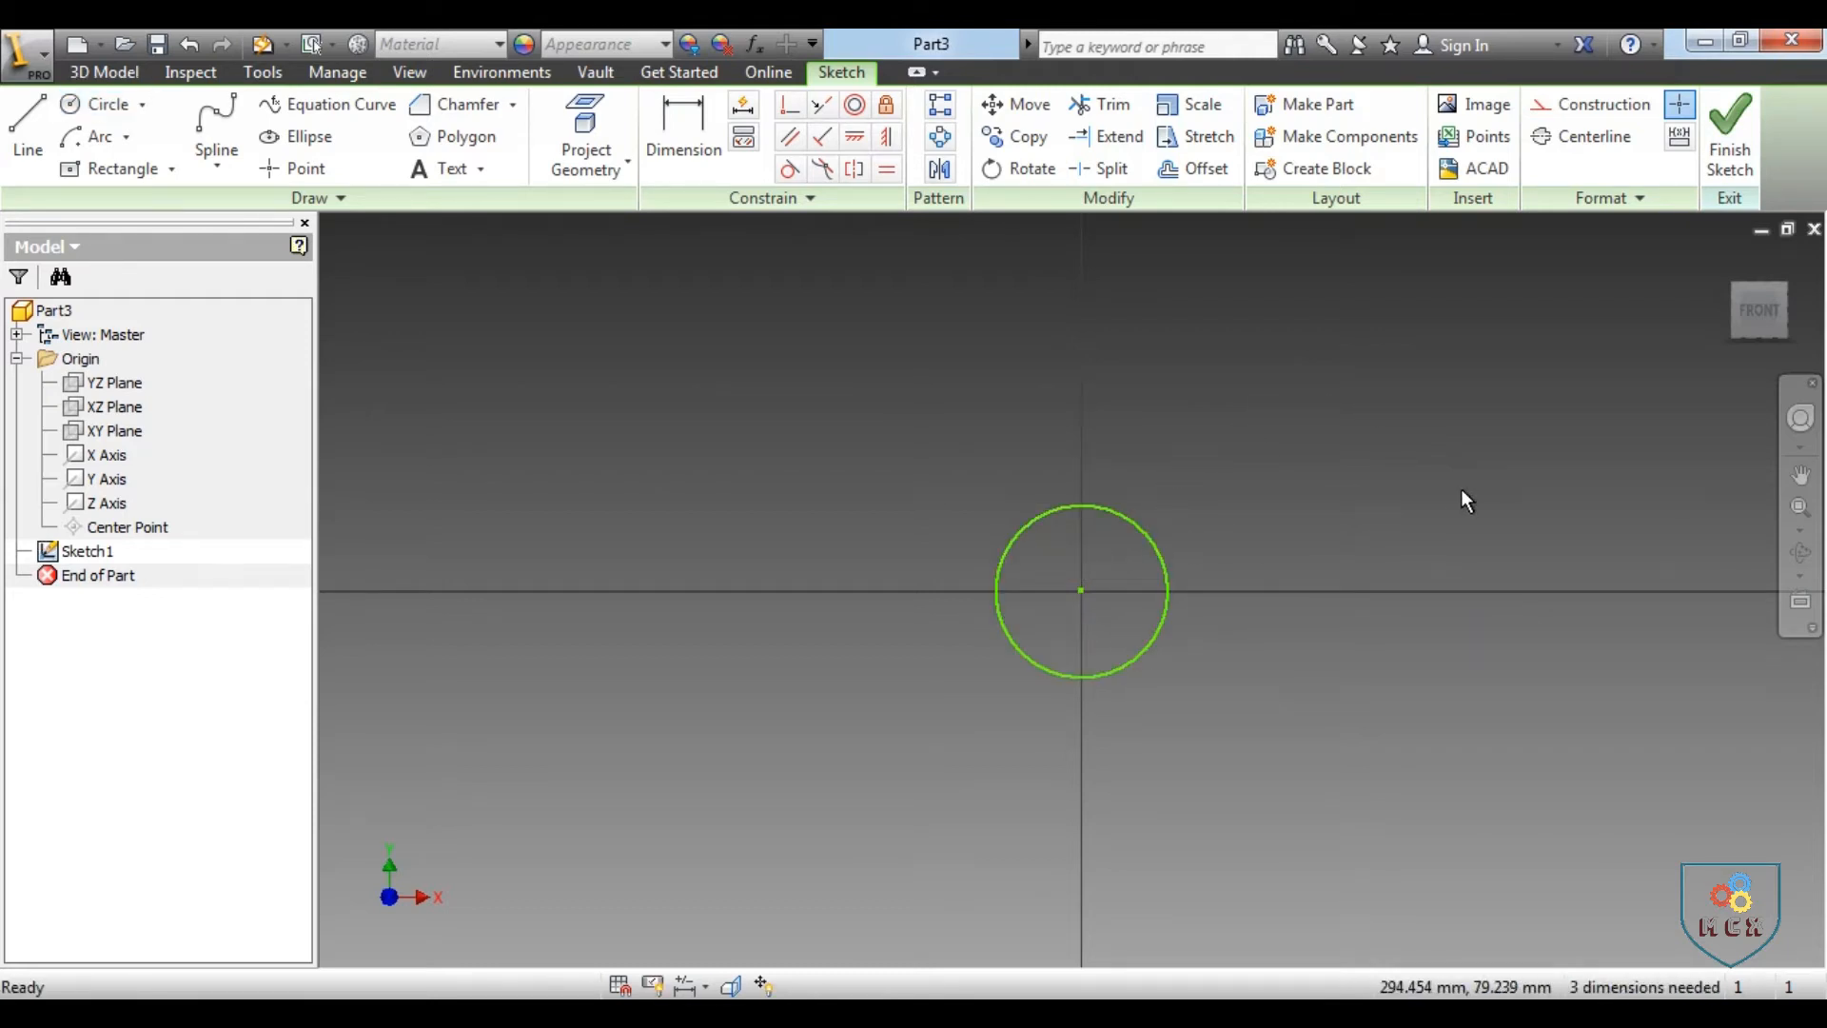
Use Move with the Copy option to duplicate the circle from its centre to about X 182 mm, Y 105 mm
left_click(1015, 111)
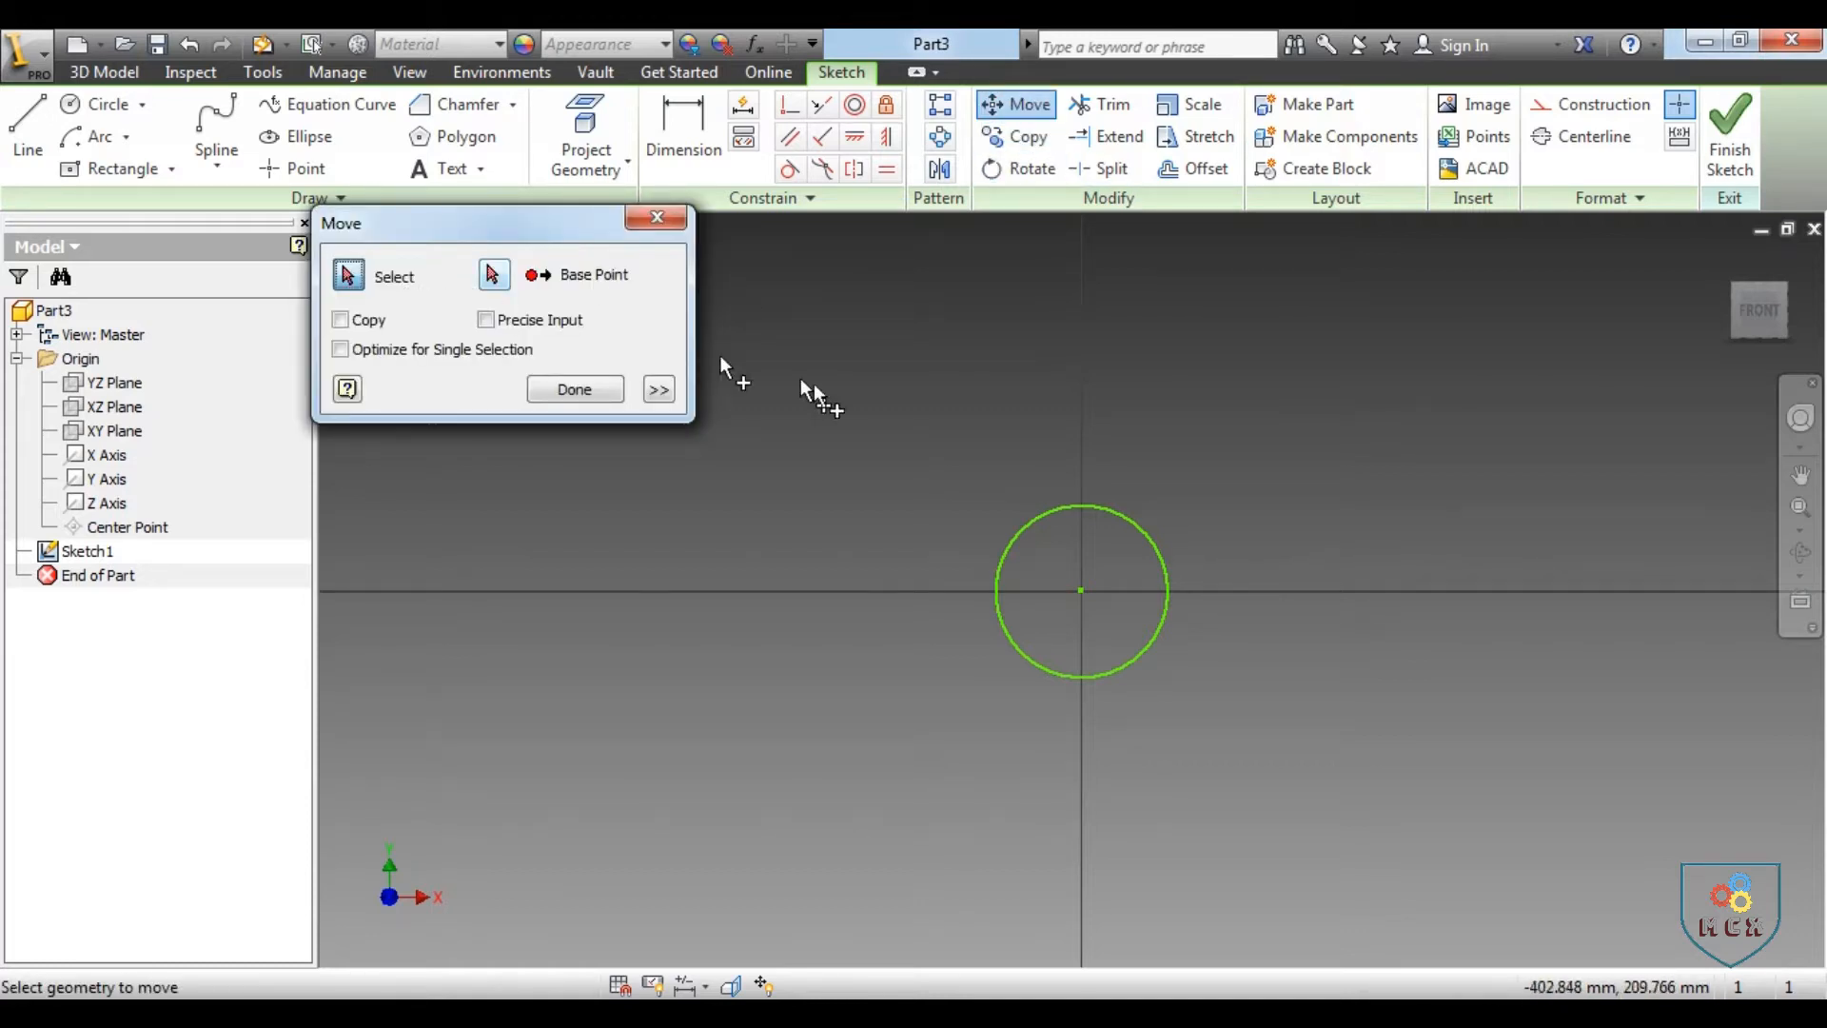
left_click(1117, 511)
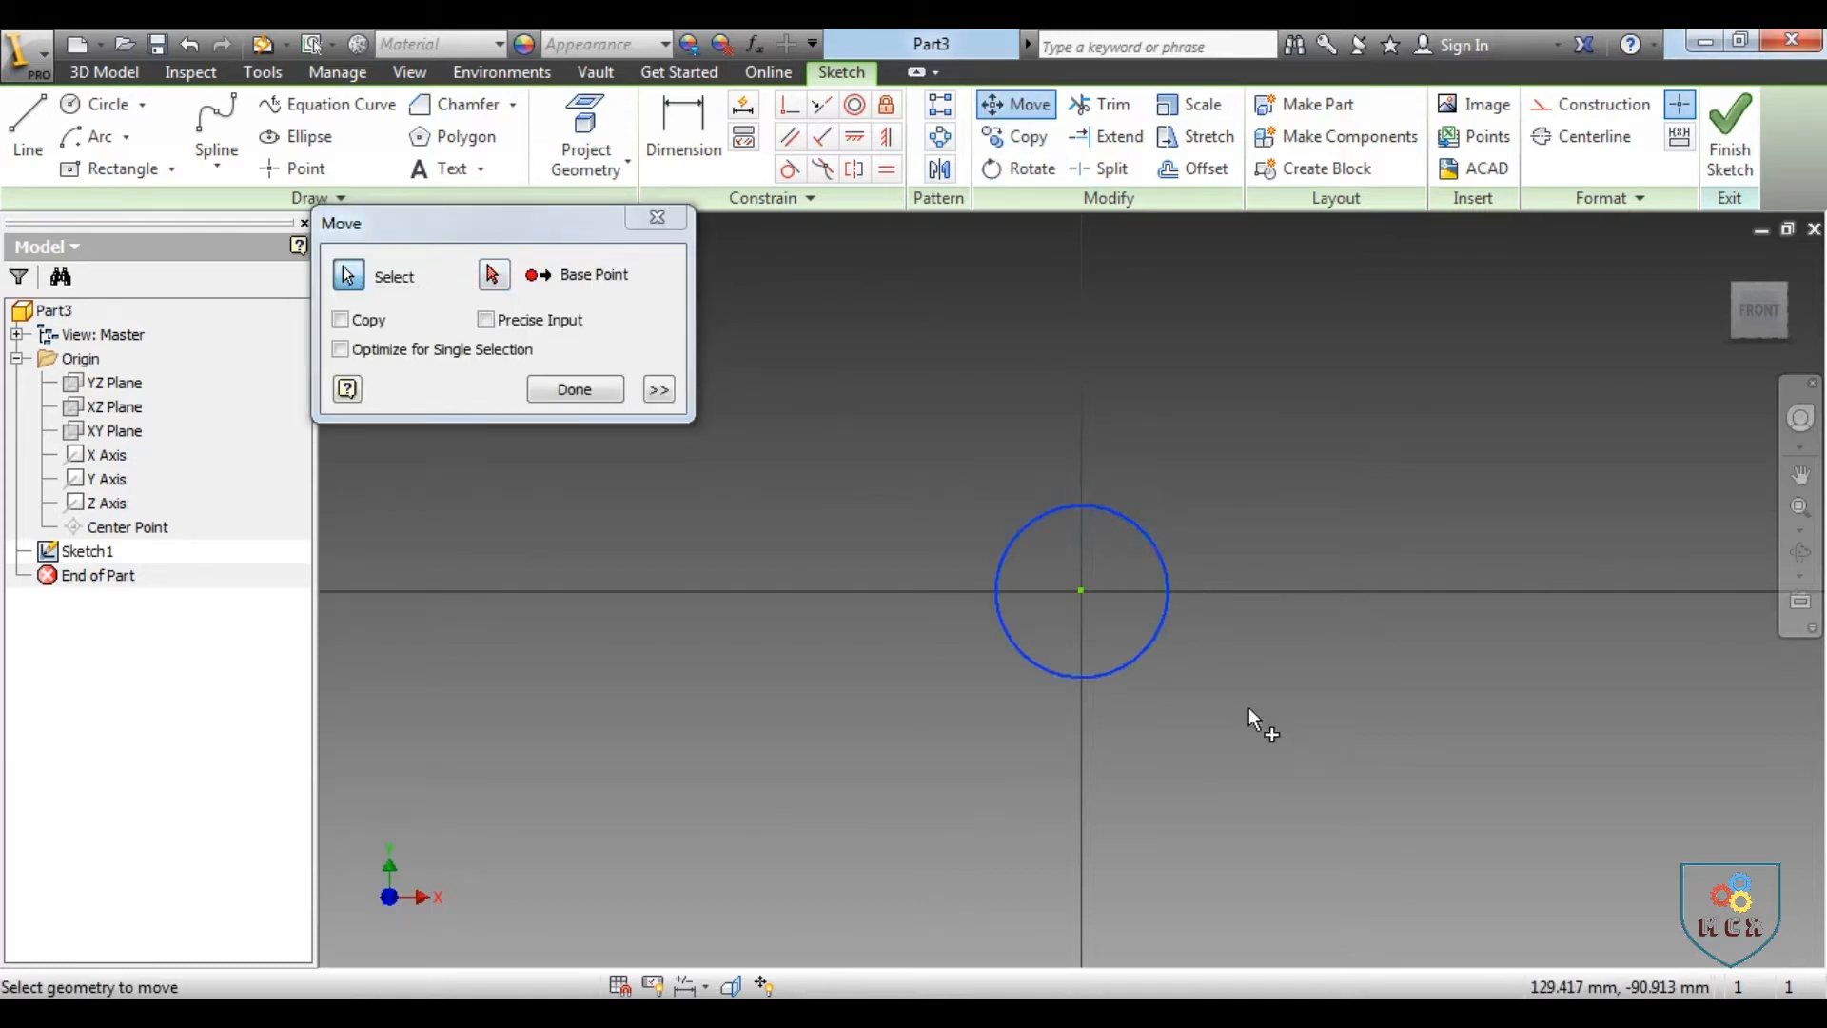
left_click(494, 276)
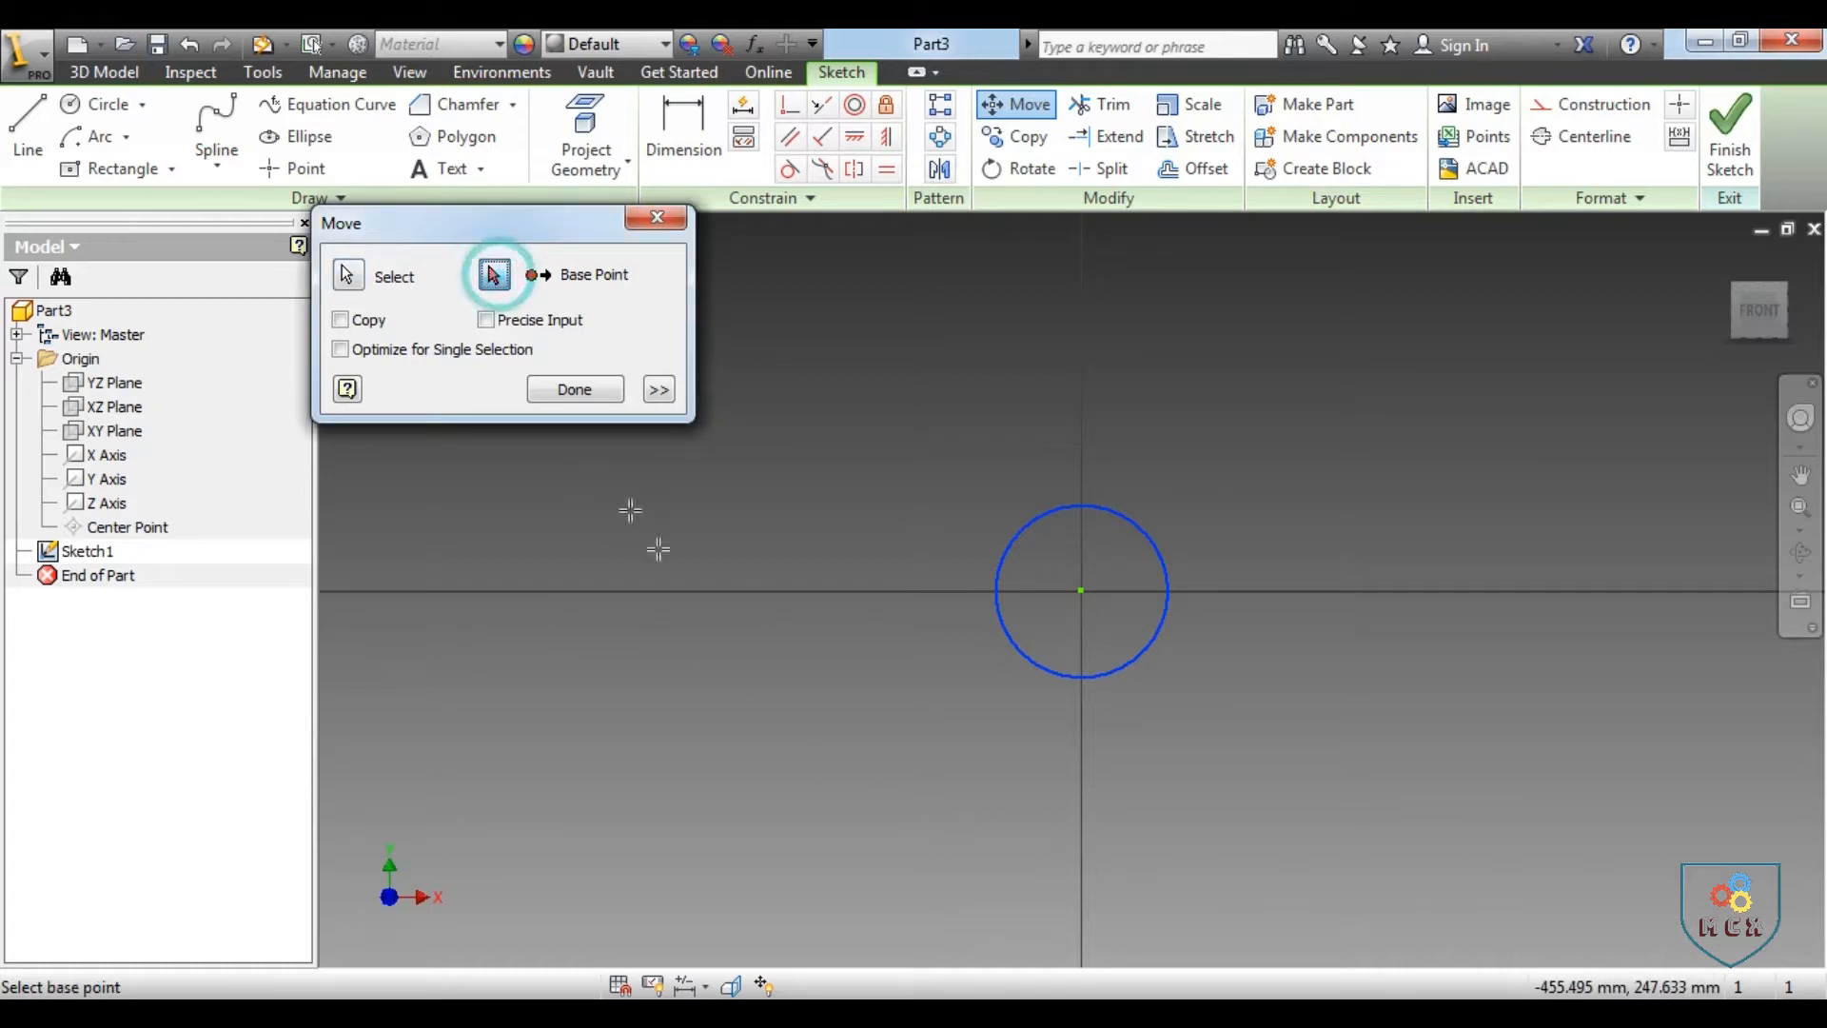
left_click(1081, 591)
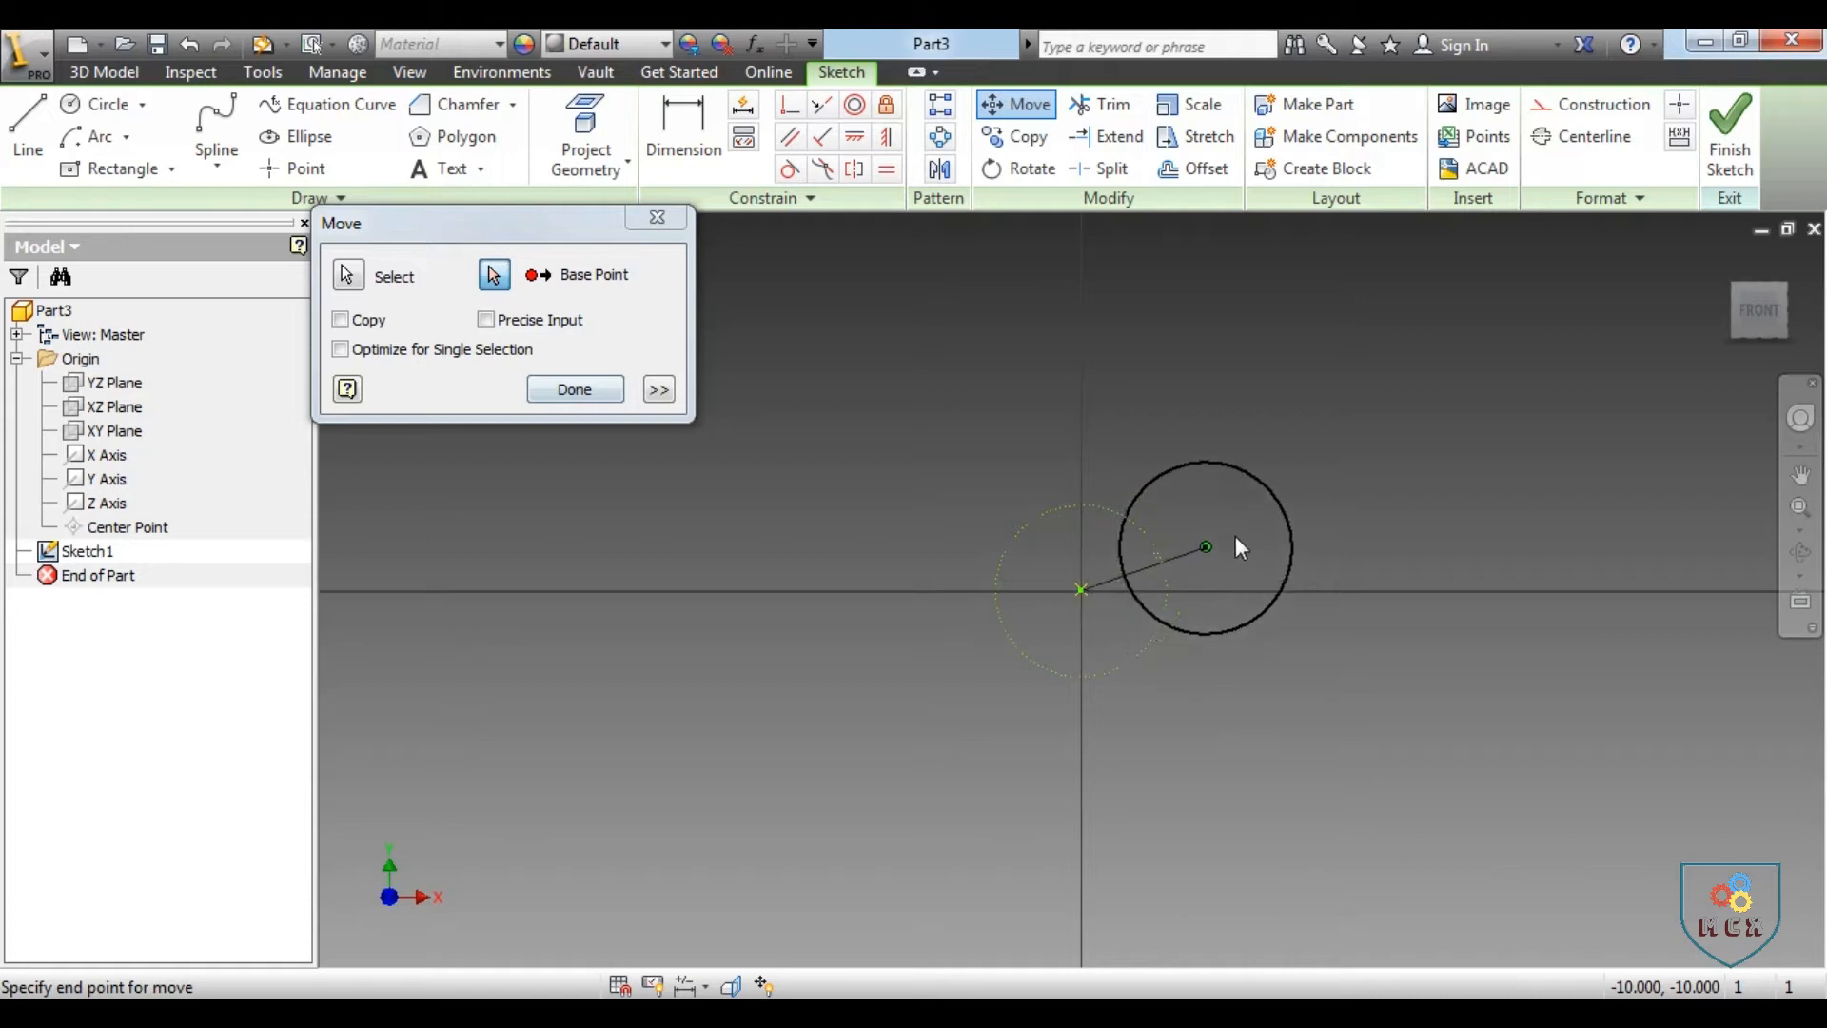
left_click(367, 322)
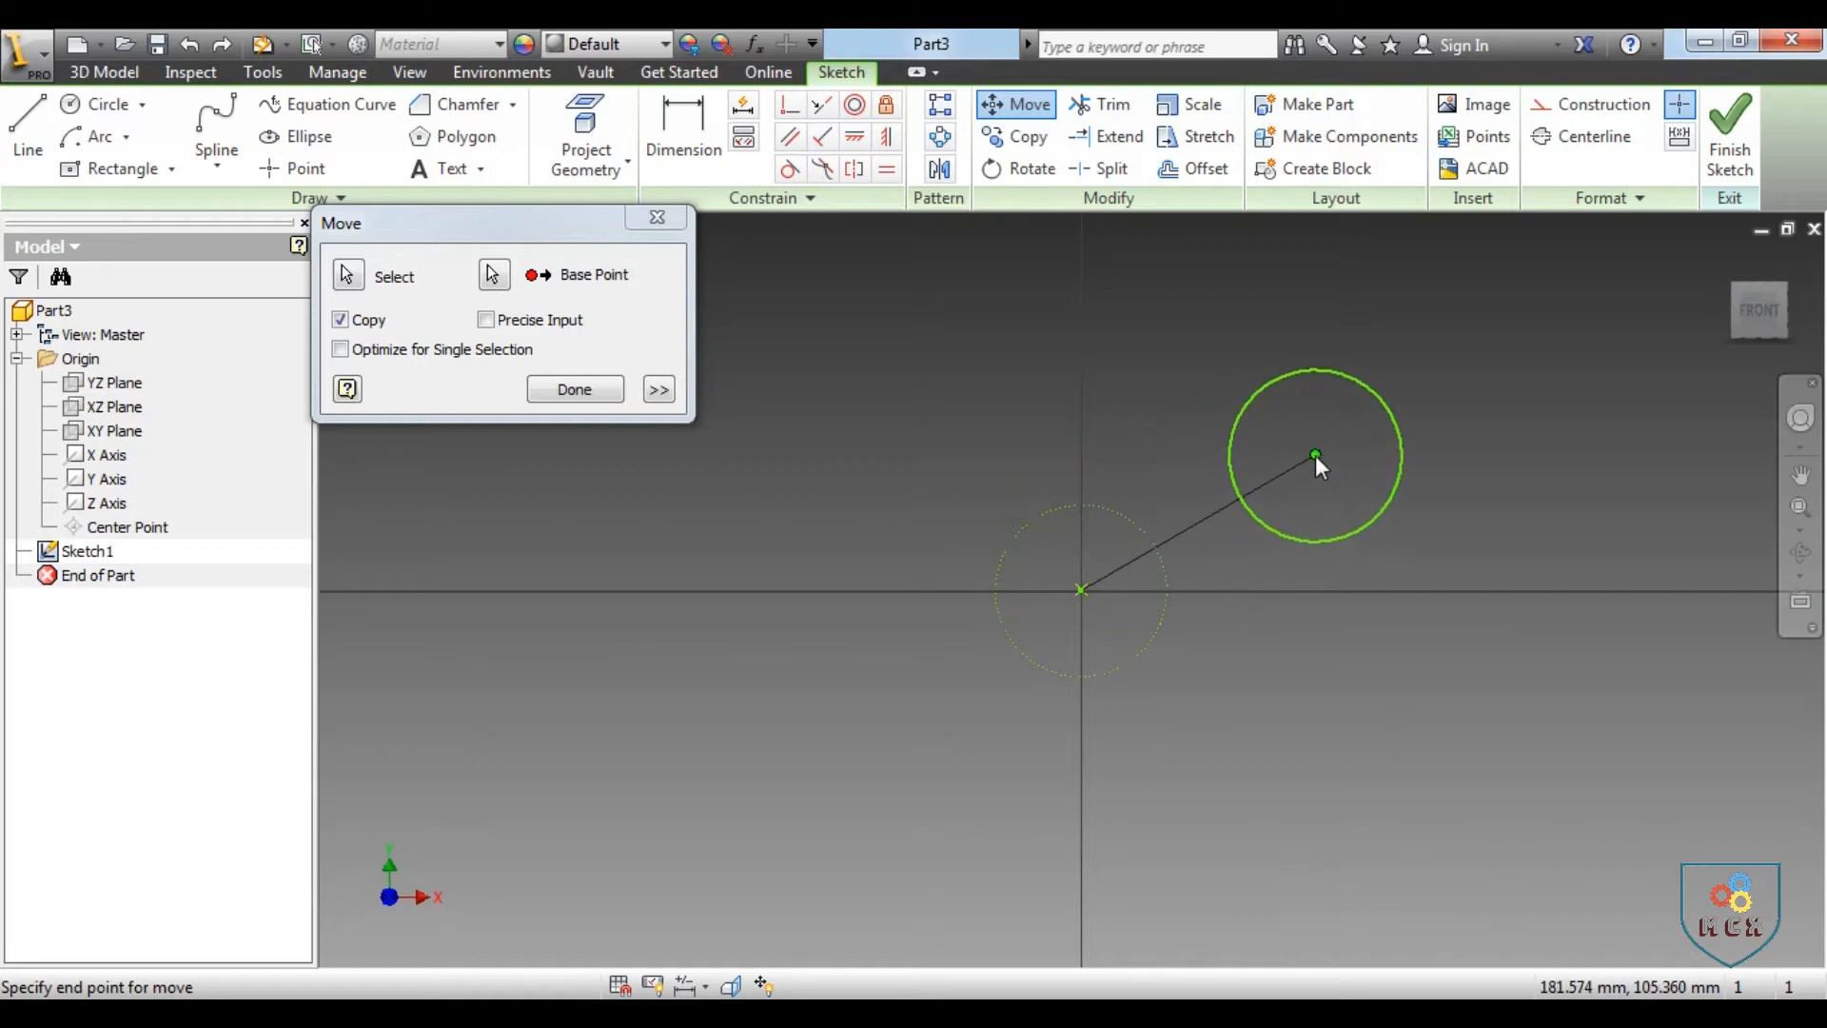
left_click(1316, 454)
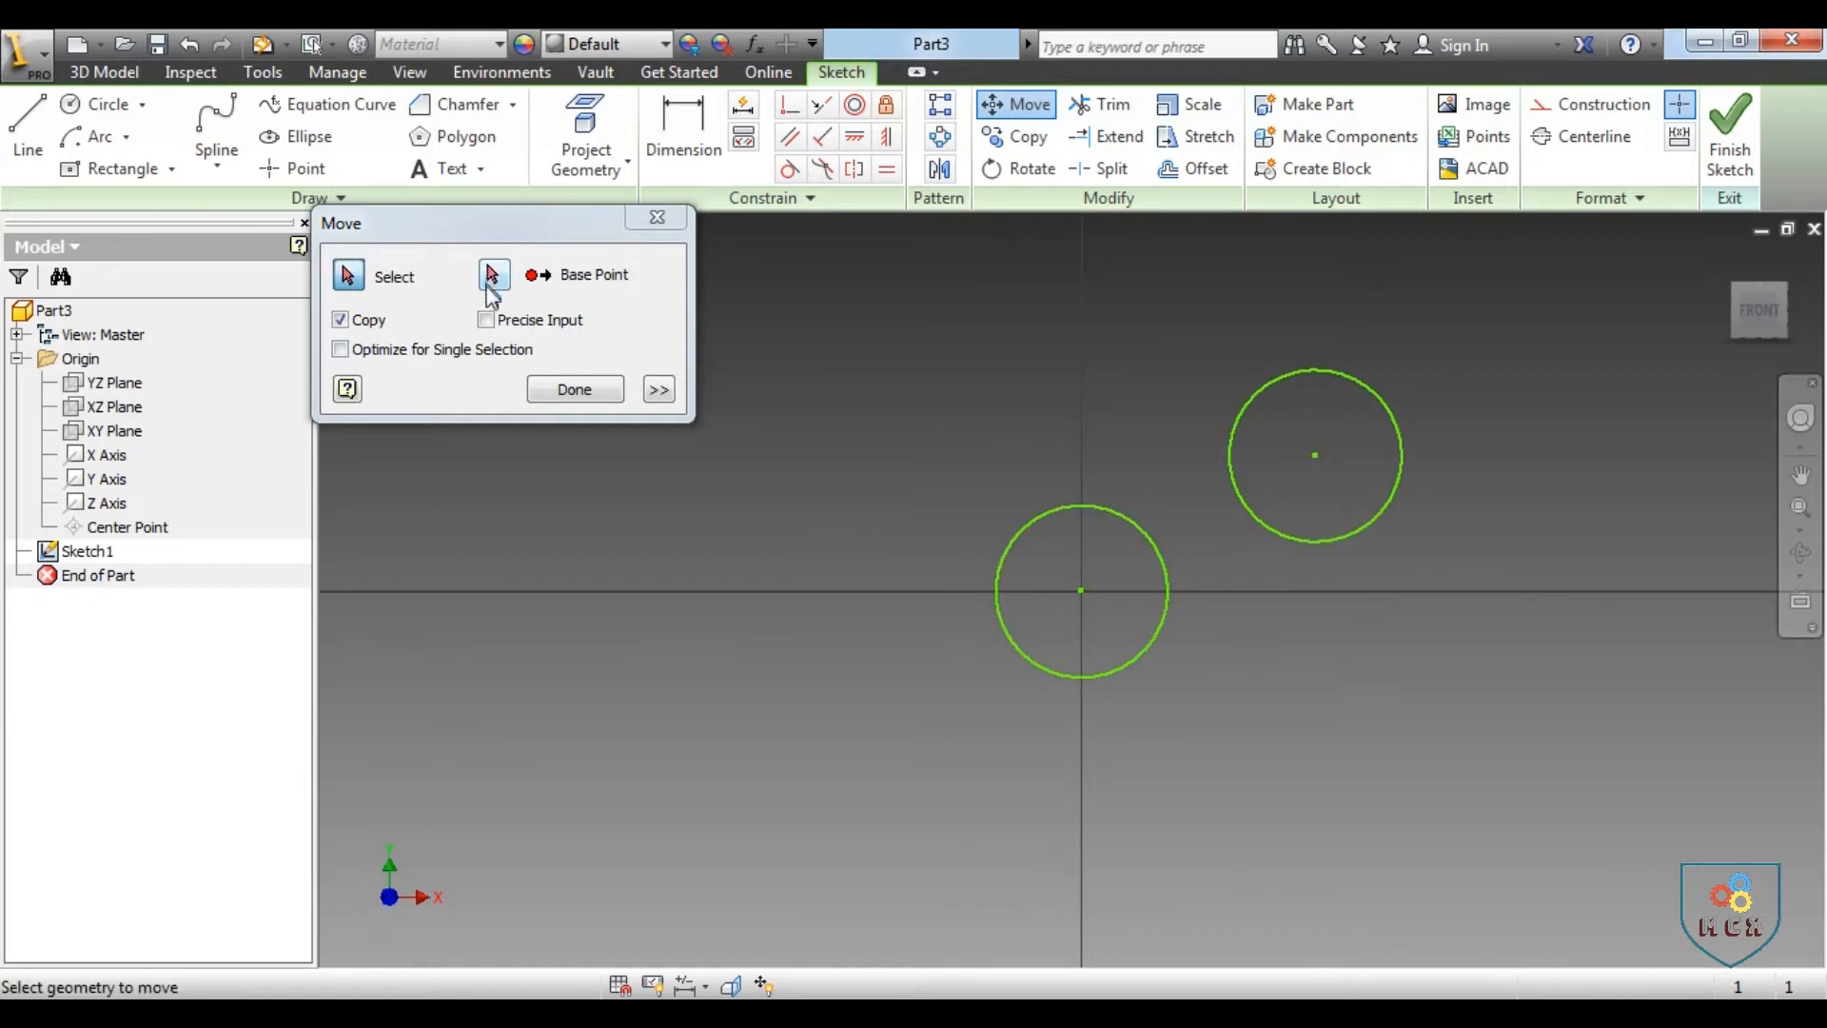
Try to move the origin circle without copying, using Precise Input offsets of X 20 and Y 50 from its centre
left_click(486, 321)
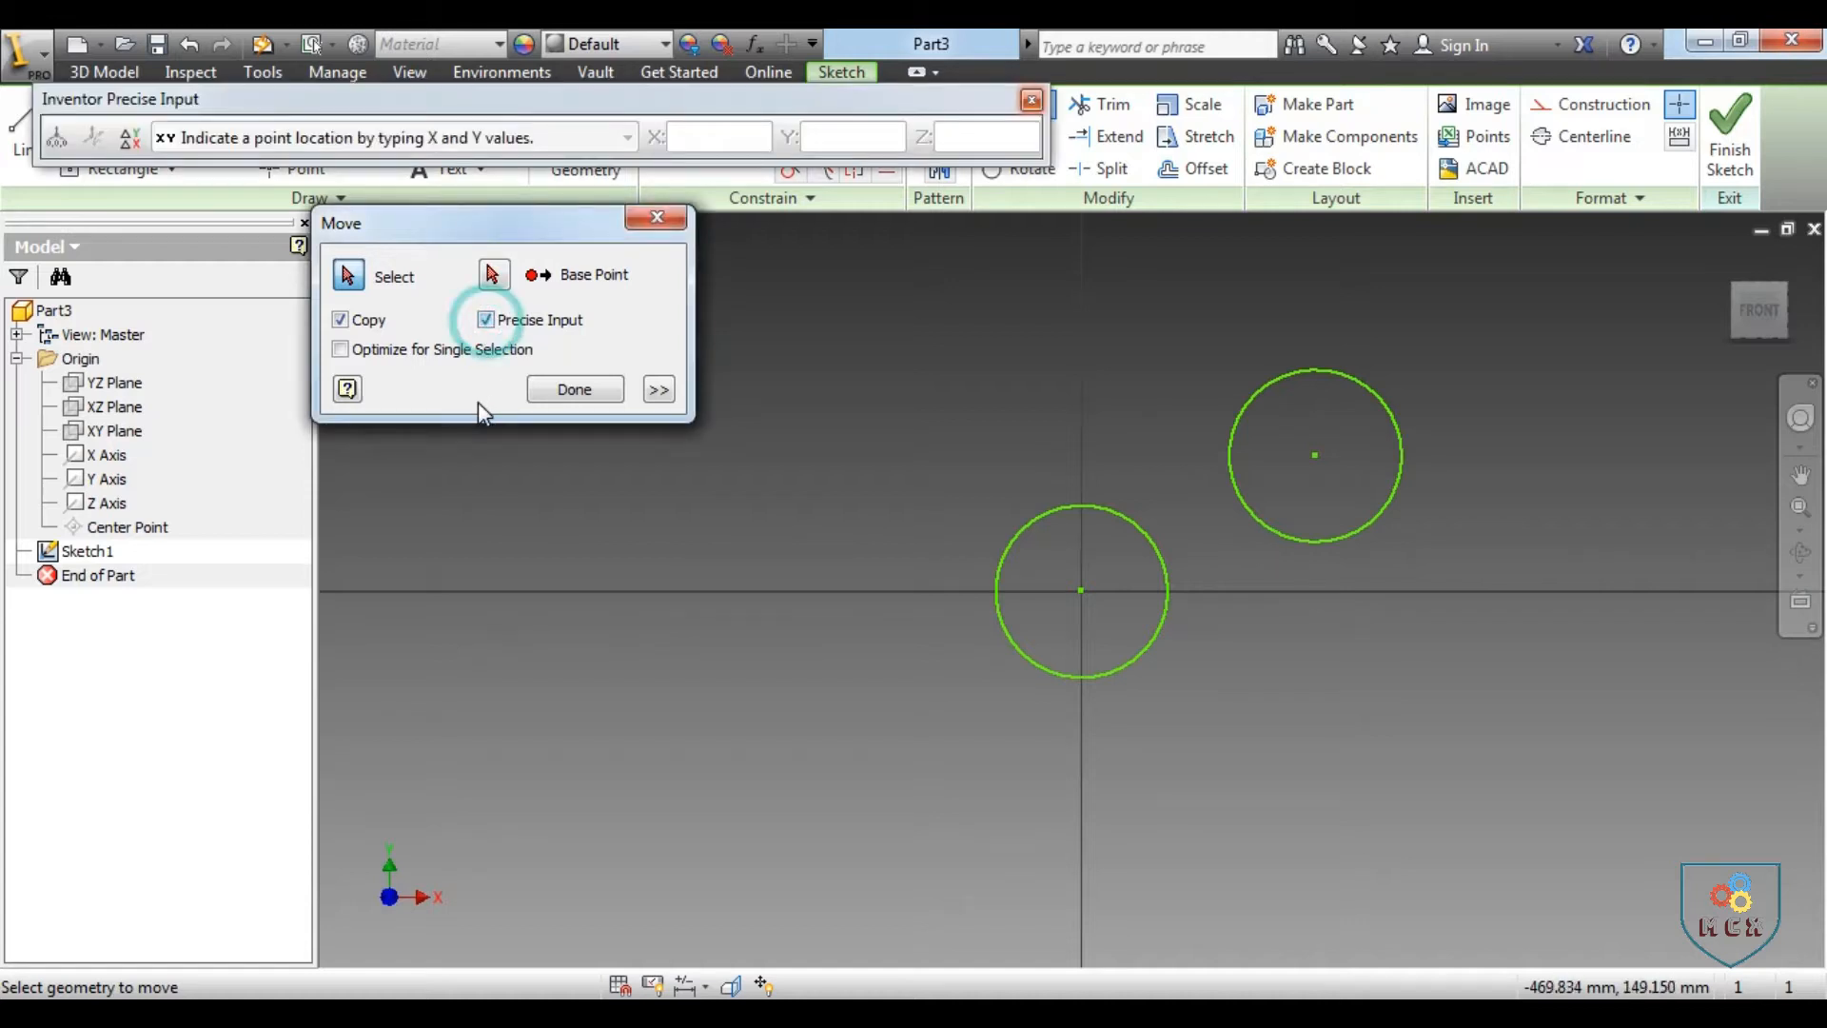
left_click(366, 325)
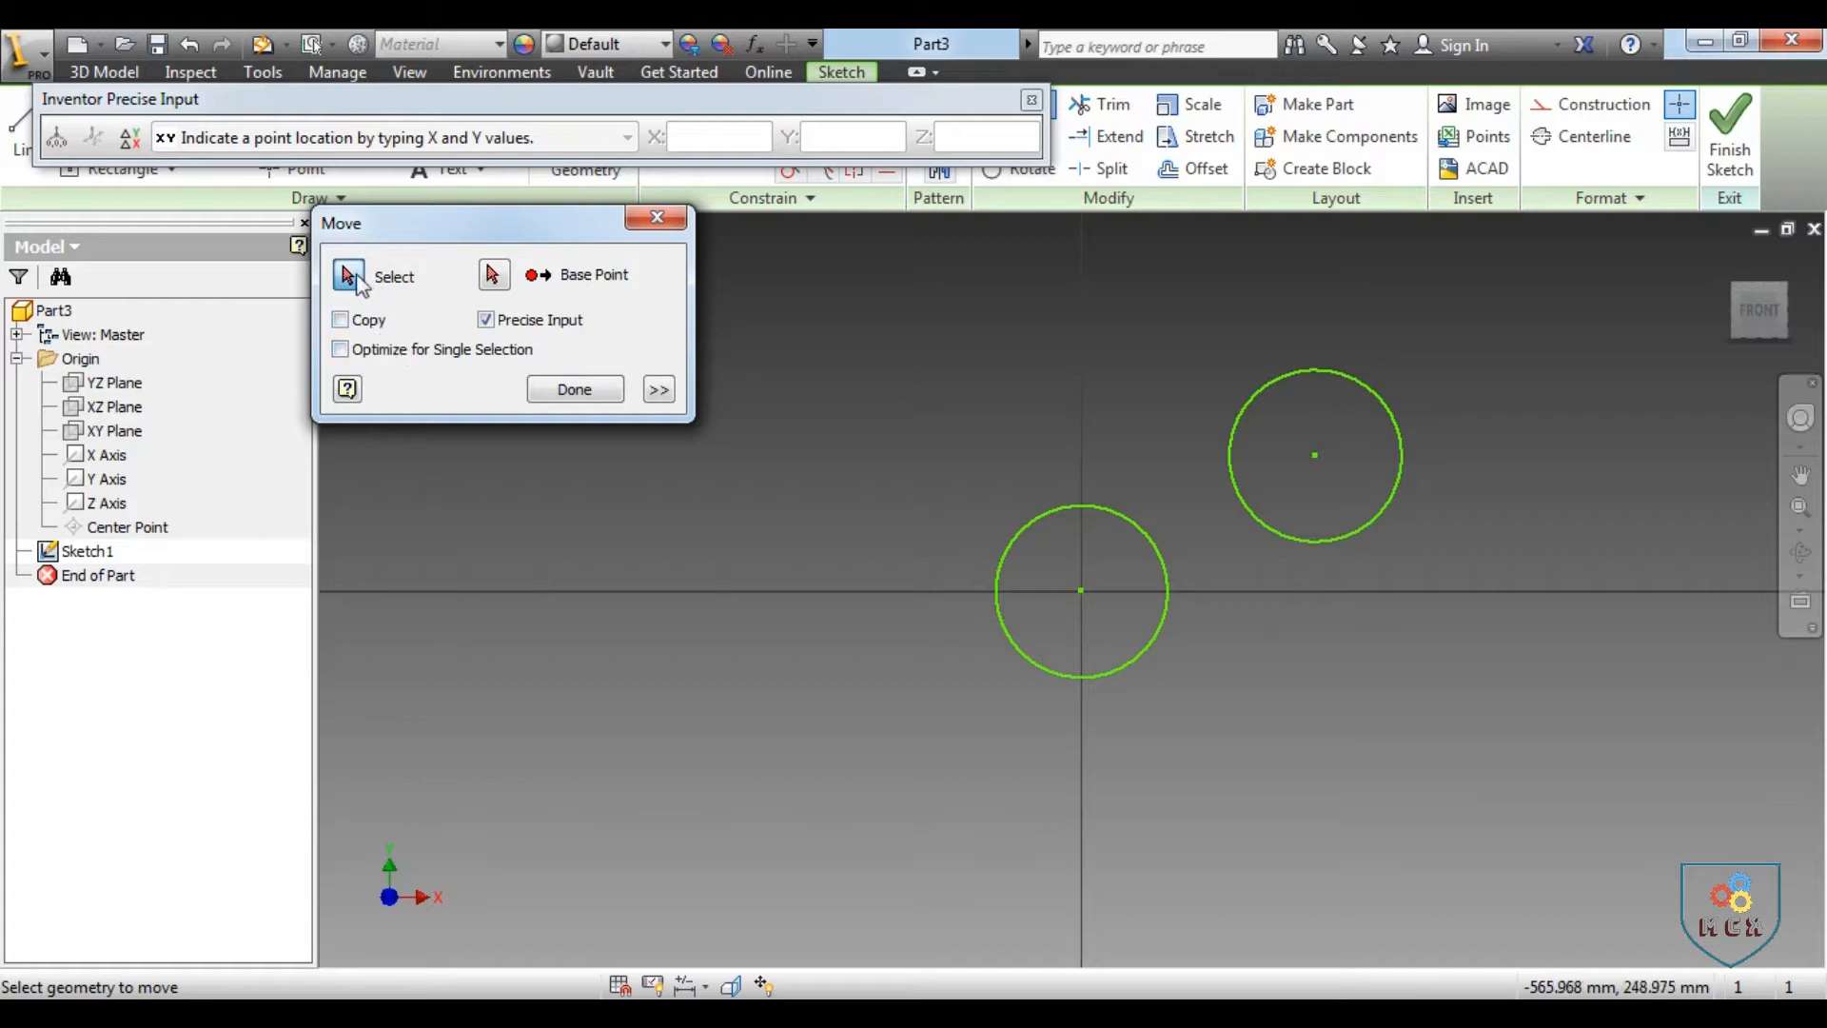
left_click(1157, 540)
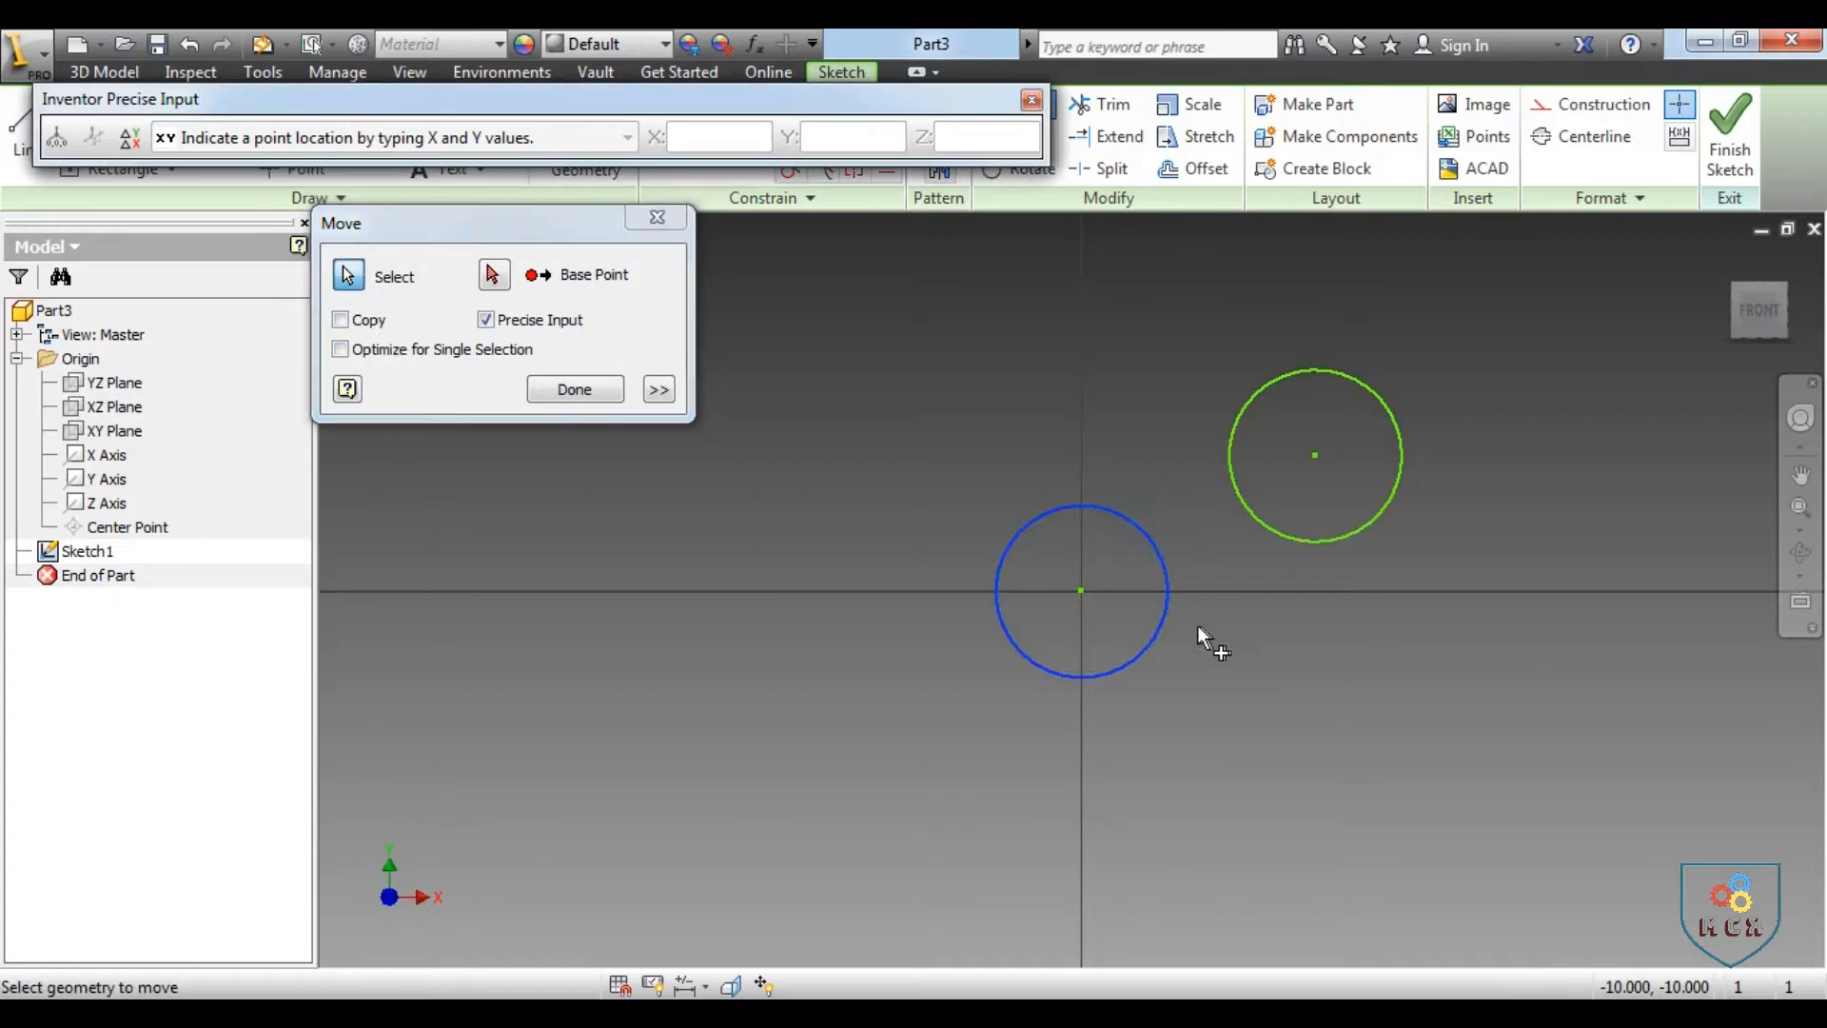
left_click(493, 275)
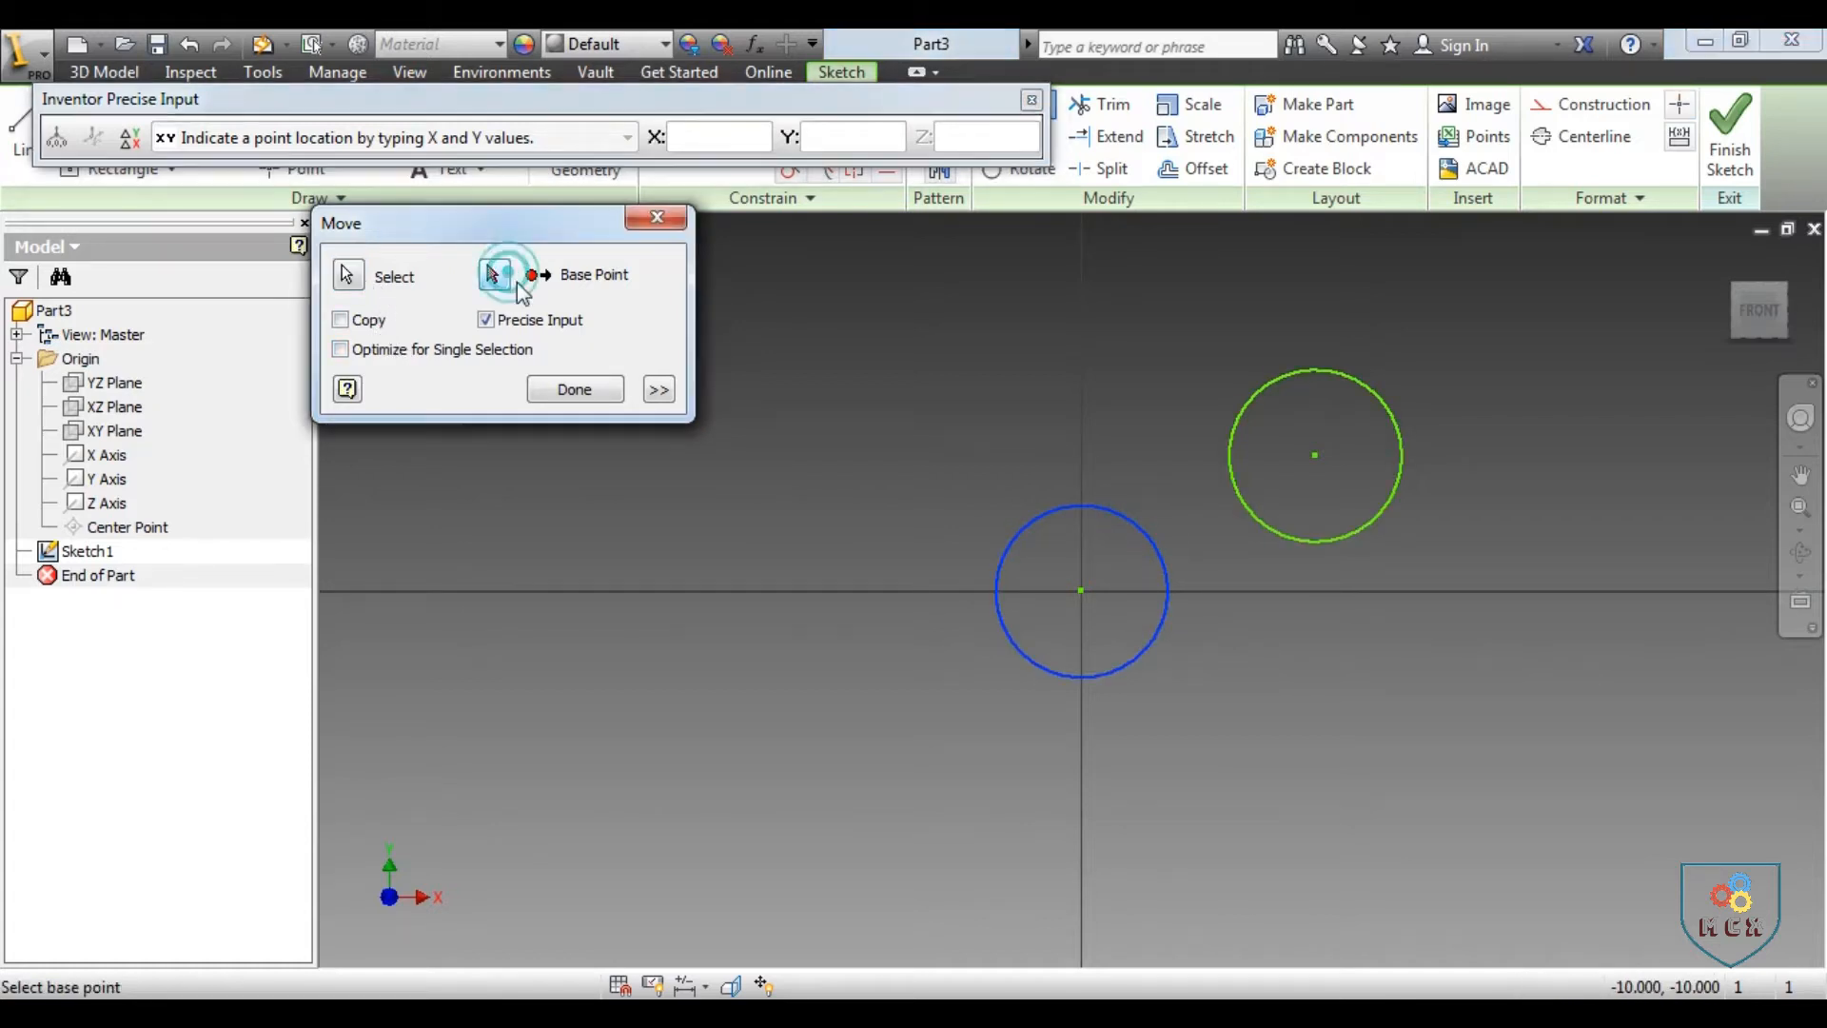
left_click(1081, 591)
left_click(130, 137)
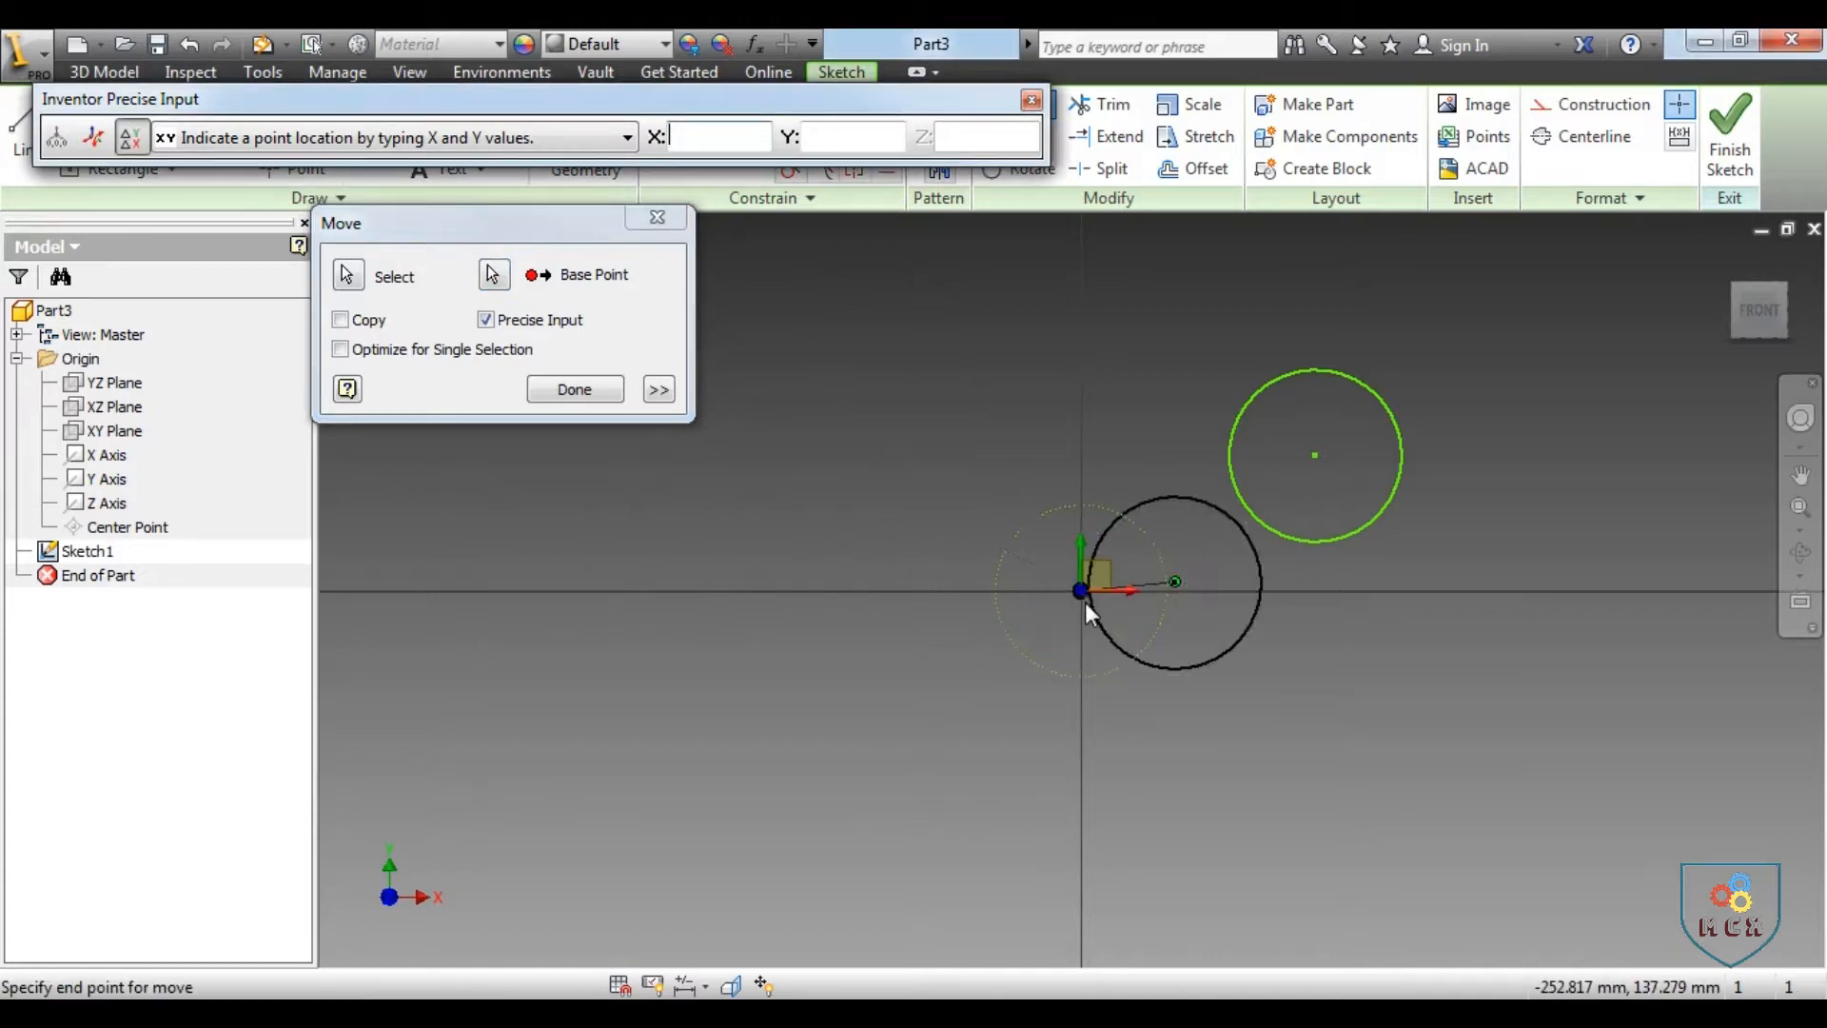
left_click(696, 135)
type("20")
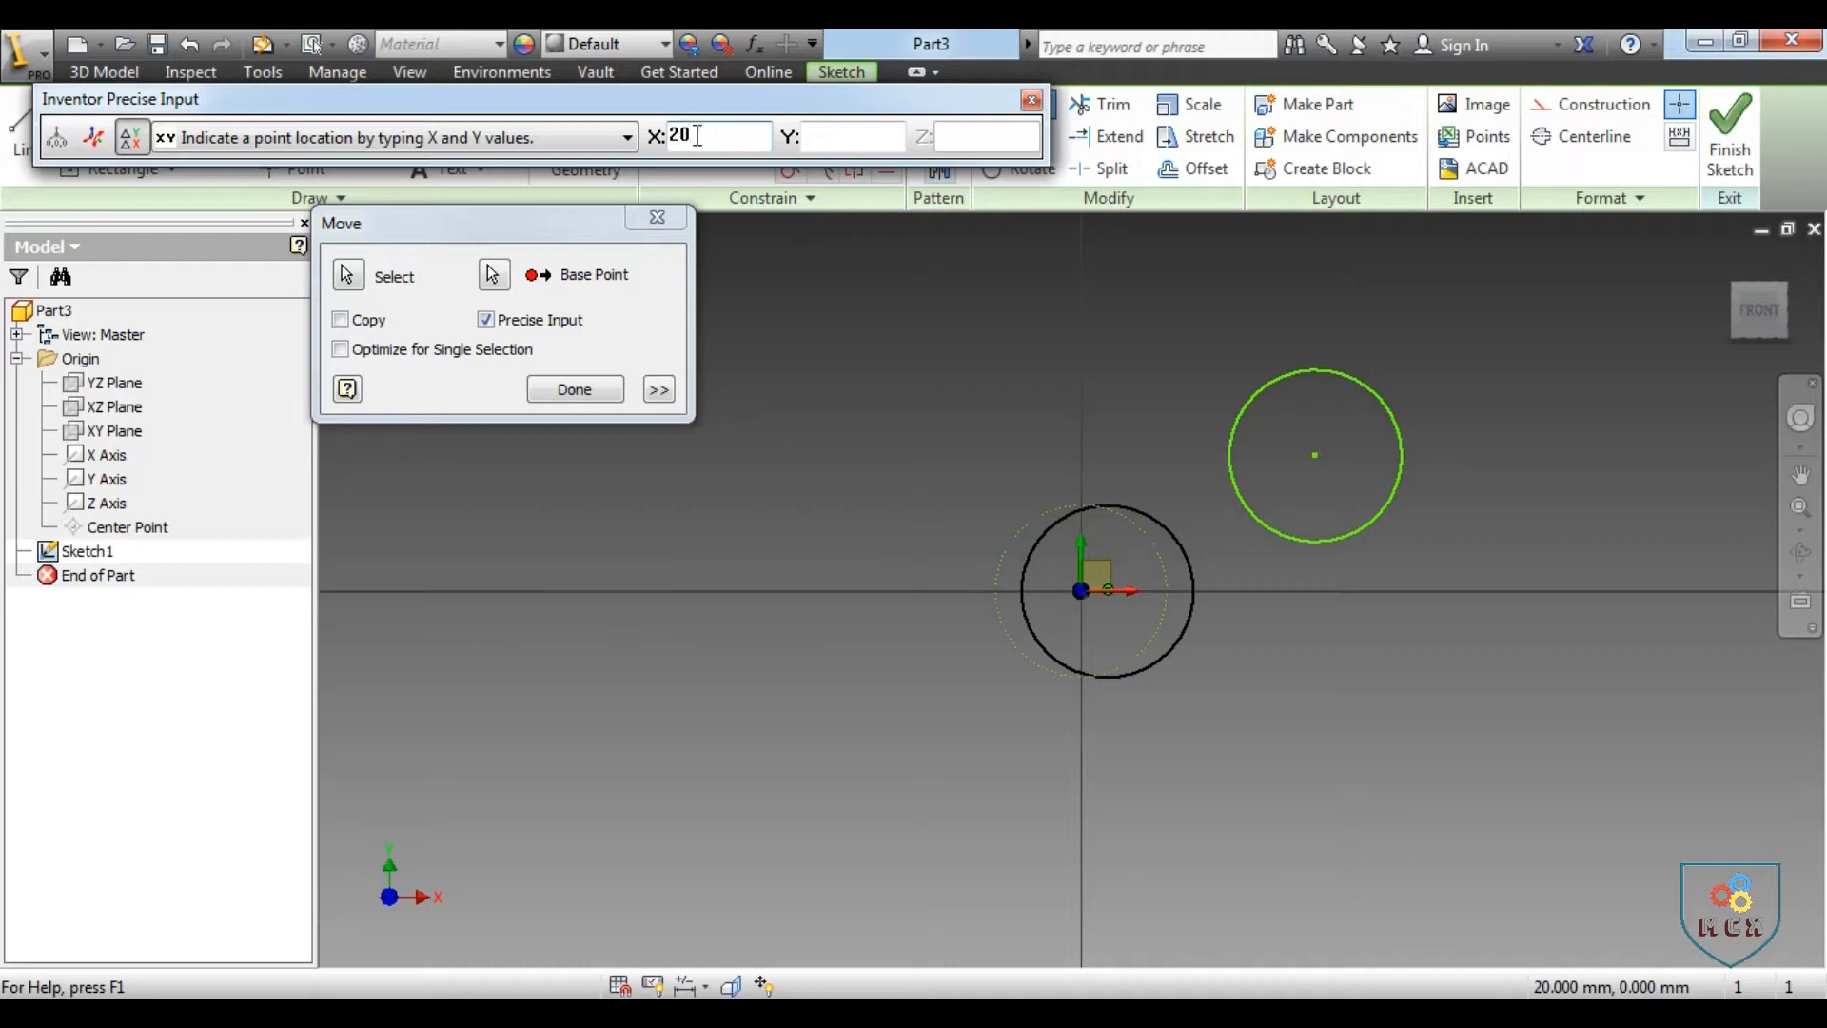
left_click(820, 133)
type("50")
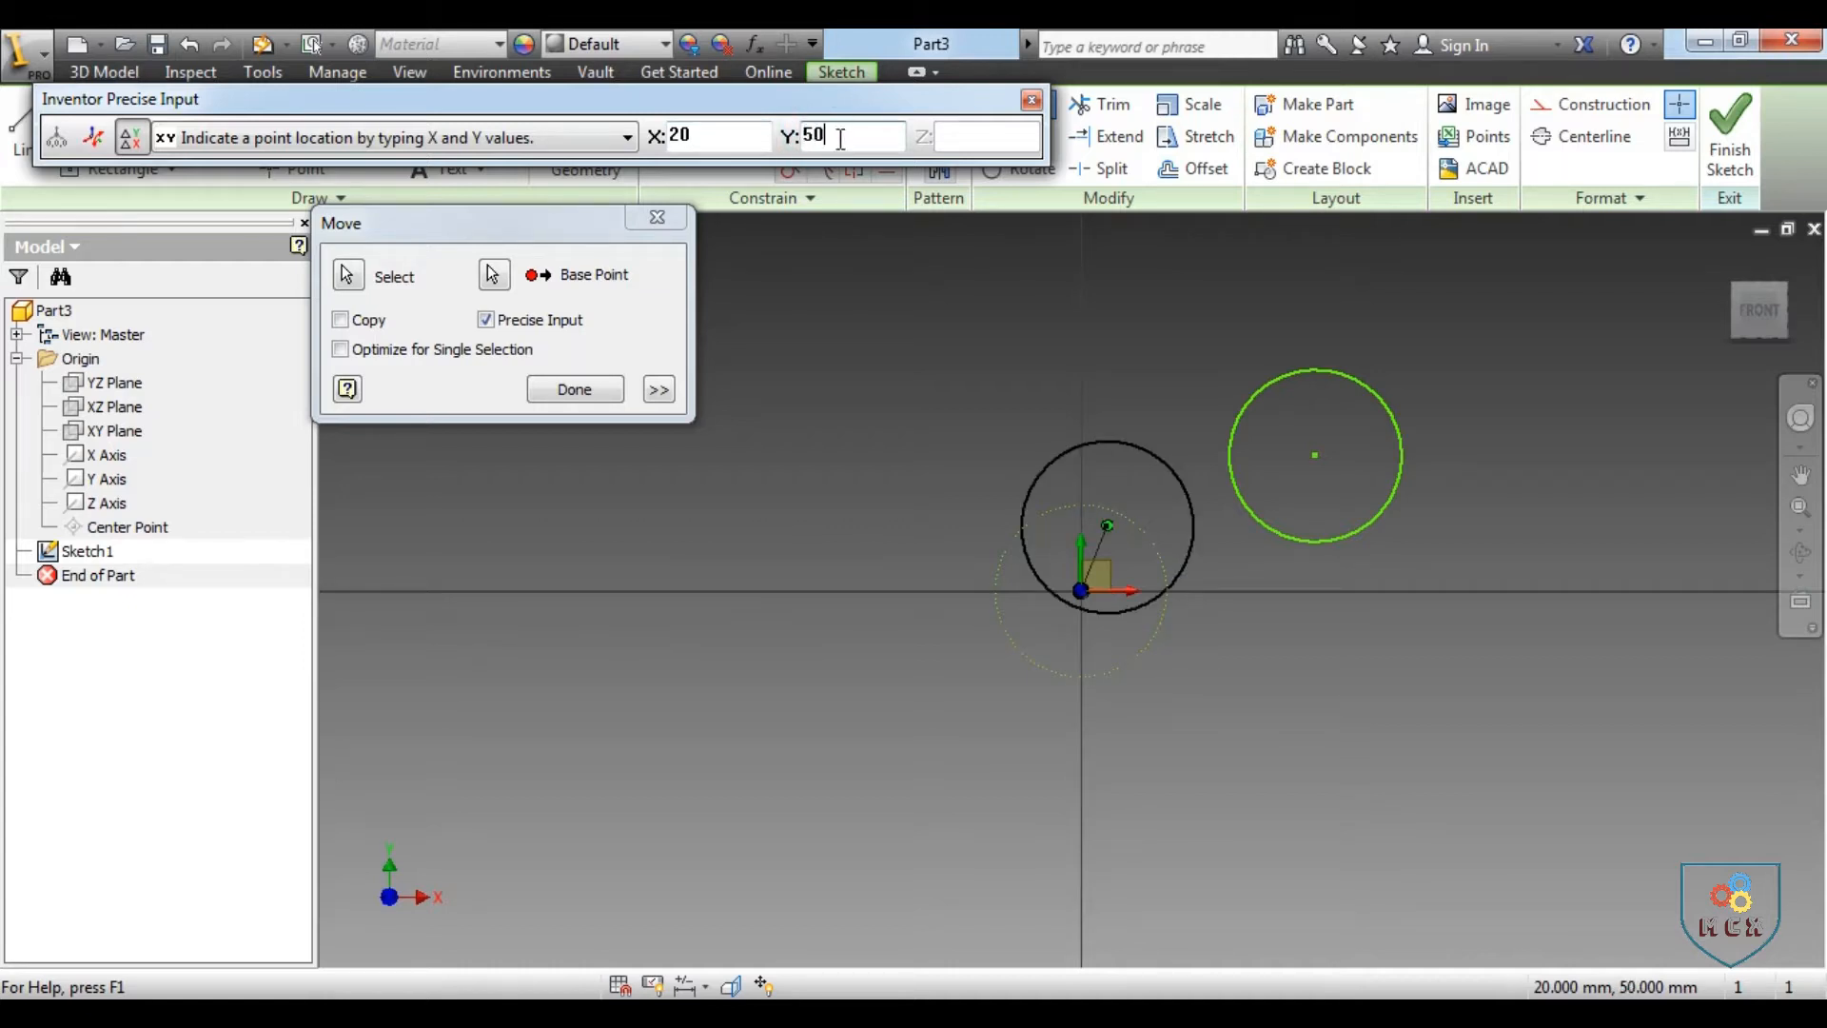
left_click(576, 390)
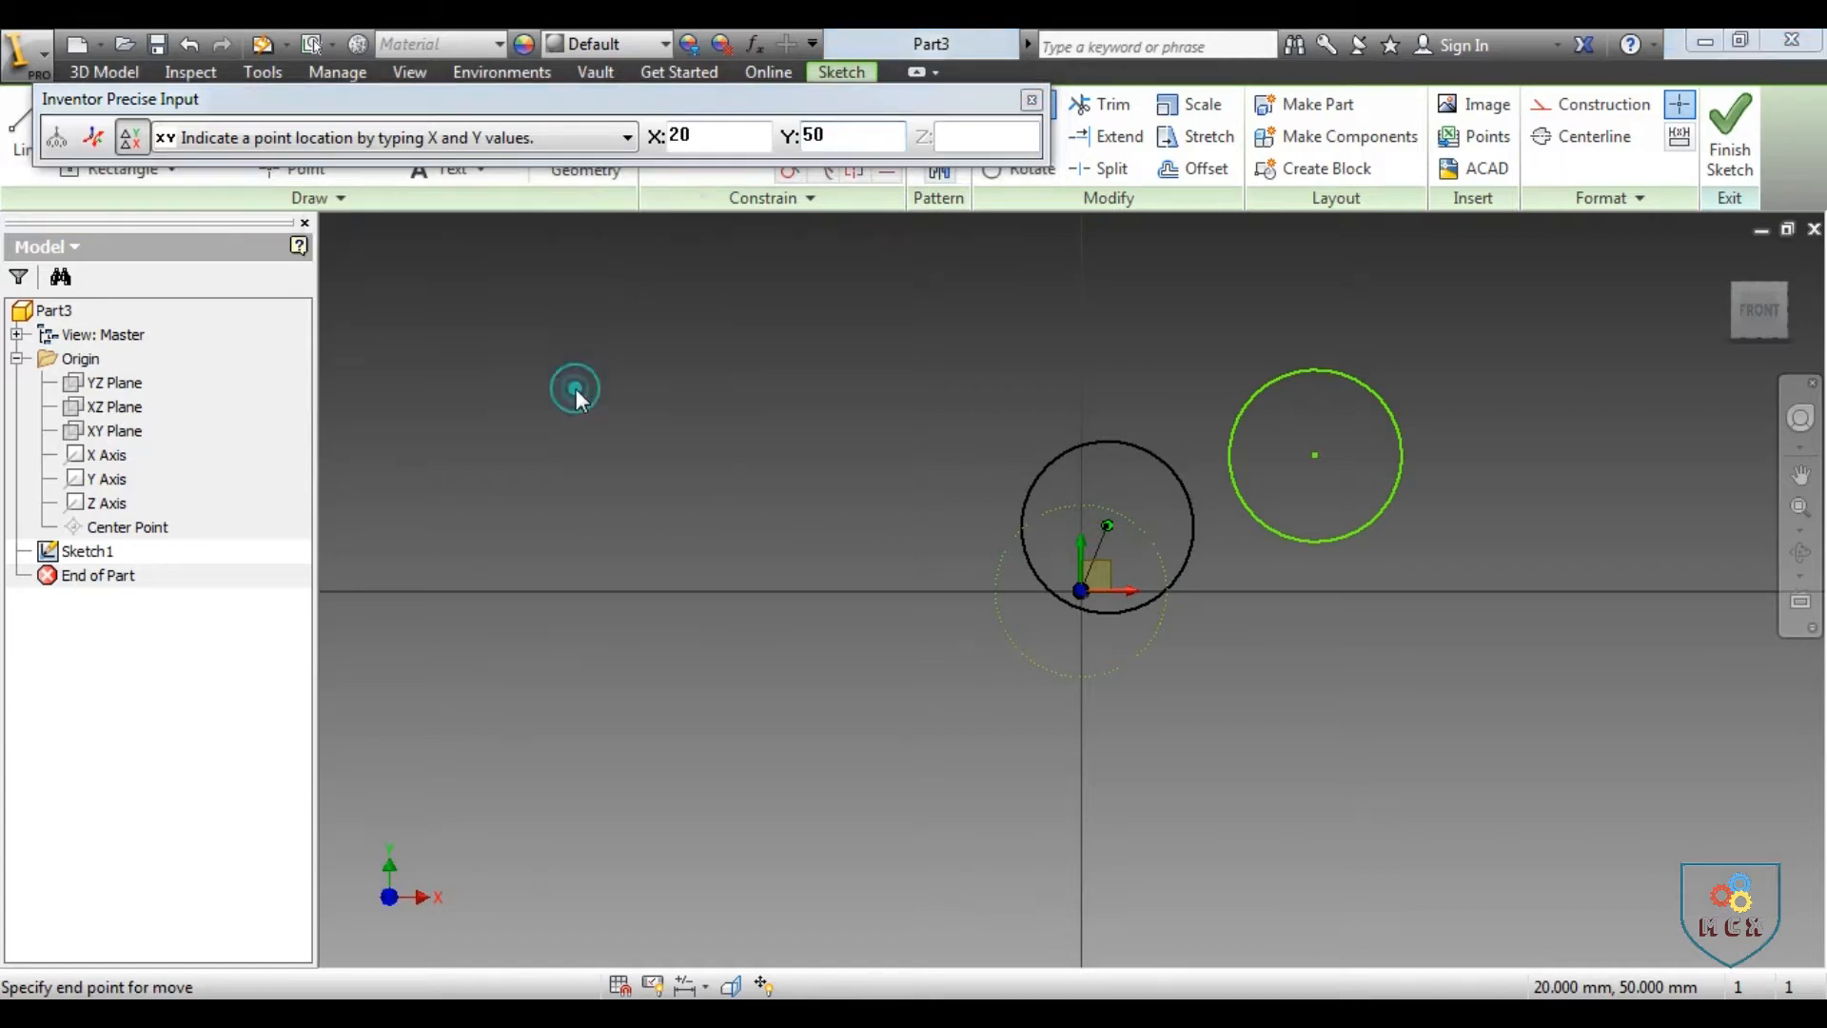
left_click(1032, 100)
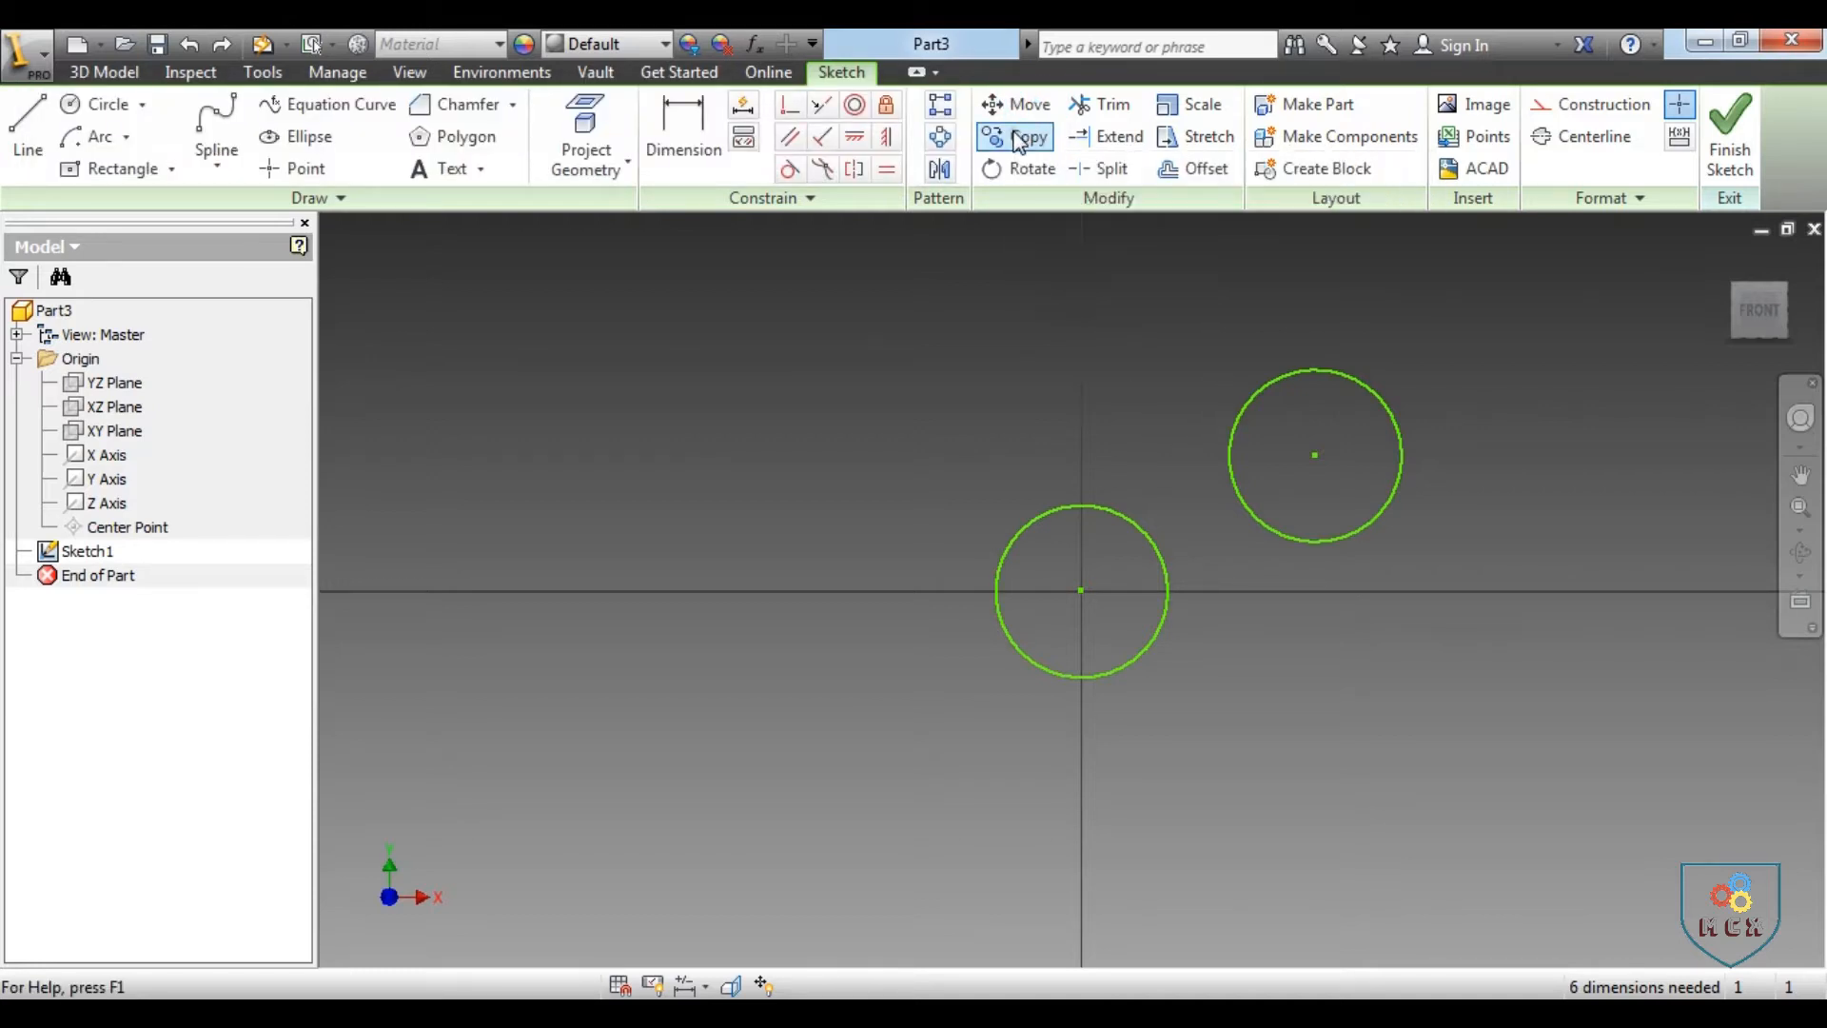
Use Copy on the origin circle, based at its centre, to place five overlapping duplicates in an arc above and to its left
left_click(1018, 139)
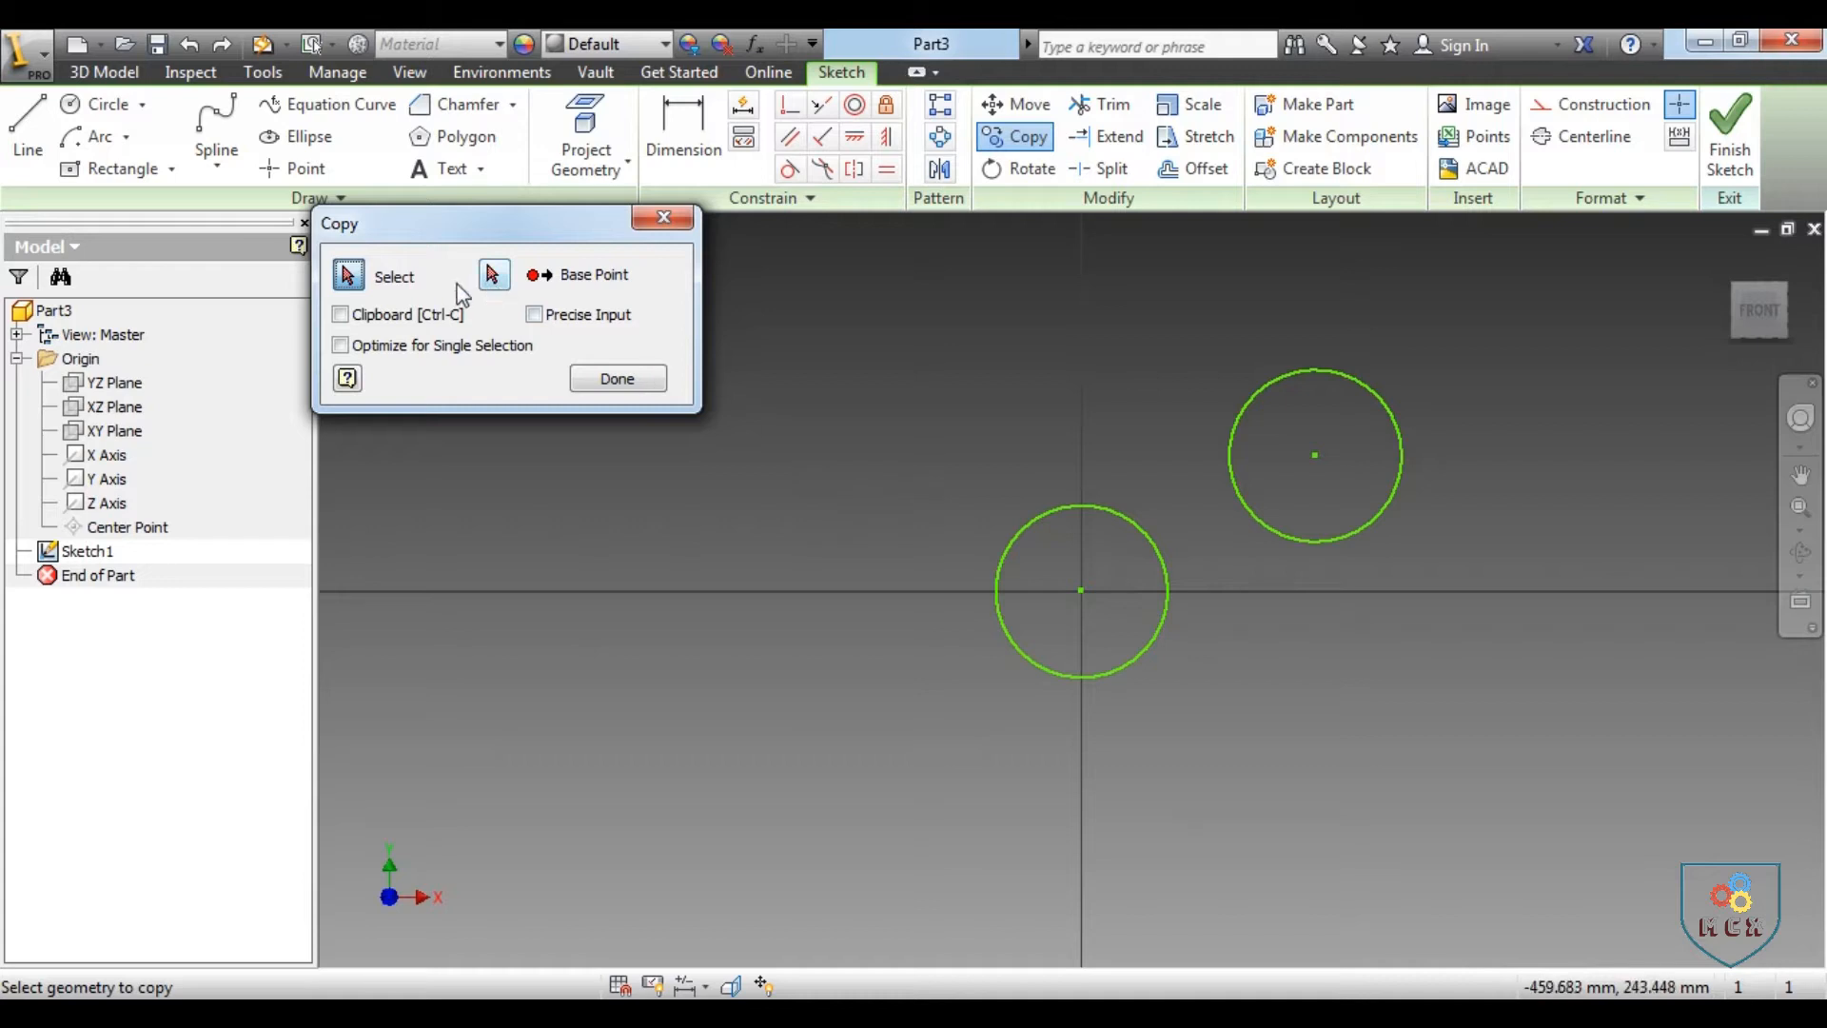
left_click(1117, 512)
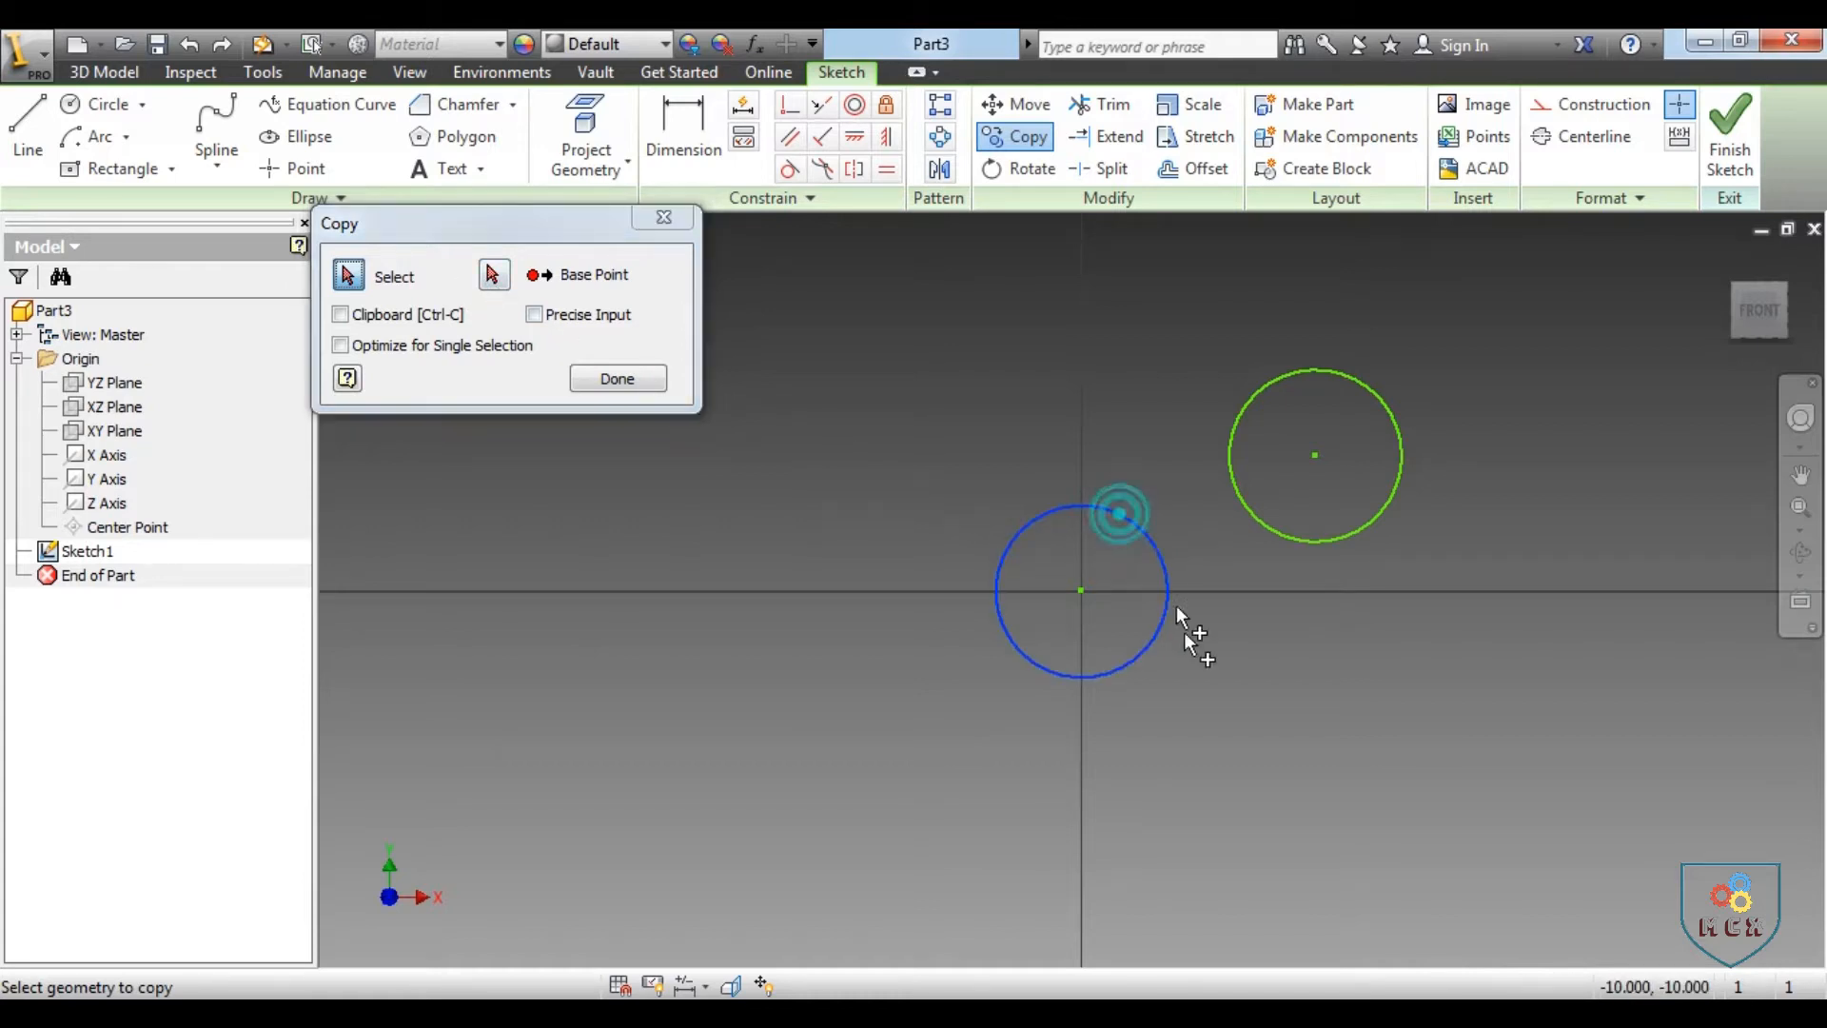
left_click(491, 276)
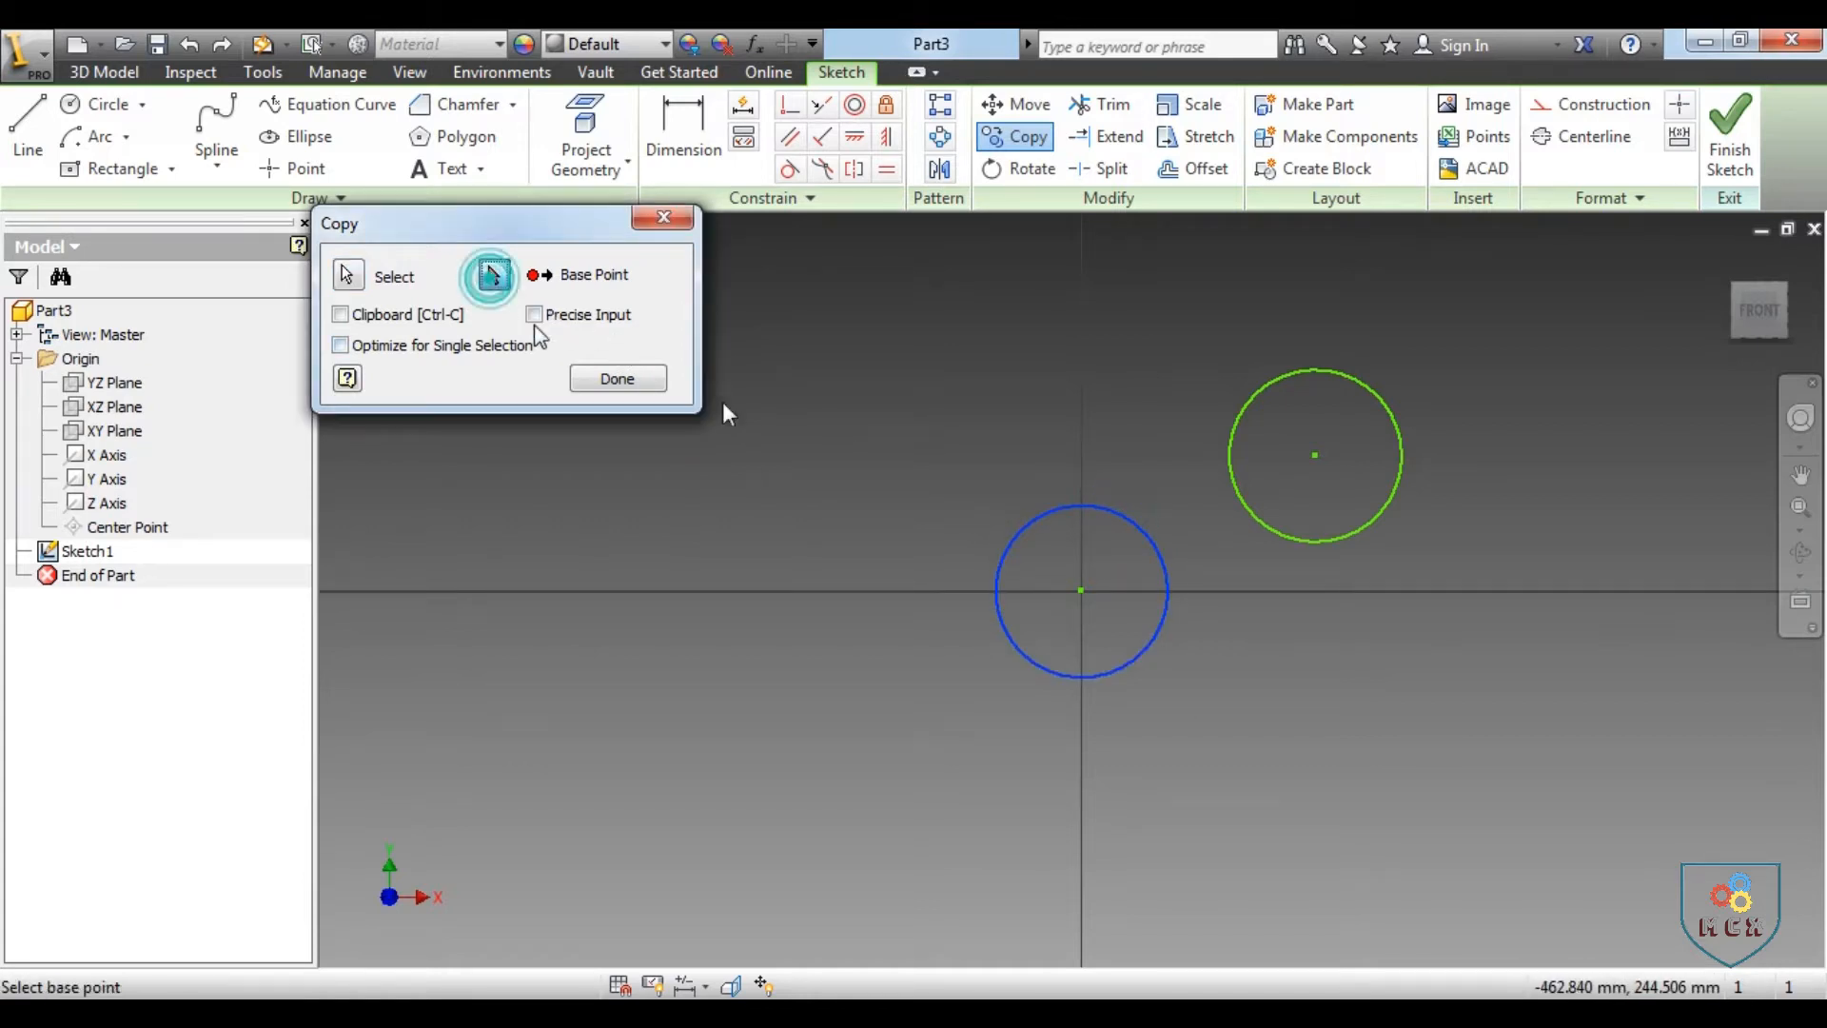
left_click(1081, 590)
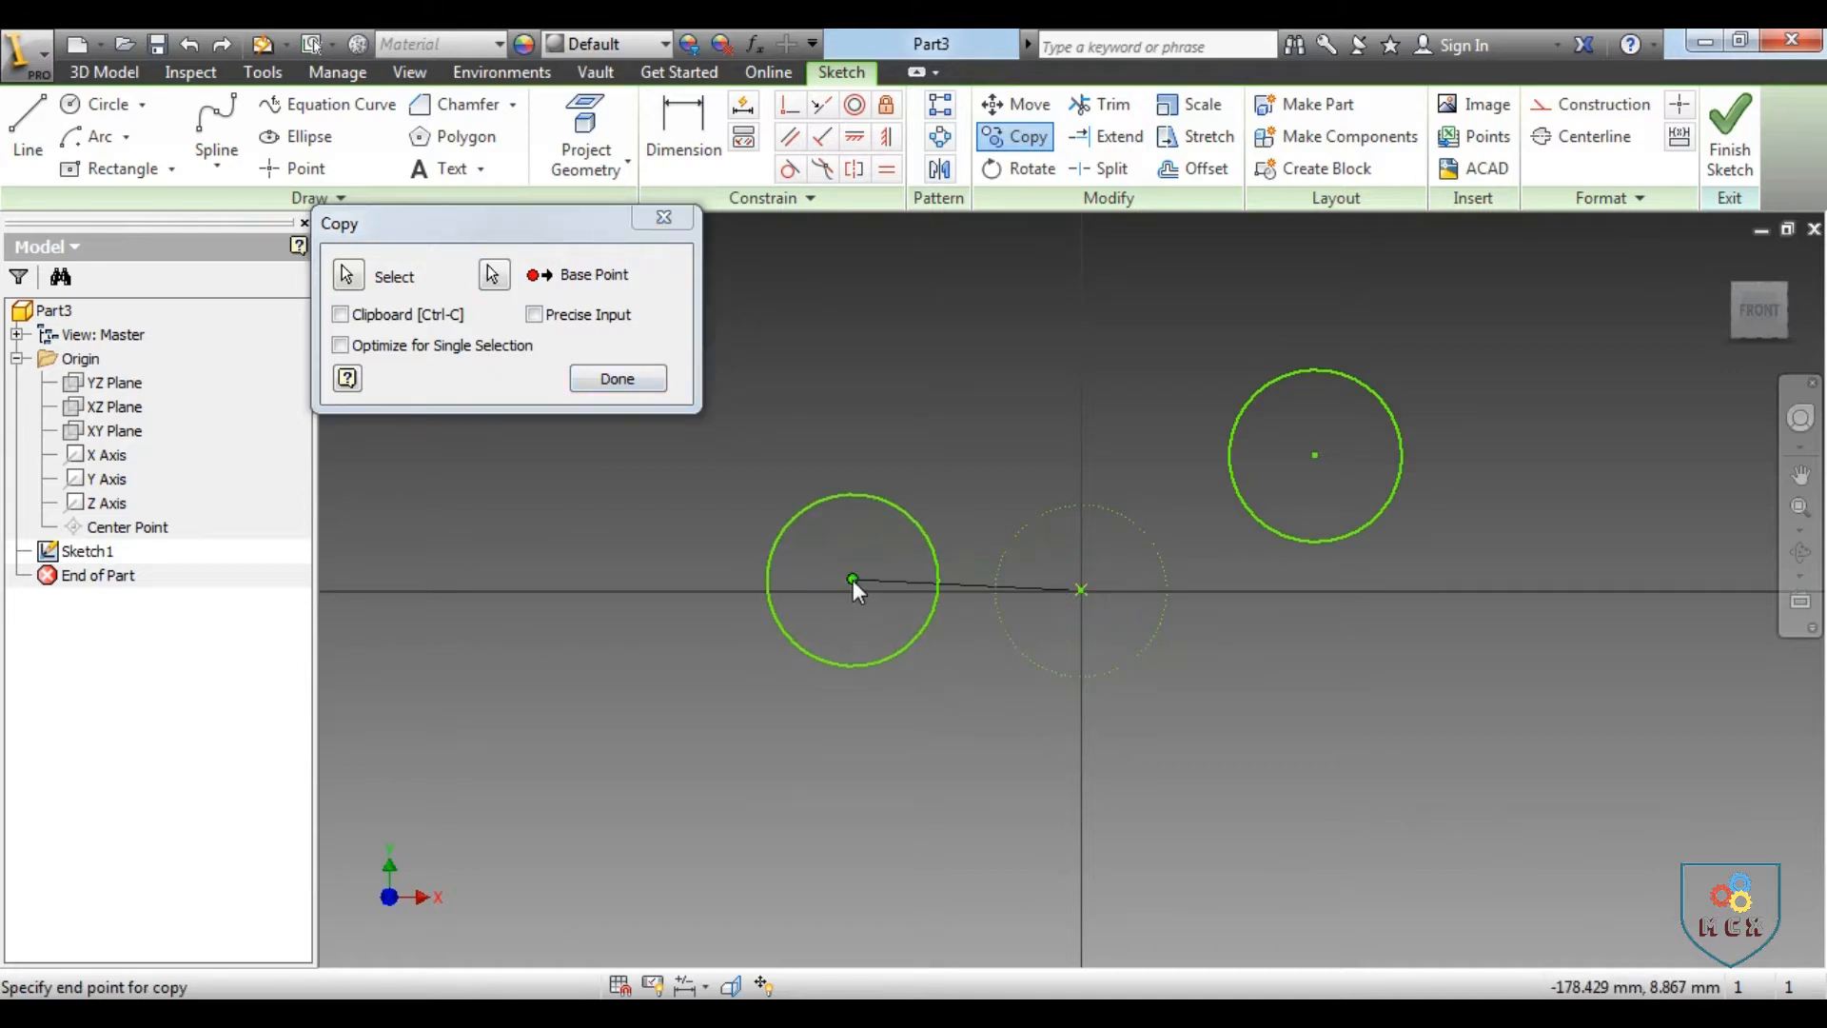
left_click(854, 588)
left_click(891, 454)
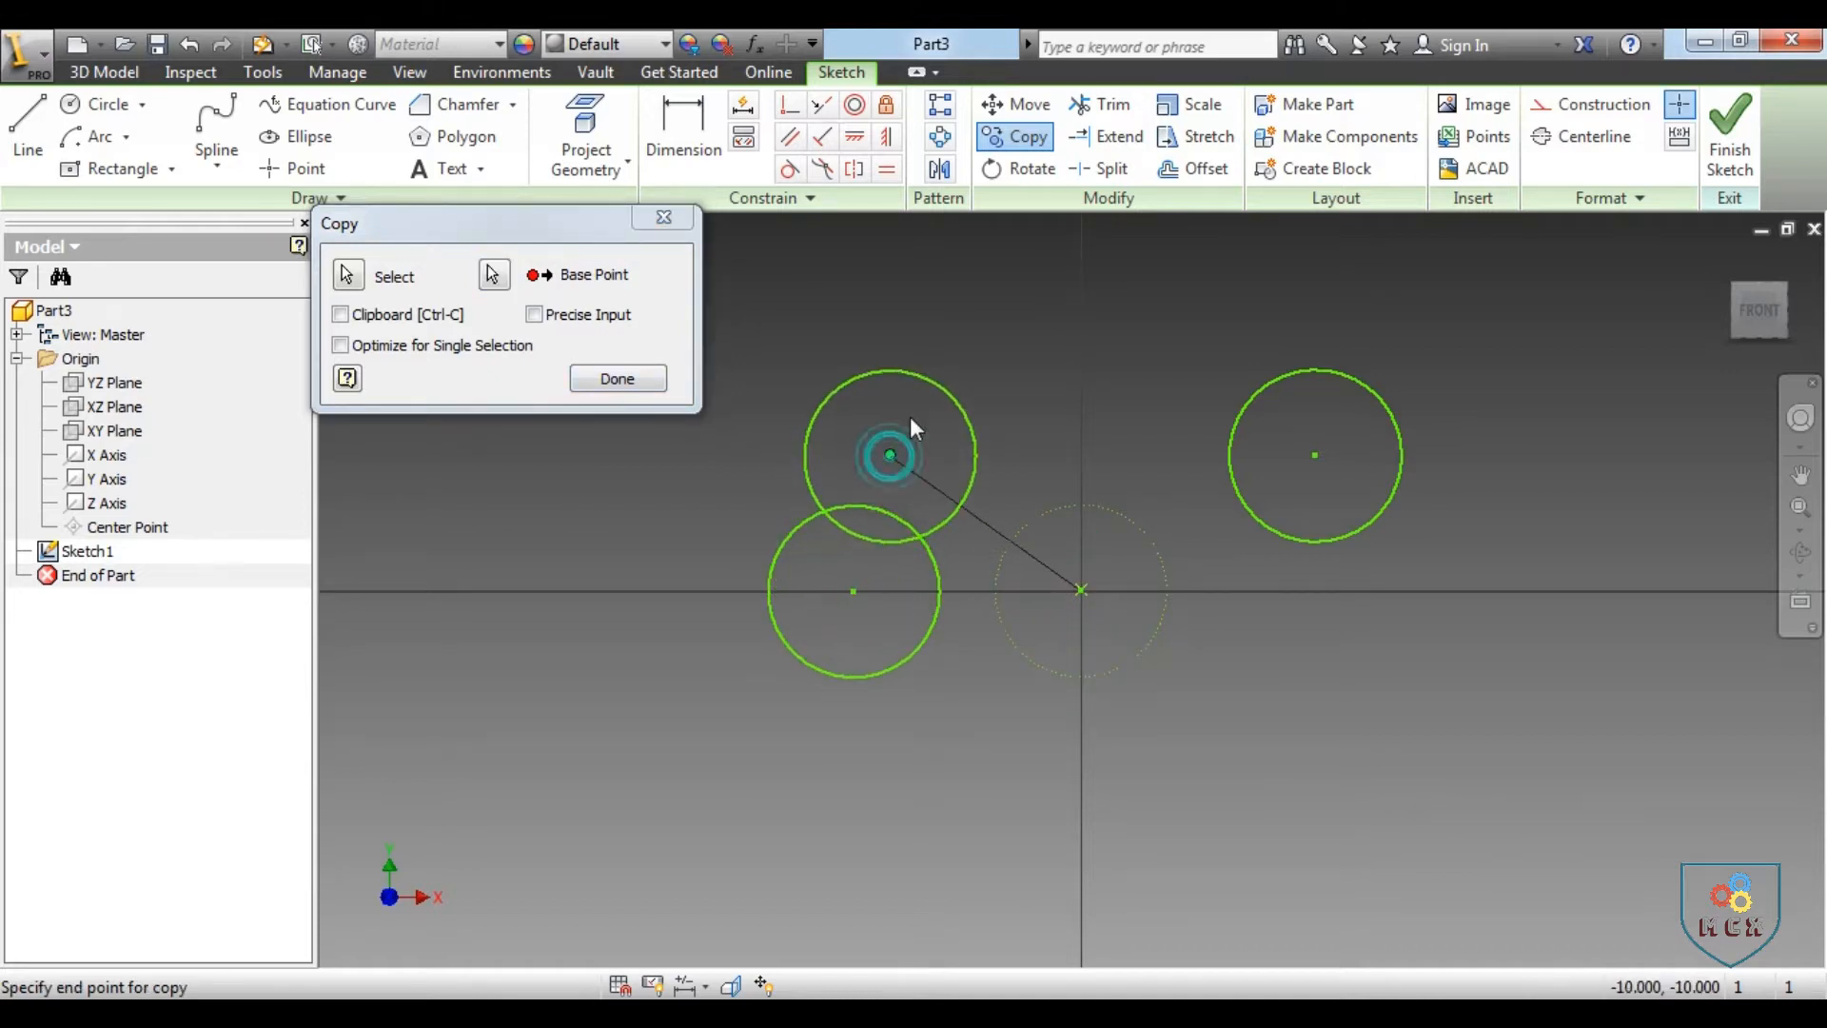
left_click(996, 371)
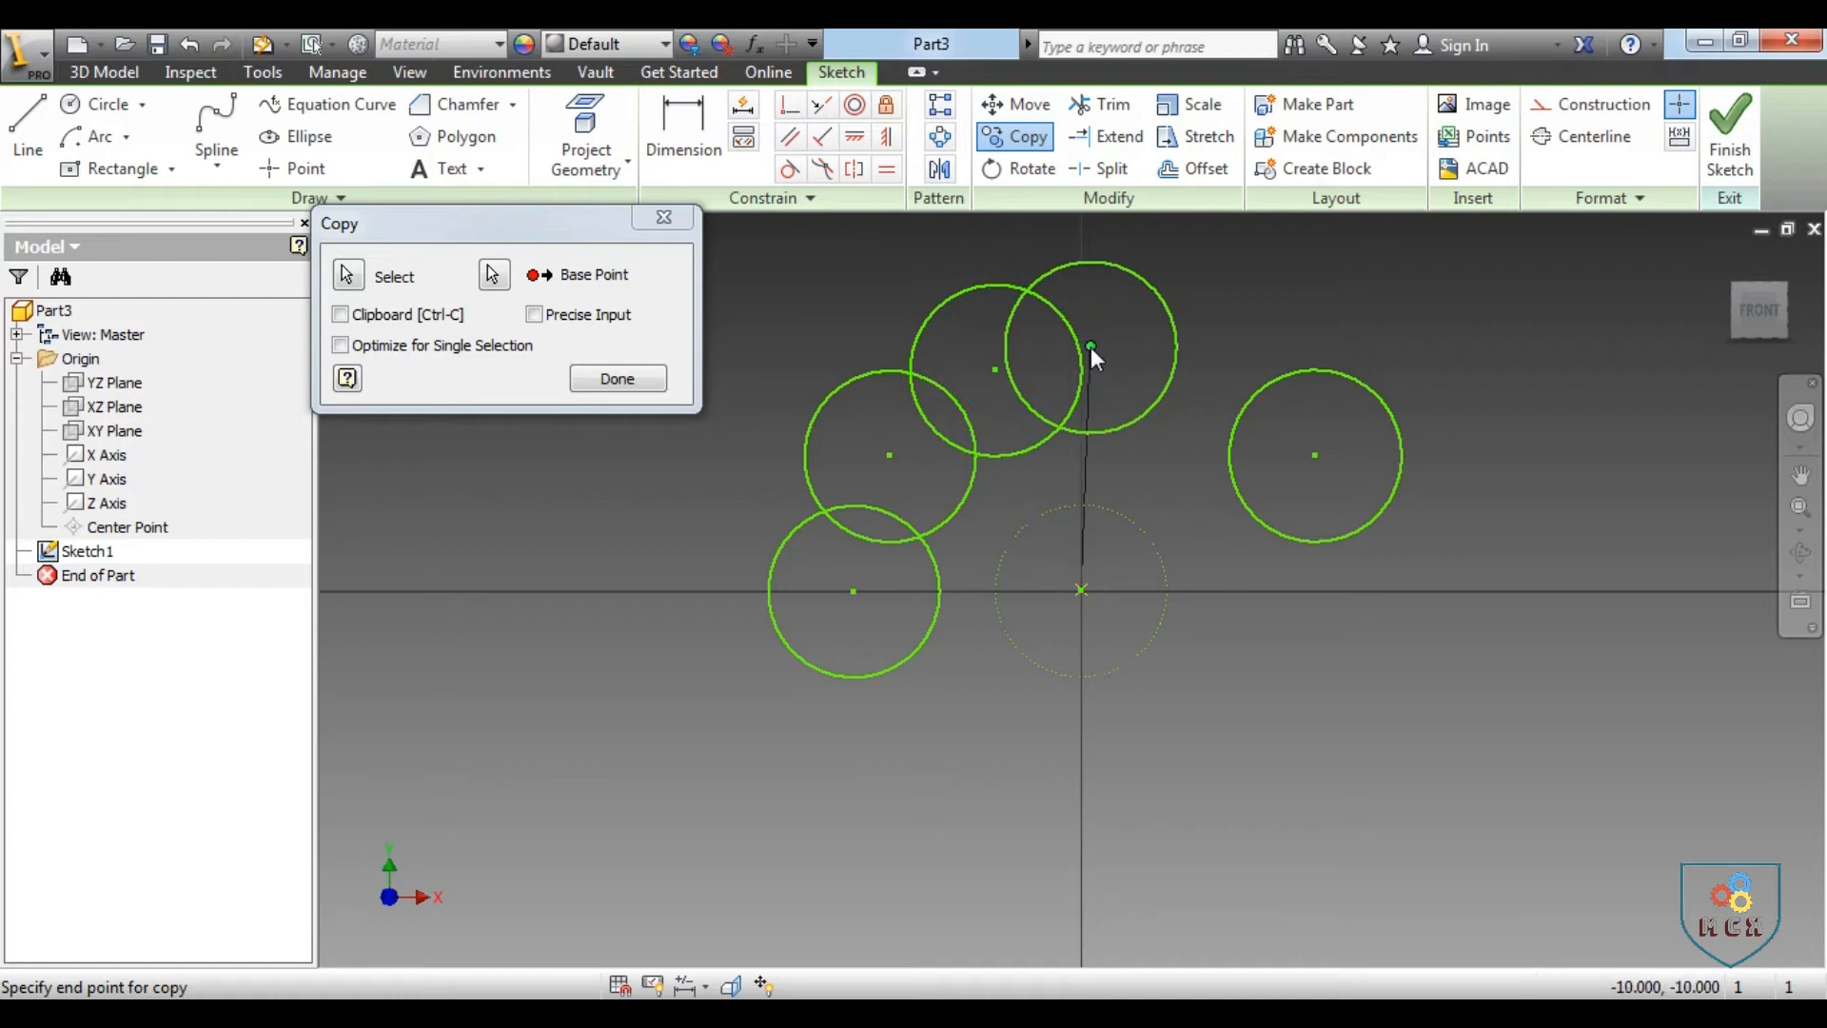
left_click(1091, 346)
left_click(1197, 363)
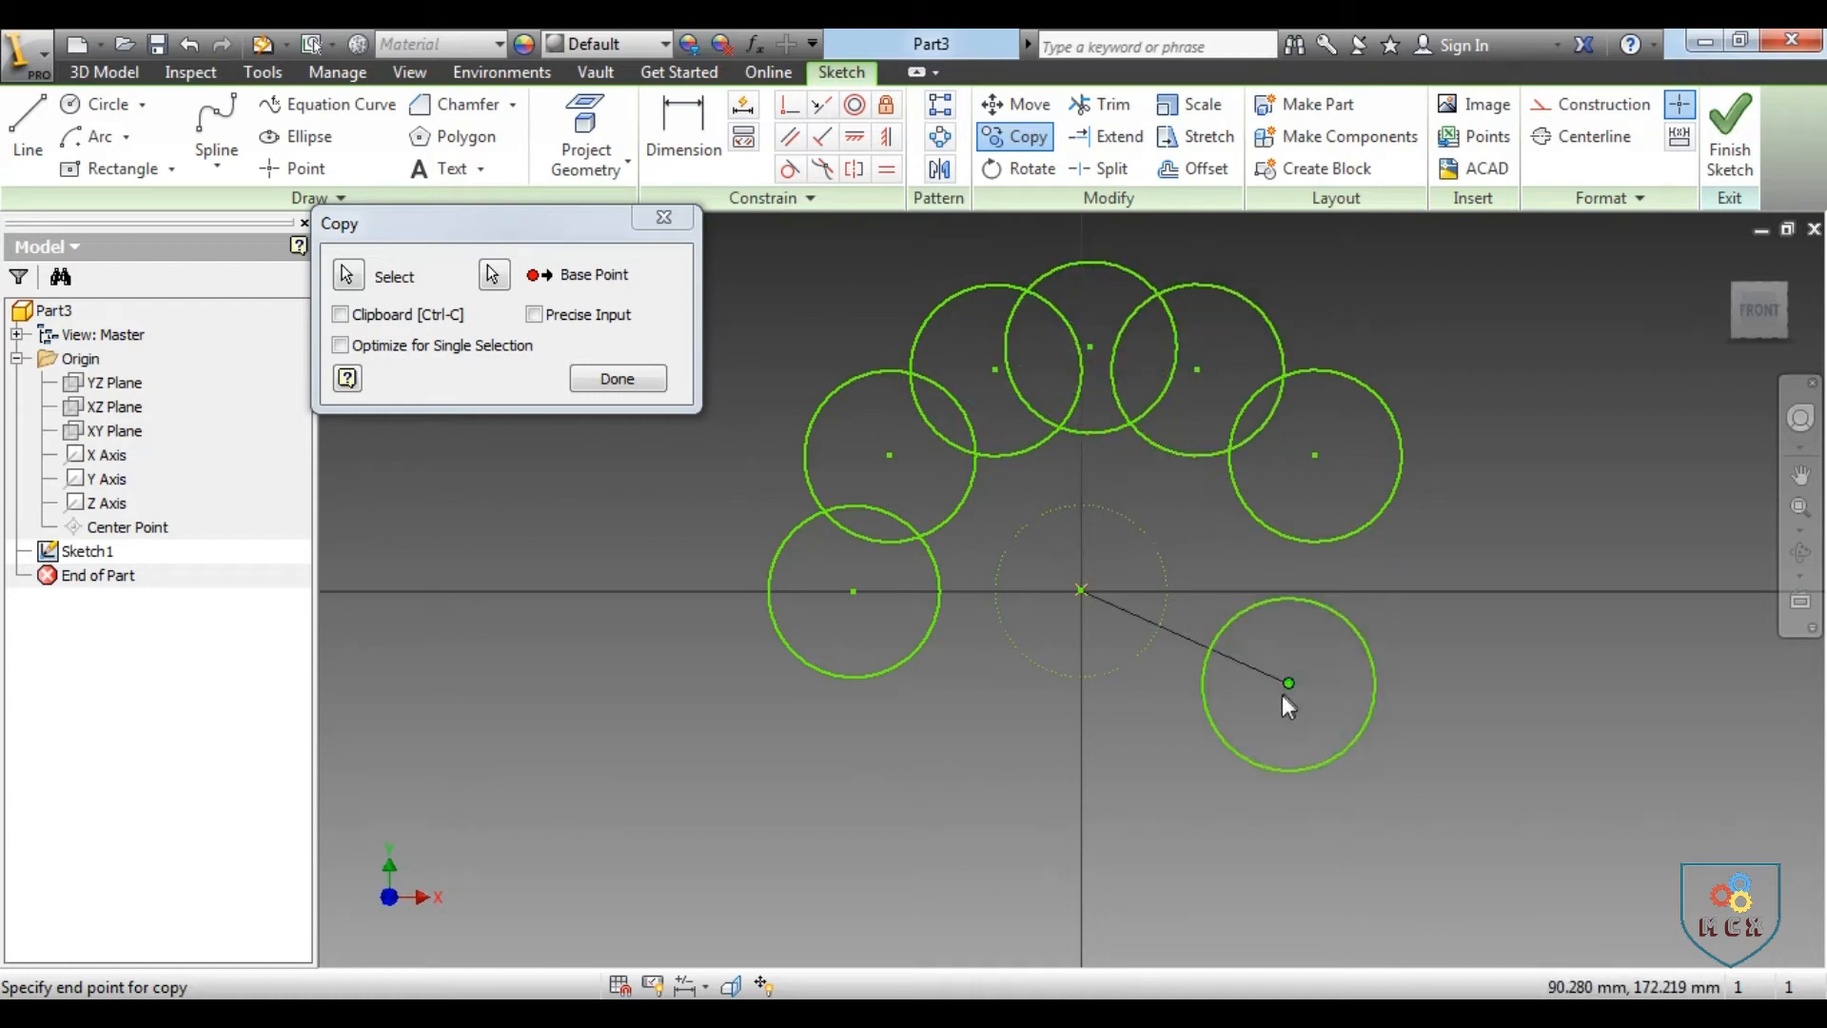
left_click(535, 315)
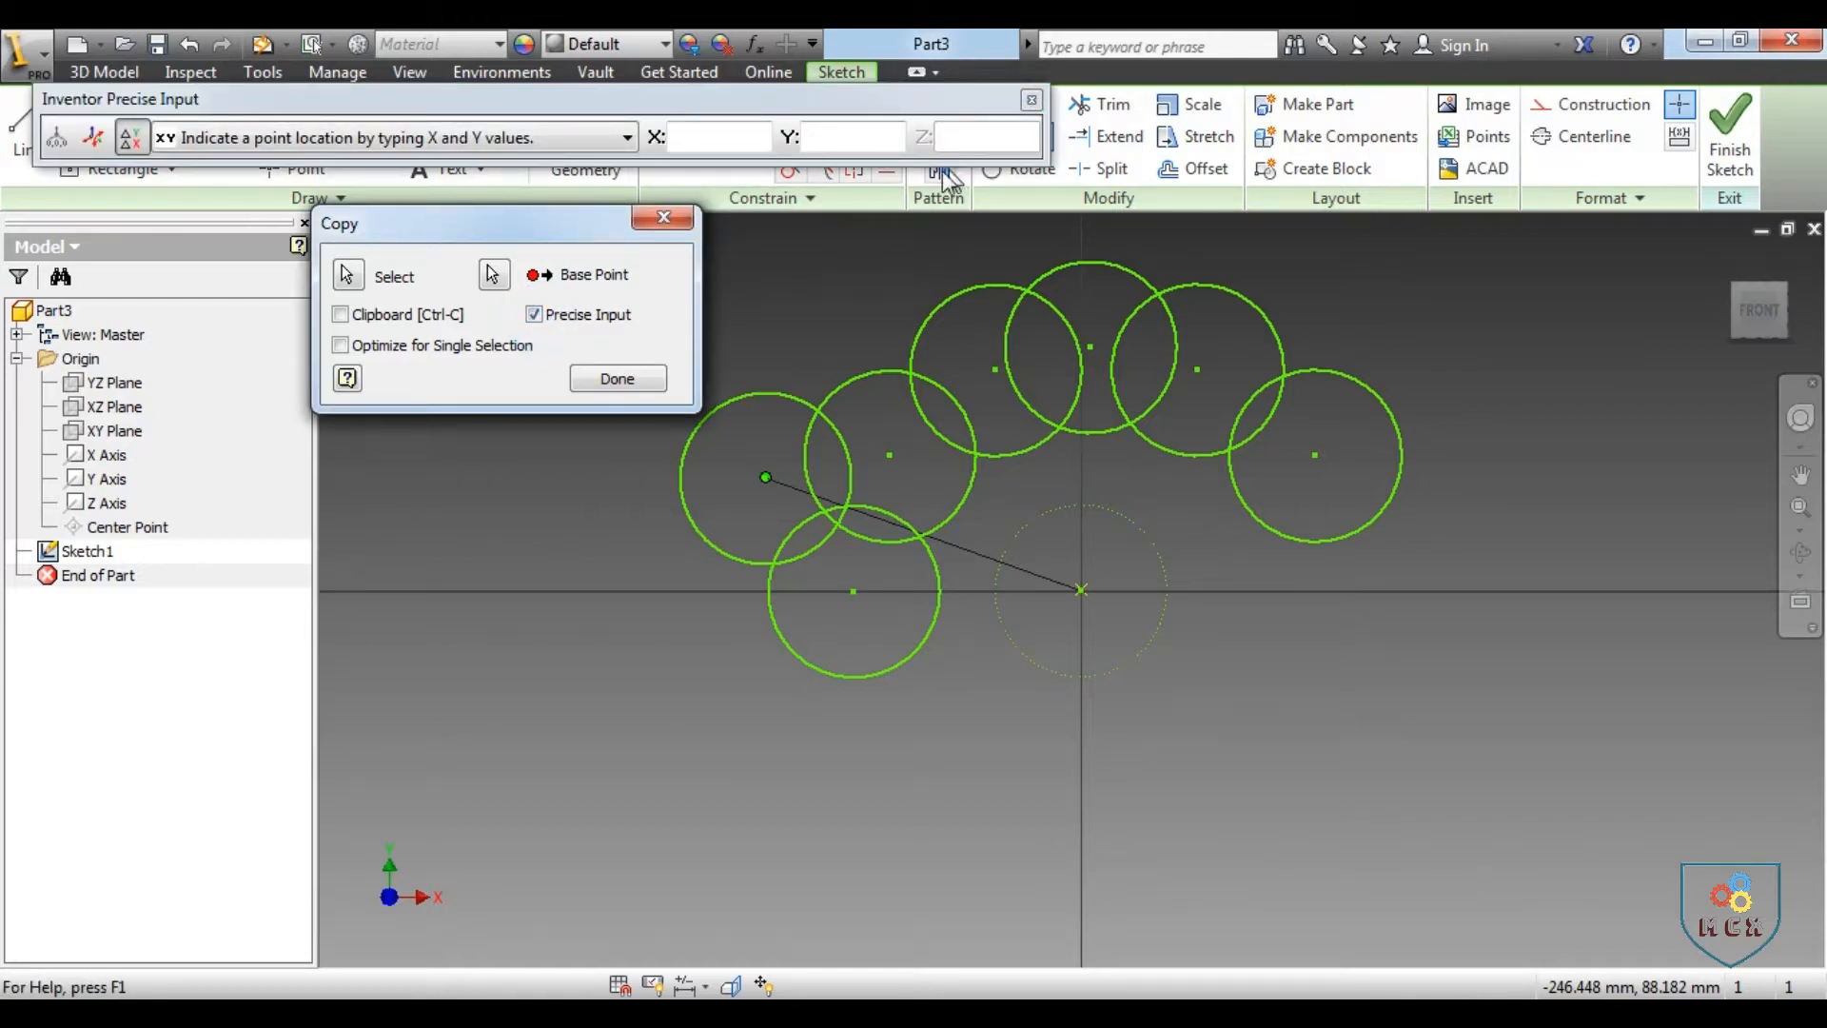
left_click(664, 217)
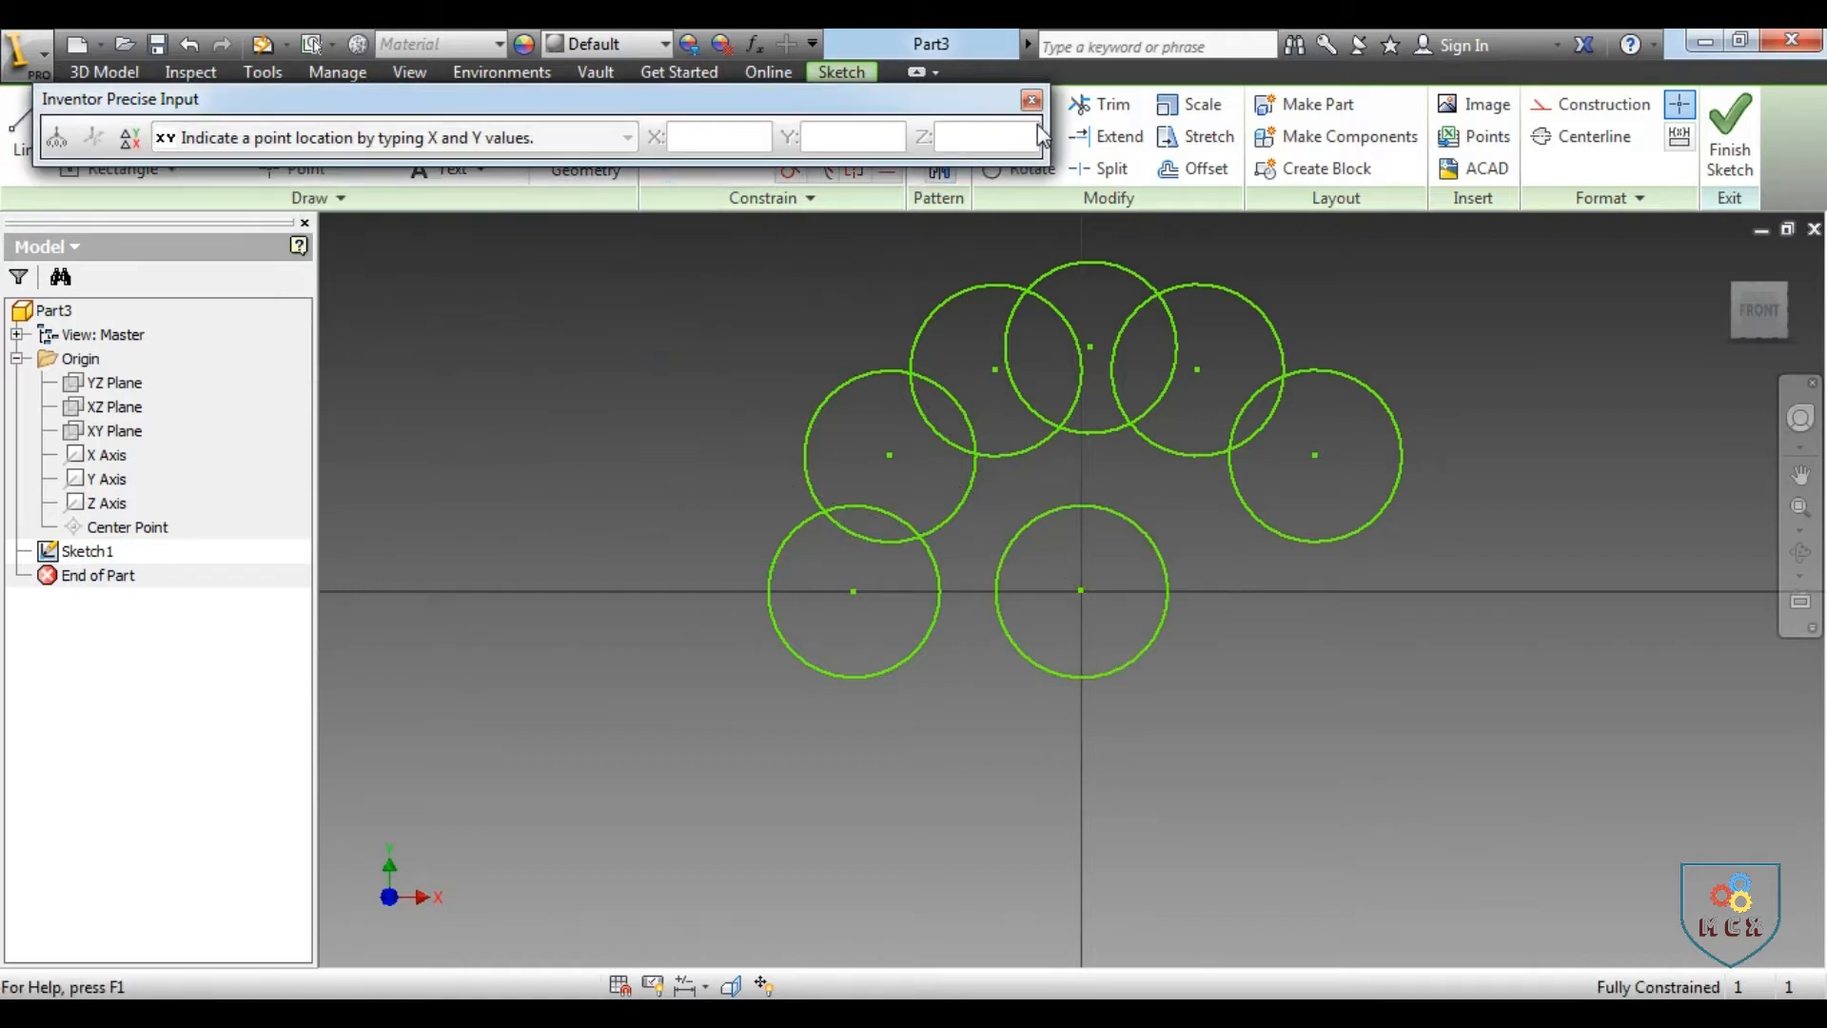
left_click(1031, 100)
Undo all the circle copies and the original circle until the sketch is empty
key("ctrl+z")
key("ctrl+z")
key("ctrl+z")
key("ctrl+z")
key("ctrl+z")
key("ctrl+z")
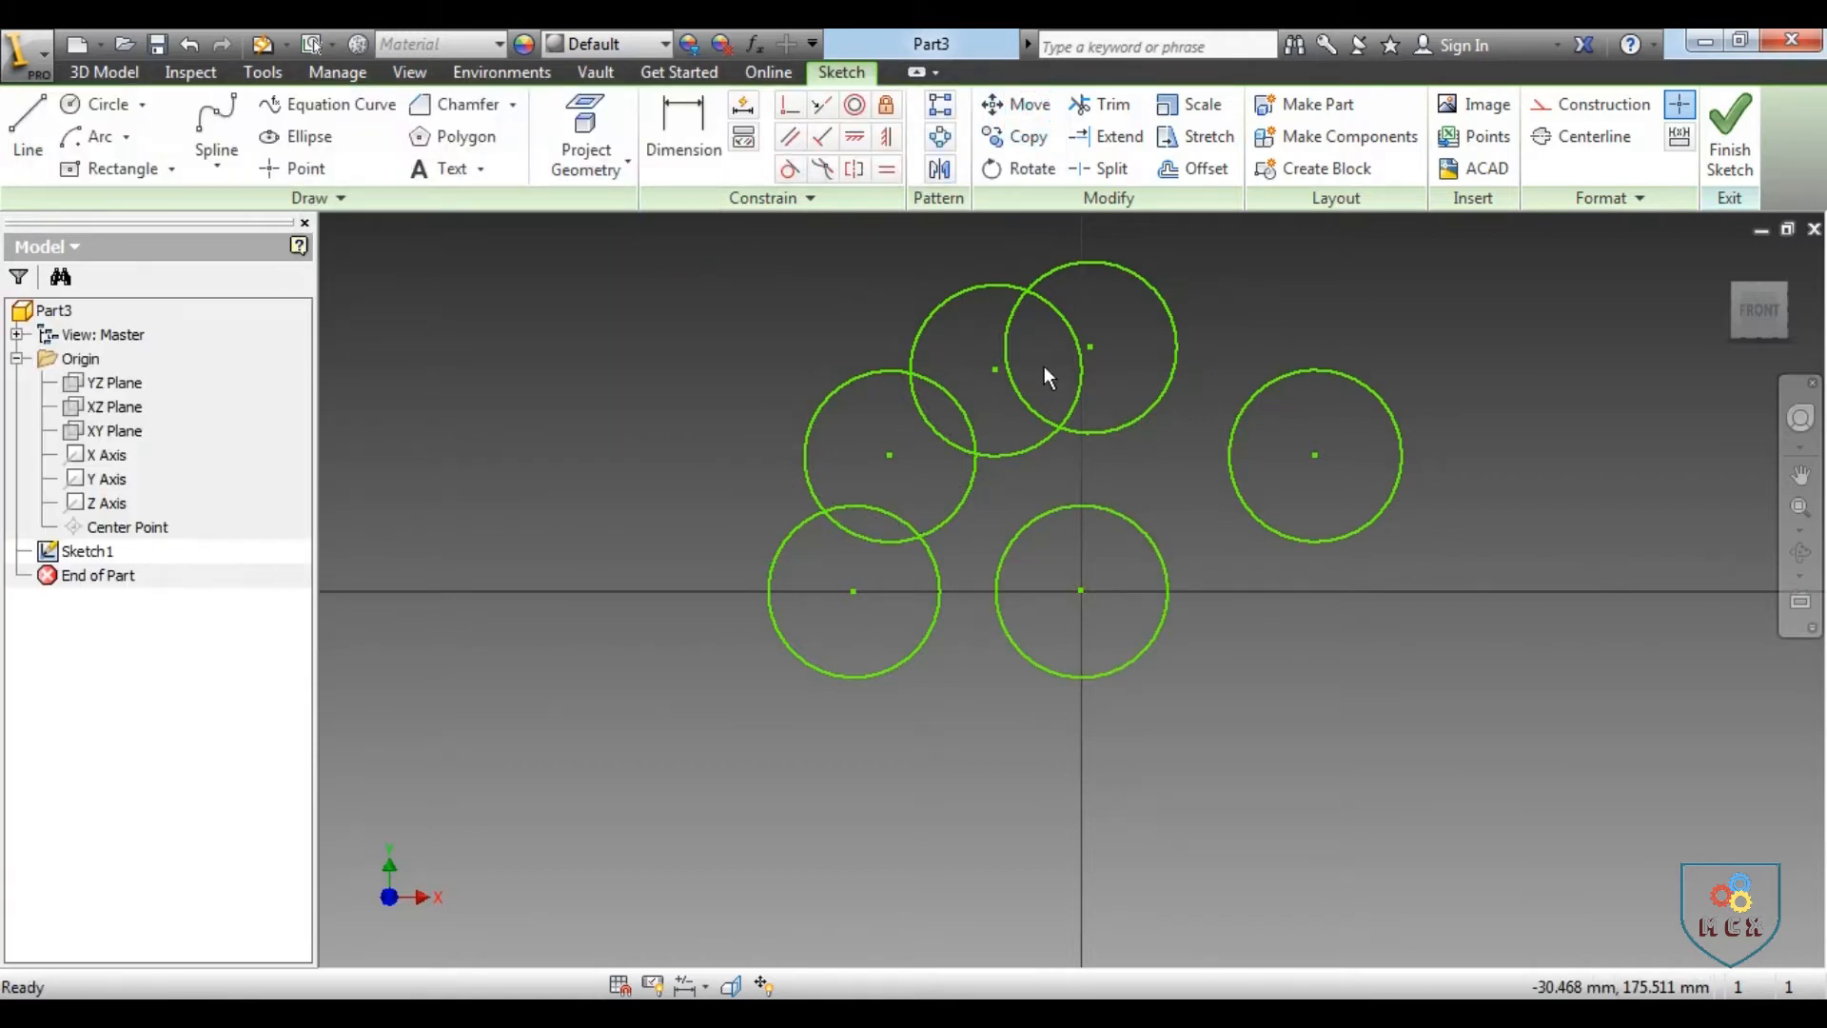
key("ctrl+z")
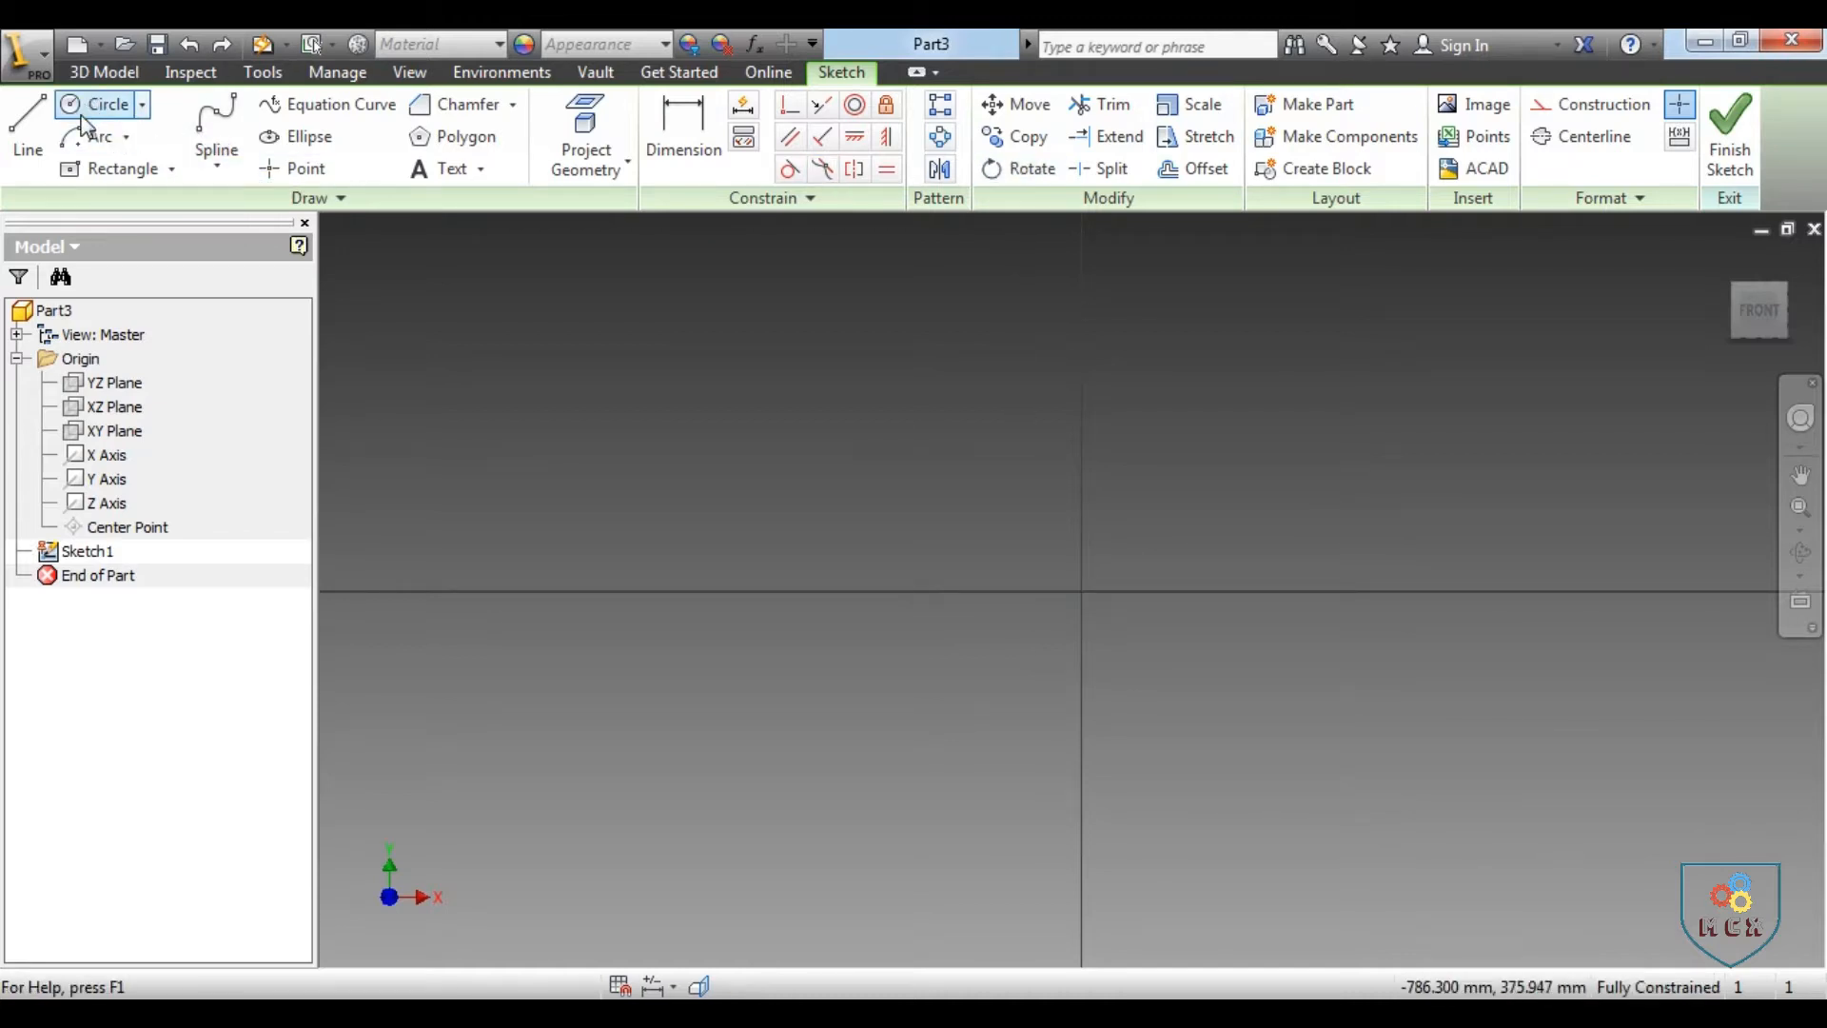
Sketch a centre-point rectangle about 164 mm by 88 mm above and to the right of the origin
left_click(103, 167)
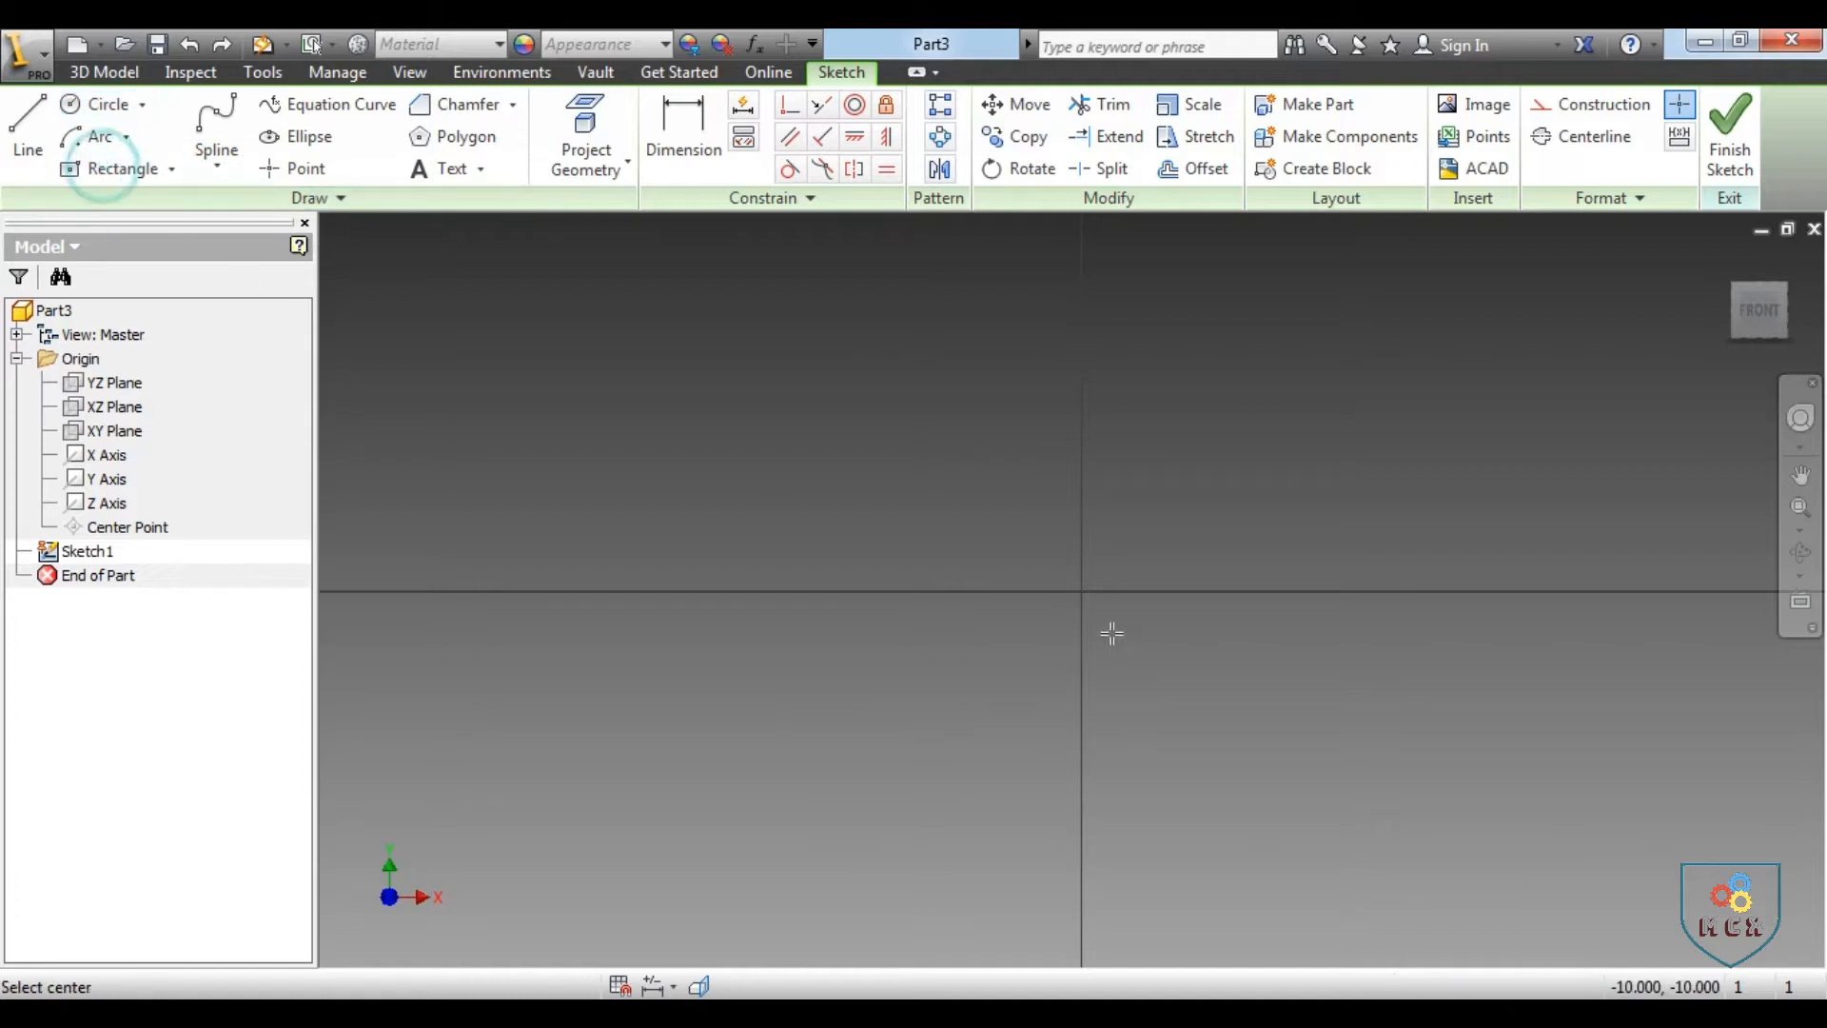
left_click(1272, 446)
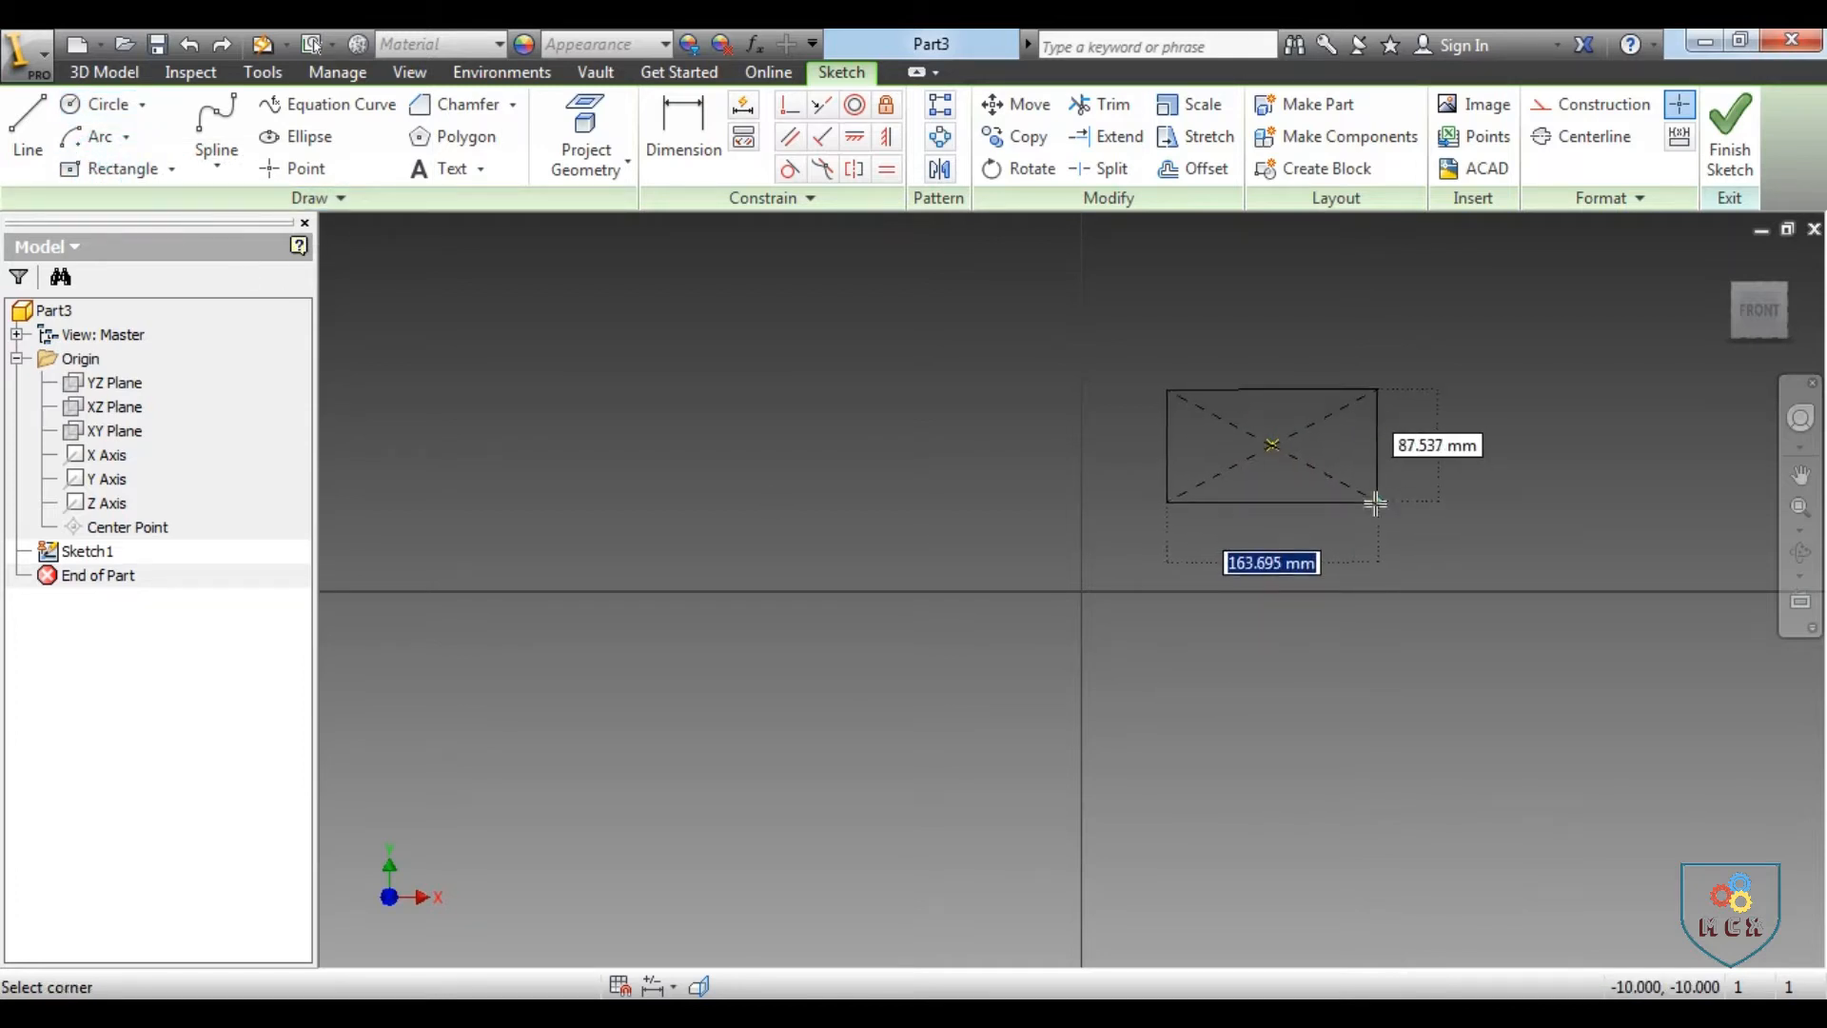
left_click(1376, 504)
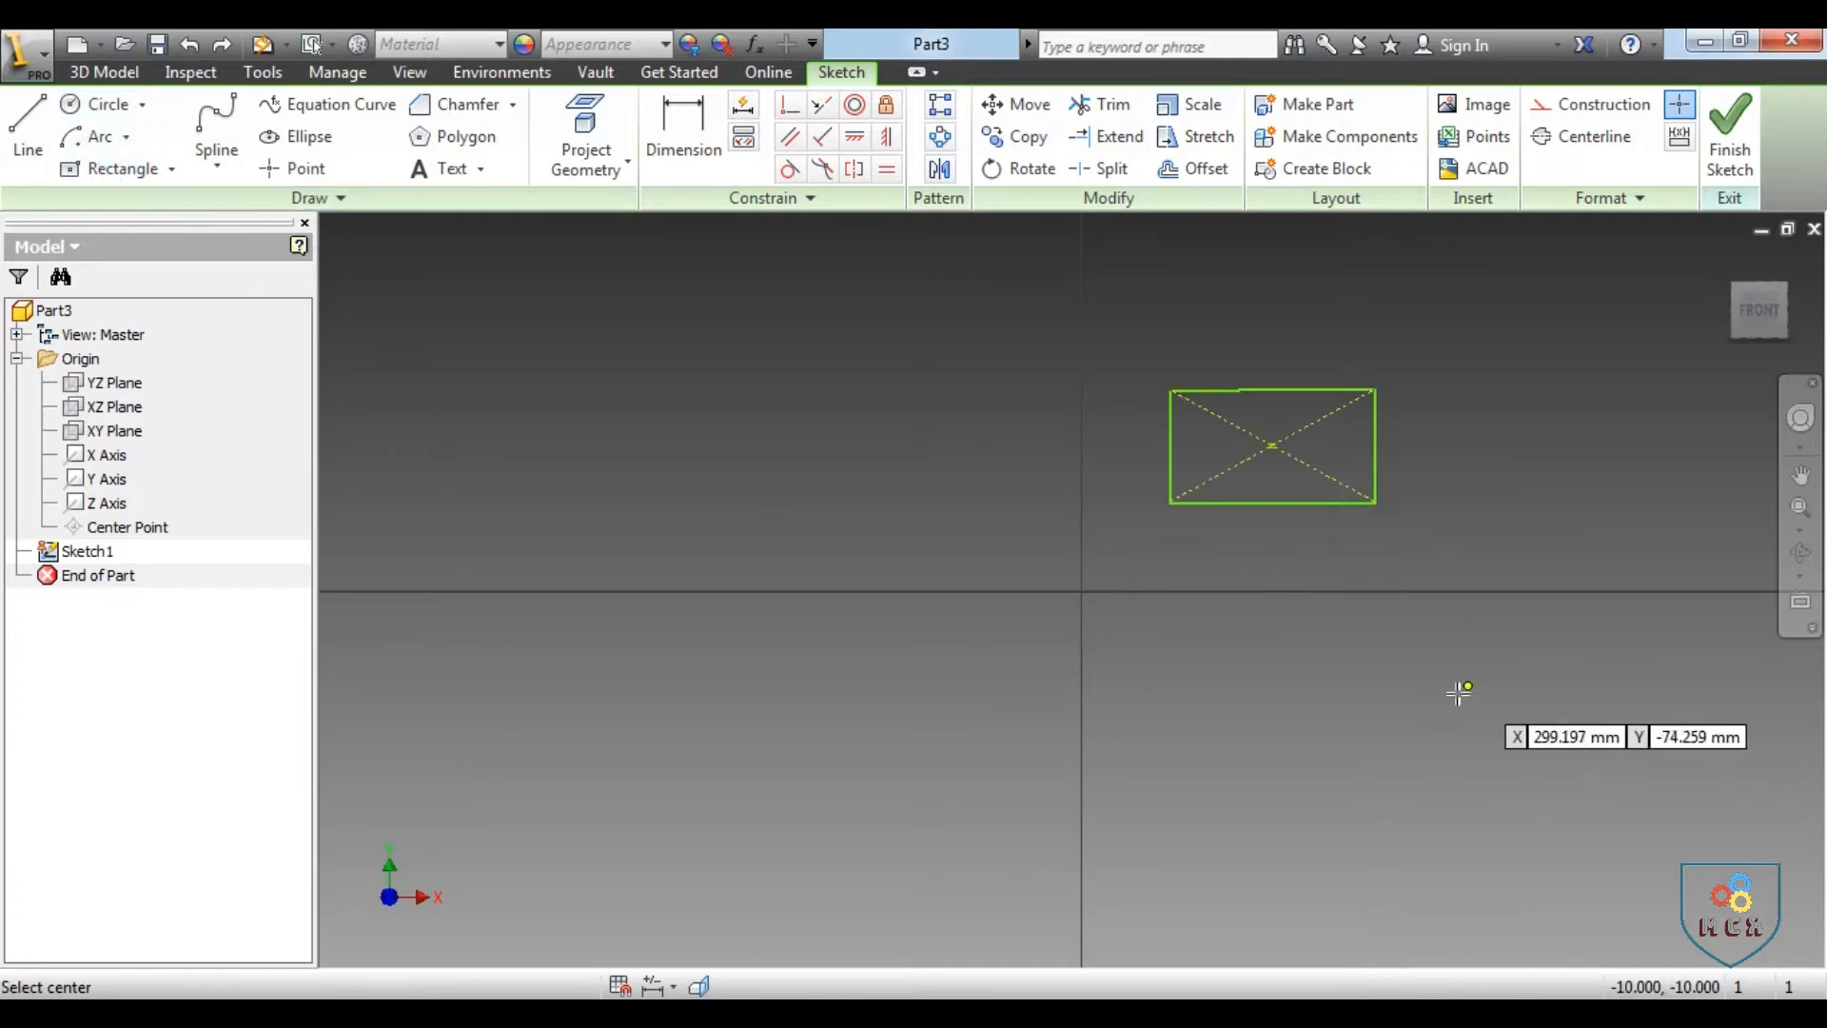
Place a sketch point at the origin
left_click(1013, 170)
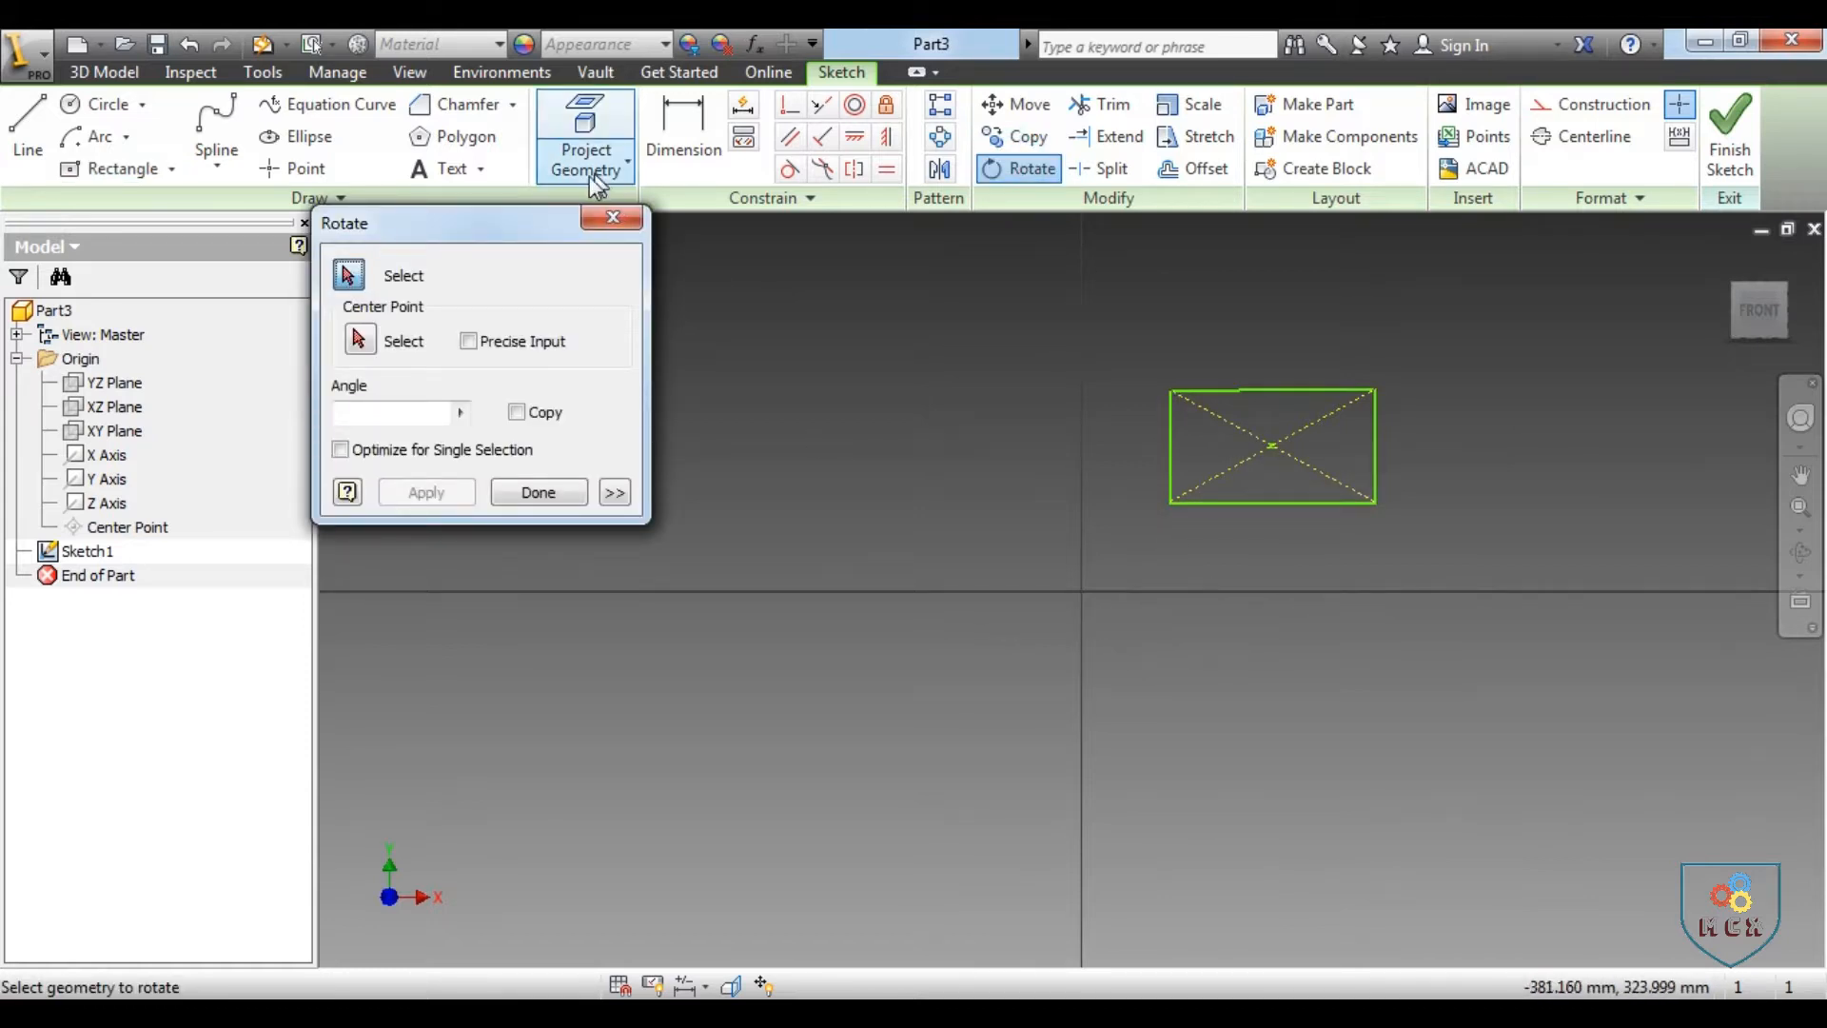
left_click(613, 218)
left_click(296, 172)
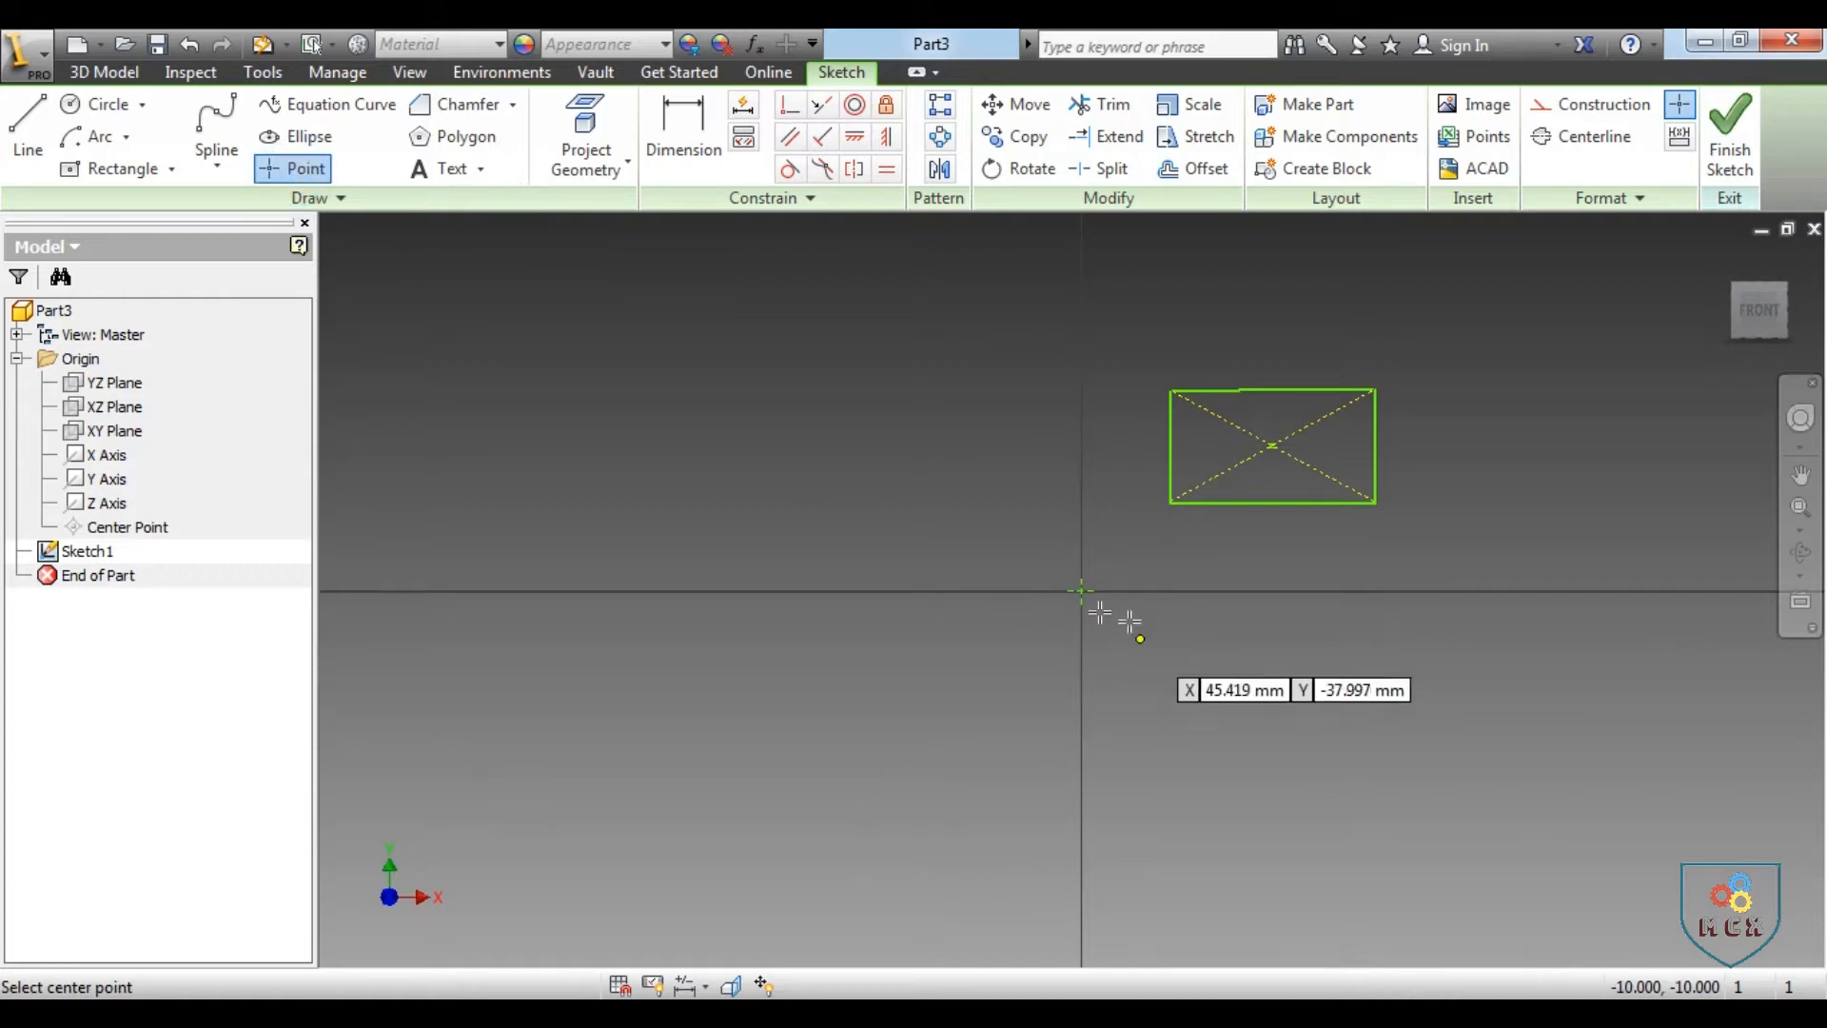
Rotate the rectangle 180 degrees about the origin point with Copy enabled, removing its constraints
left_click(1020, 169)
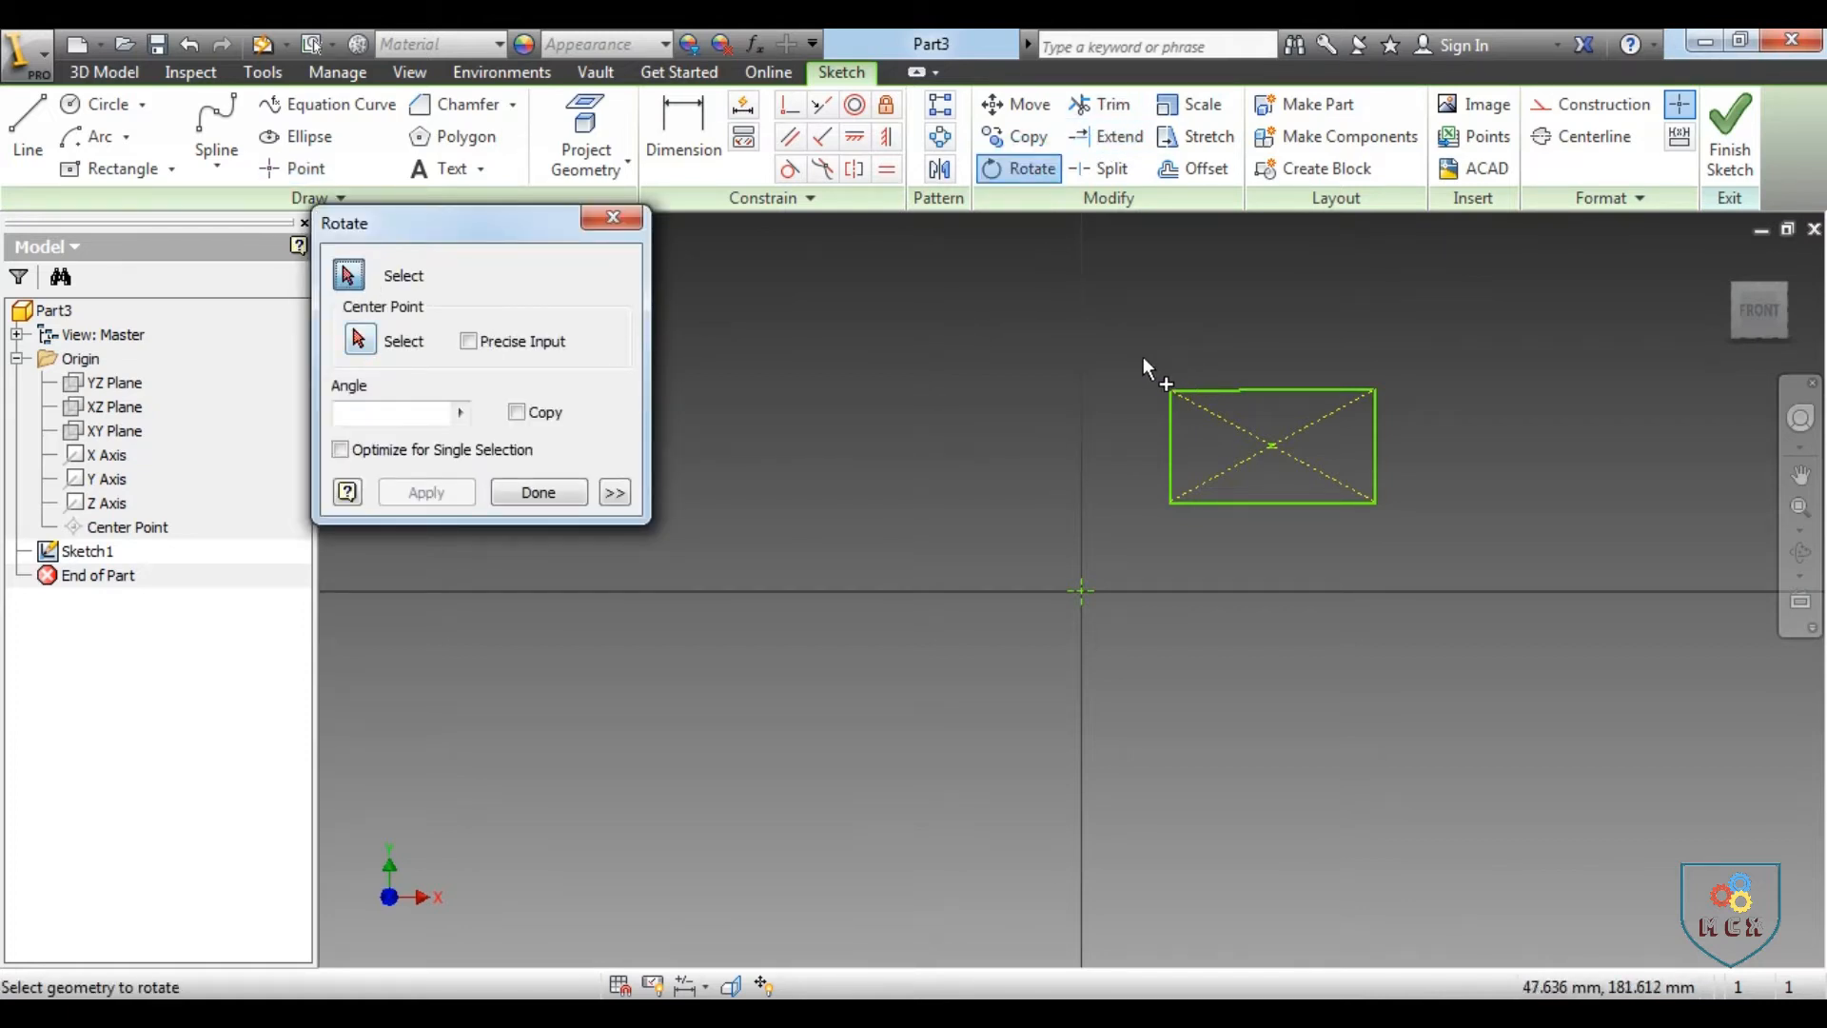
left_click_drag(1129, 356, 1458, 556)
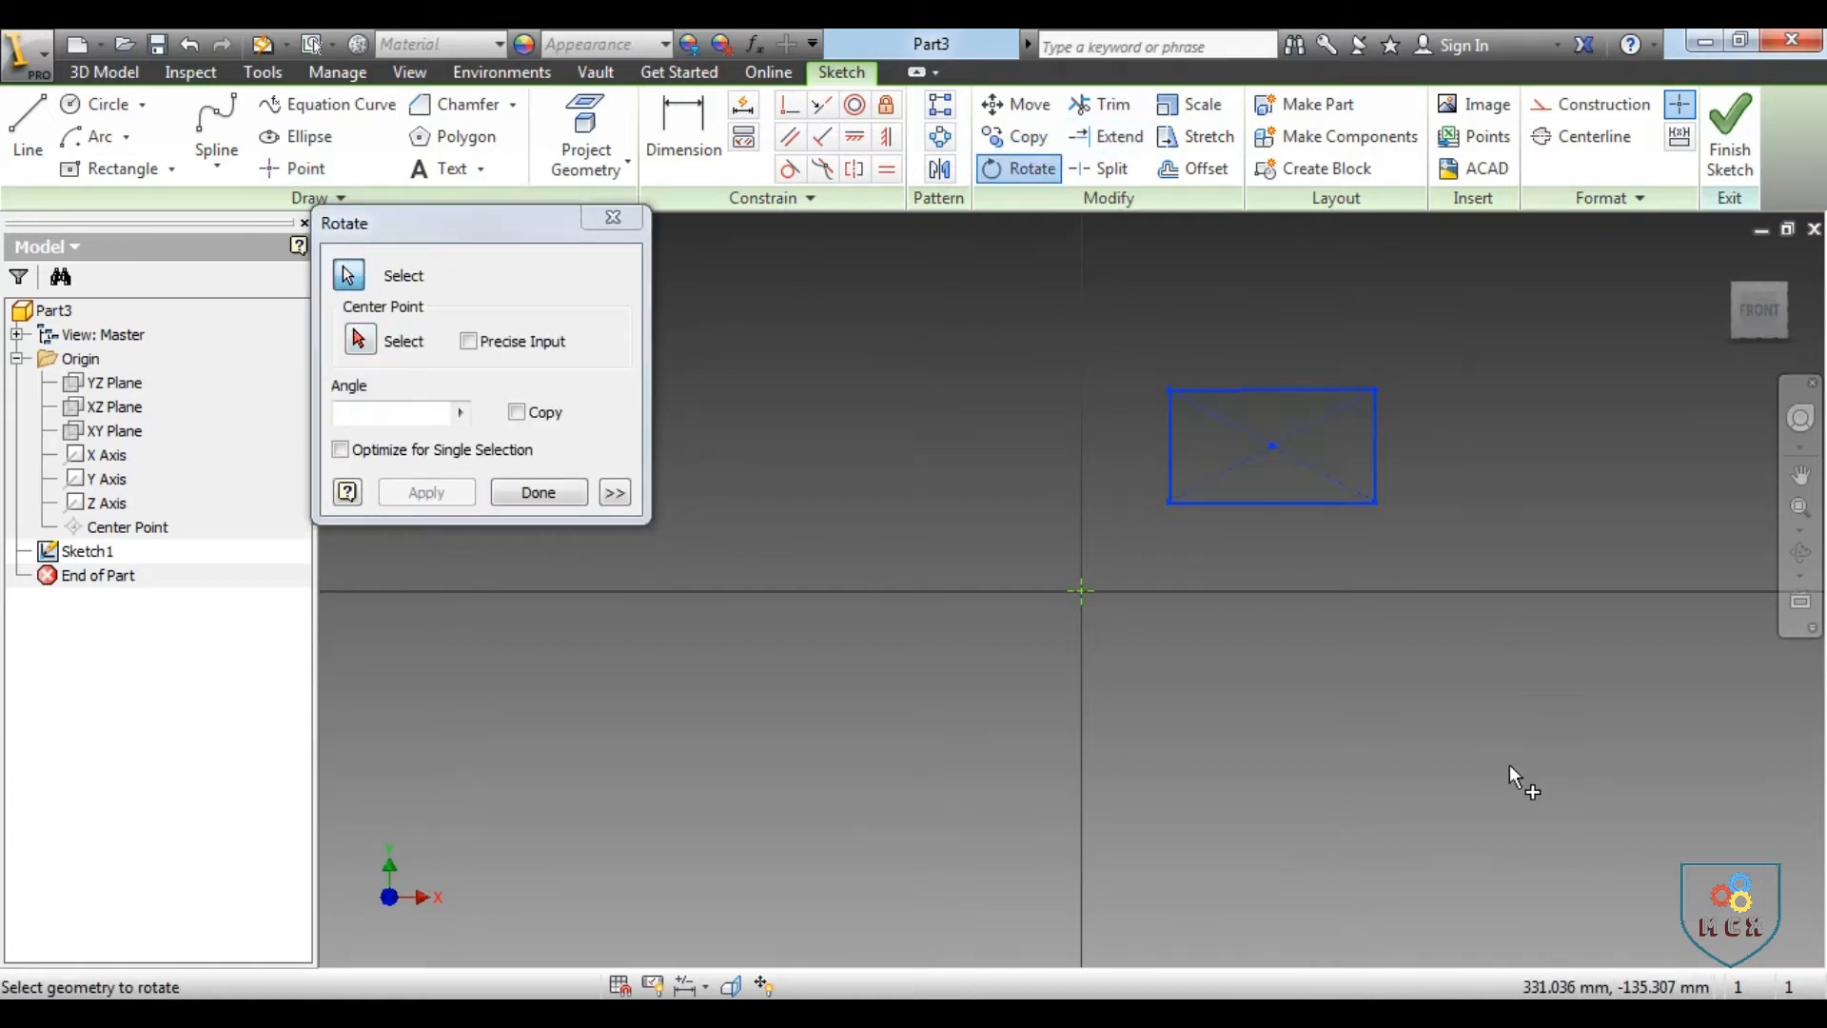
left_click(359, 339)
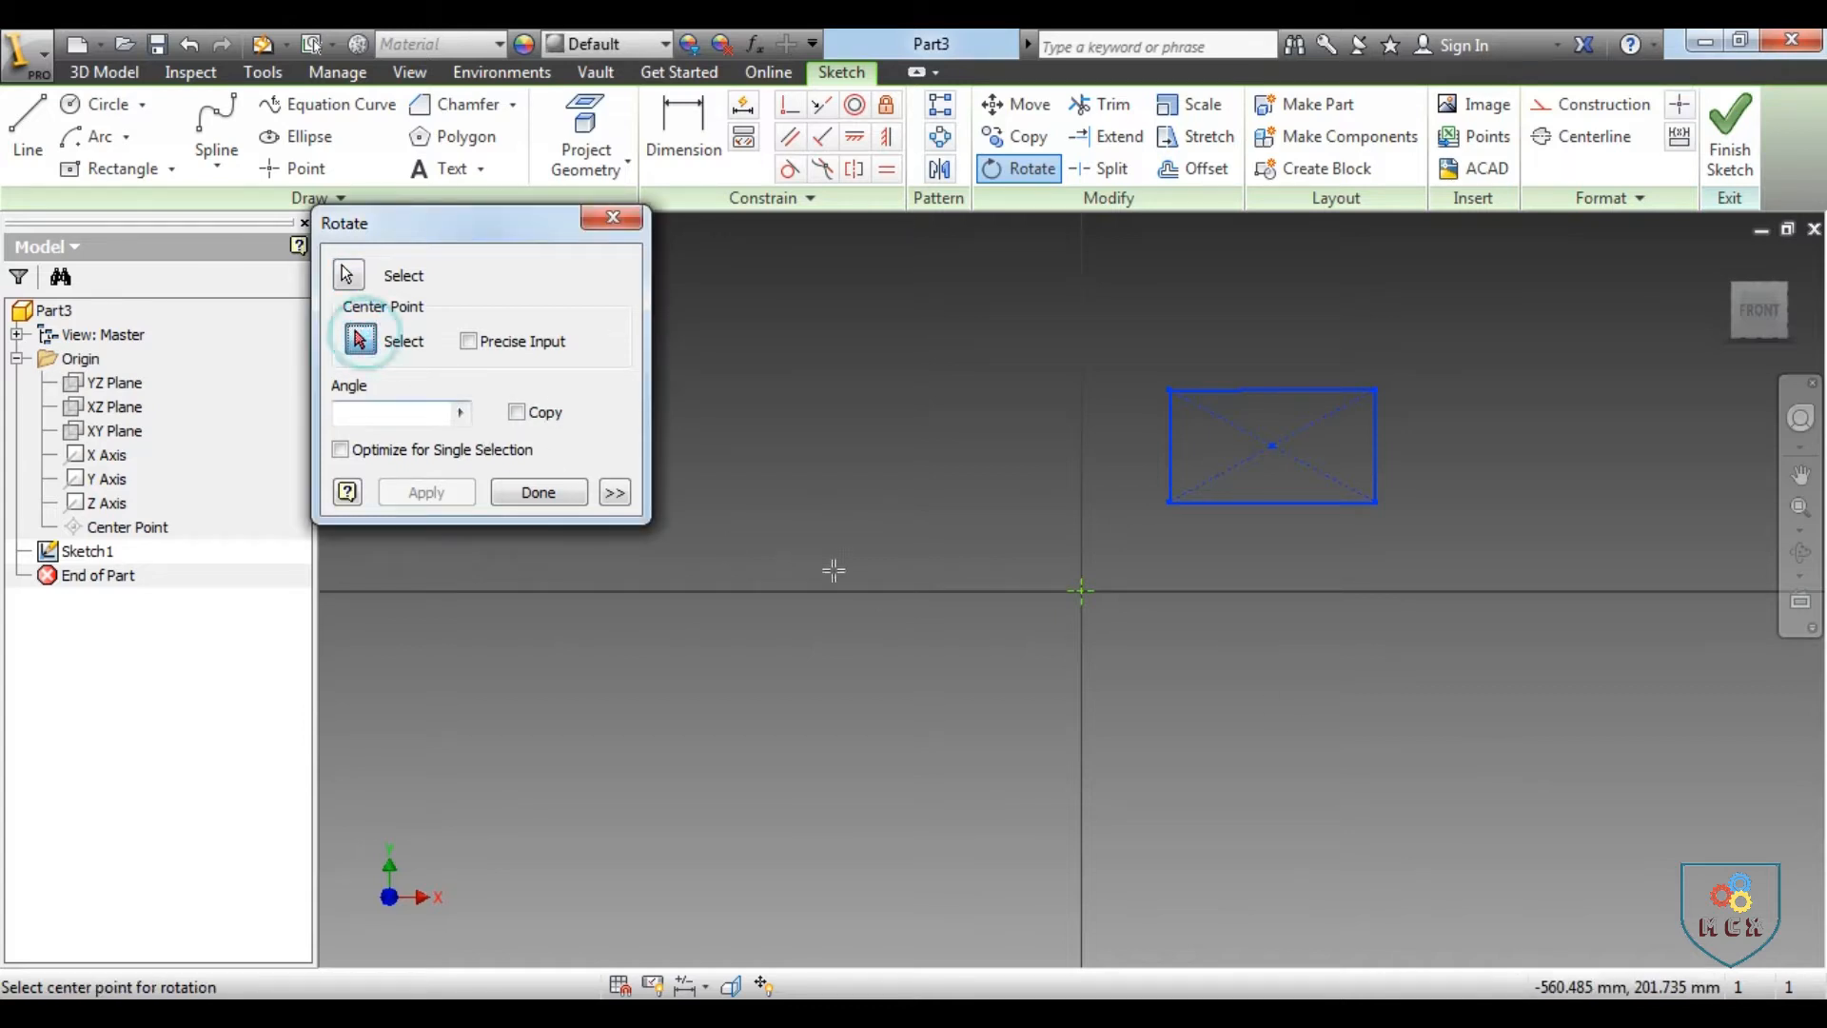
left_click(1085, 591)
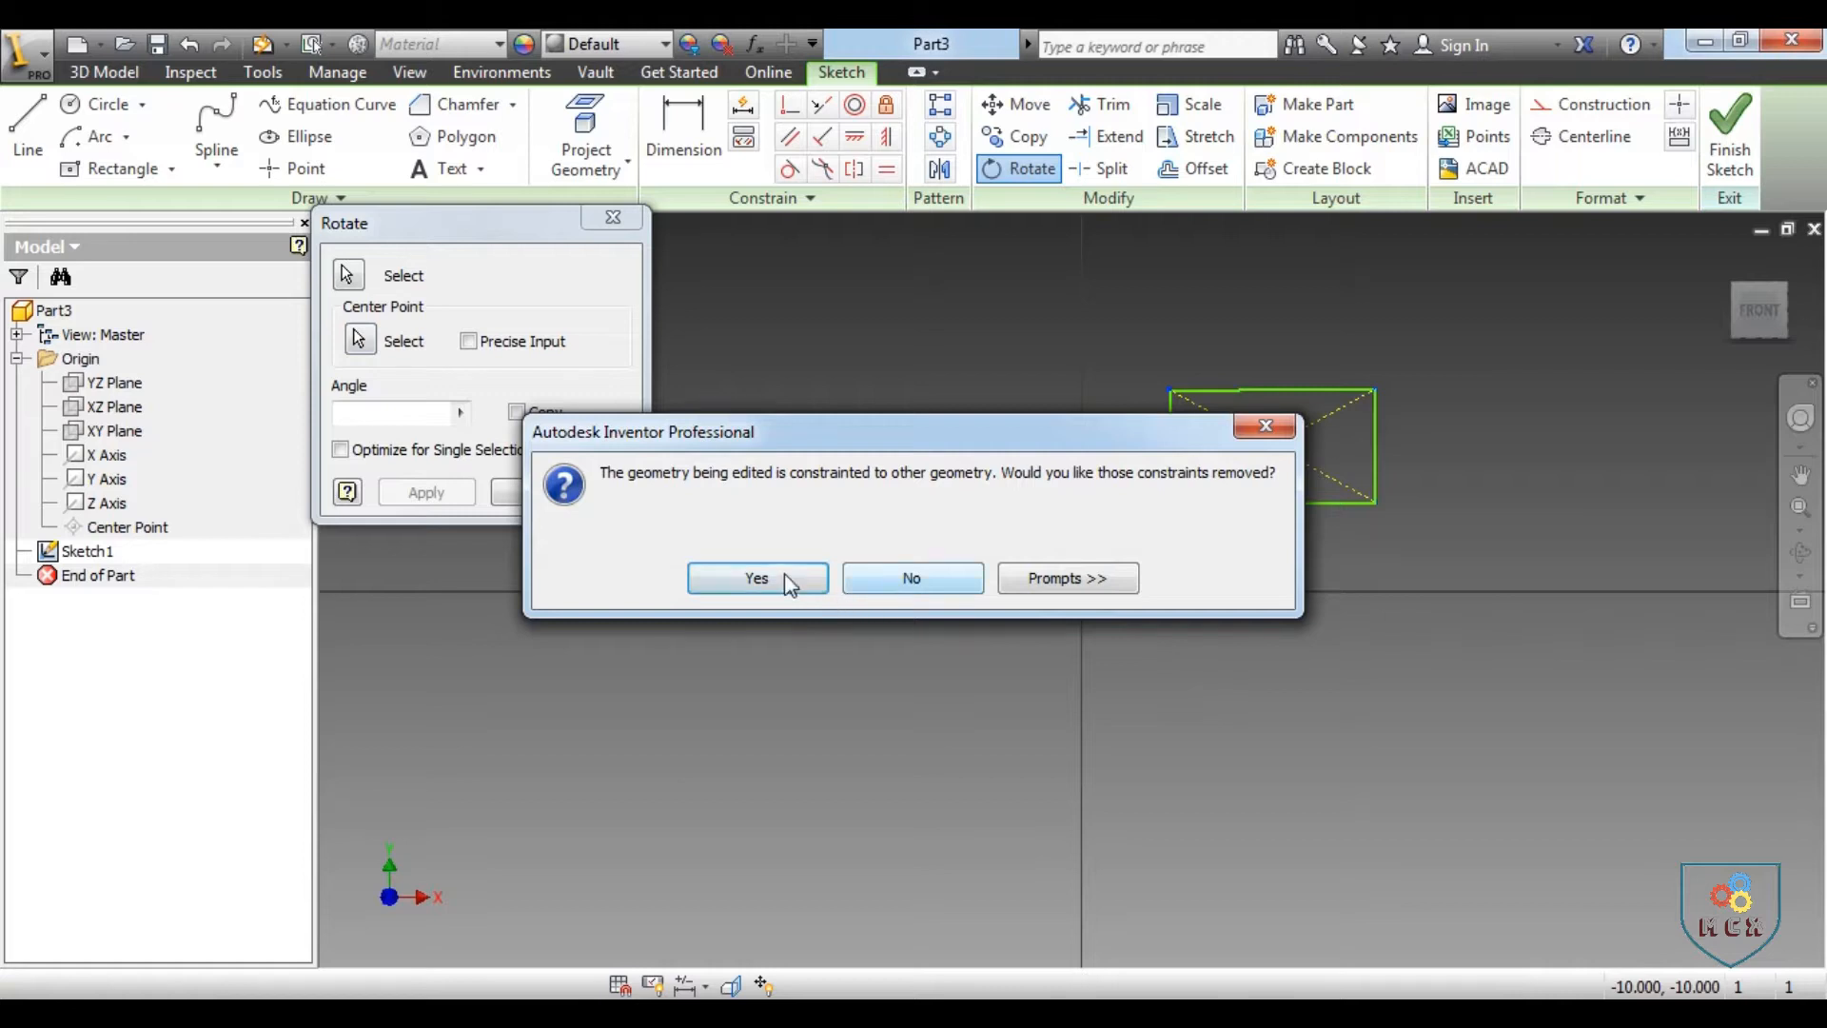
left_click(788, 579)
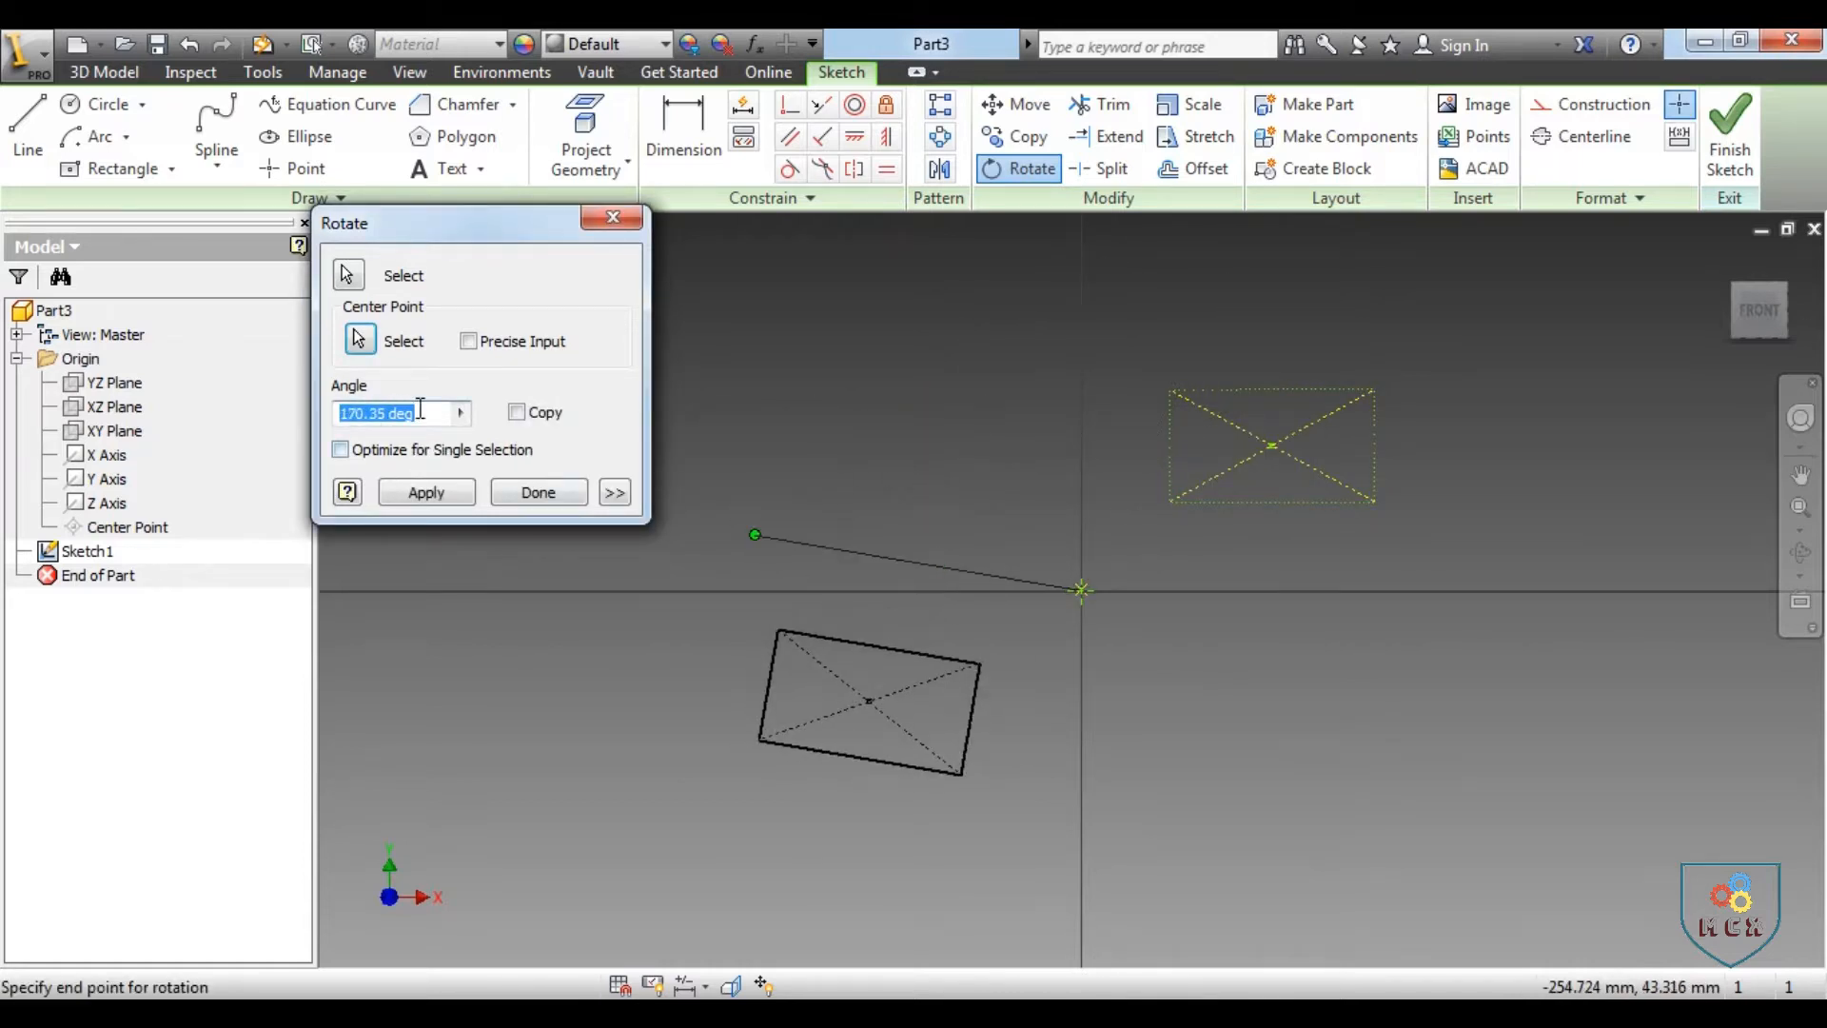
type("180")
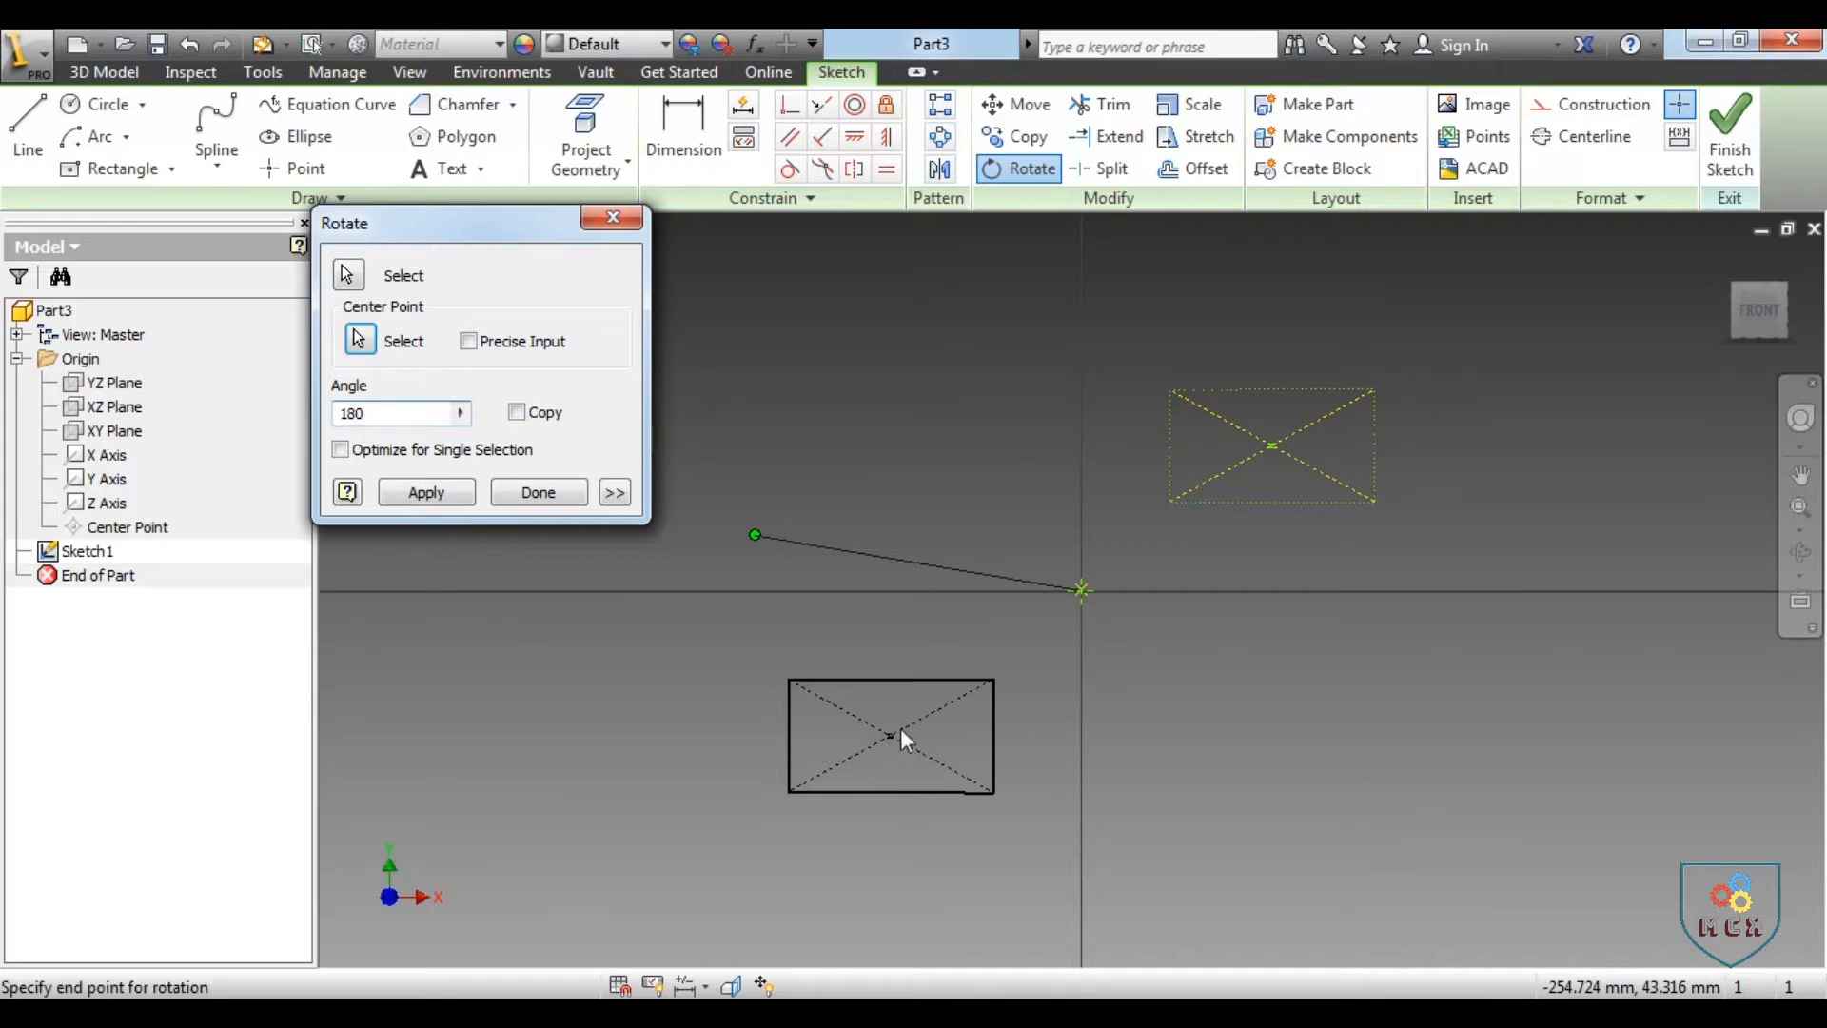
left_click(523, 415)
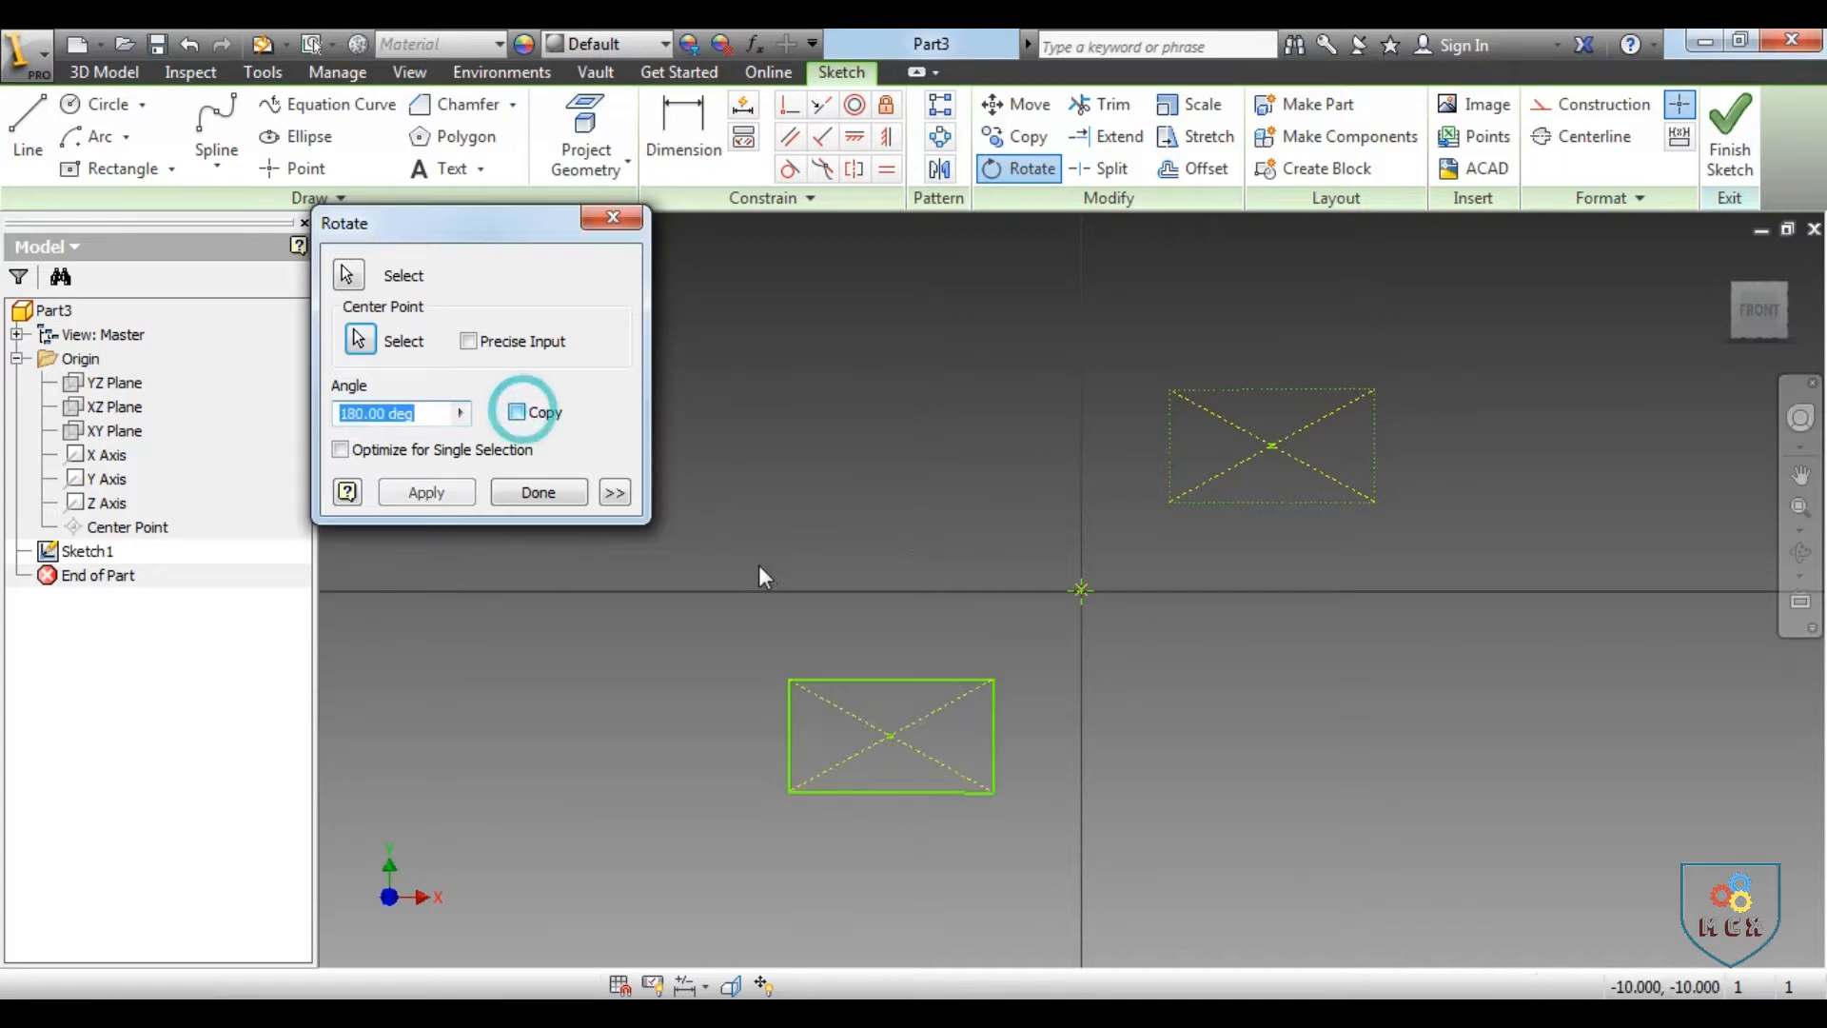
left_click(424, 490)
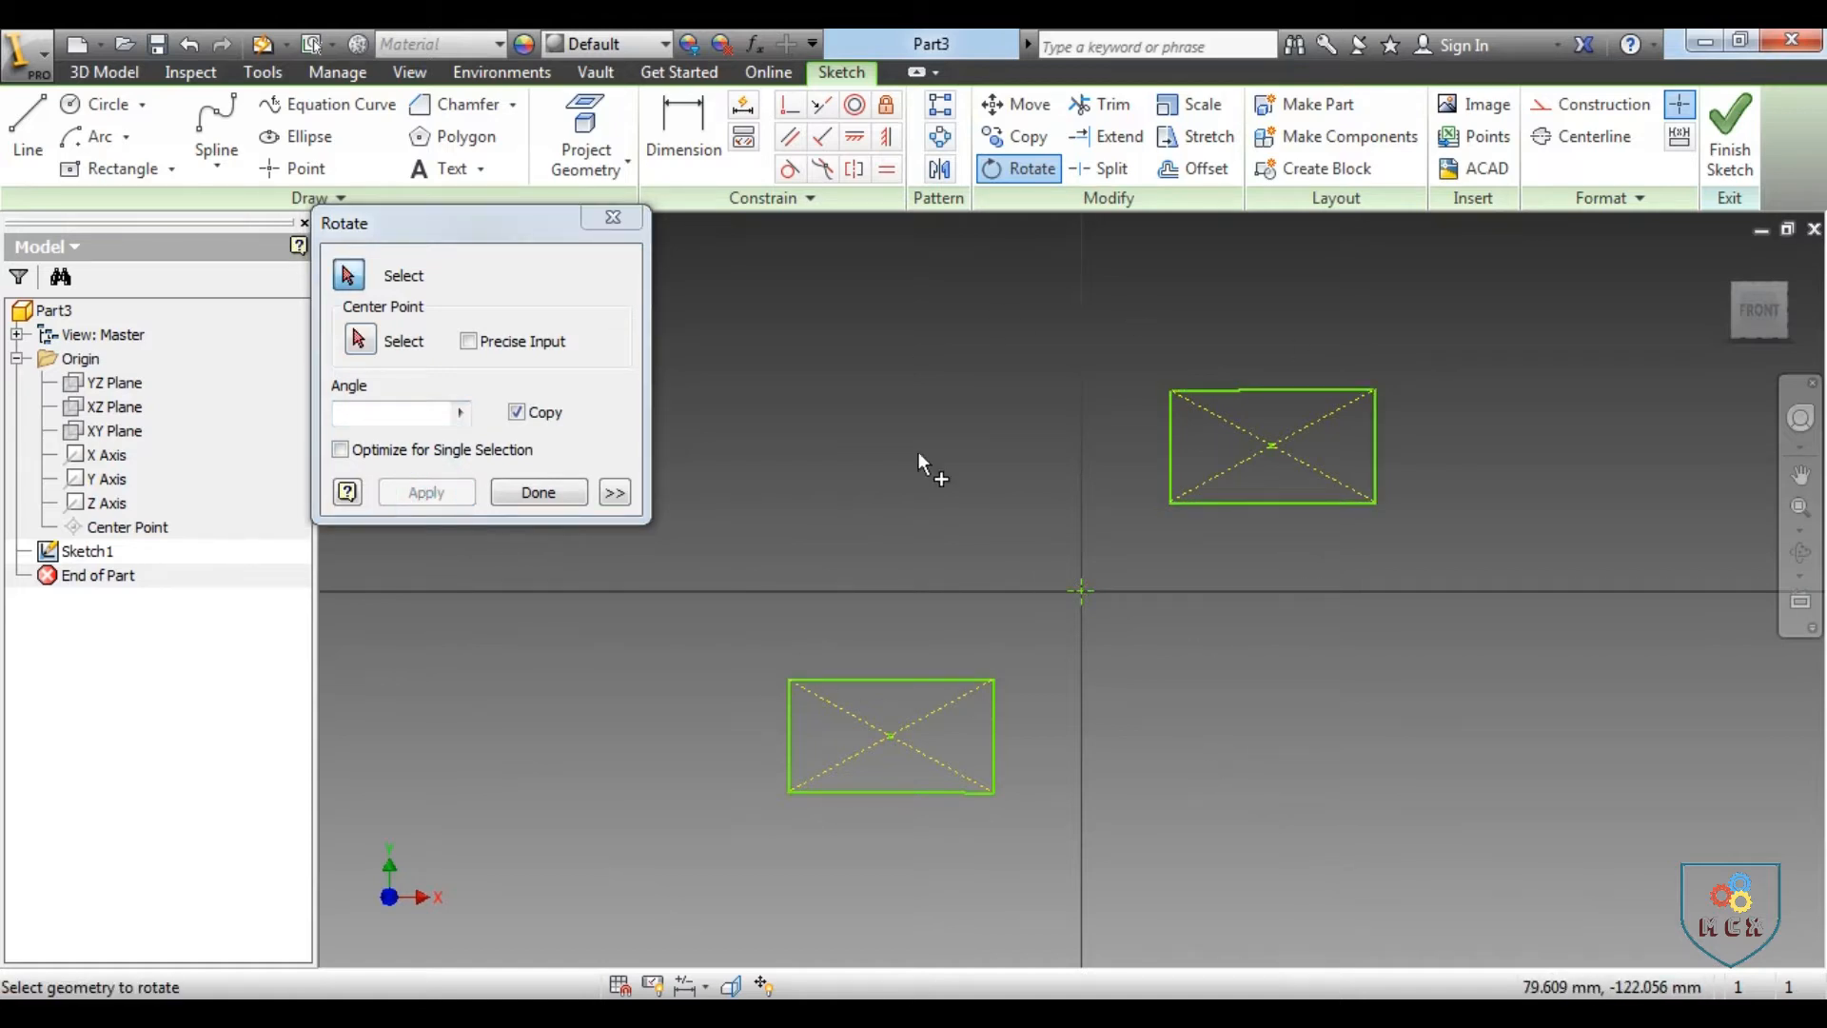
left_click(614, 217)
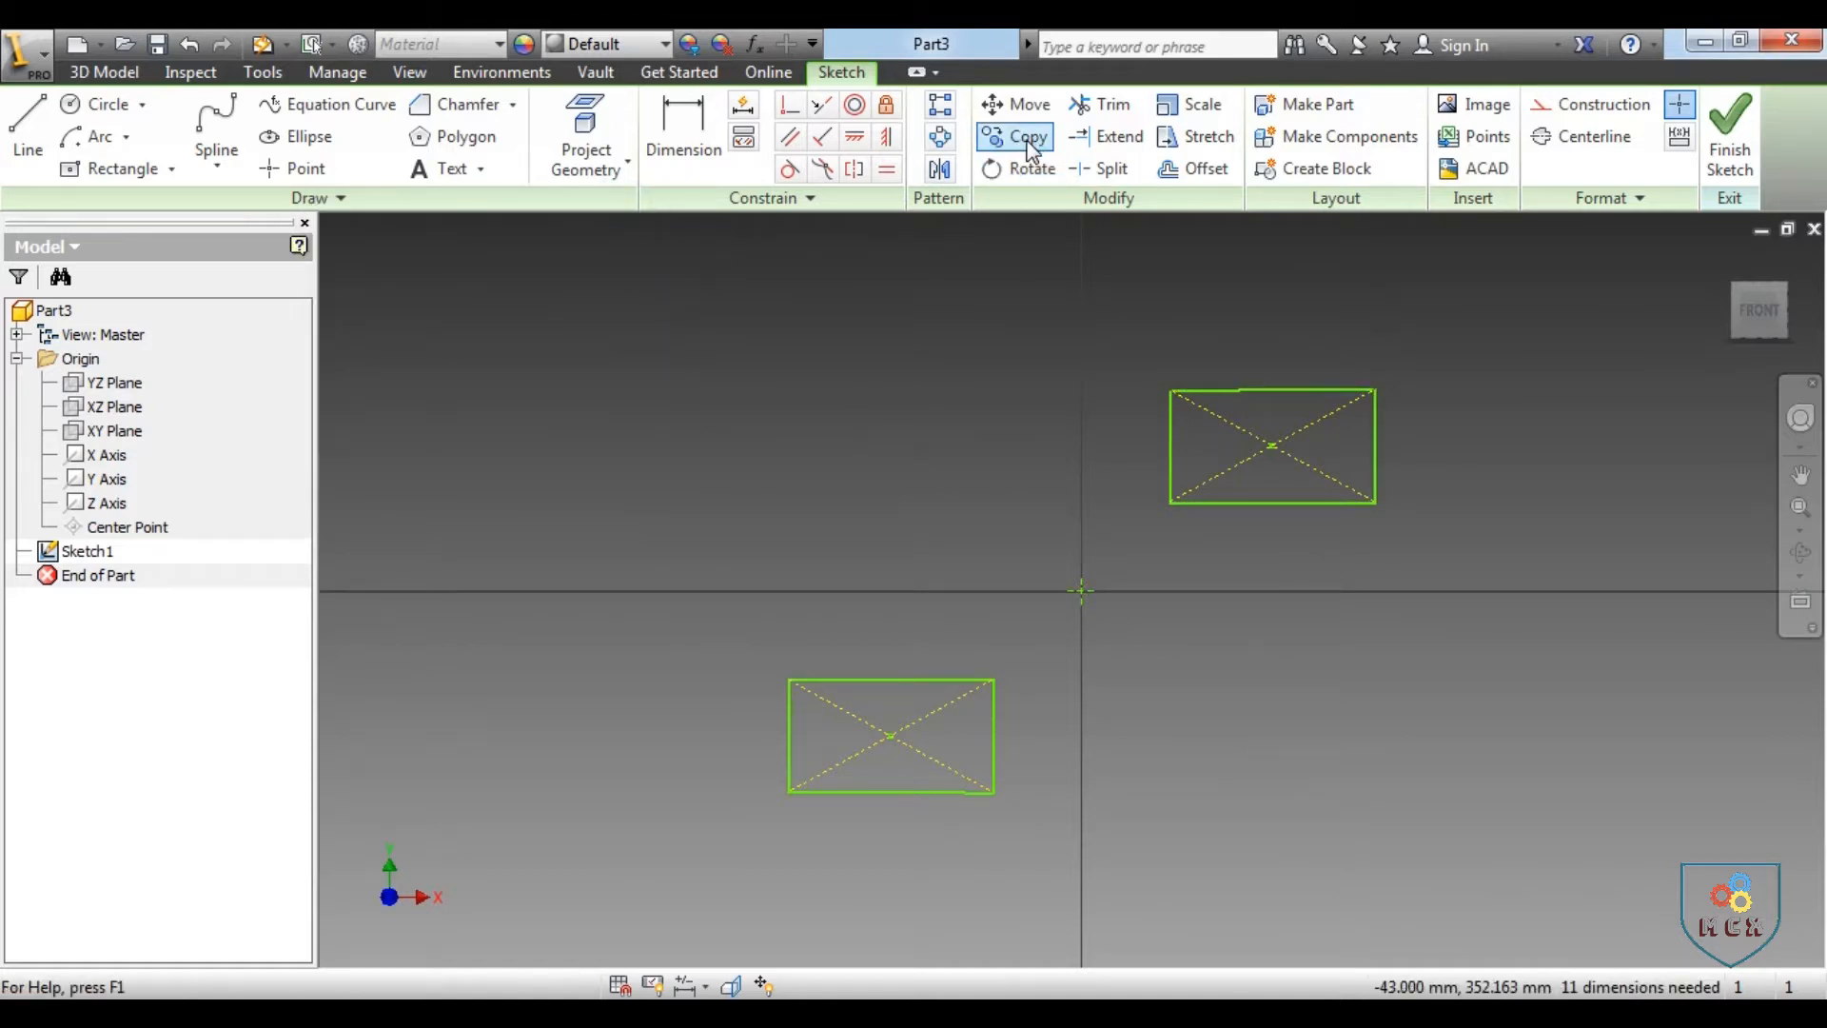
Delete both rectangles and the point at the origin
mouse_move(632, 273)
left_mouse_down()
mouse_move(1047, 683)
mouse_move(1645, 959)
left_mouse_up()
key("Delete")
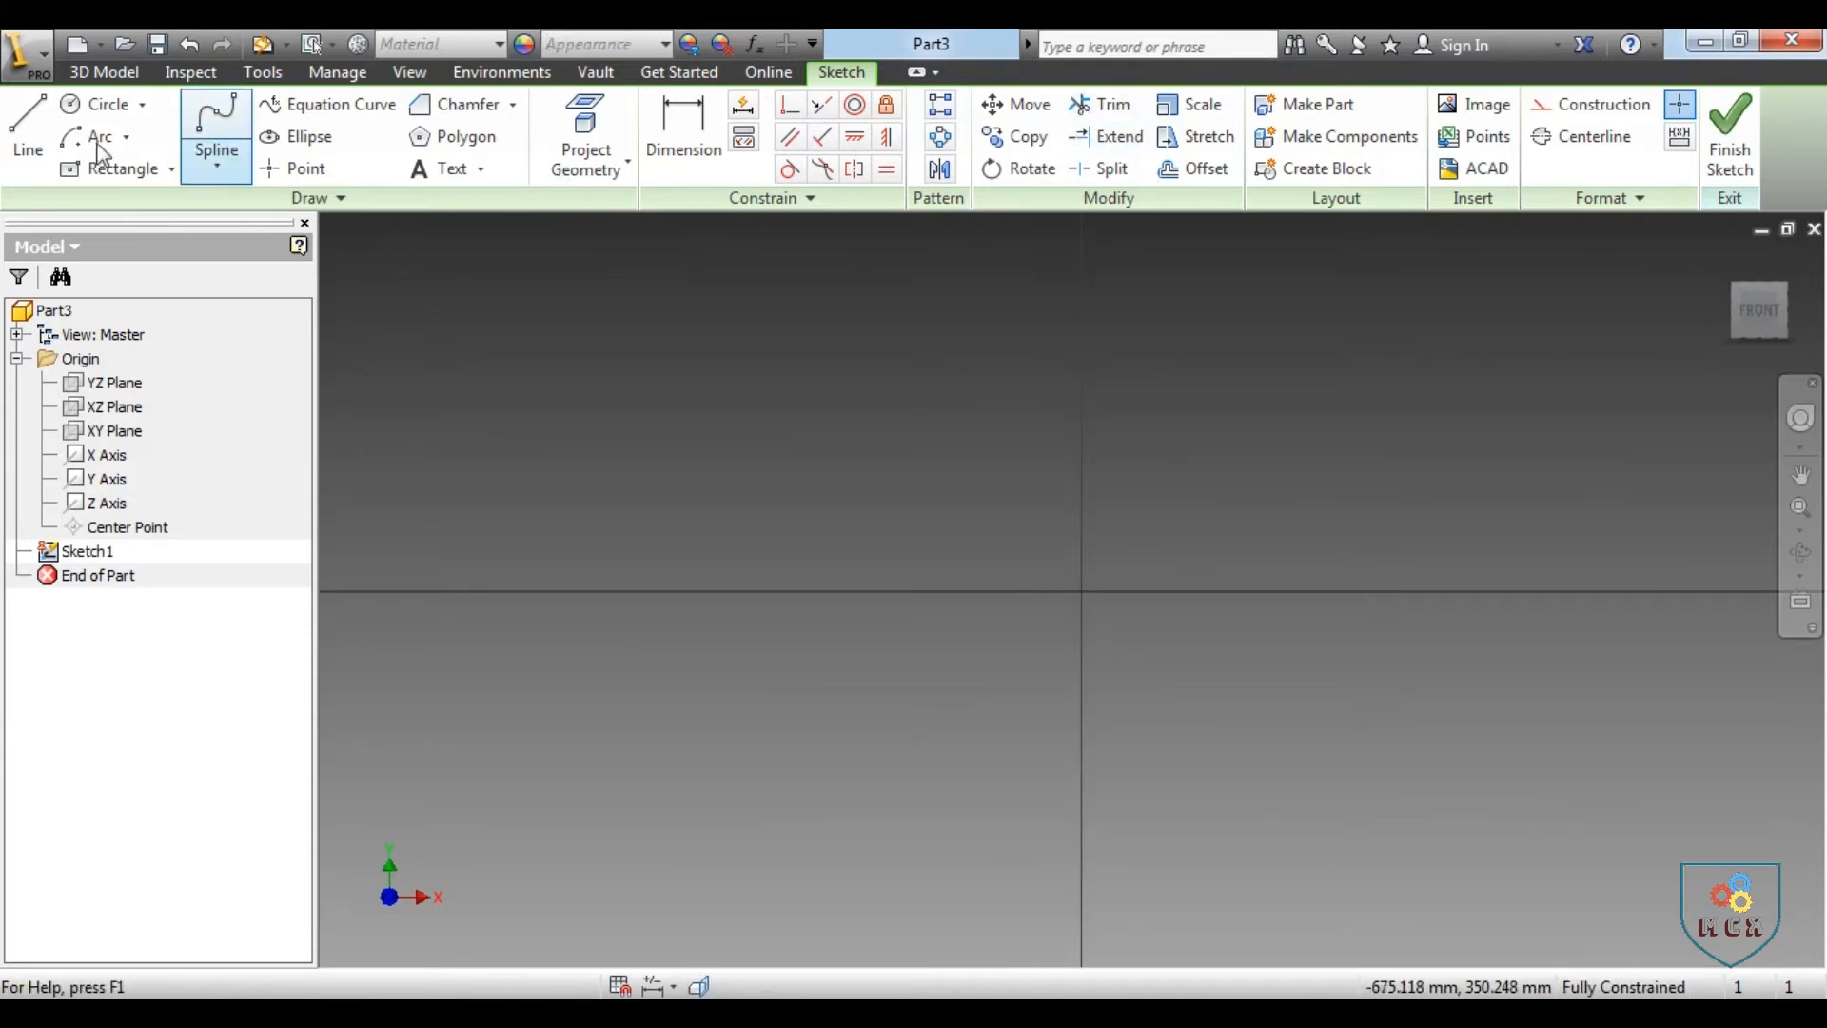
Sketch a horizontal line about 225 mm long along the X axis, left of the origin
left_click(28, 124)
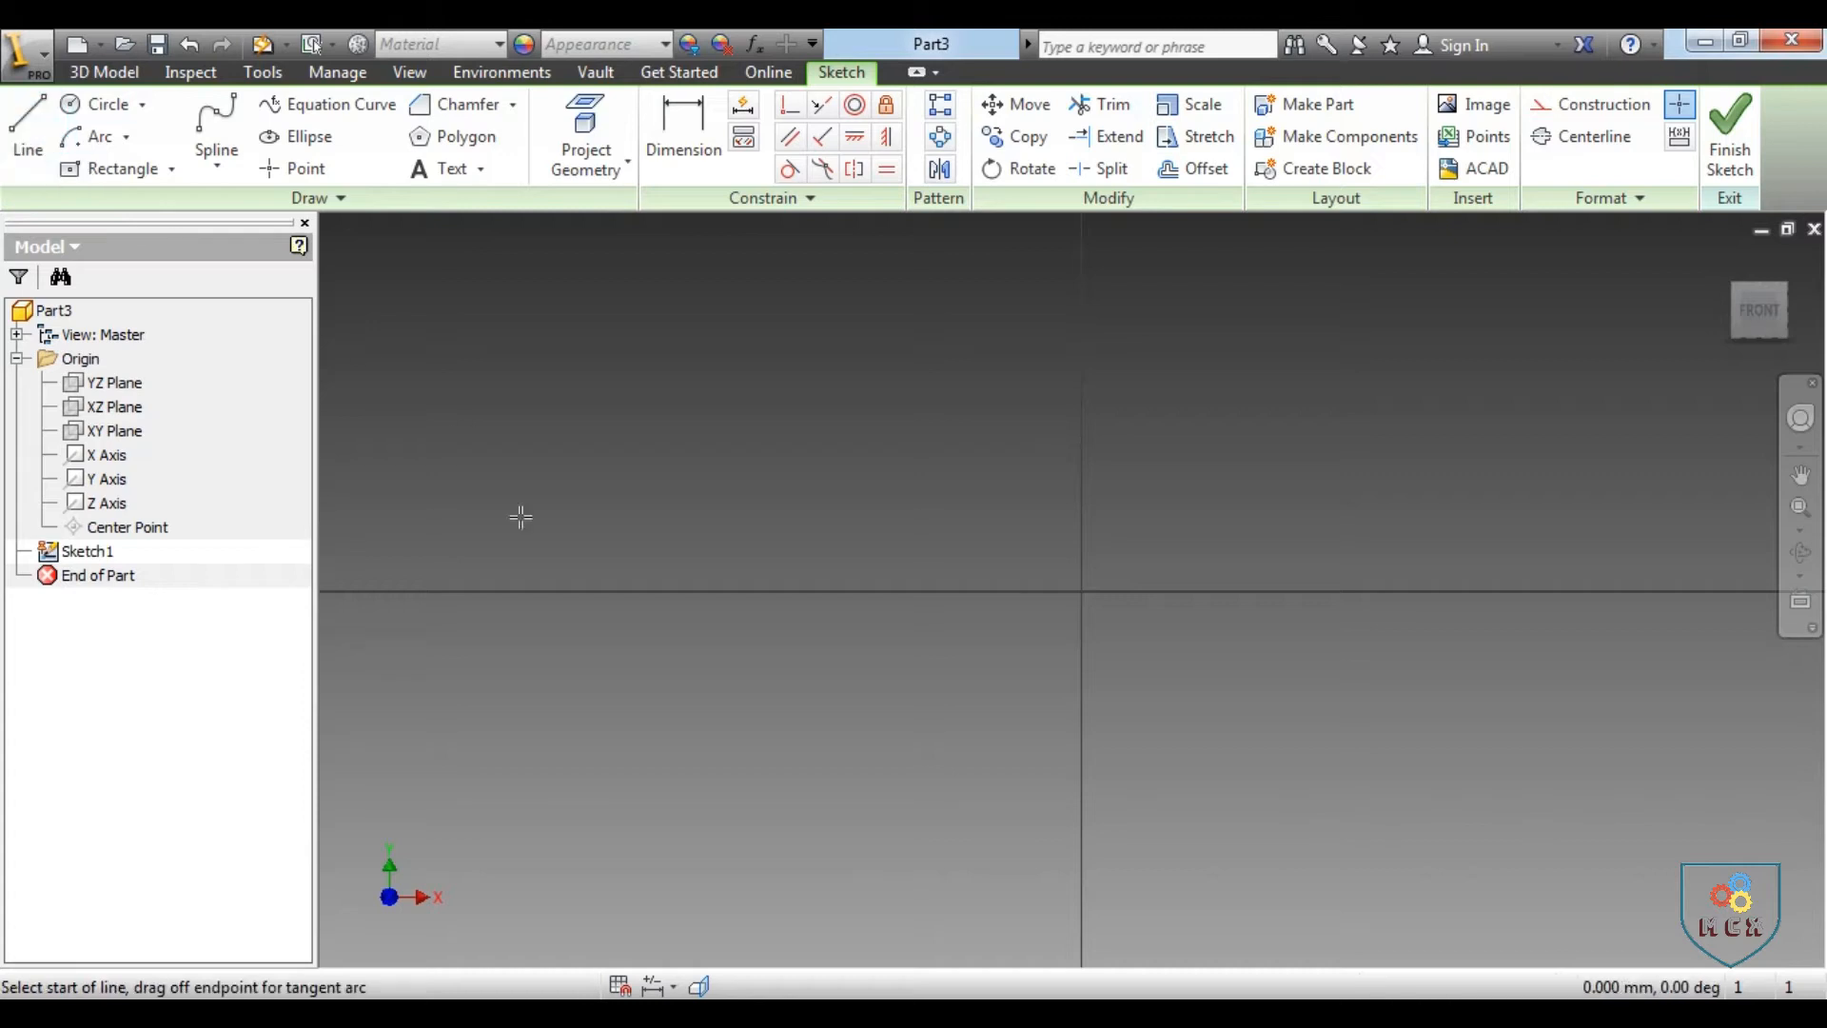
left_click(696, 591)
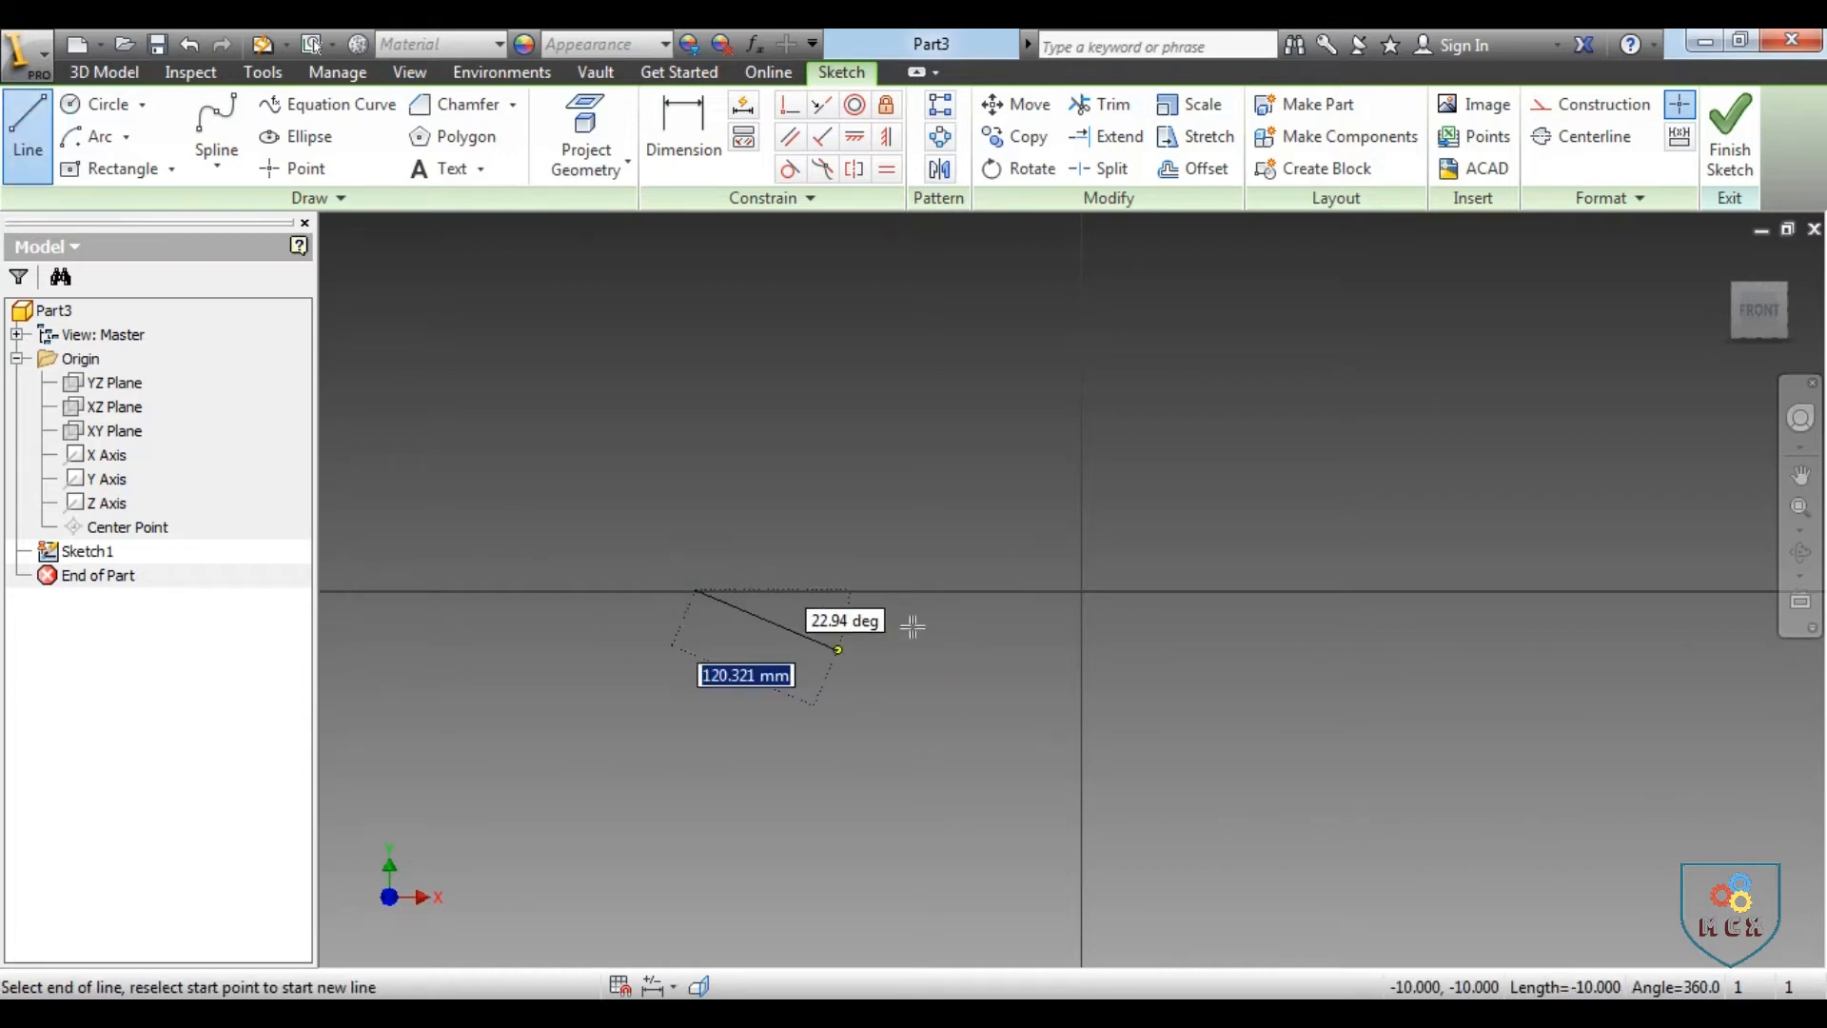
left_click(987, 591)
right_click(1126, 597)
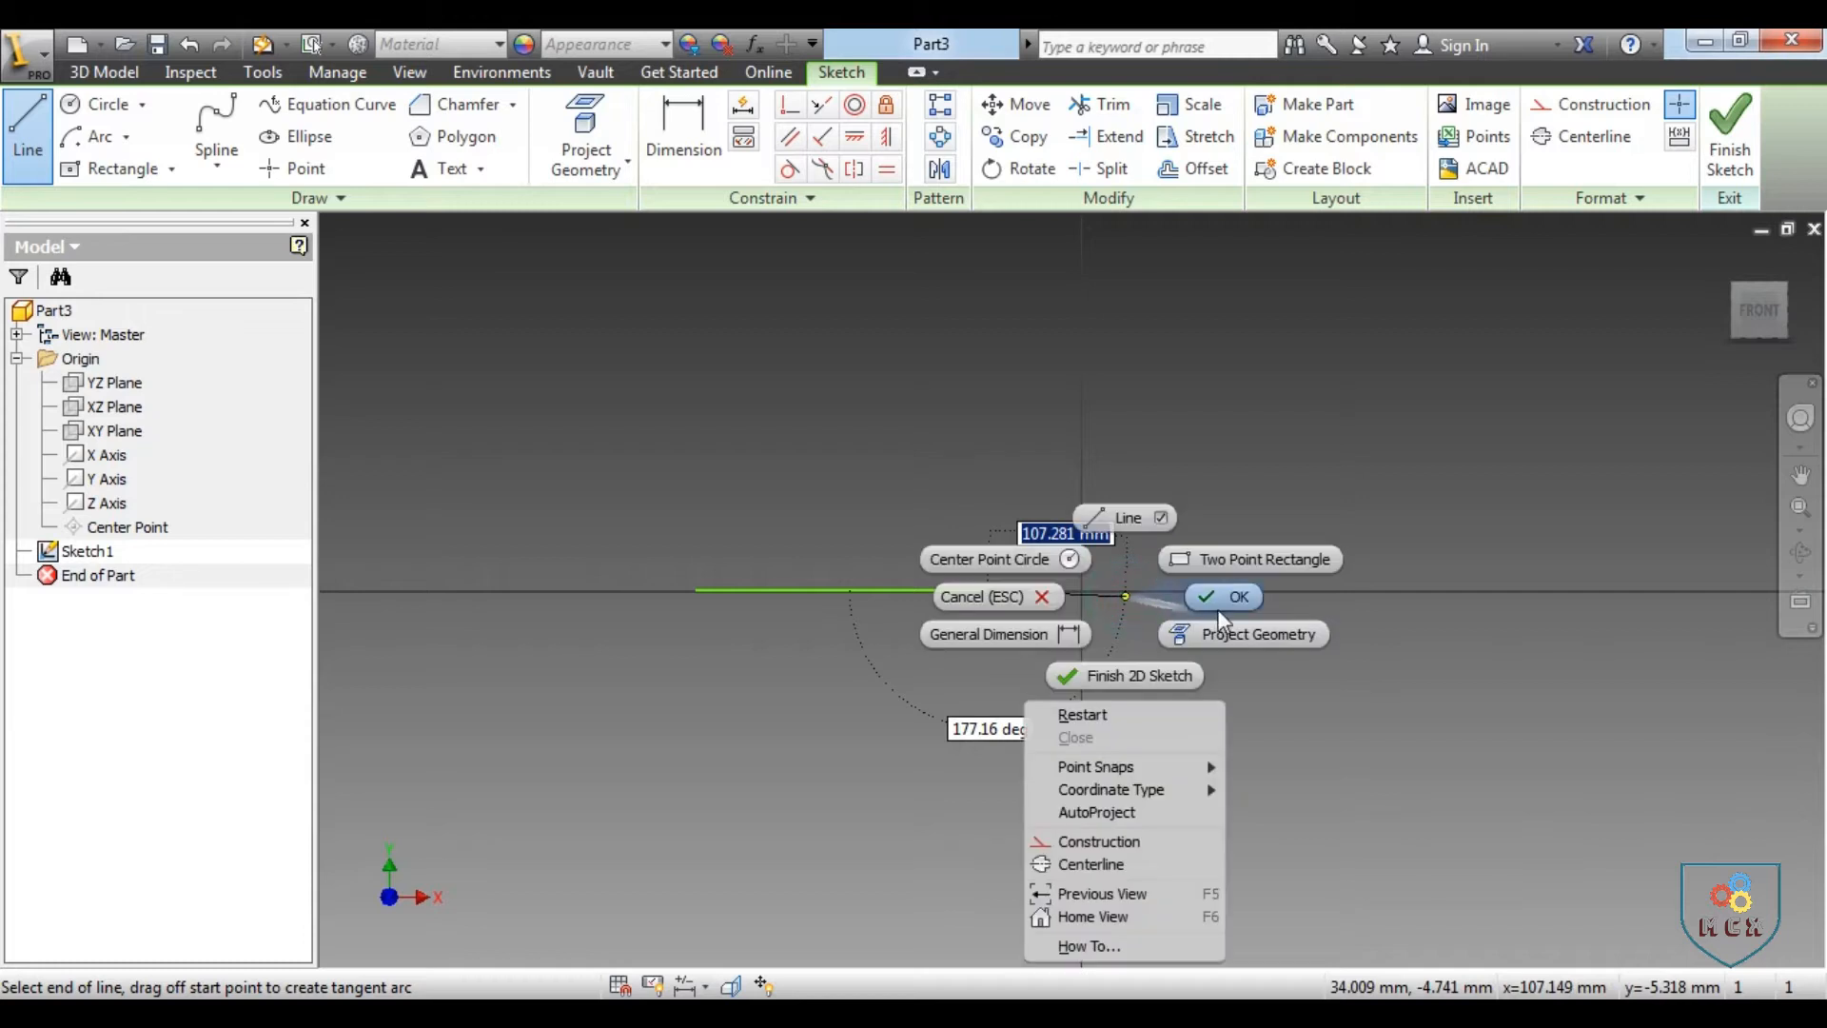
left_click(1220, 609)
Sketch a vertical line crossing the horizontal line perpendicularly near its middle
left_click(28, 128)
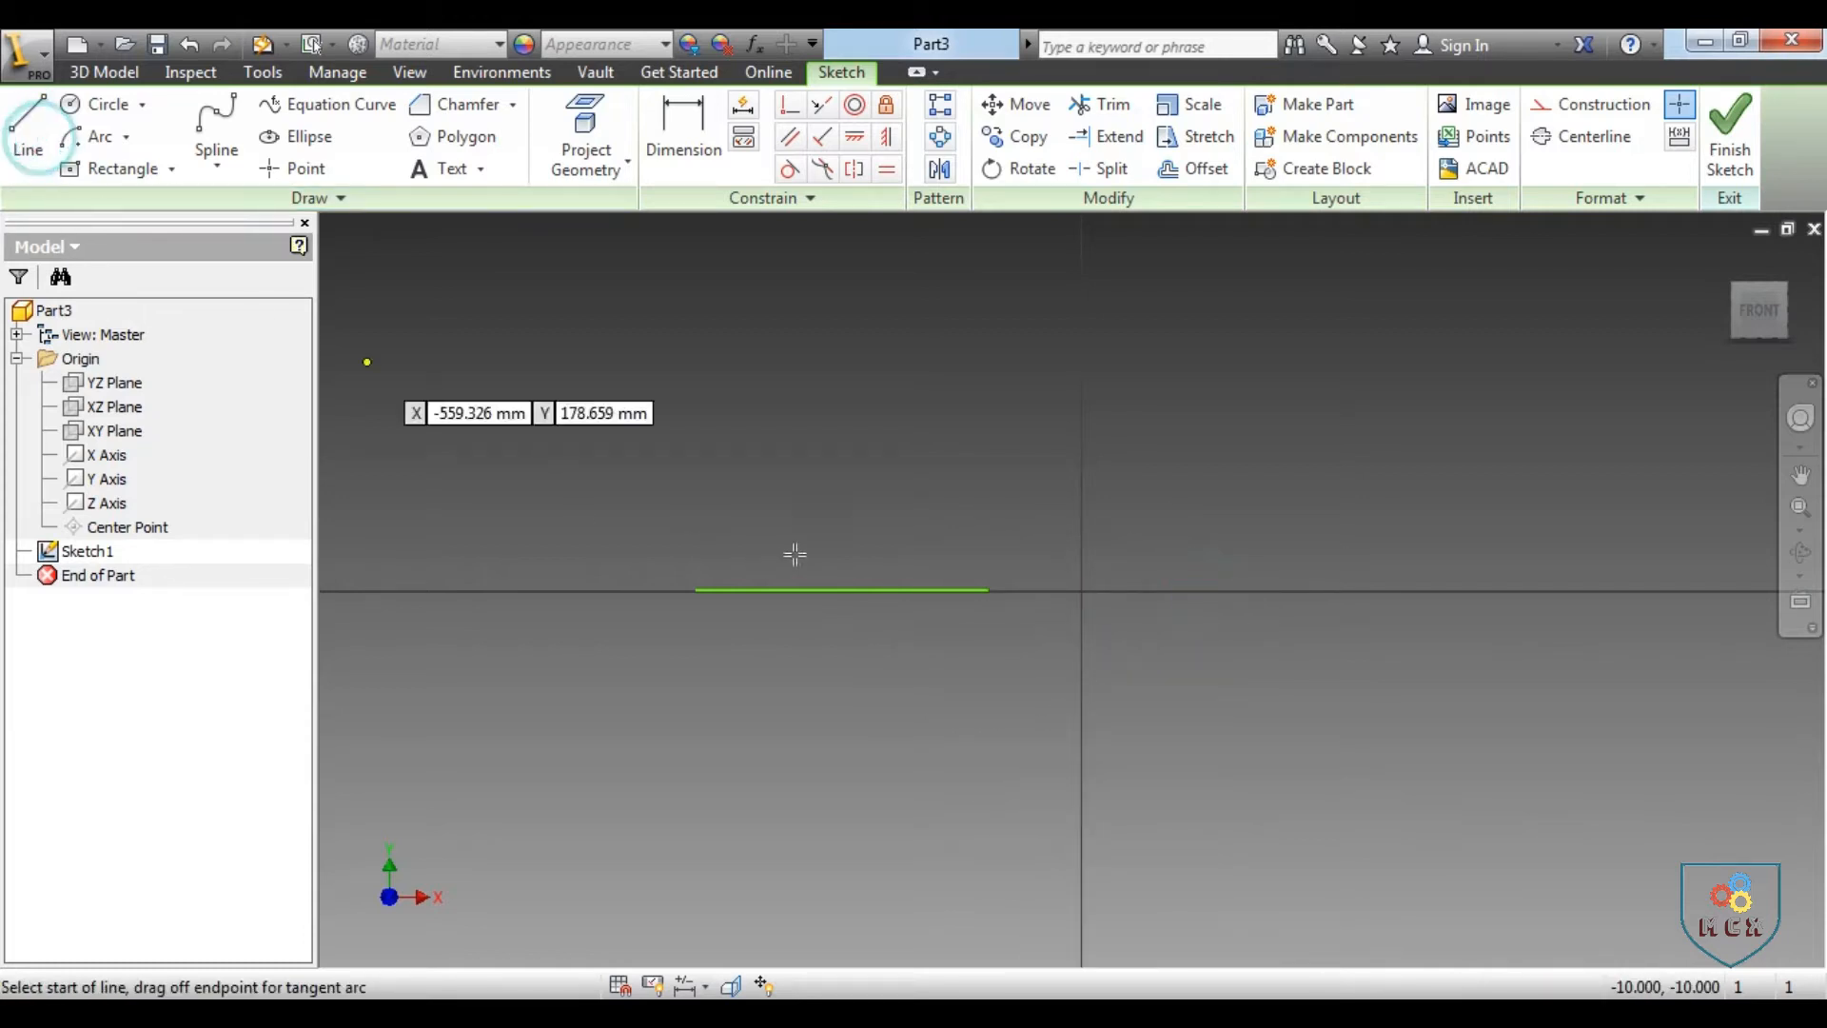
left_click(840, 495)
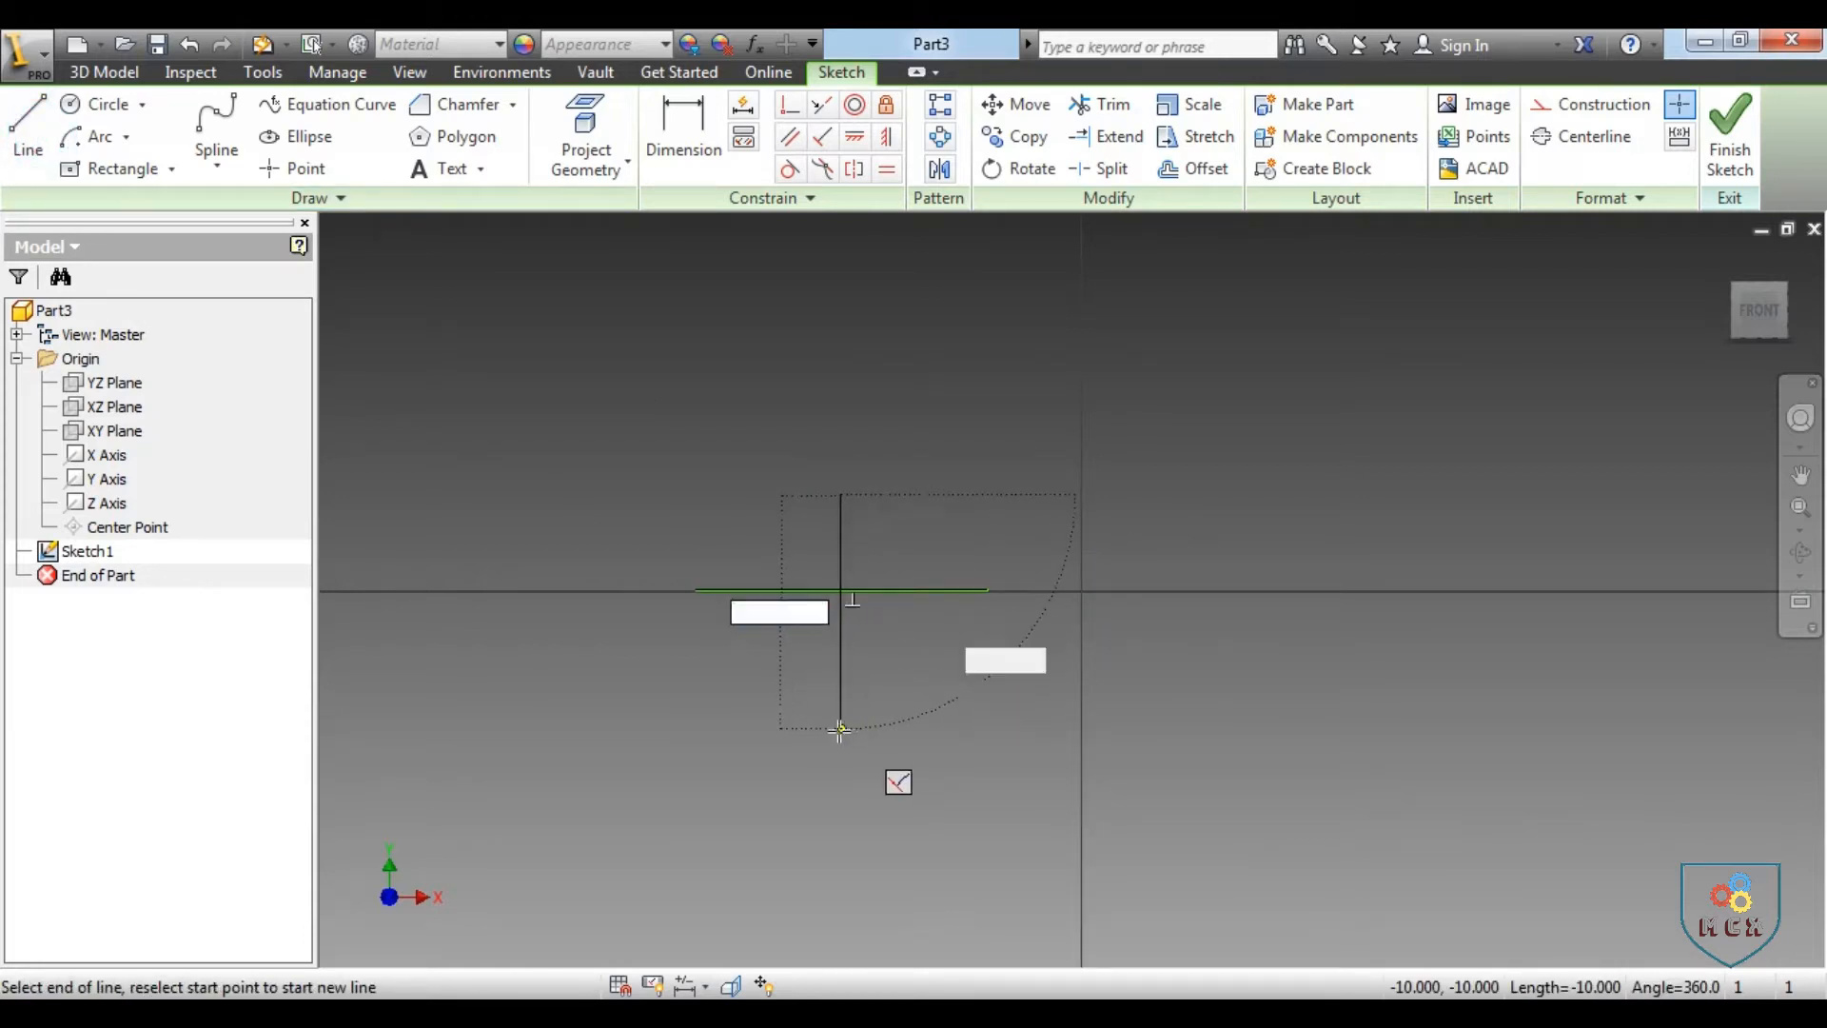
left_click(839, 731)
right_click(976, 672)
left_click(1072, 671)
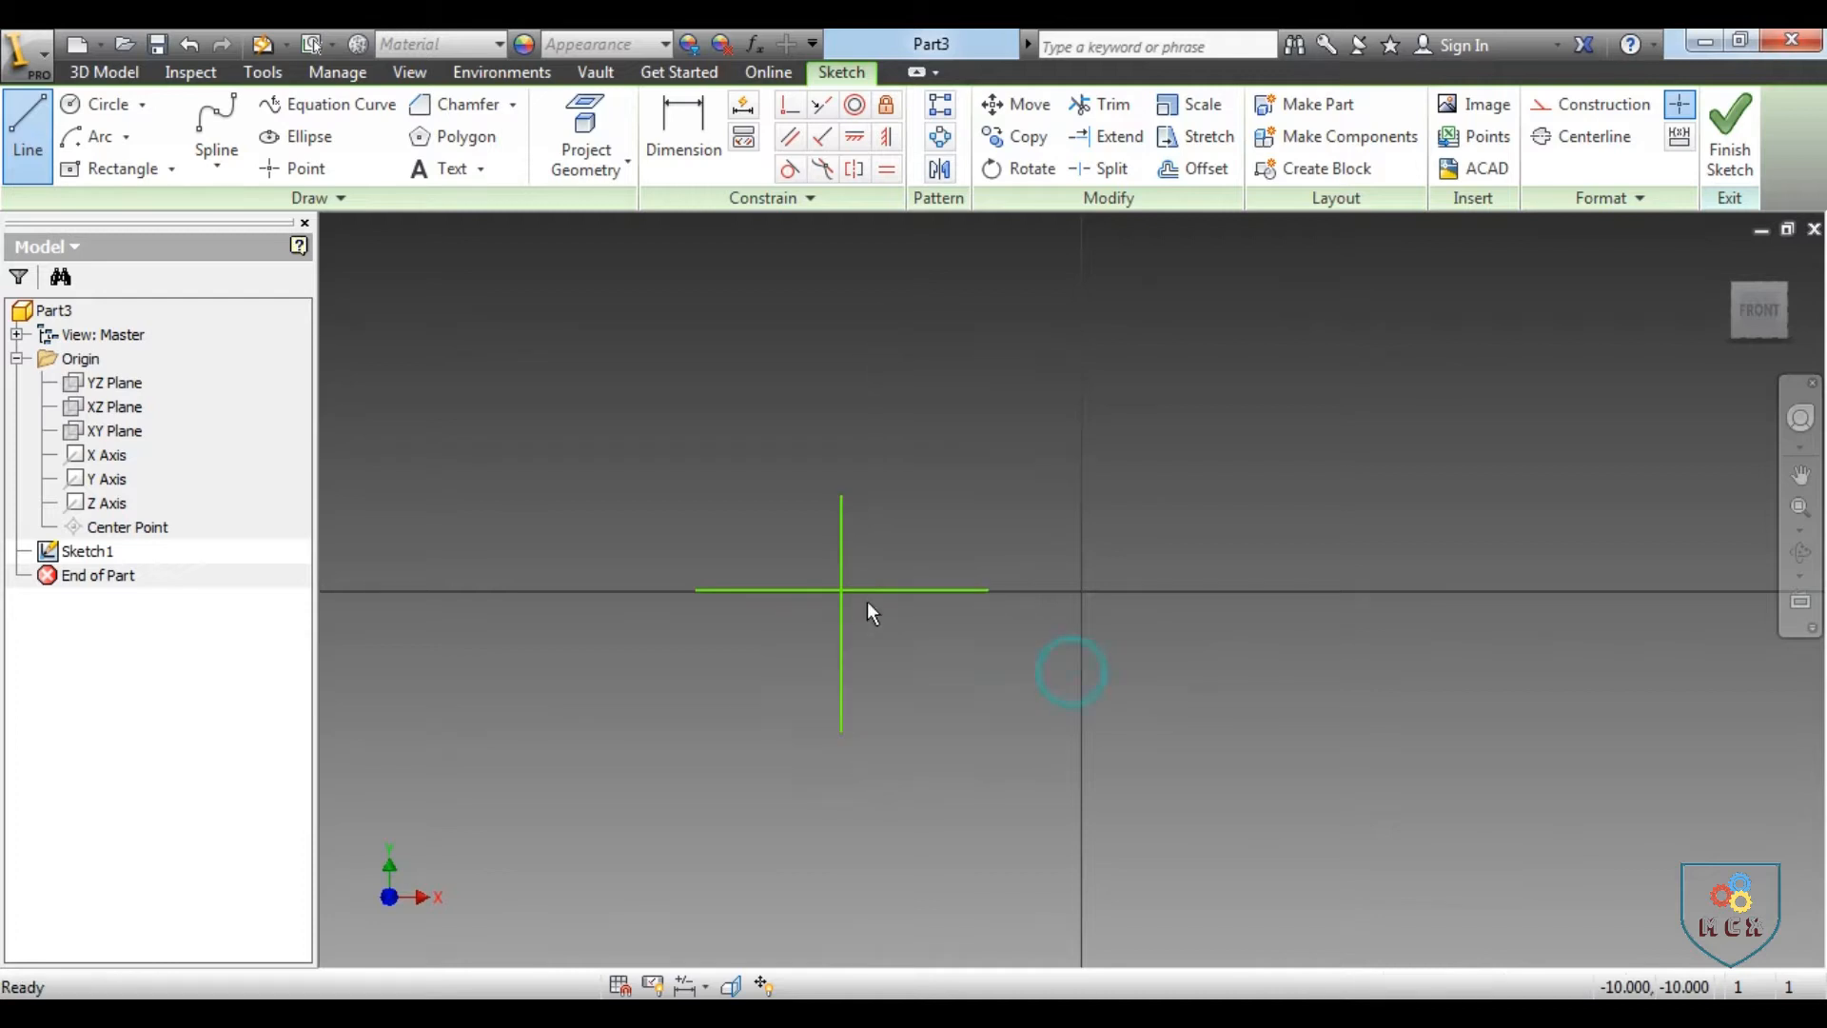
Trim away the horizontal line's right half and the part of the vertical line above the intersection
scroll(866, 602, "down", 3)
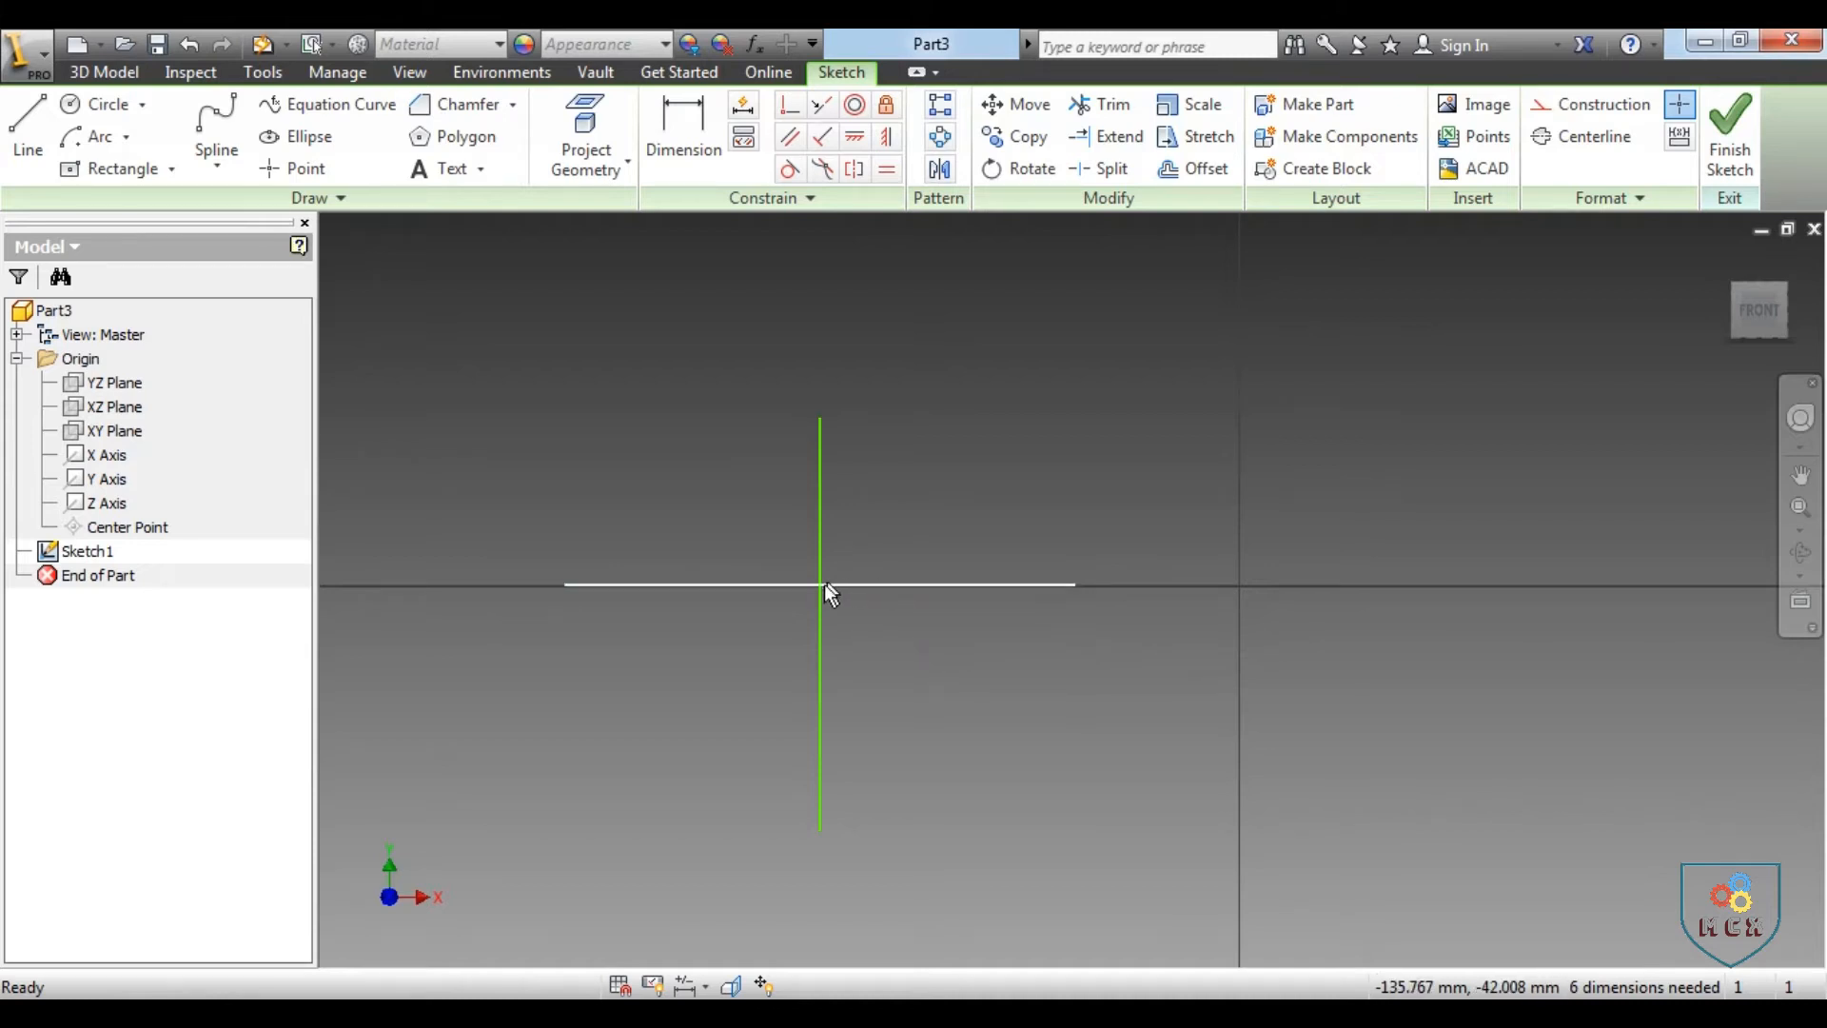
left_click(769, 584)
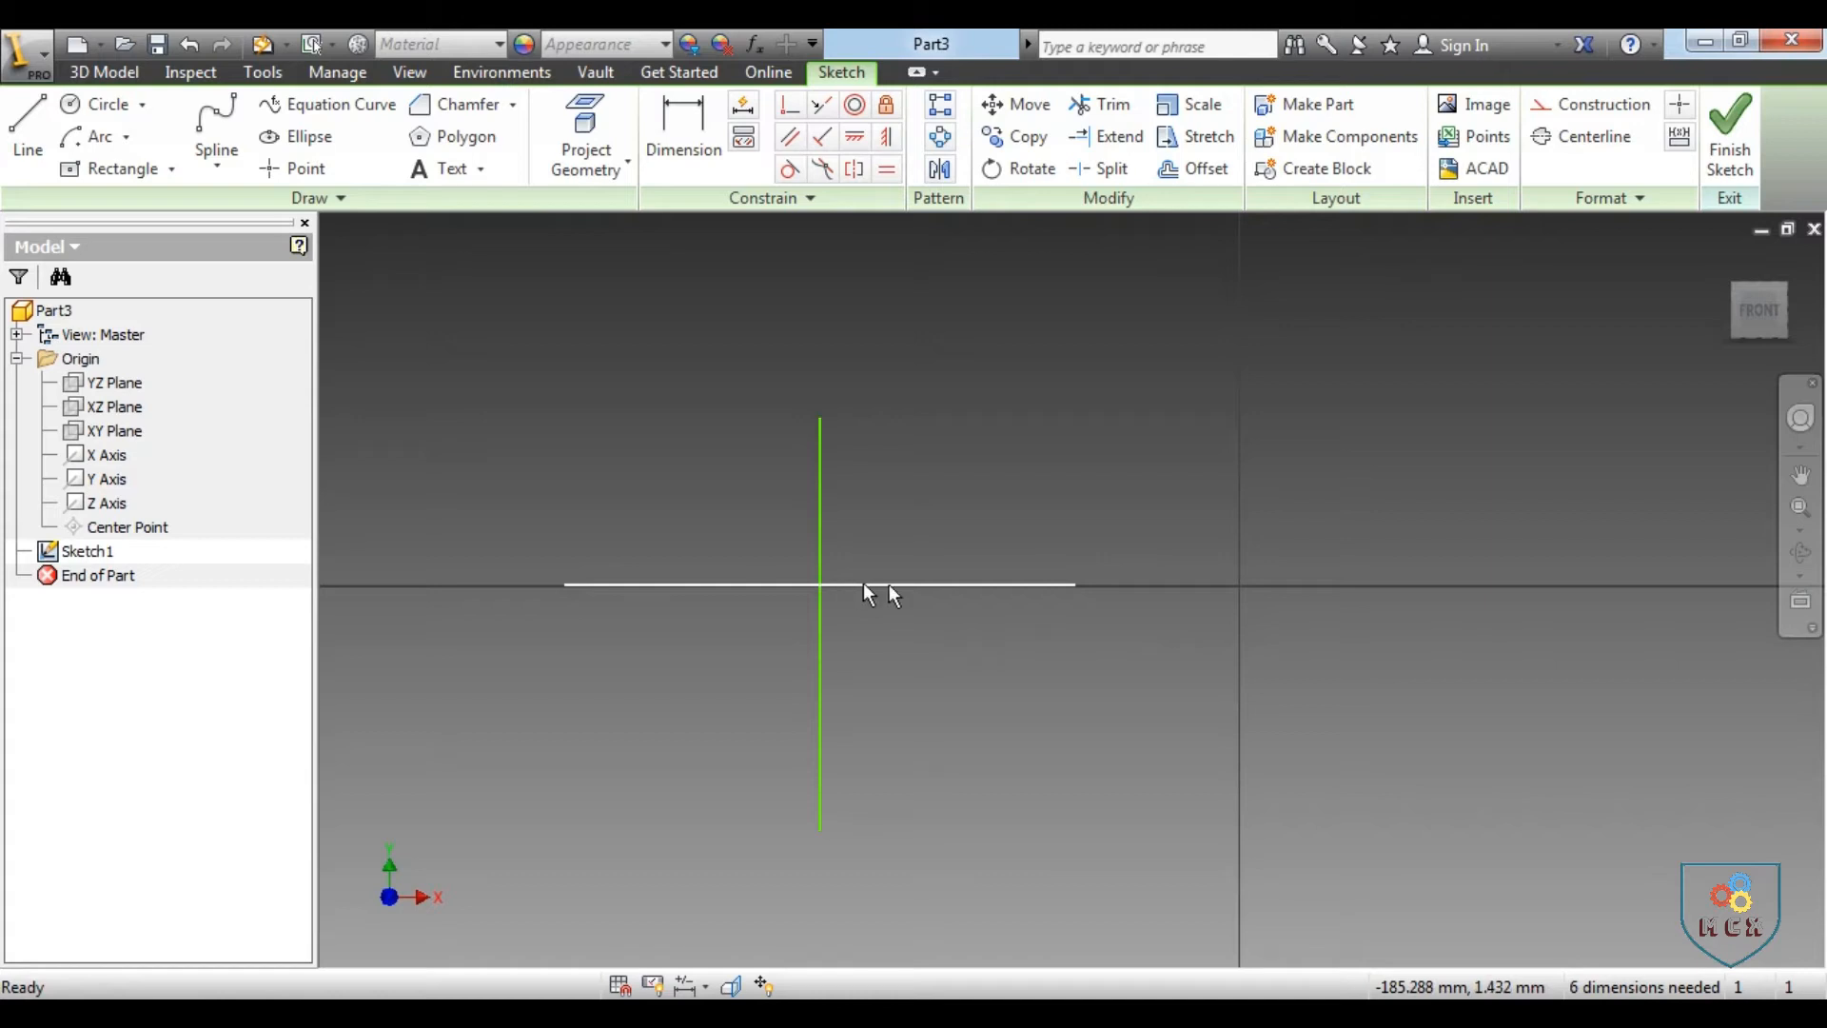
left_click(1103, 112)
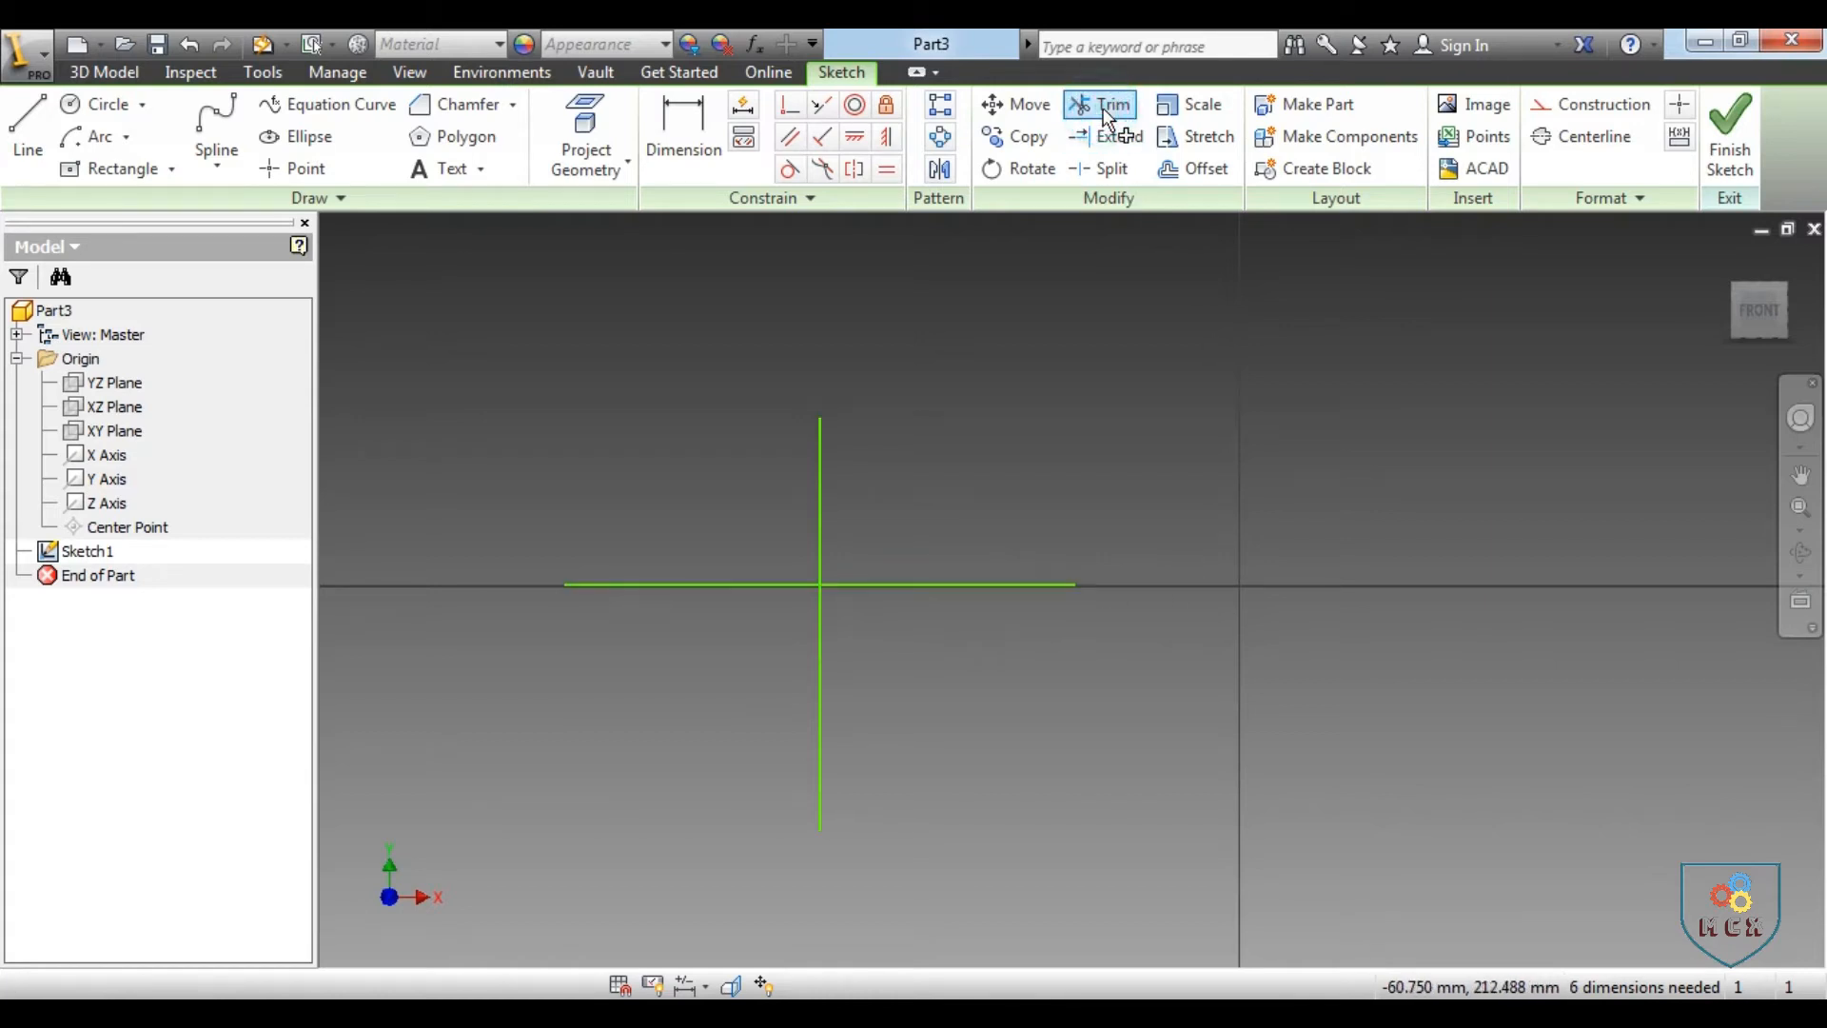
left_click(988, 584)
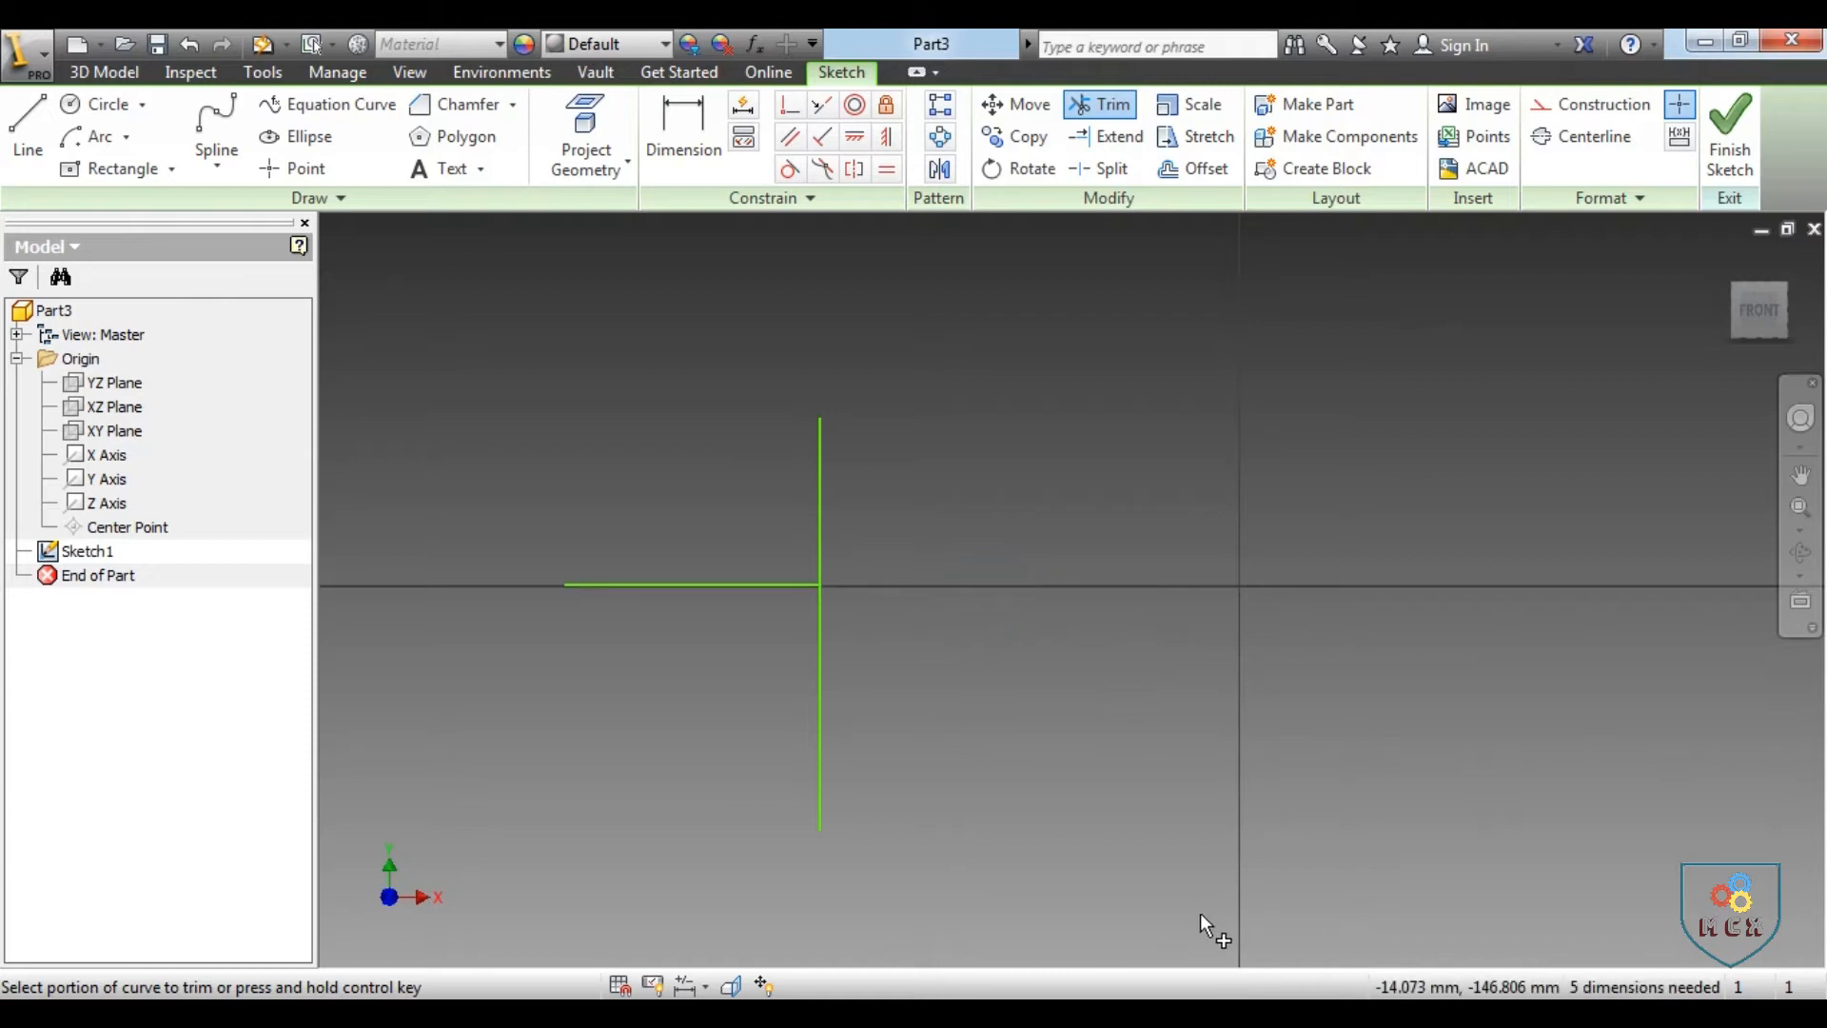
left_click(820, 455)
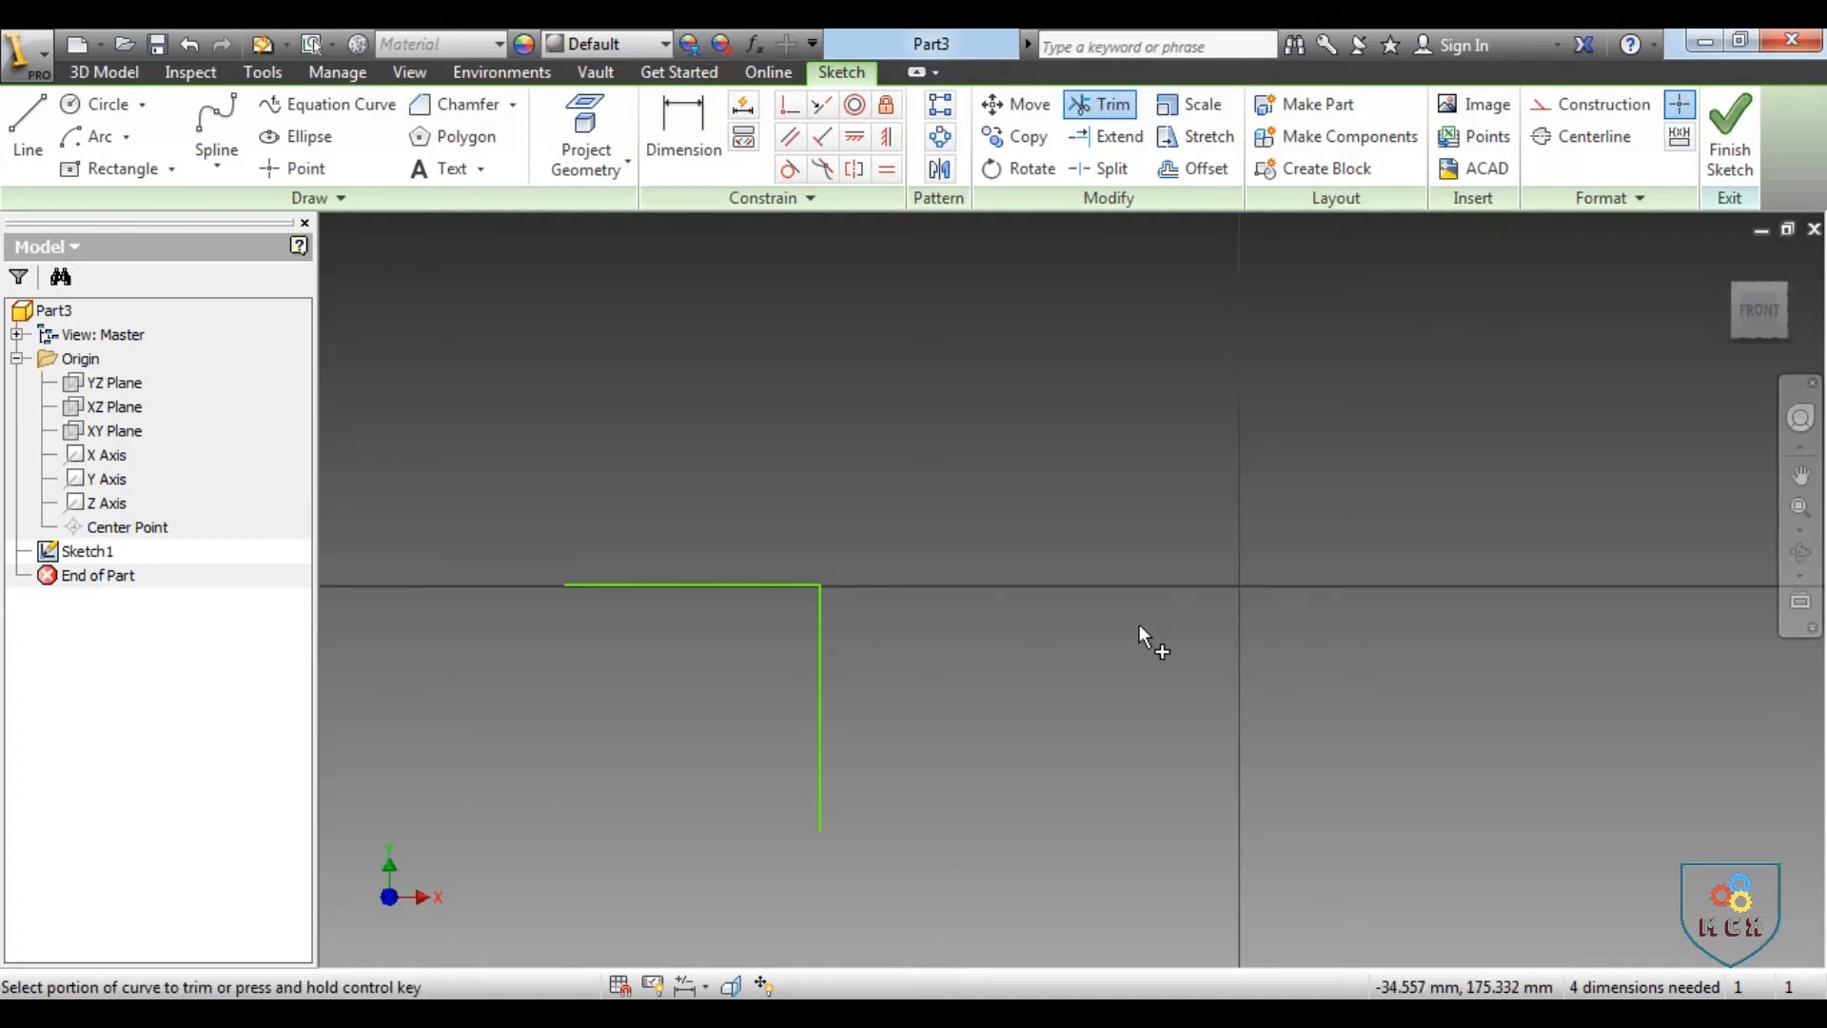
Undo both trims and remove the two crossing lines so the sketch is empty
key("ctrl")
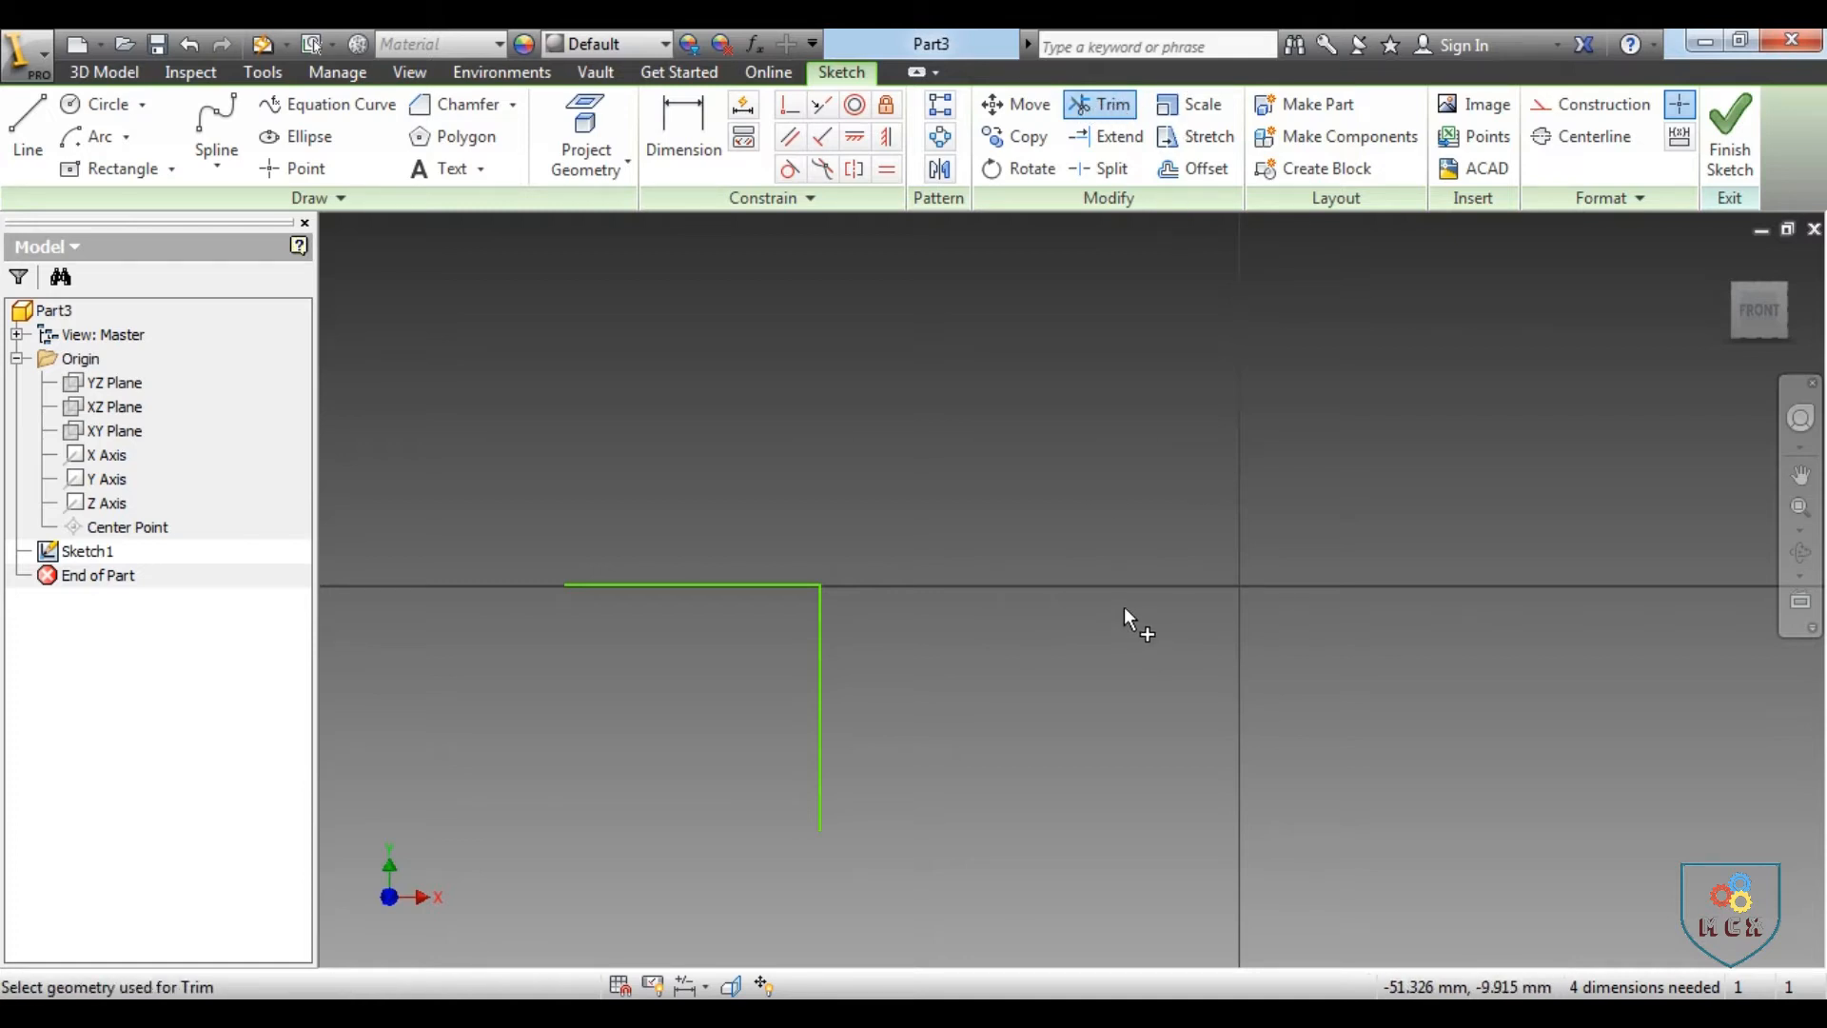
key("ctrl+z")
key("ctrl+z")
key("ctrl+z")
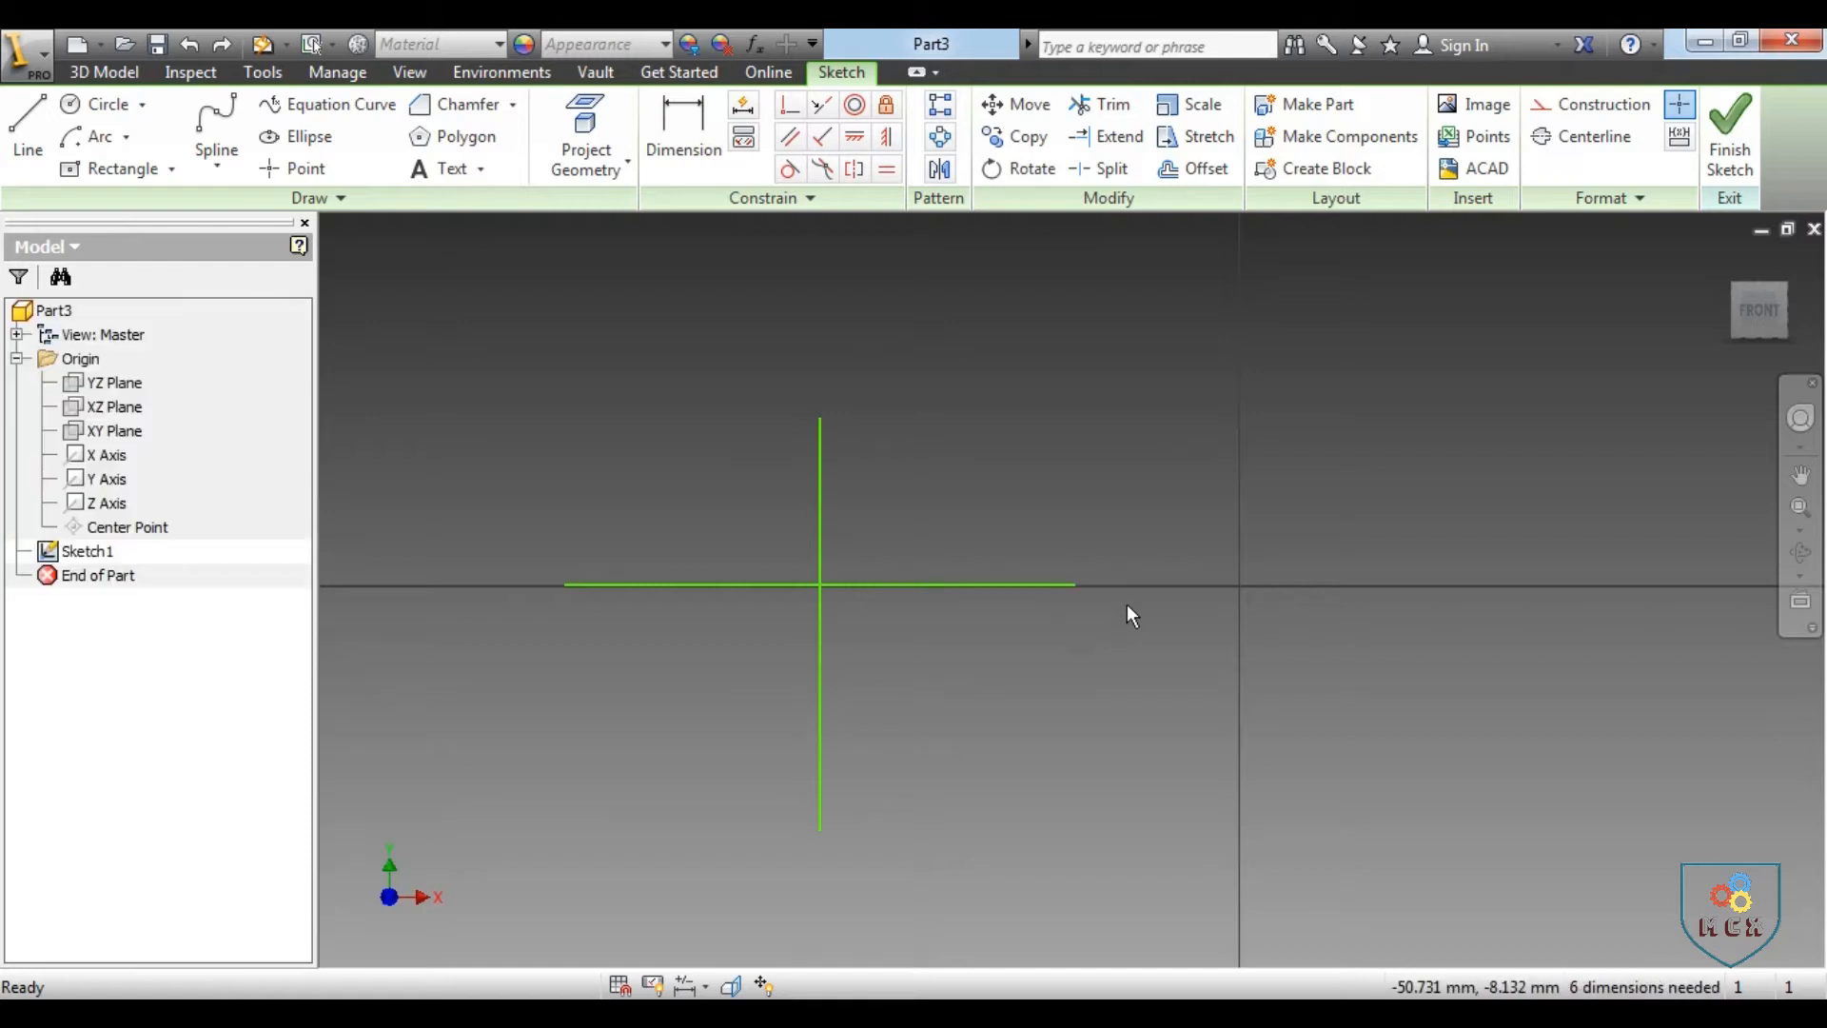
key("ctrl+z")
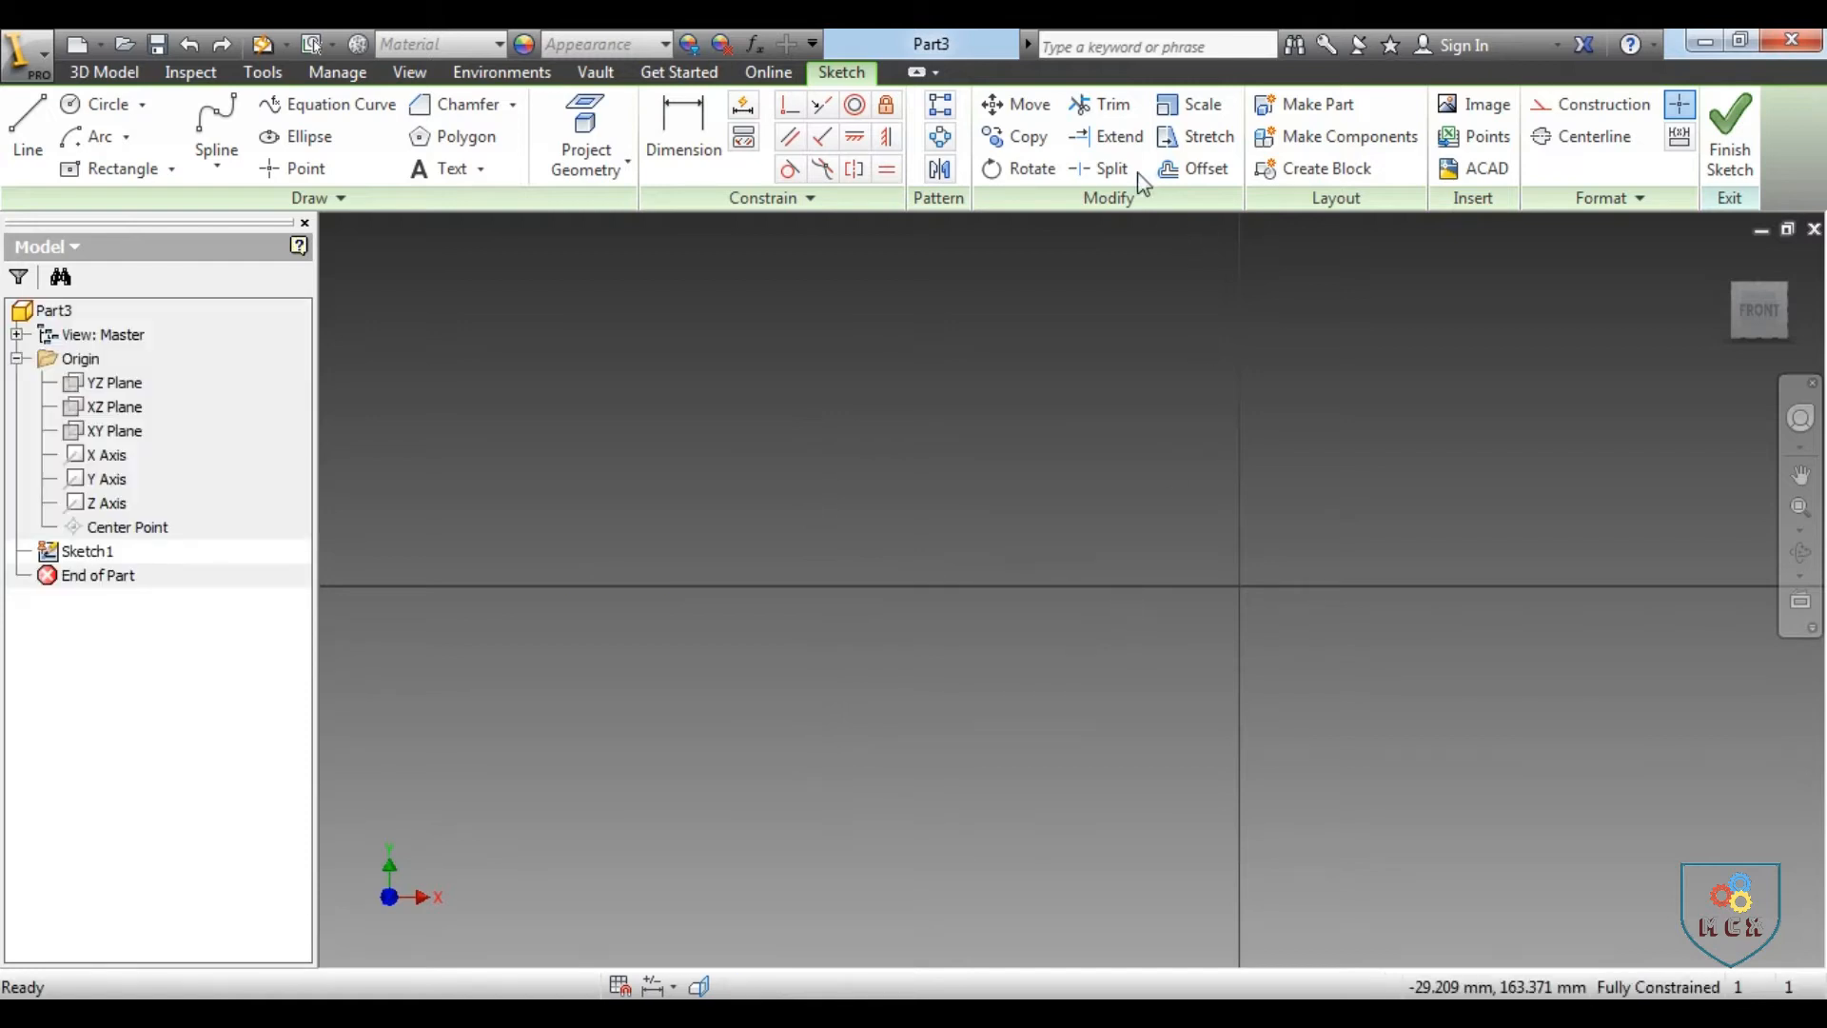
Sketch a horizontal line about 106 mm long along the X axis, well left of the origin
left_click(27, 124)
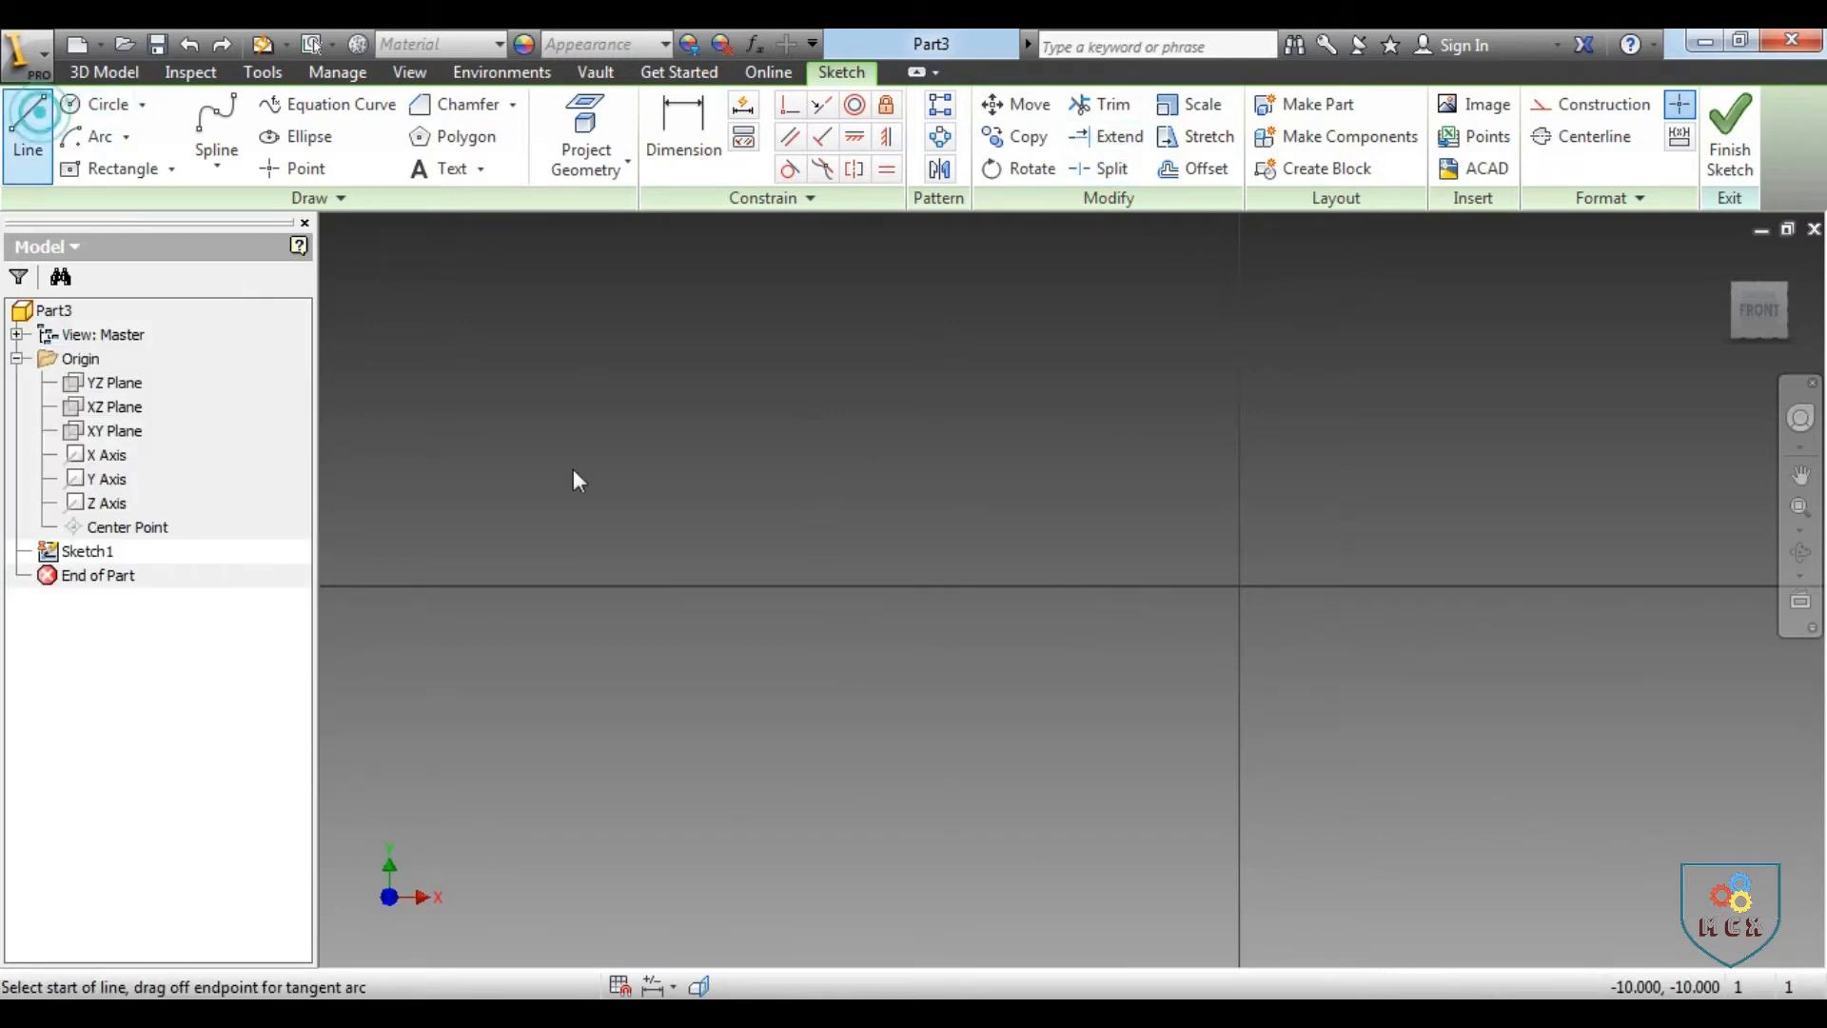
left_click(562, 587)
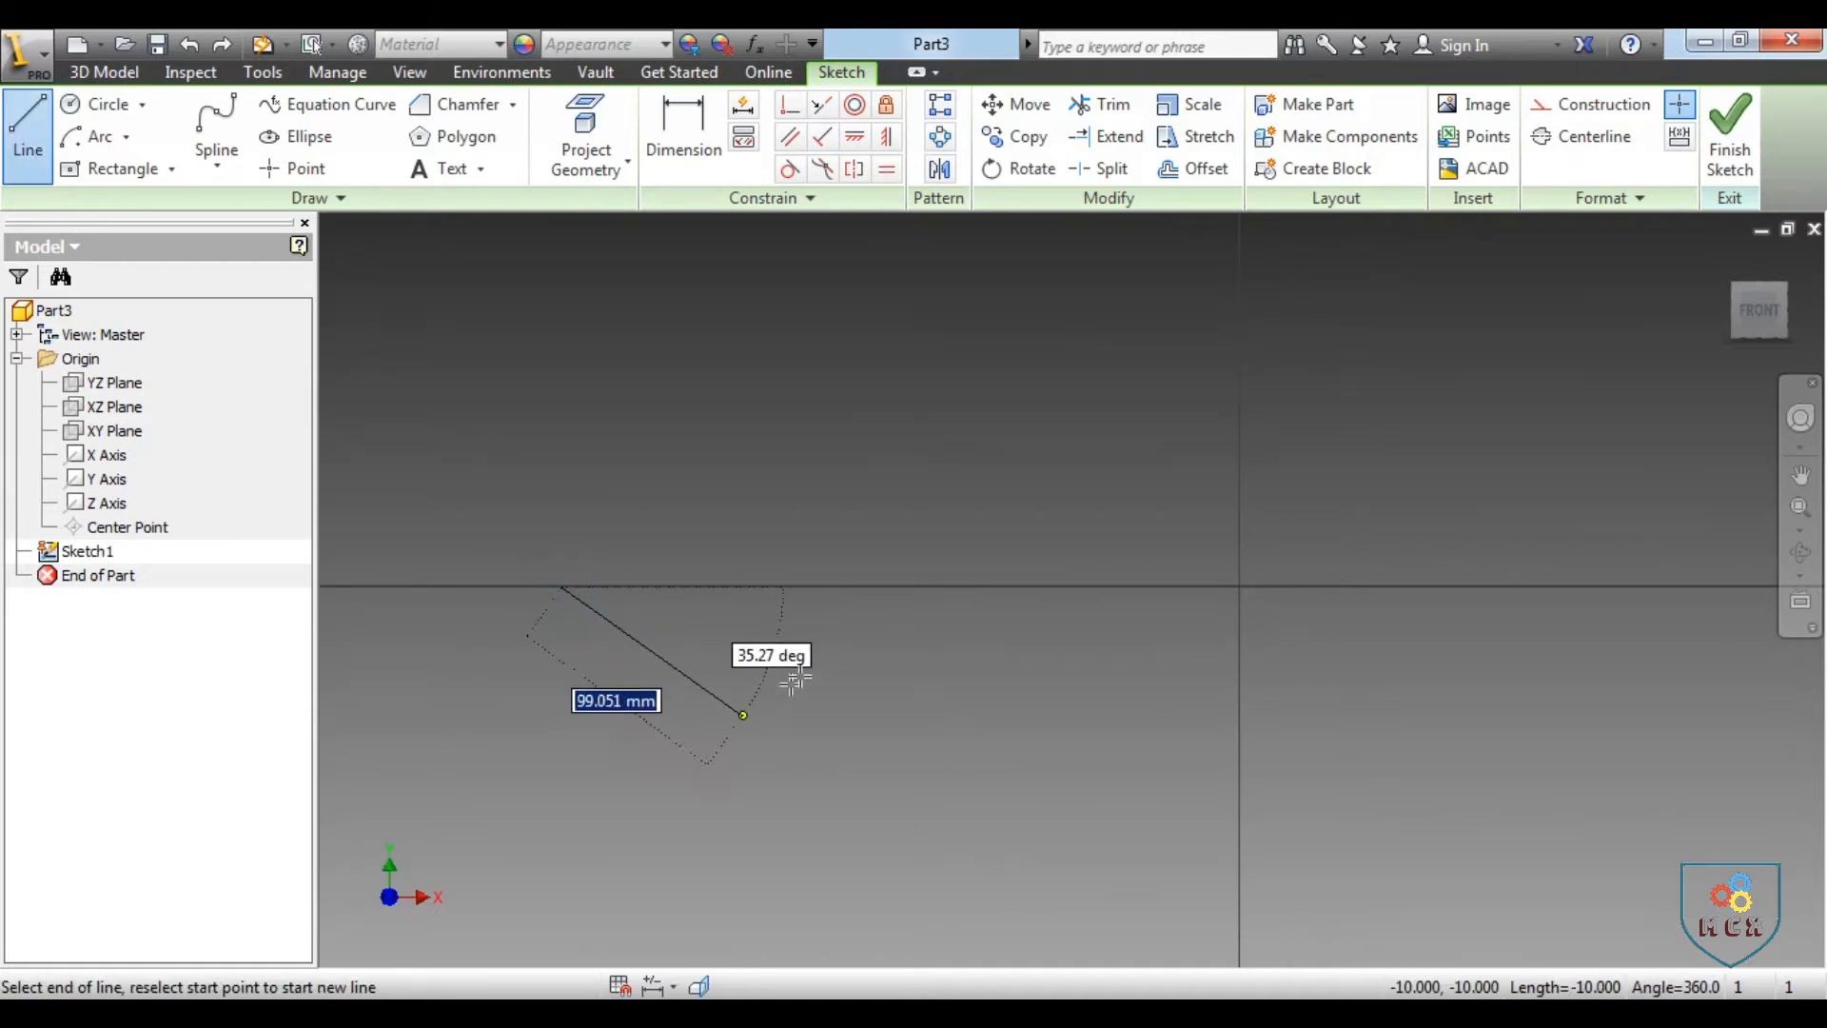
left_click(800, 587)
right_click(903, 695)
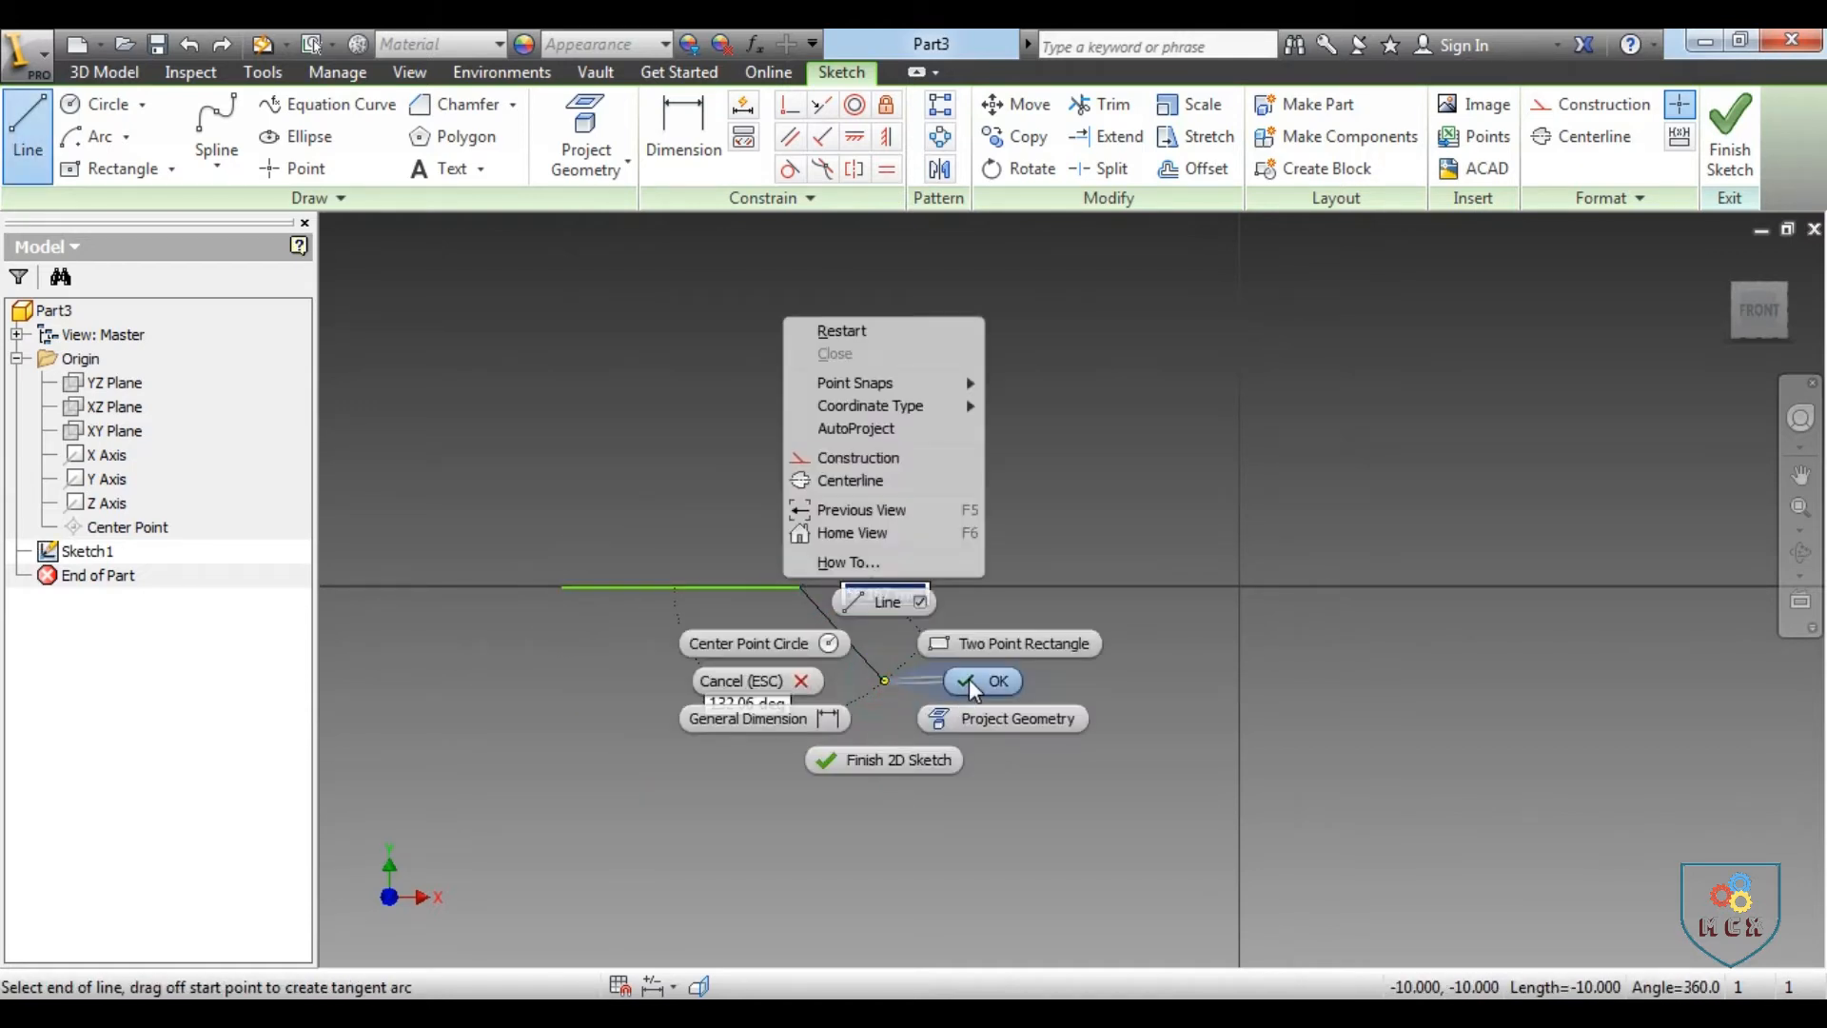
left_click(969, 677)
Sketch a separate vertical line about 122 mm long across the X axis, between the horizontal line and the origin
left_click(26, 133)
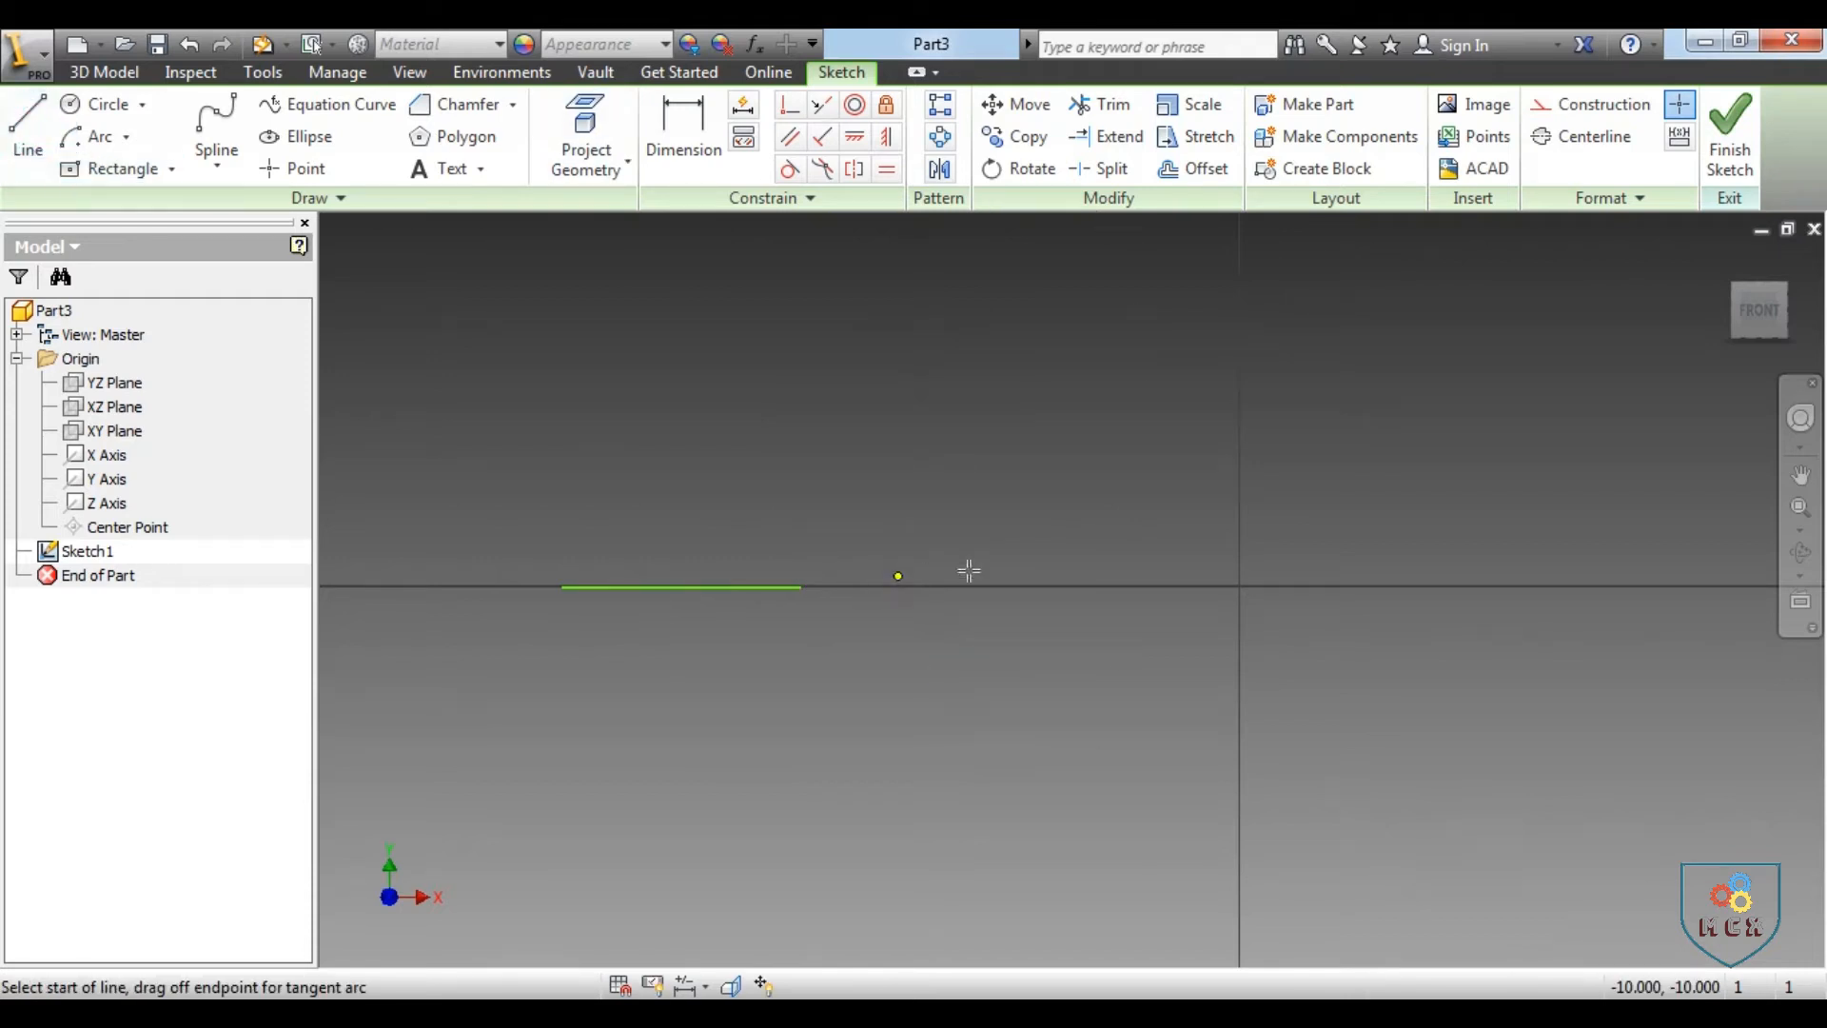
left_click(1013, 464)
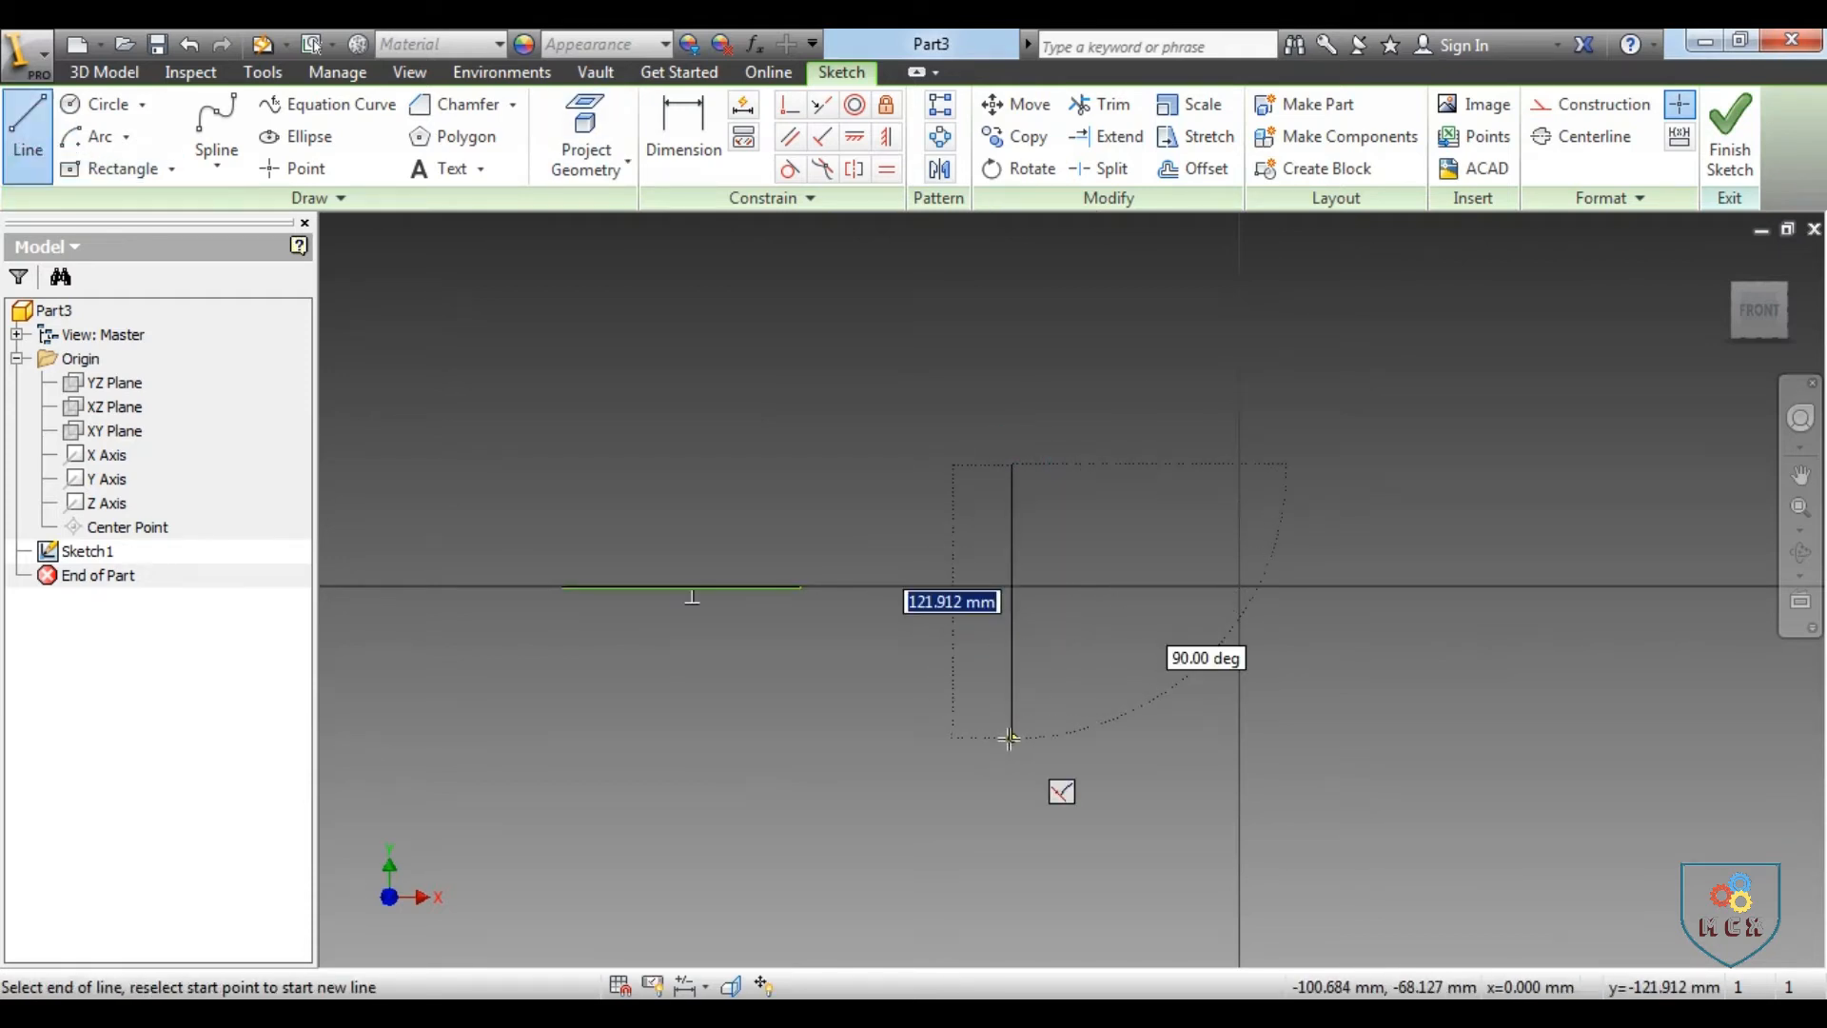
left_click(1009, 739)
right_click(1009, 739)
left_click(1102, 739)
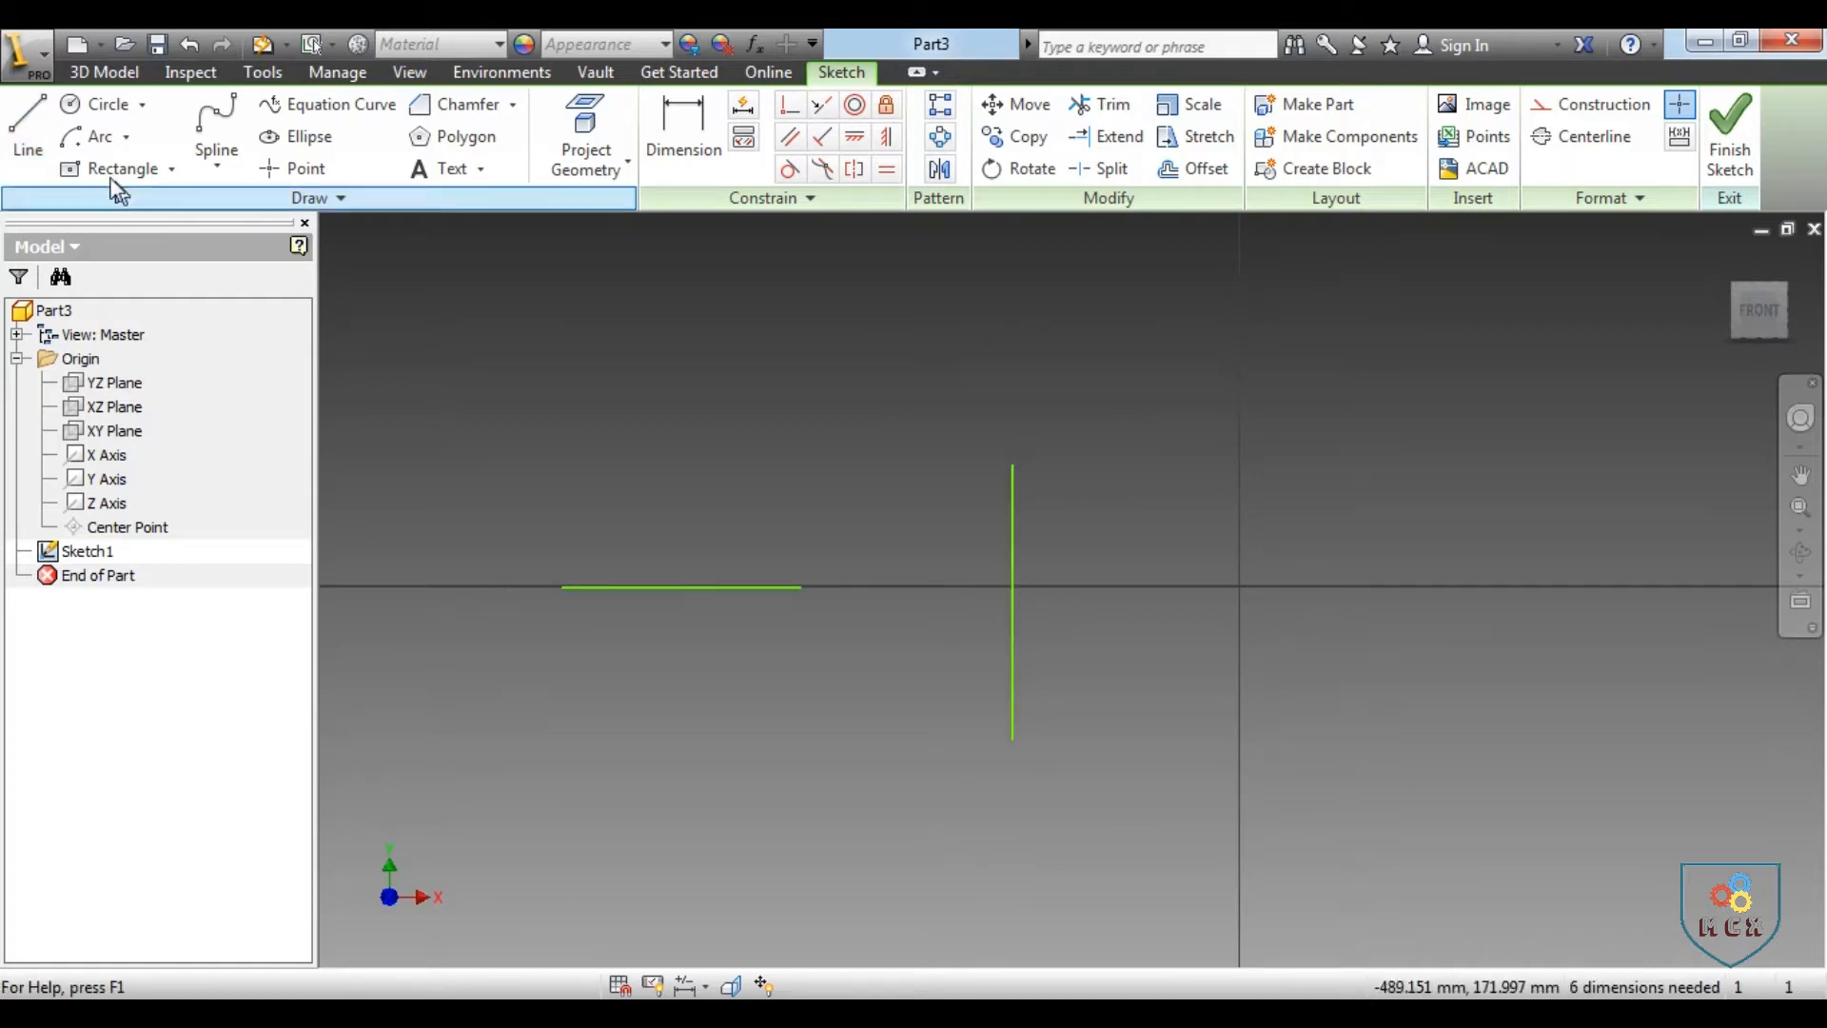
Sketch a connecting line about 95 mm long from the horizontal line's right end to the vertical line, and undo it
left_click(29, 128)
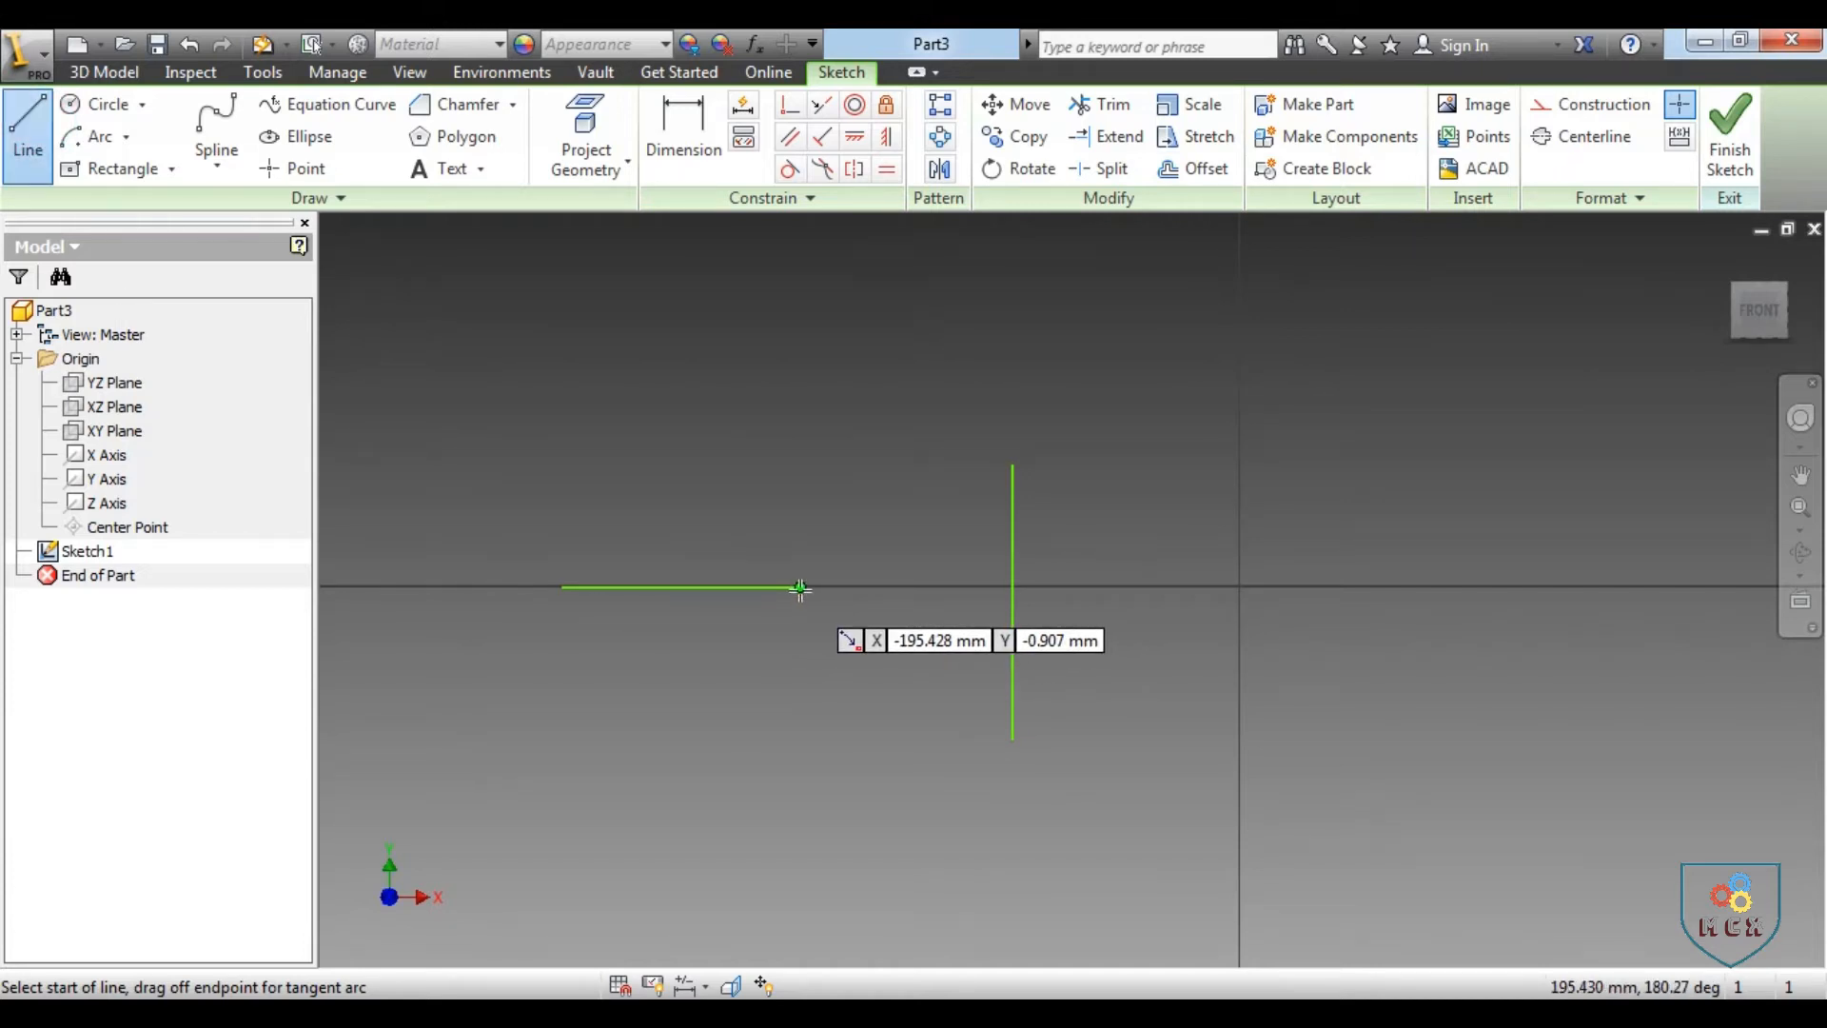
left_click(800, 588)
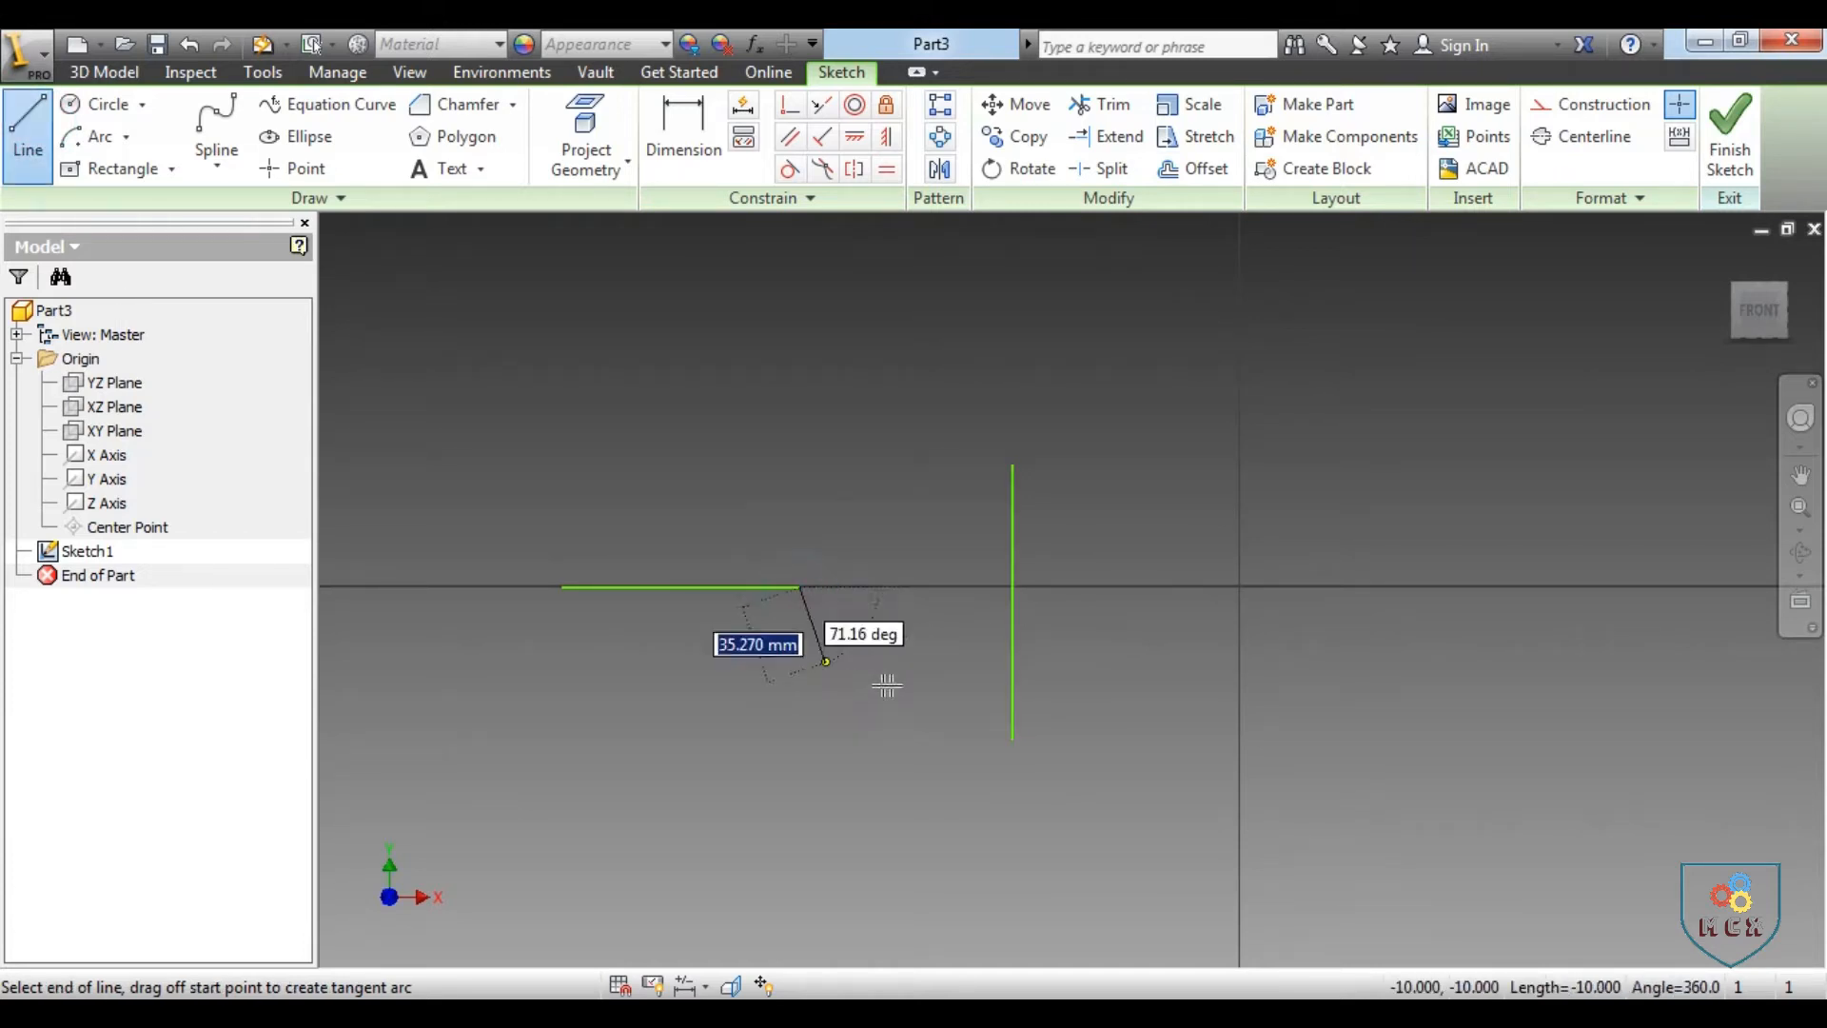
left_click(1013, 587)
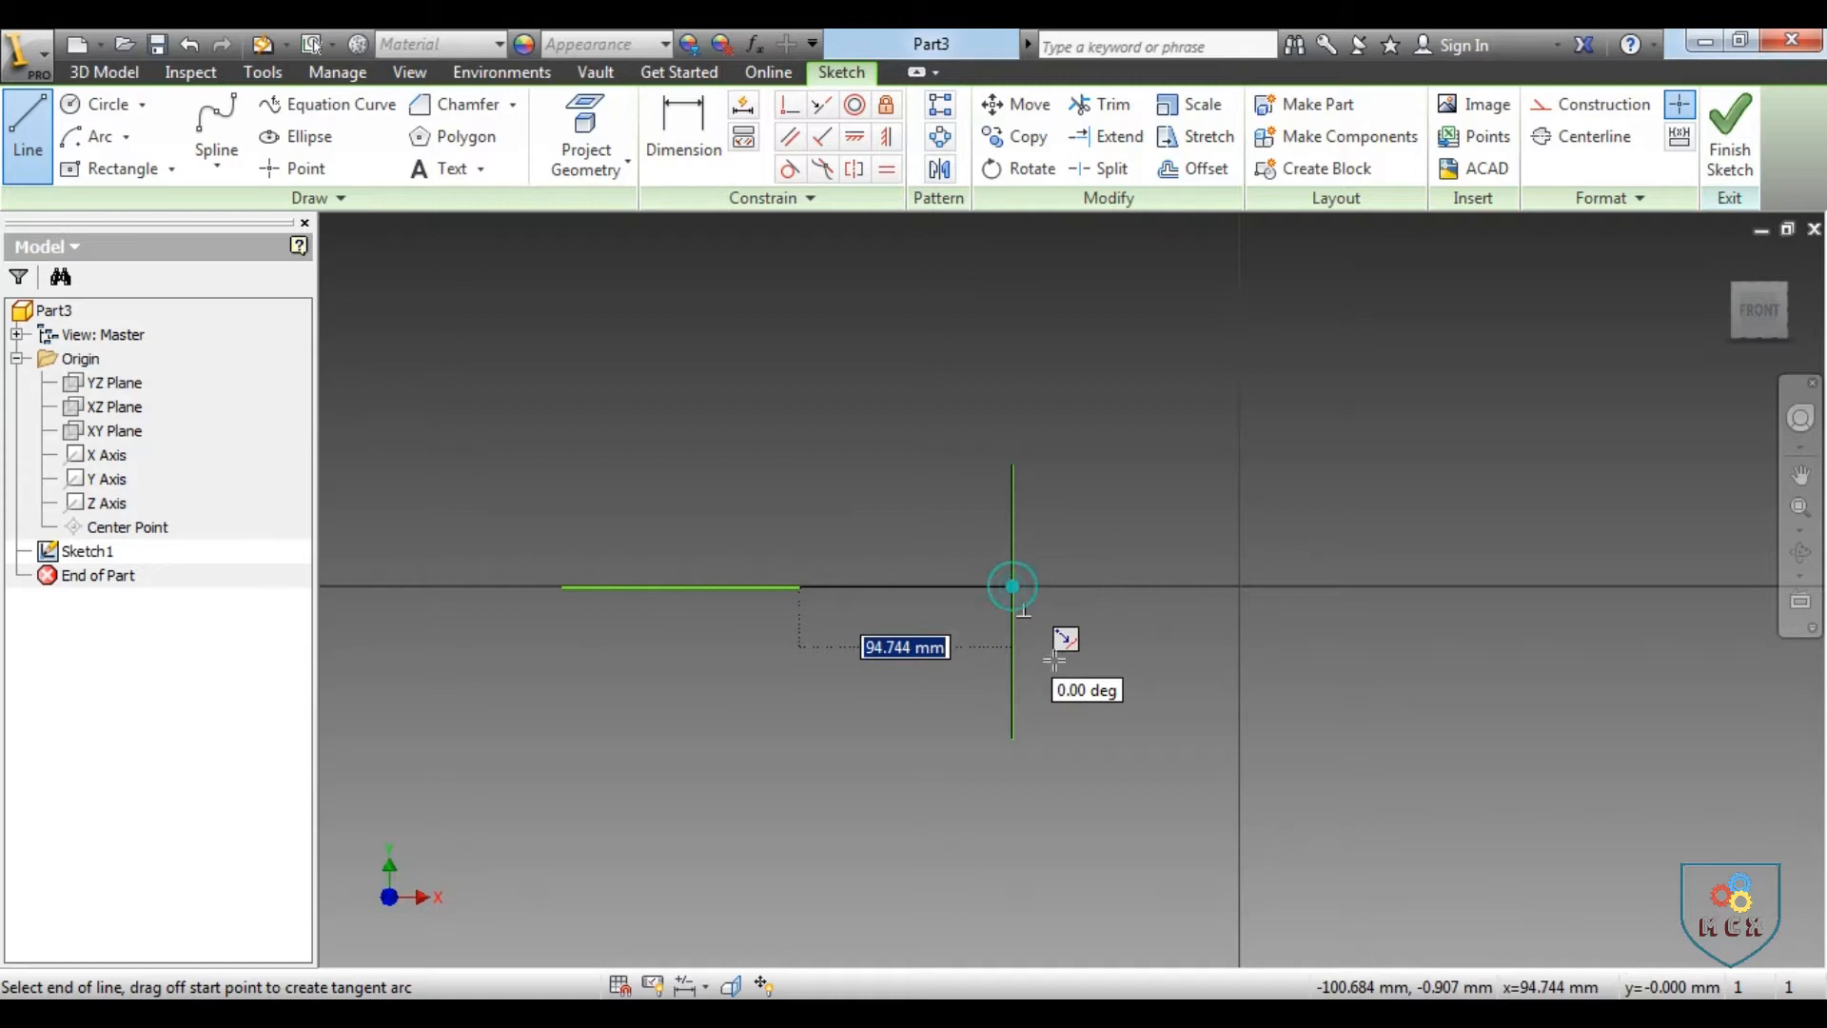
right_click(1135, 650)
left_click(1234, 651)
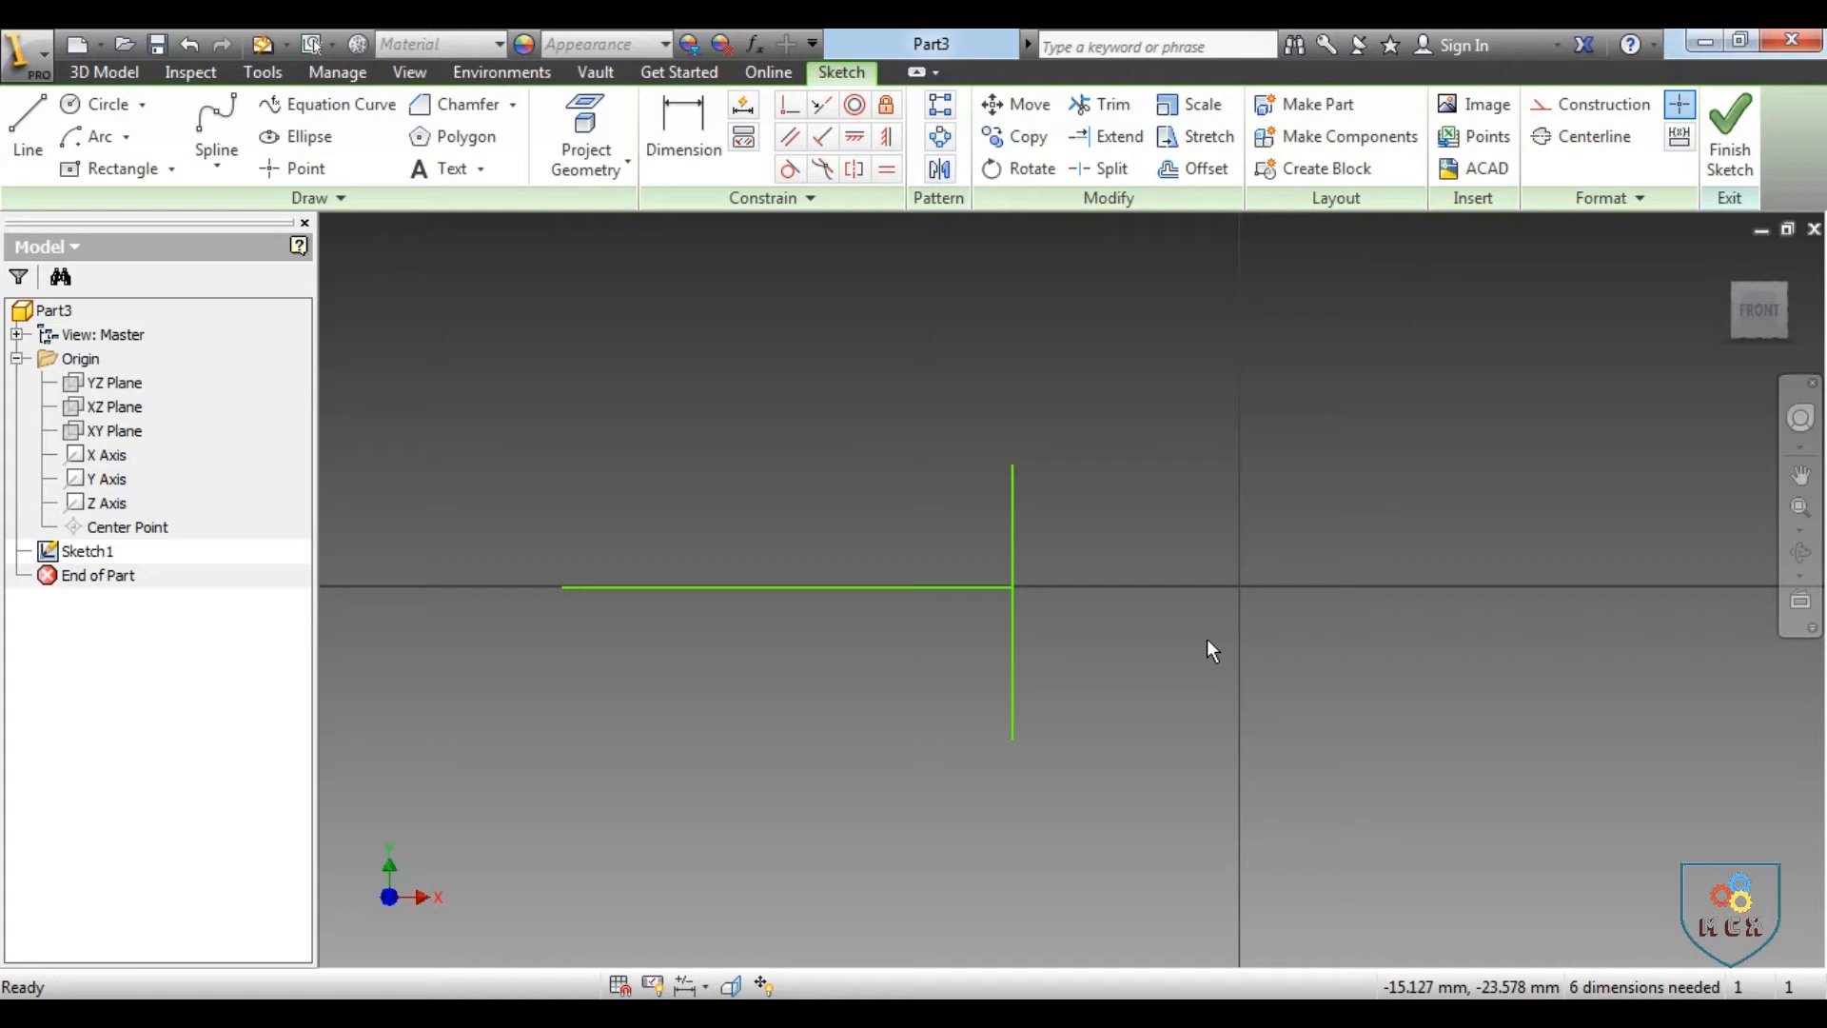
key("ctrl+z")
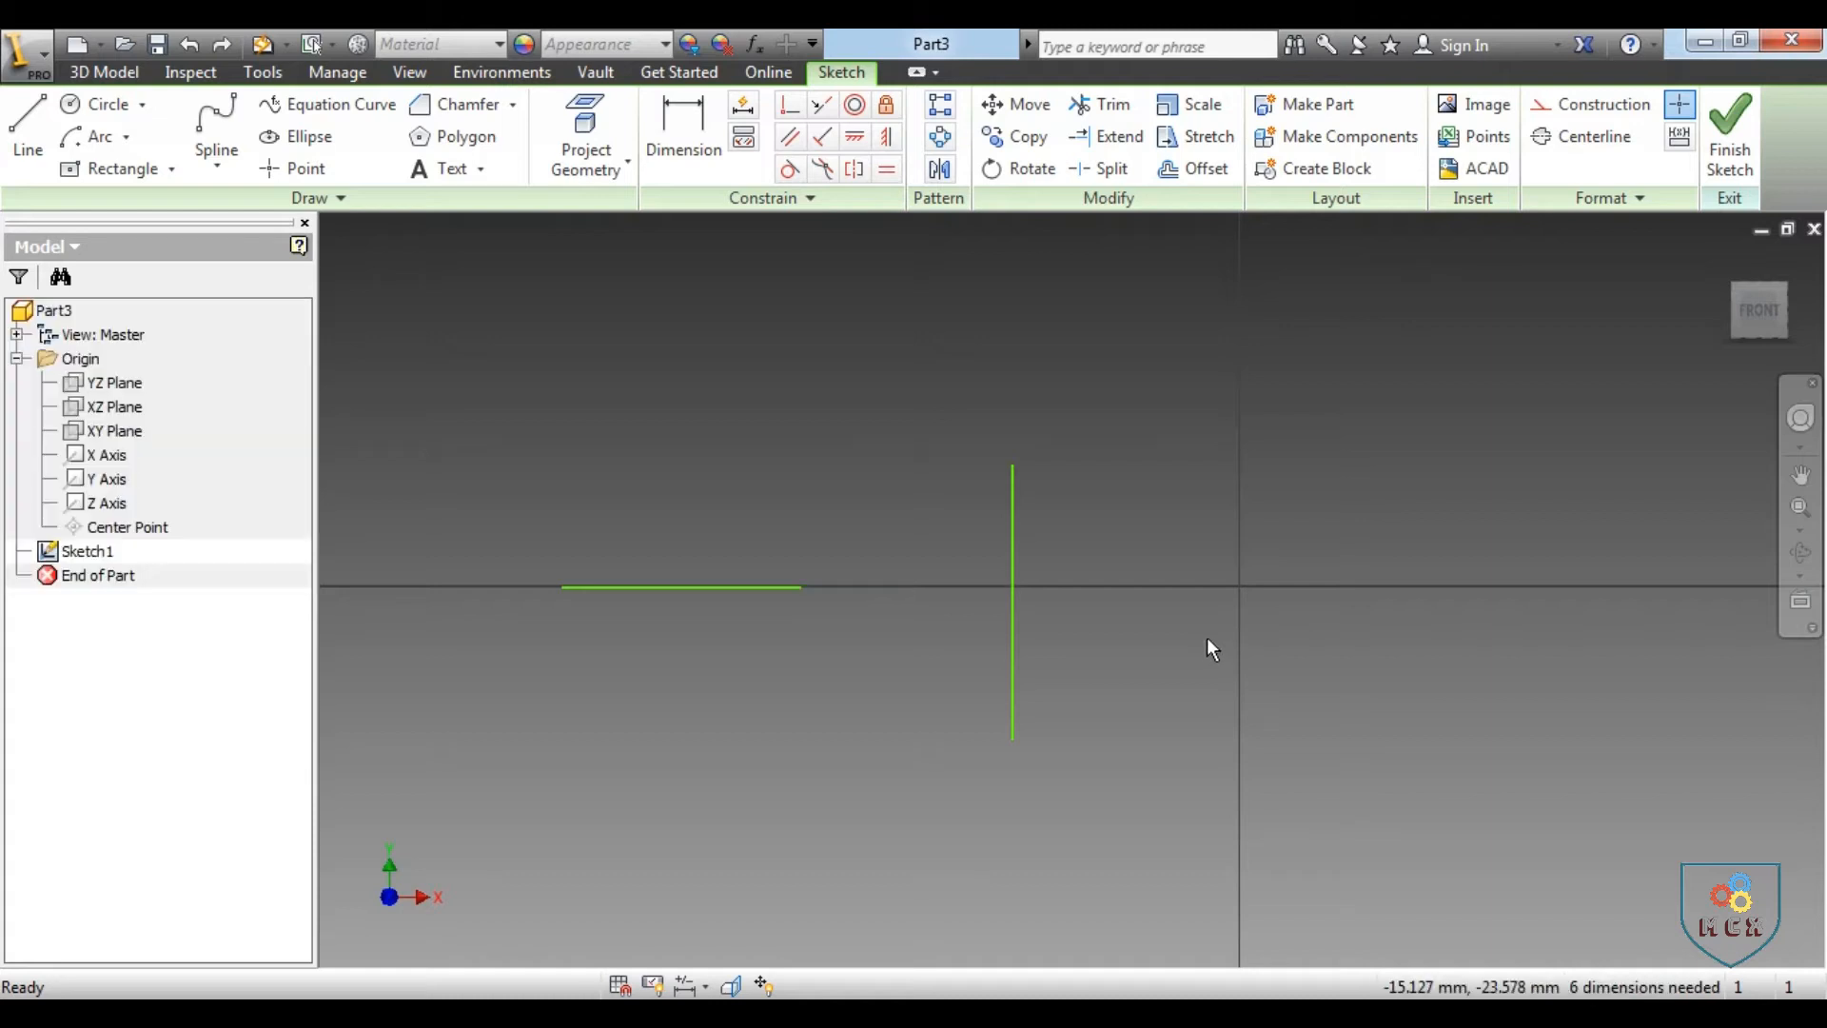
Extend the horizontal line's right end to meet the vertical line and close the Extend command
left_click(1094, 144)
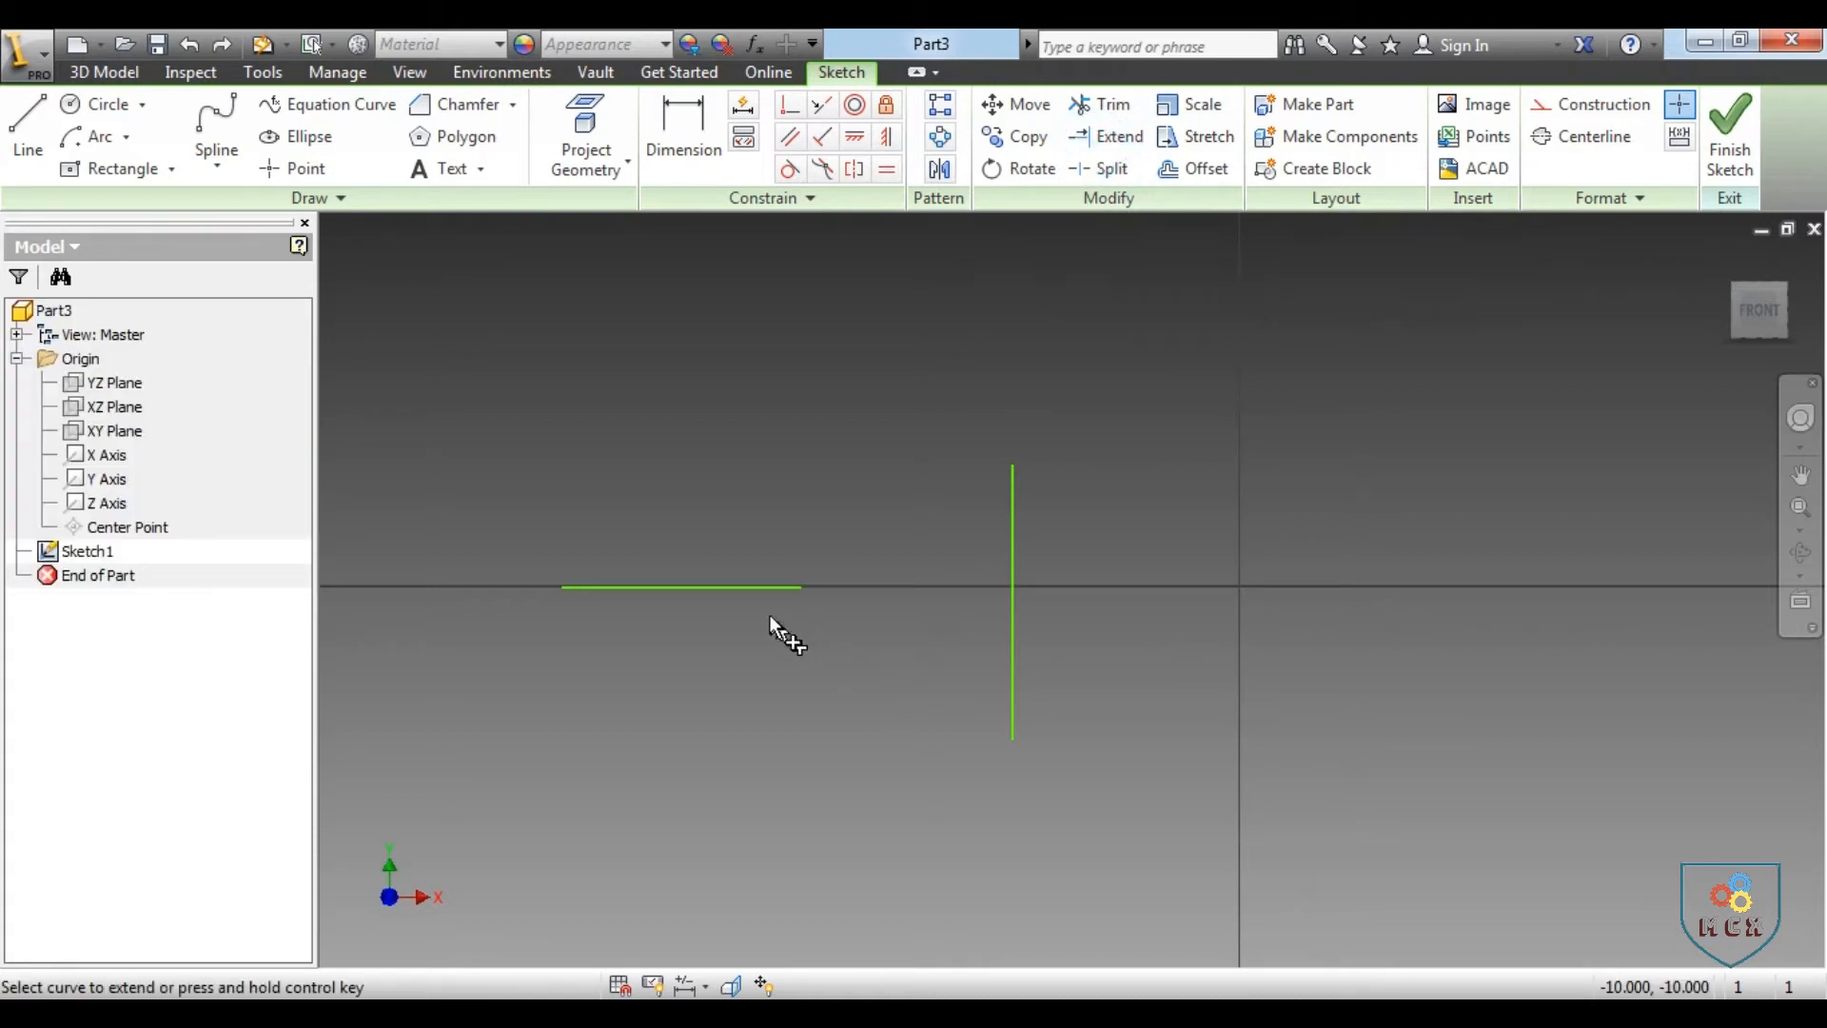
left_click(768, 586)
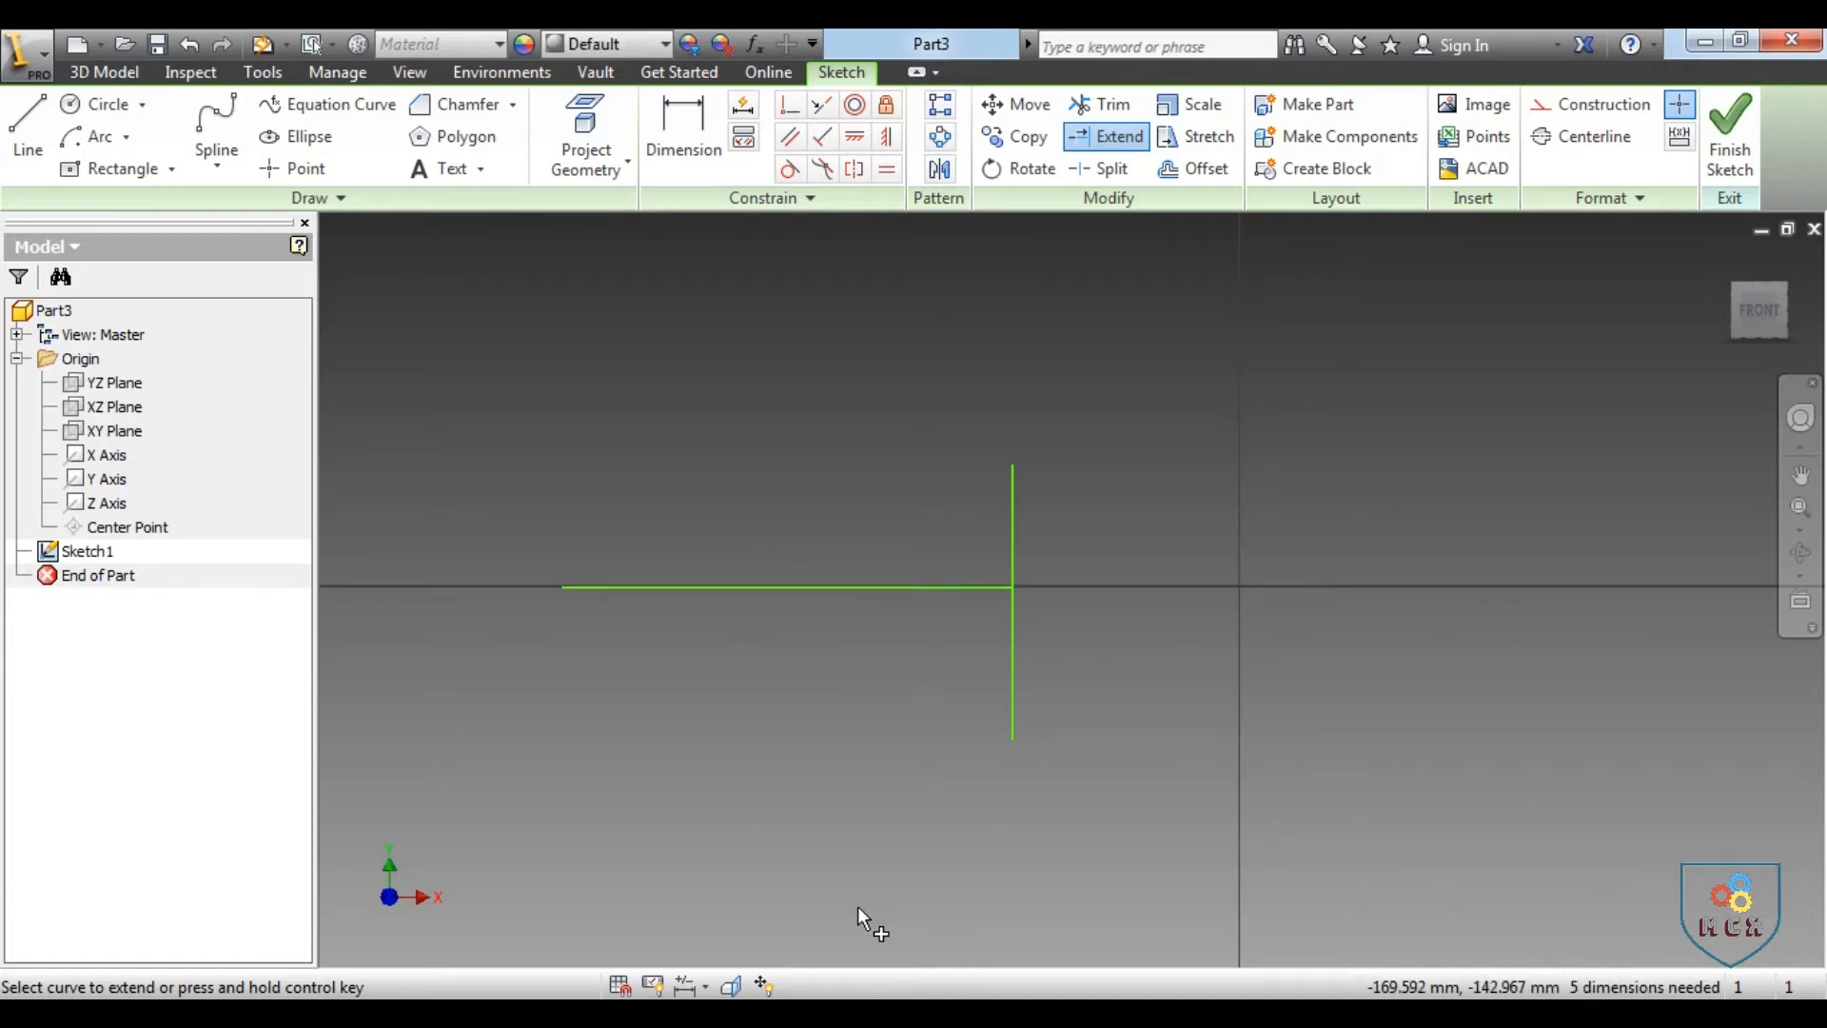
right_click(872, 784)
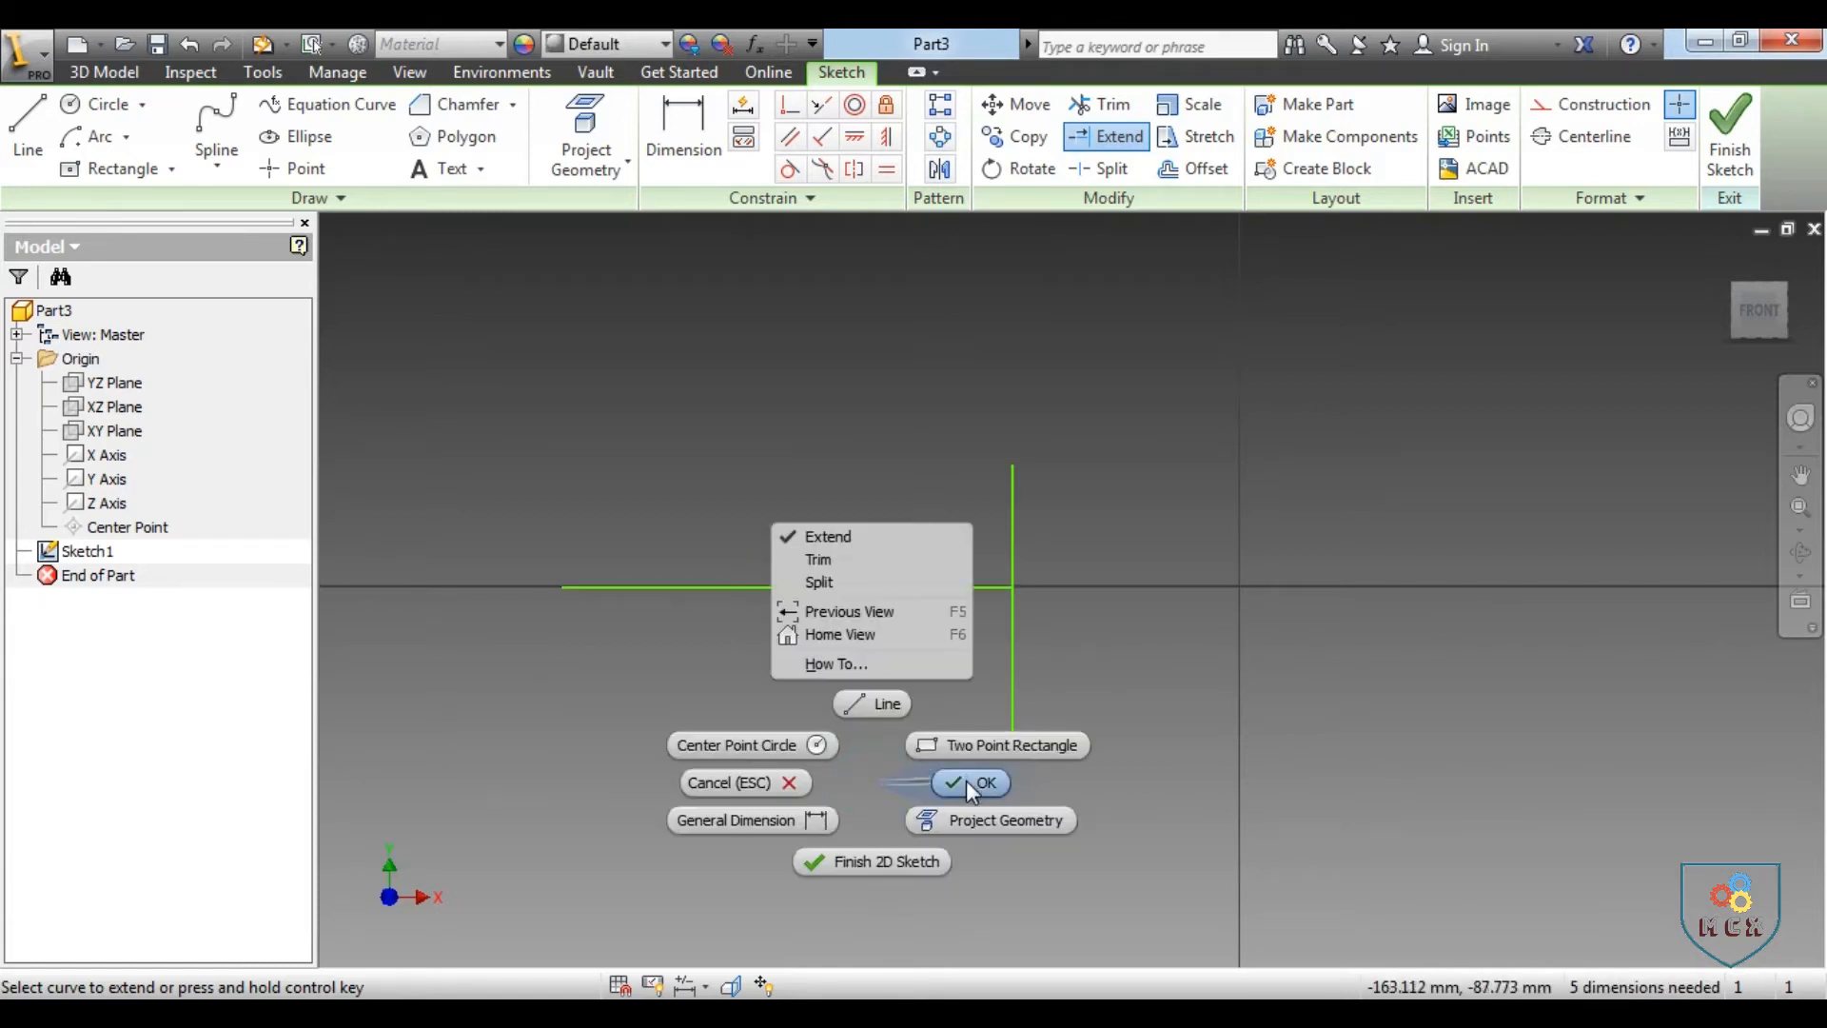
left_click(967, 783)
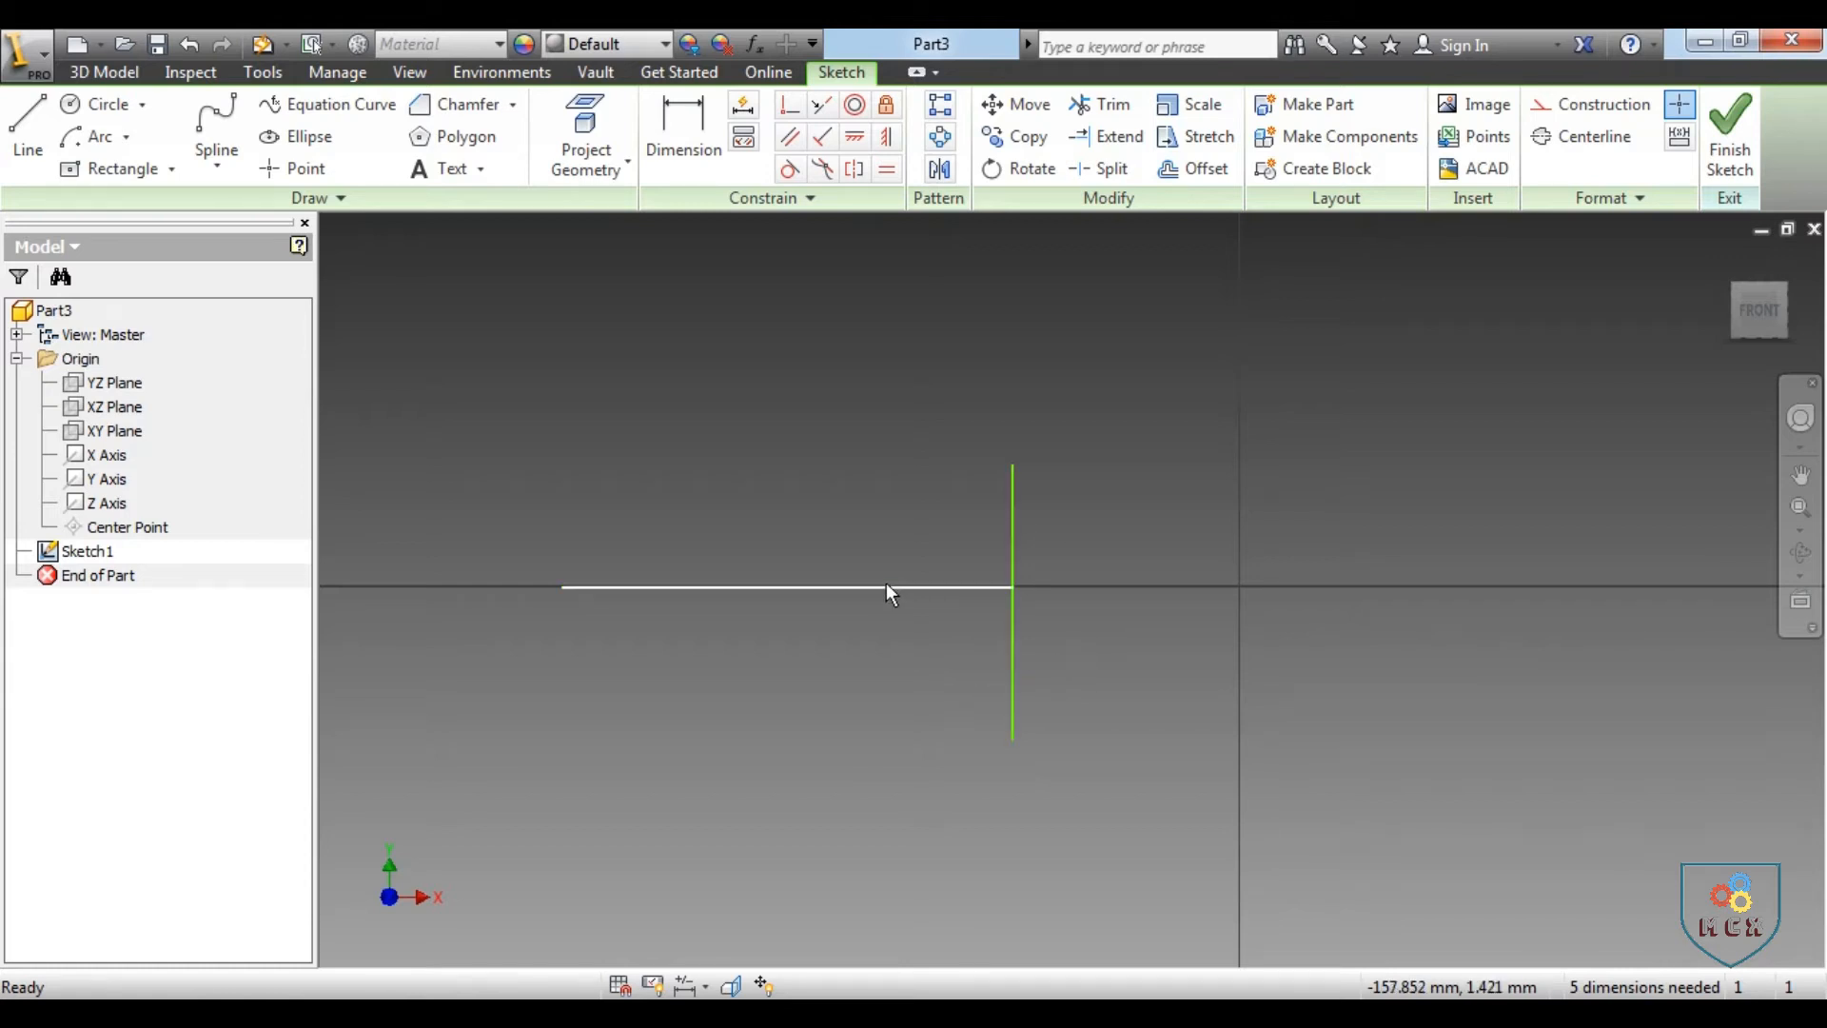
Split the vertical line where the horizontal line meets it, and select each resulting piece to check the split
left_click(1099, 169)
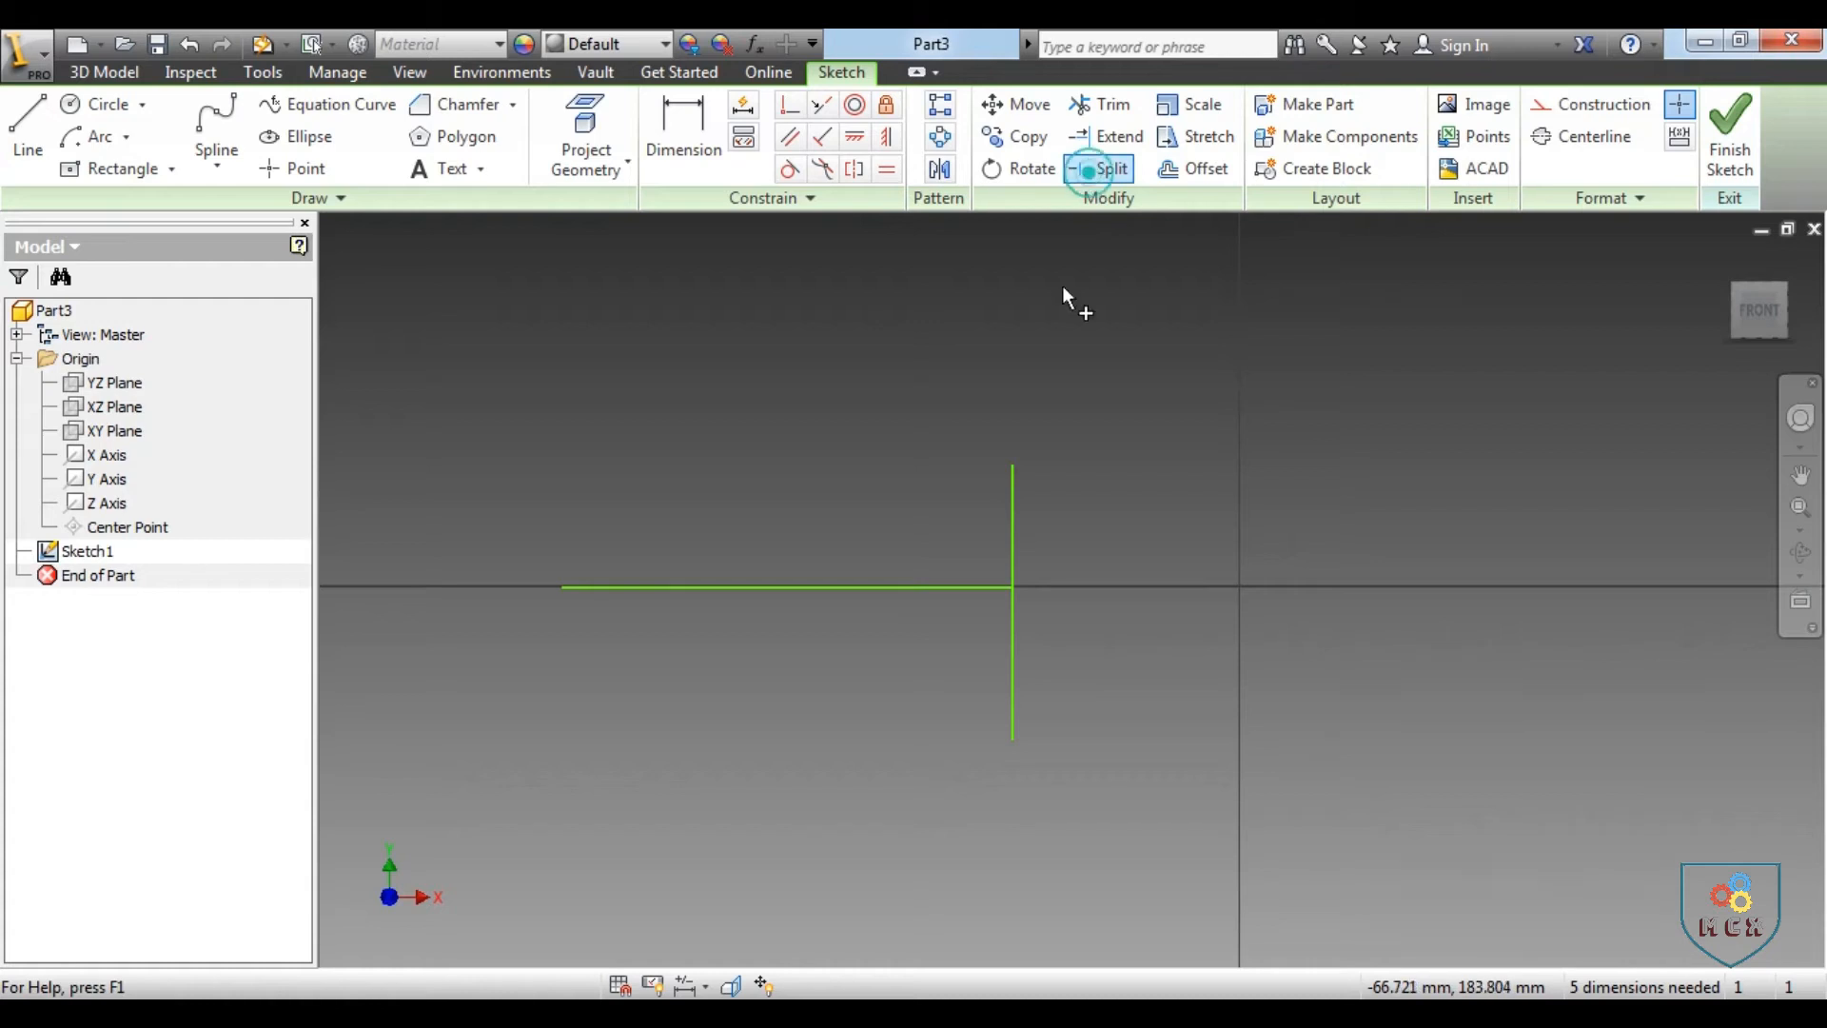
left_click(1013, 512)
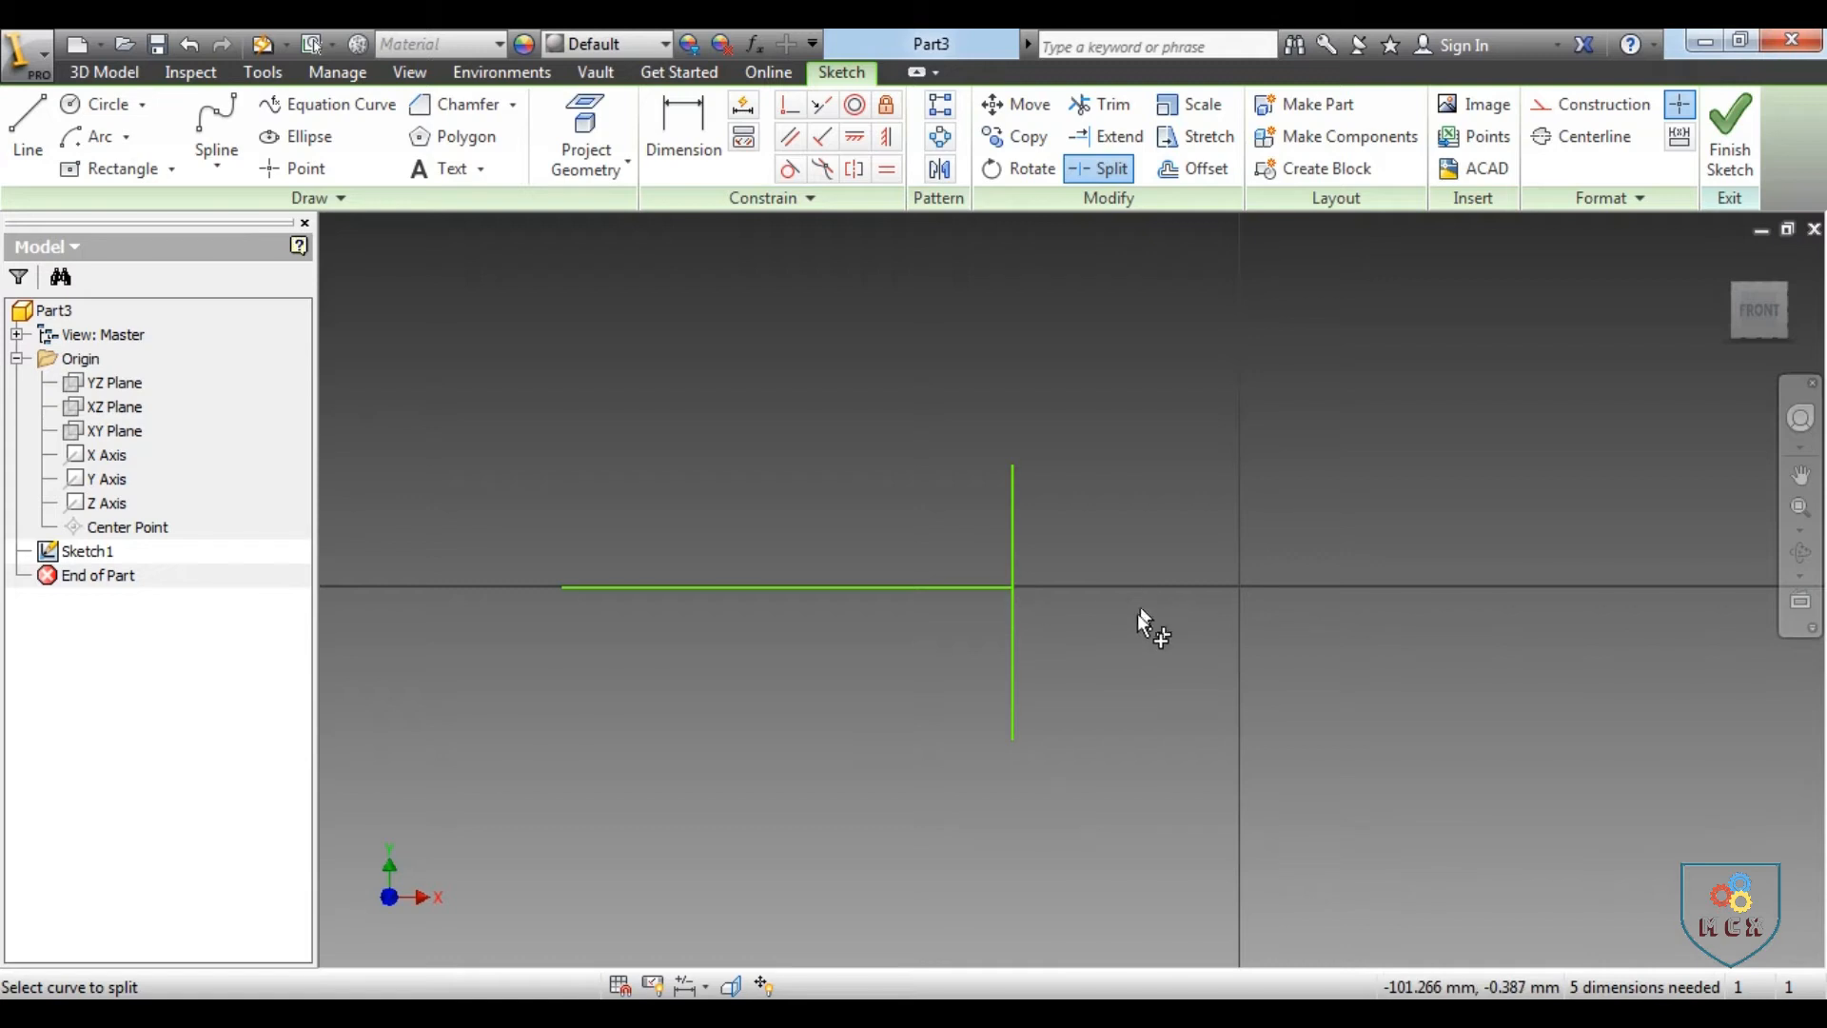
right_click(1144, 433)
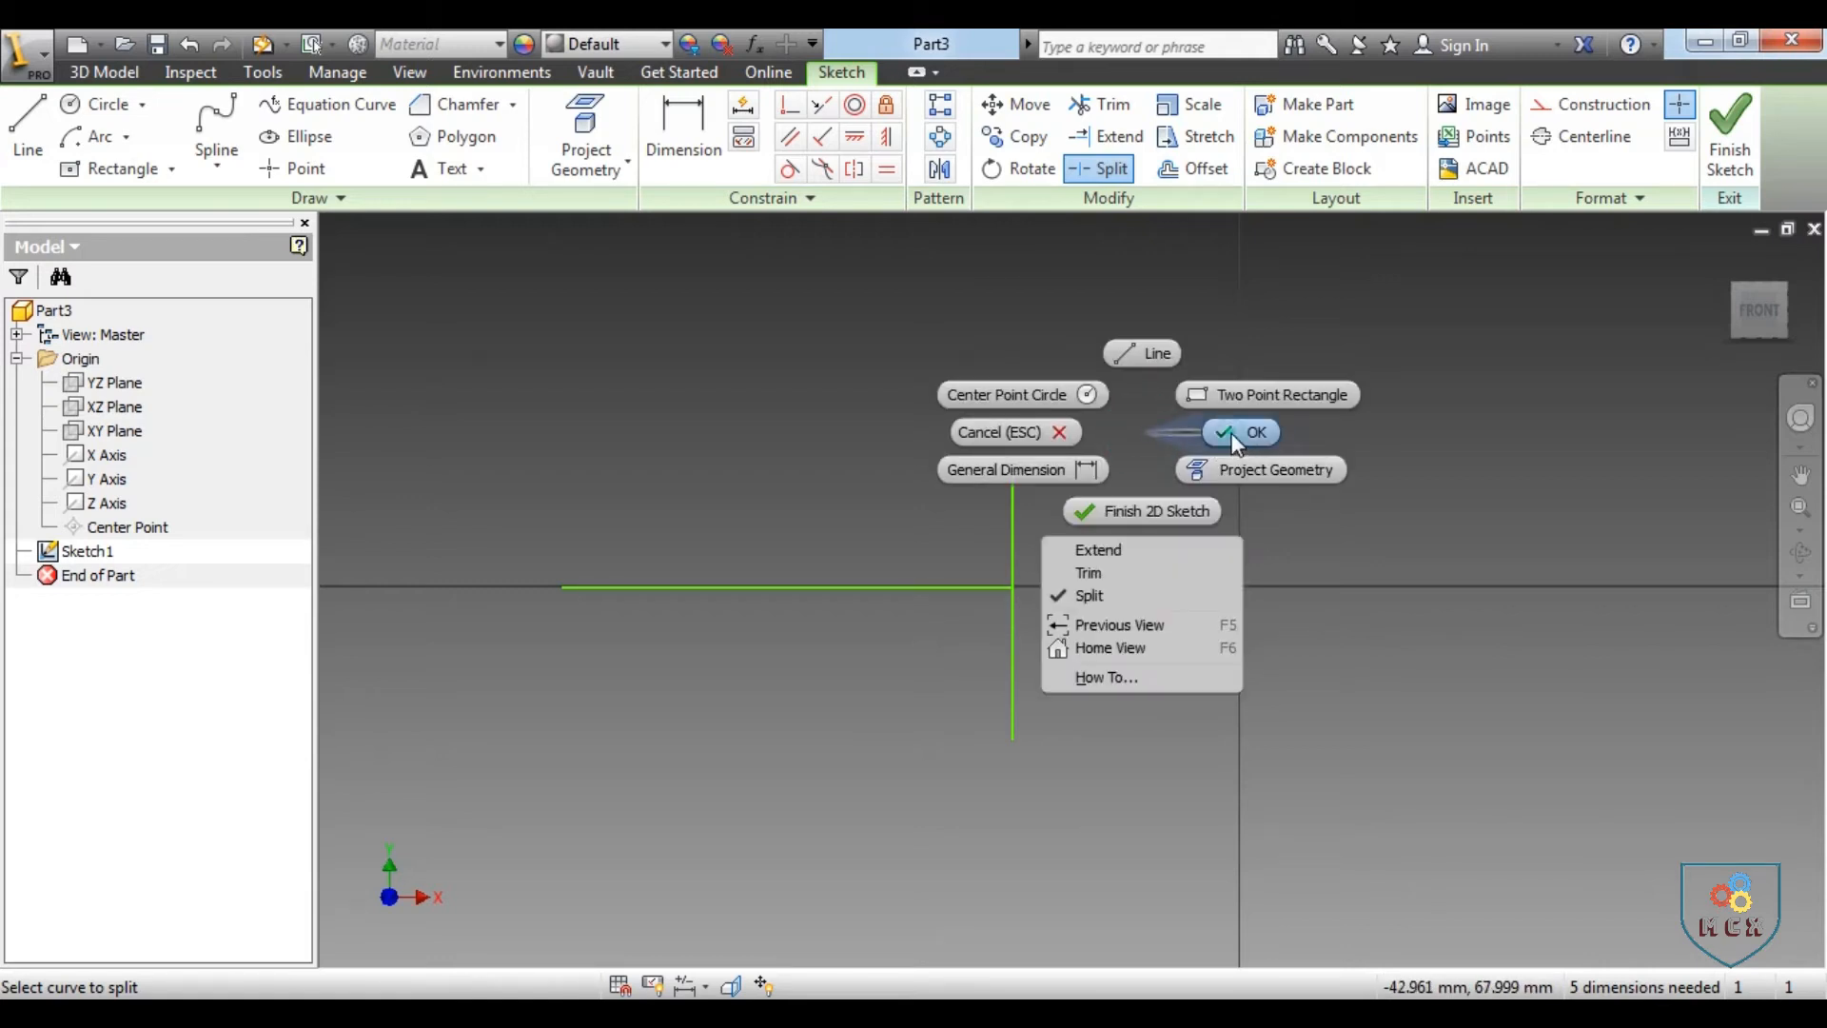
left_click(1237, 429)
left_click(1014, 527)
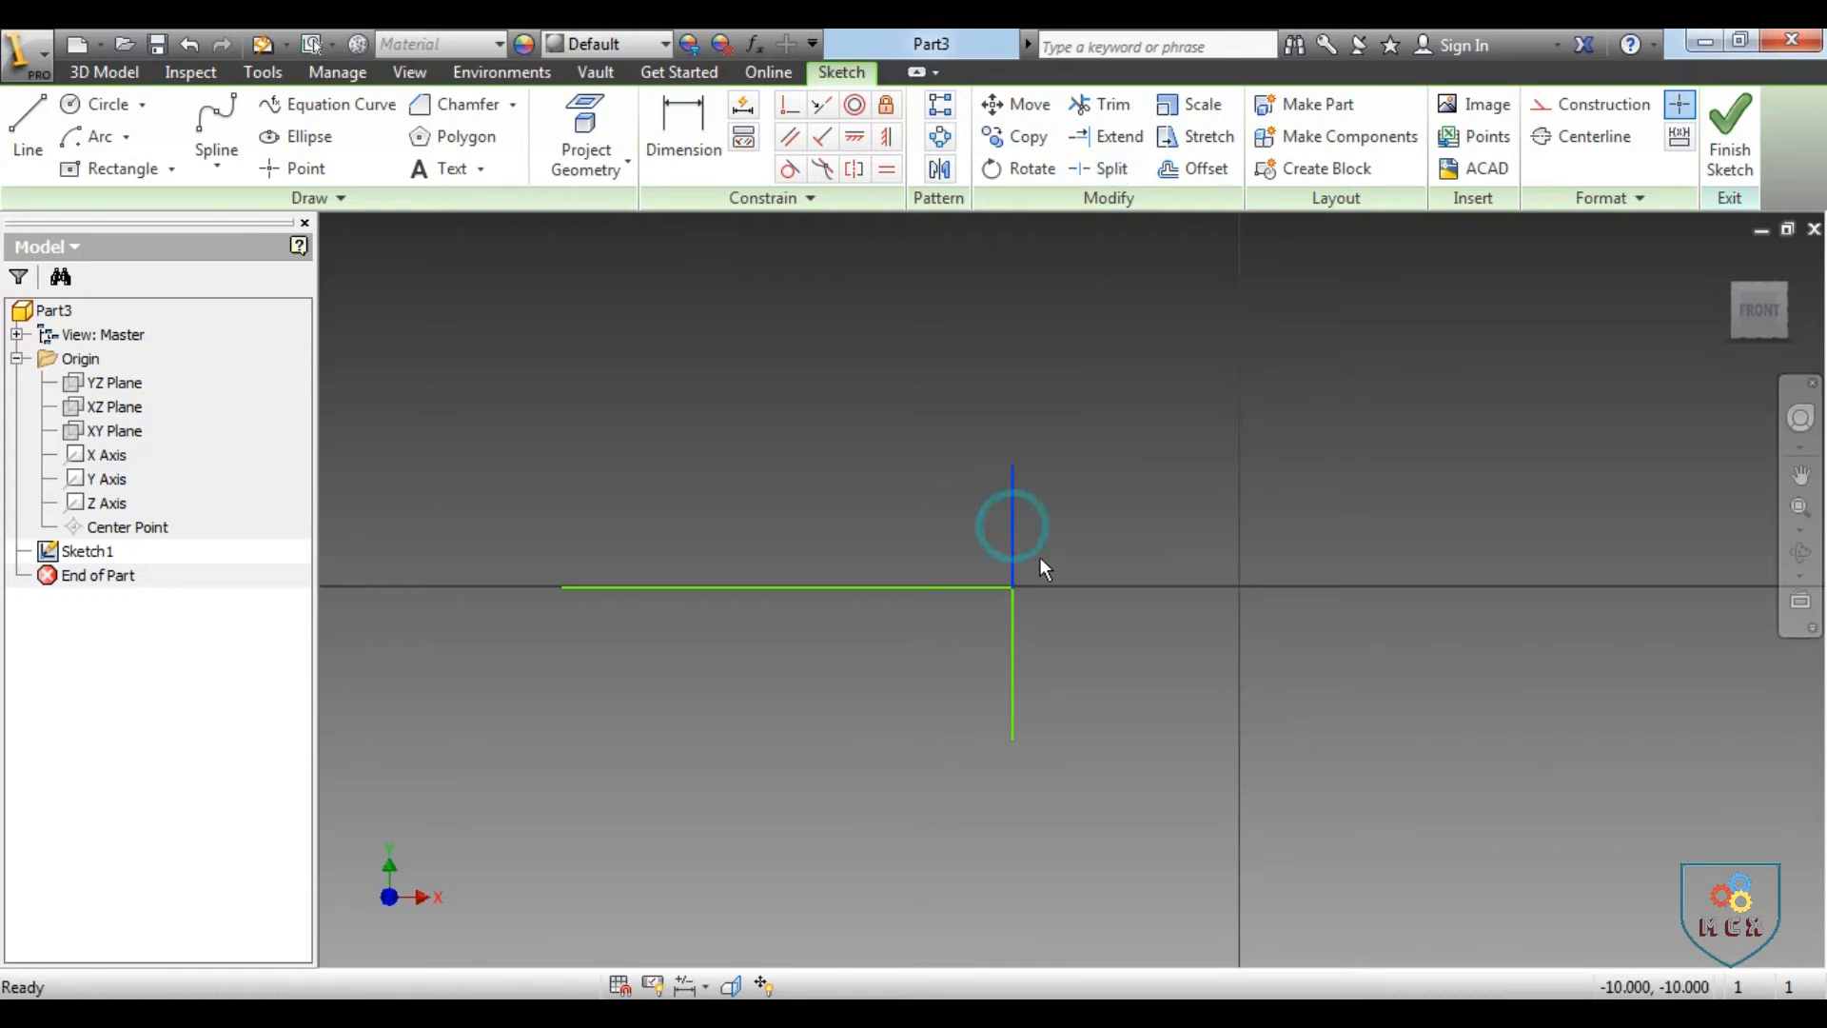
left_click(1008, 632)
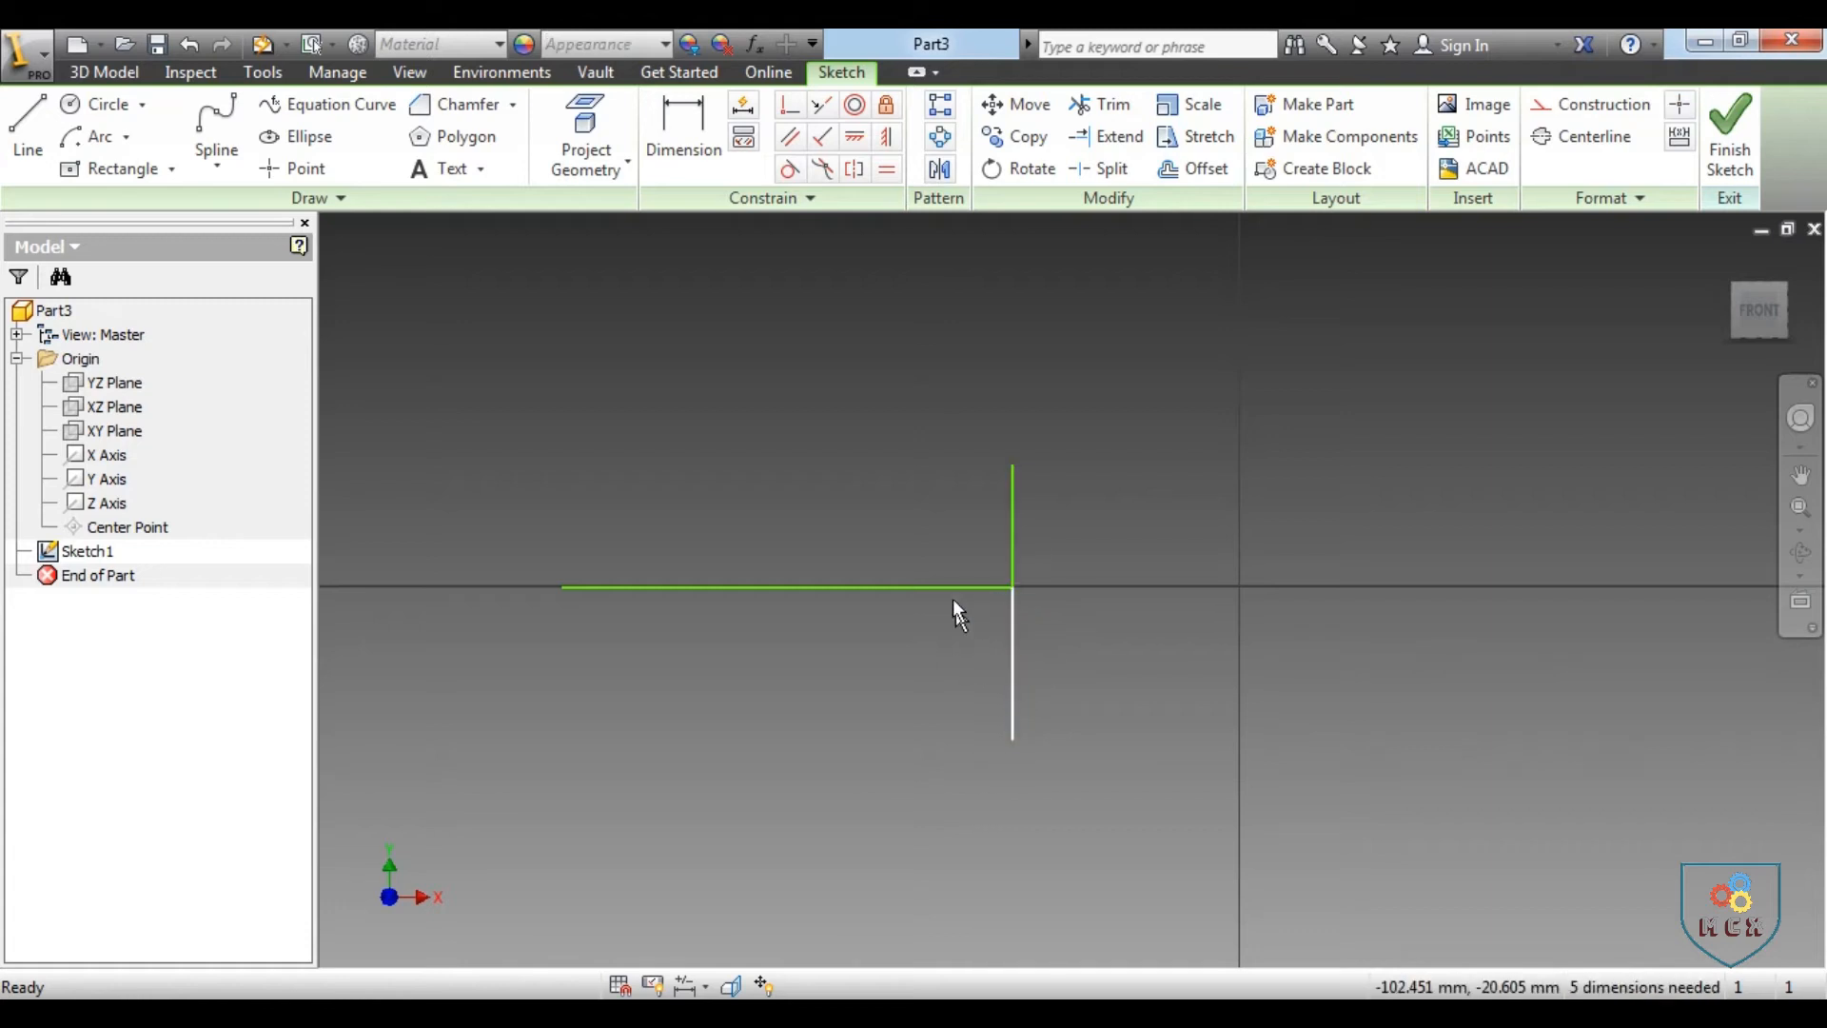
left_click(942, 588)
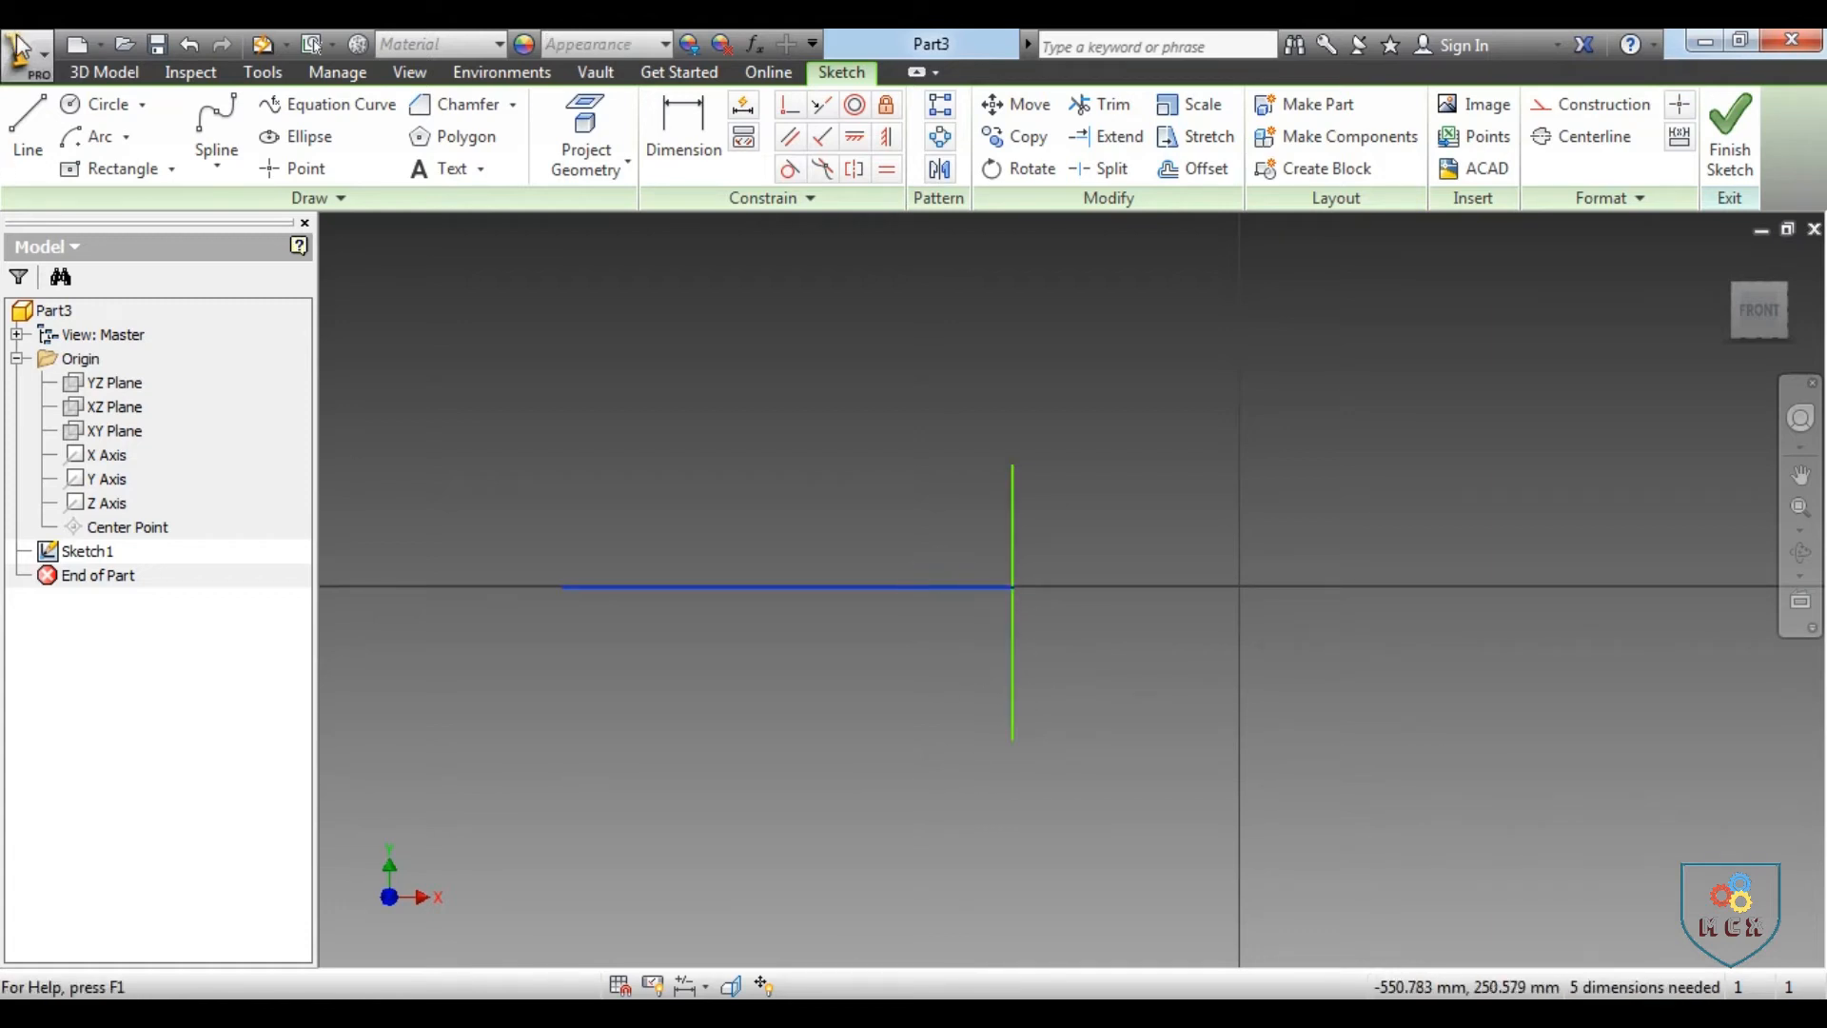
Sketch a separate horizontal line above the existing lines, starting at about X -253 mm, Y 85 mm
left_click(27, 123)
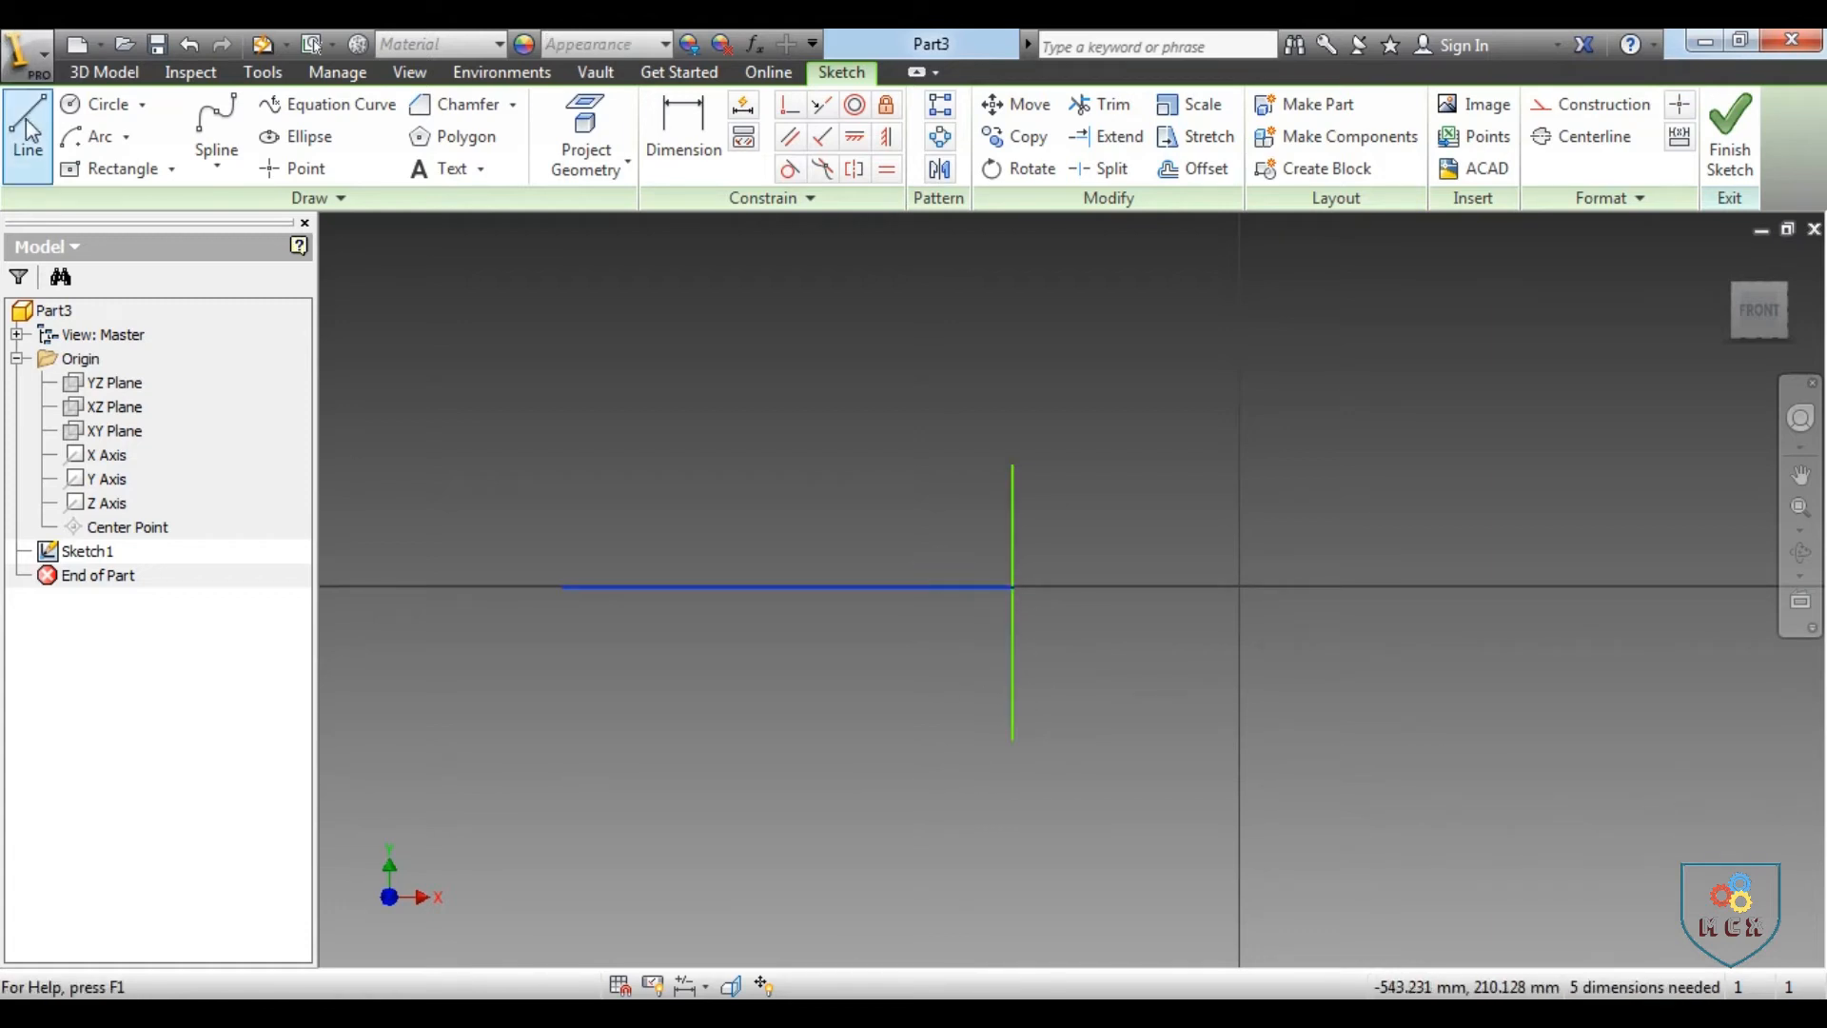
left_click(671, 396)
type("100")
right_click(979, 390)
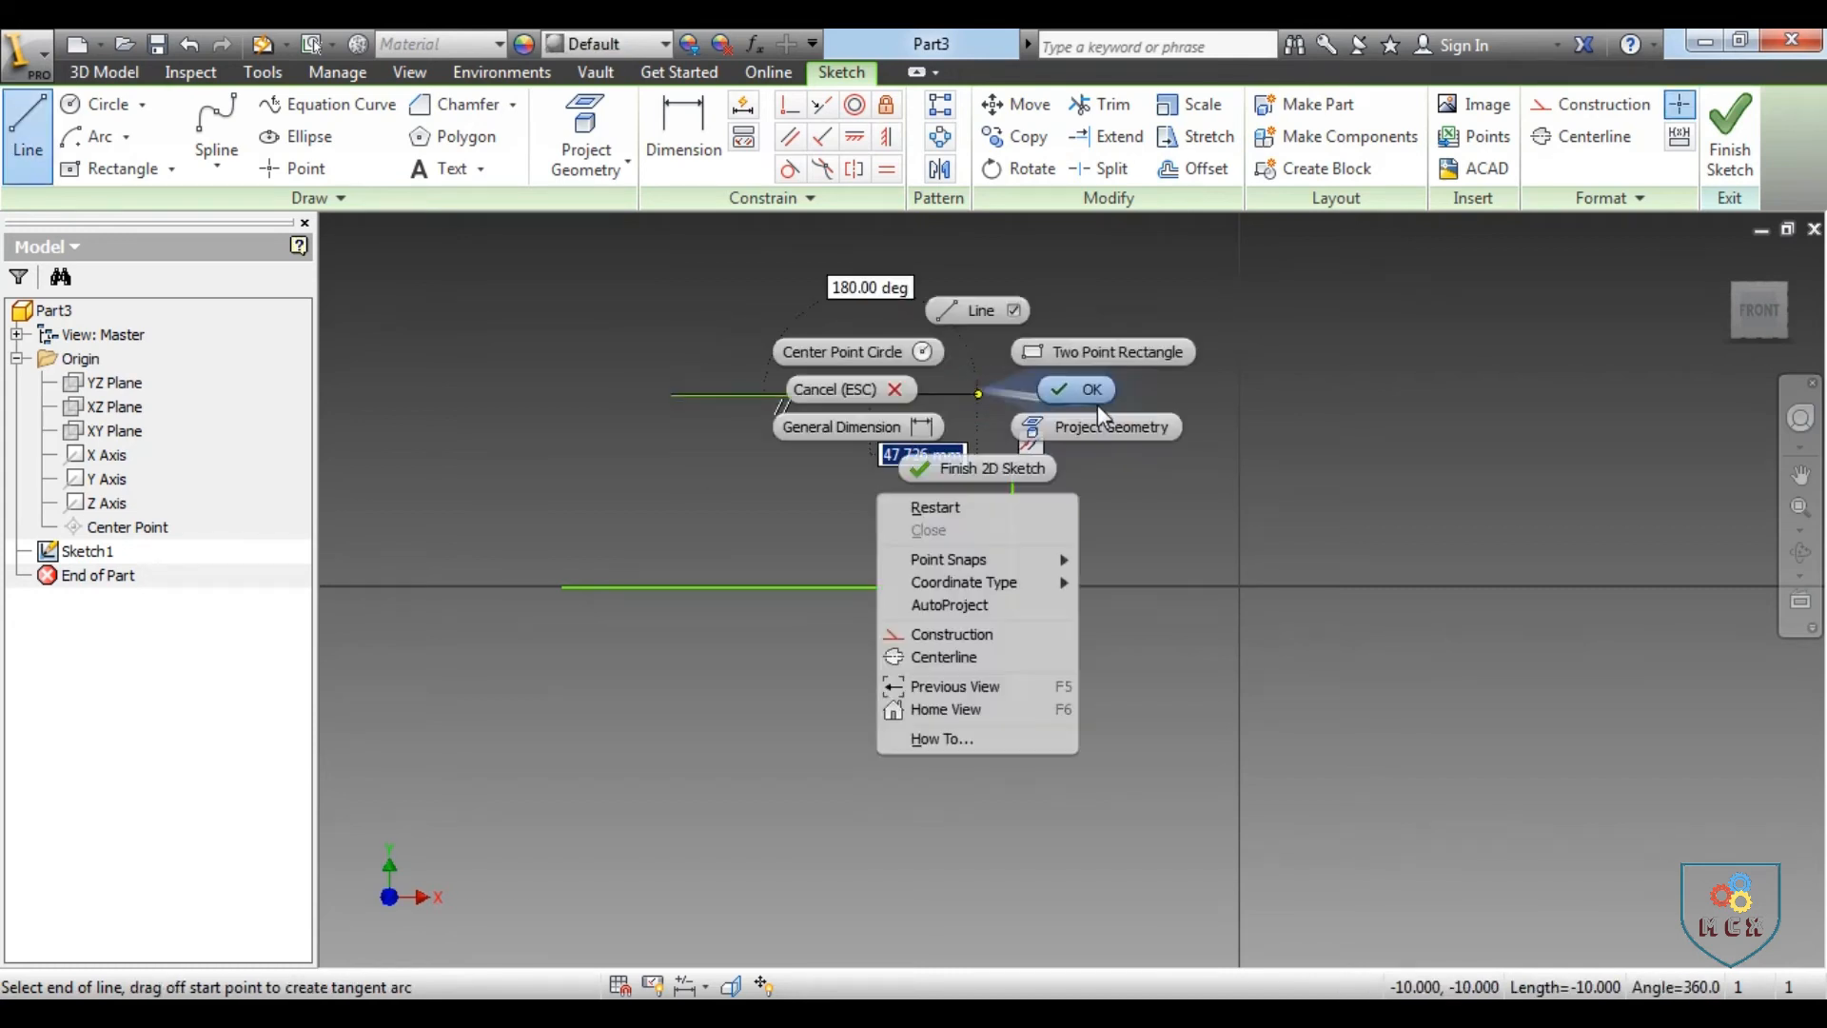
left_click(1081, 390)
Sketch a vertical line crossing the middle of the upper horizontal line and end the Line command
left_click(18, 133)
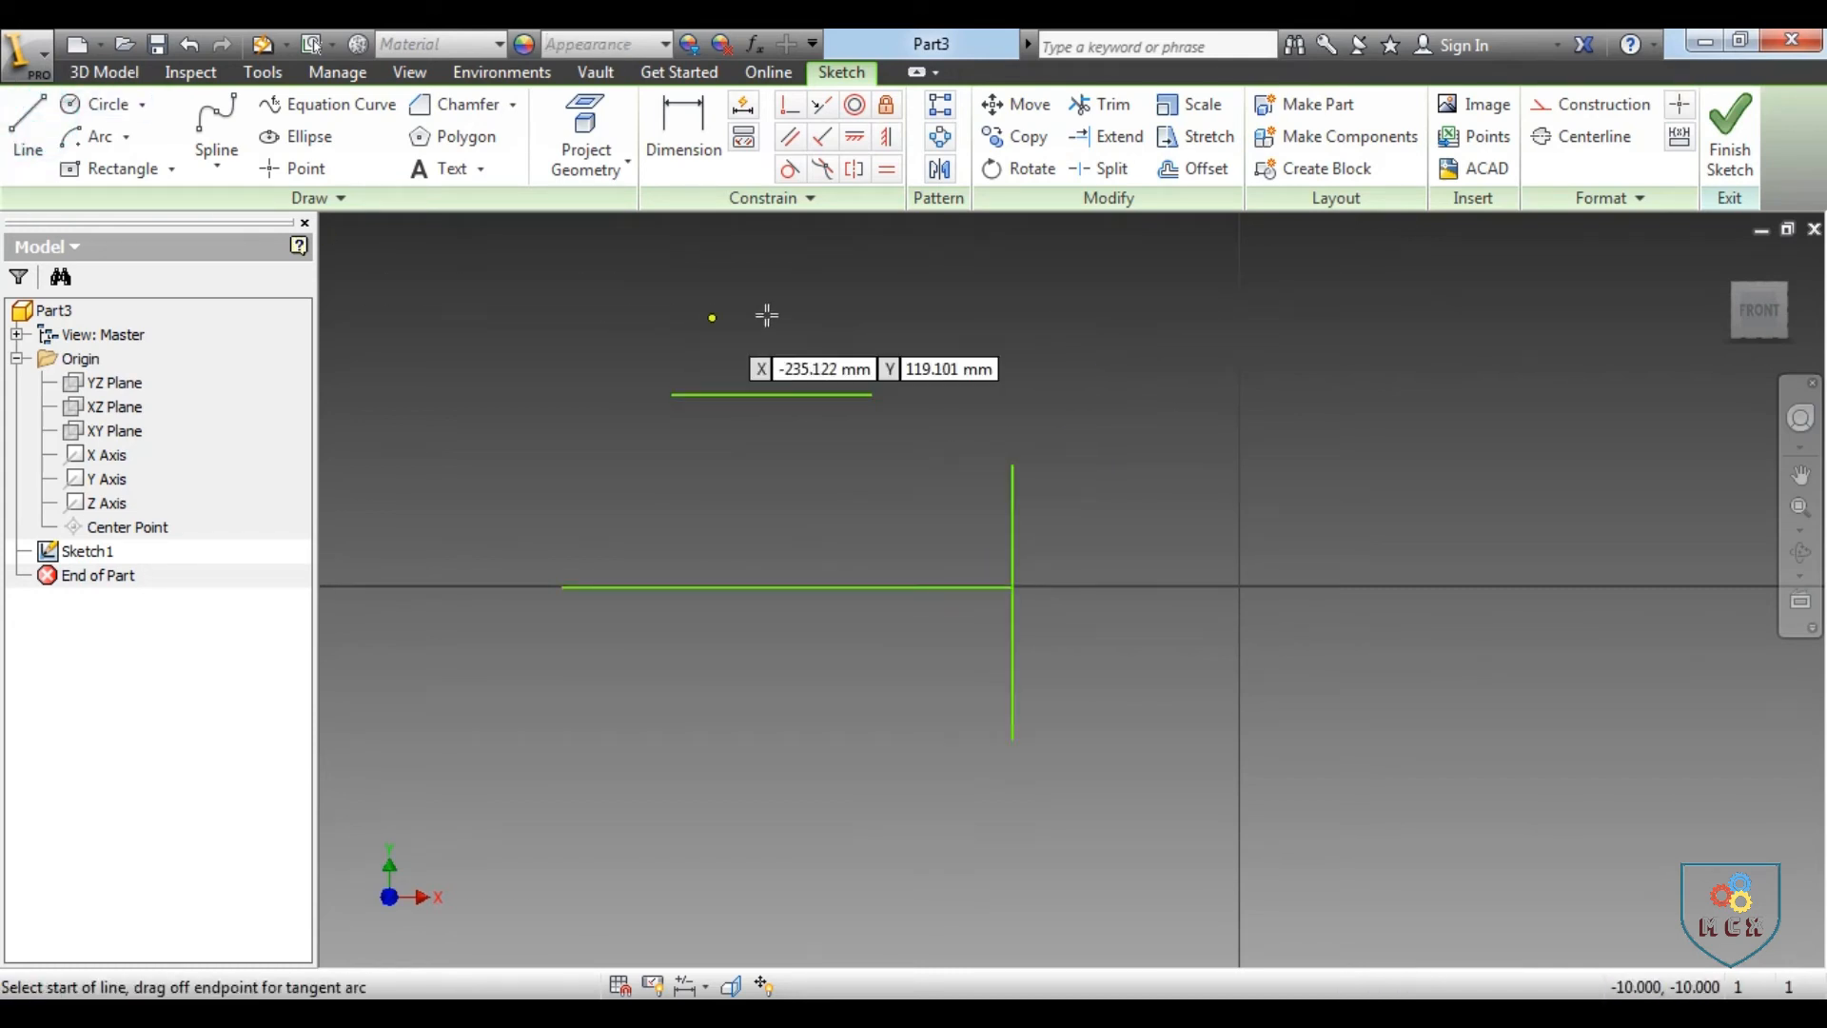
left_click(770, 307)
left_click(766, 492)
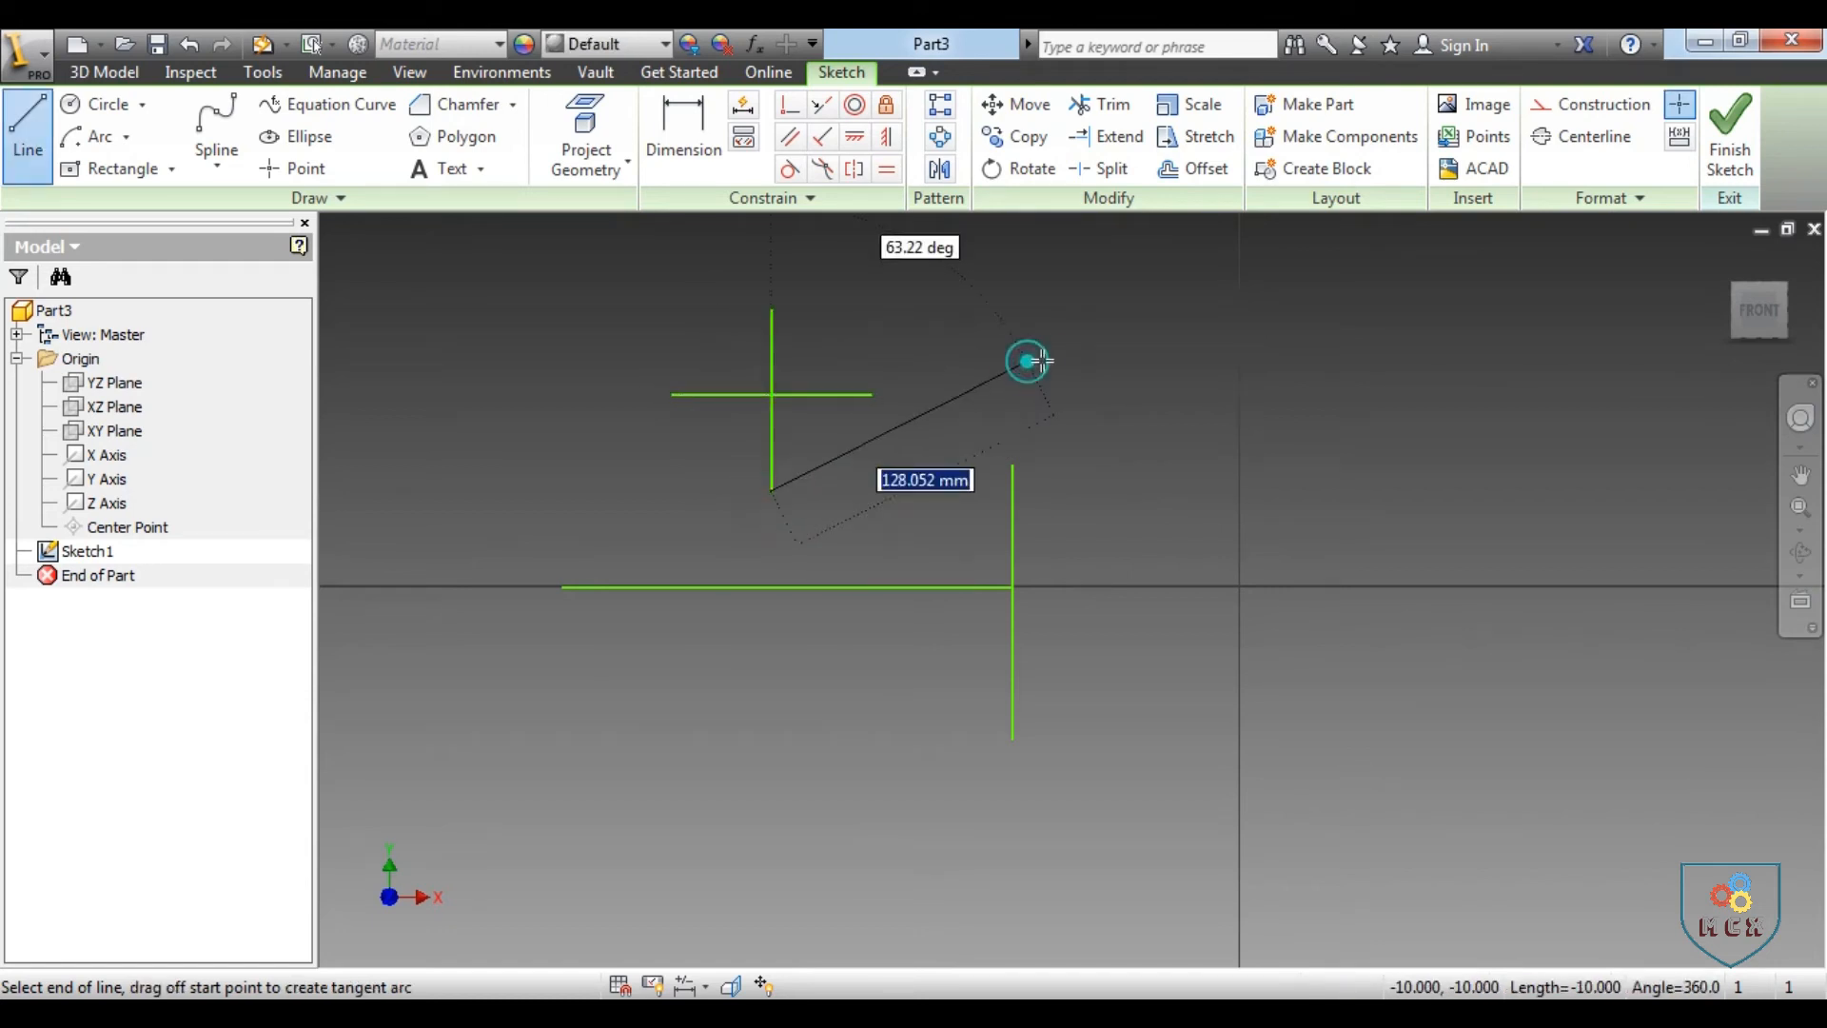
right_click(1027, 360)
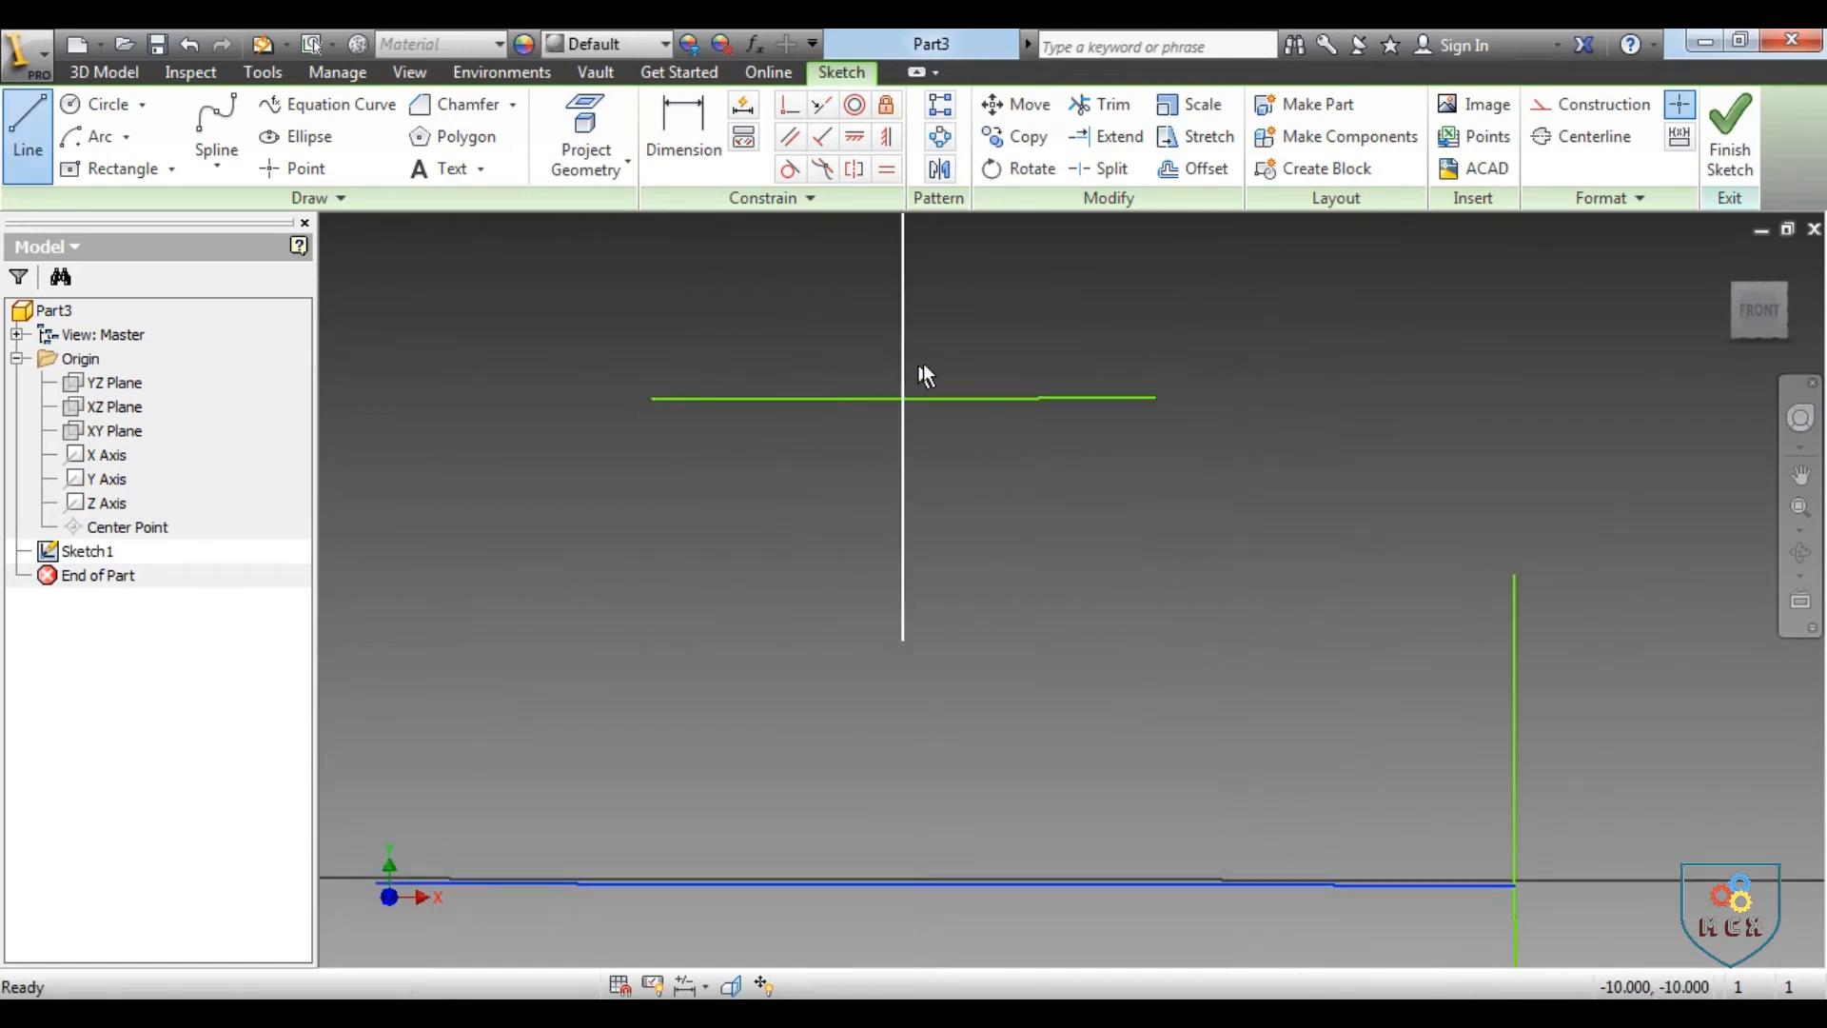
key("Escape")
Split both the horizontal and the vertical line of the upper cross at their intersection
left_click(901, 344)
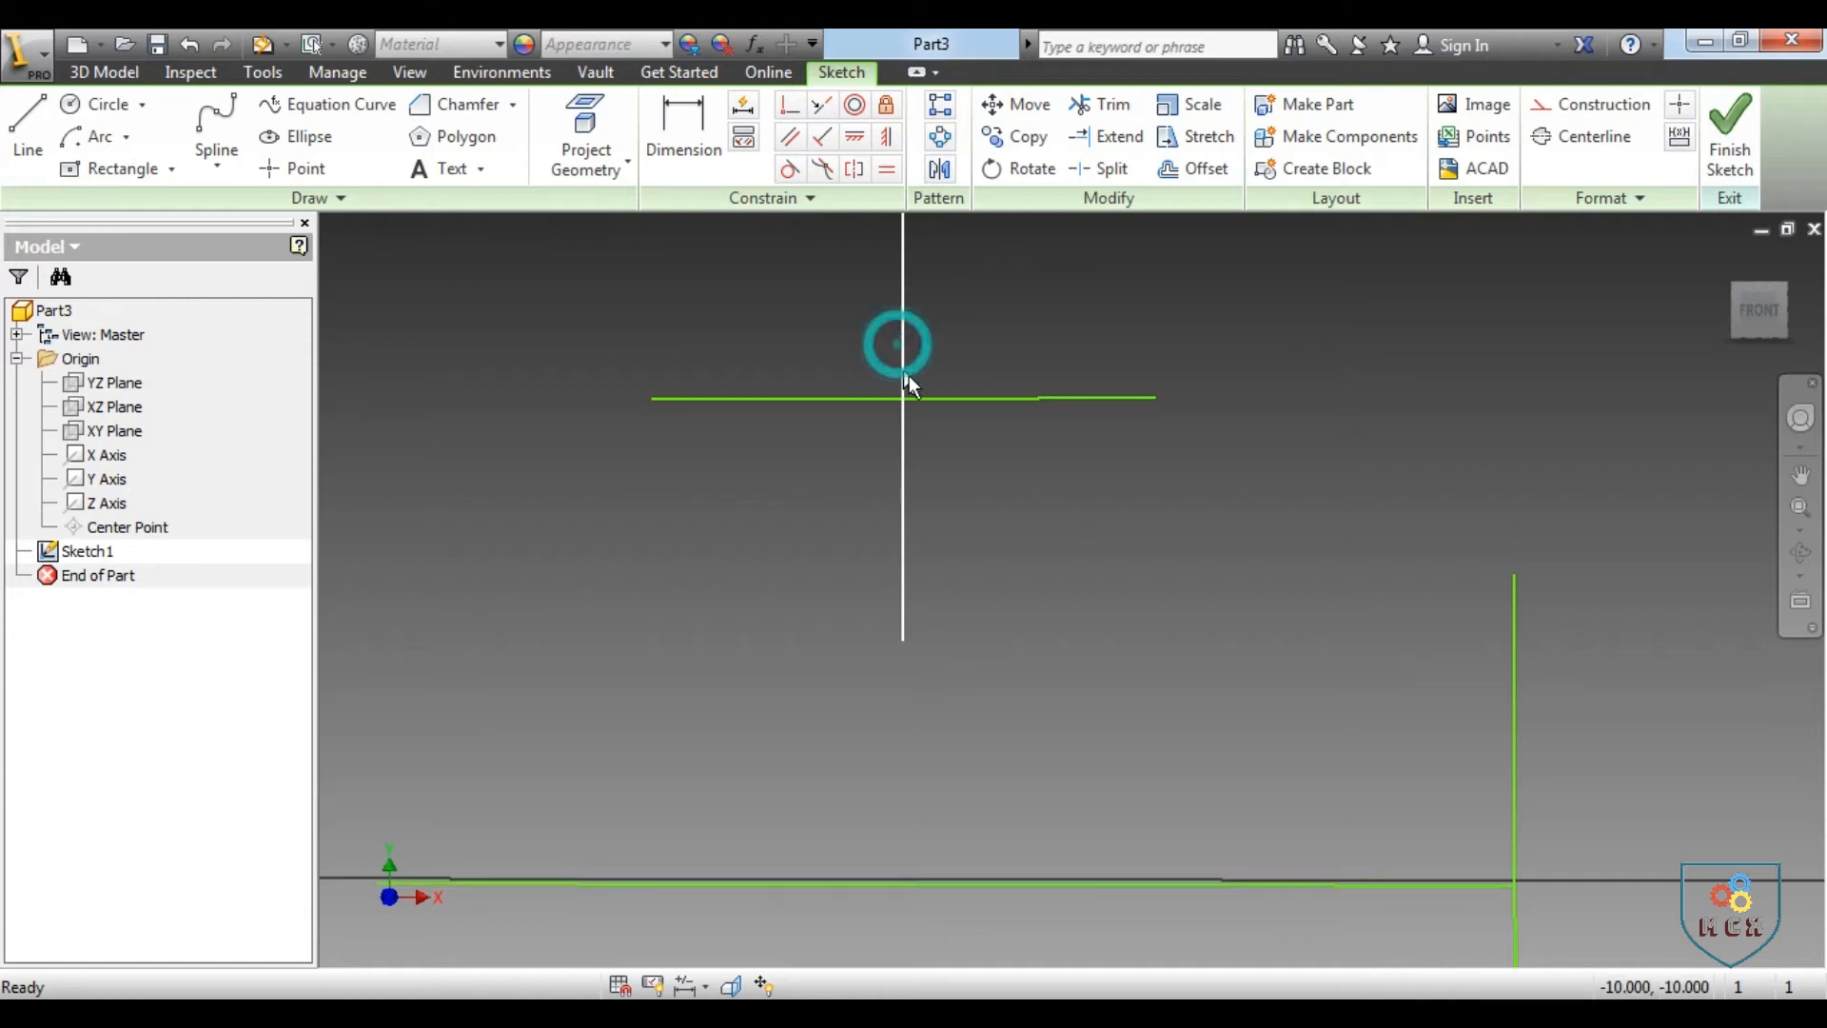
left_click(963, 396)
scroll(962, 514, "down", 2)
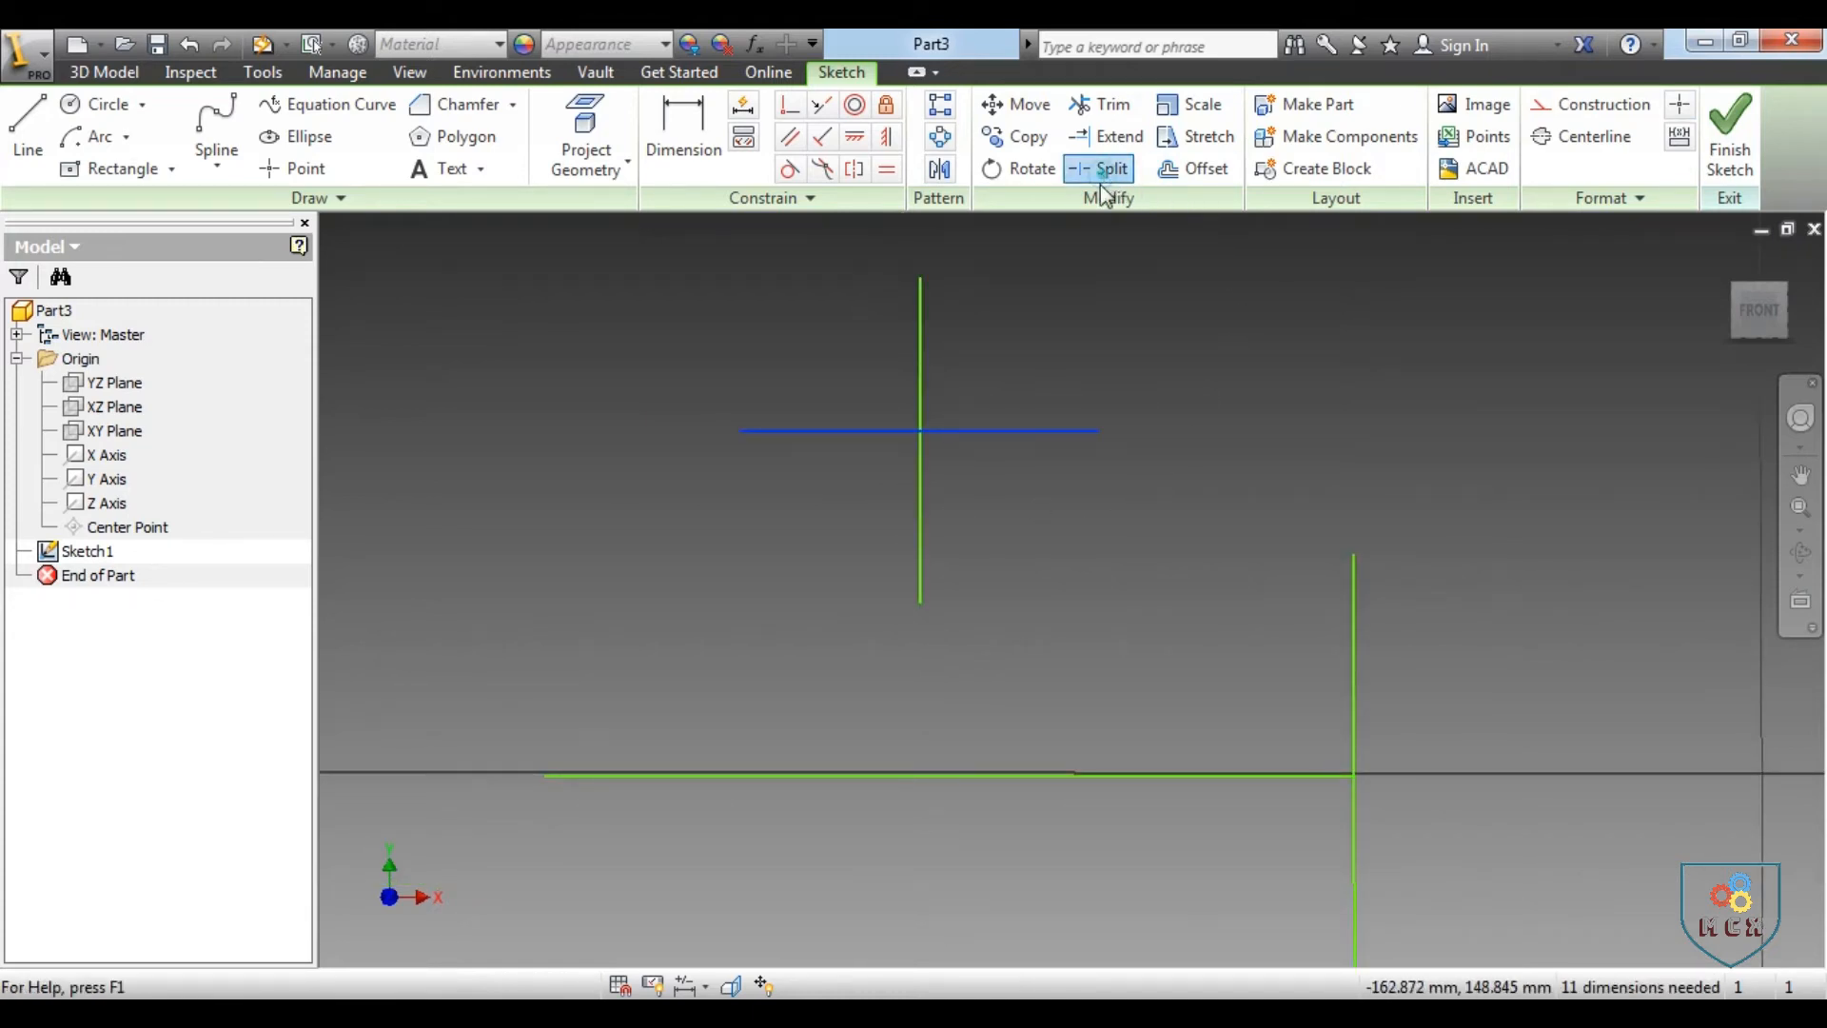
left_click(982, 430)
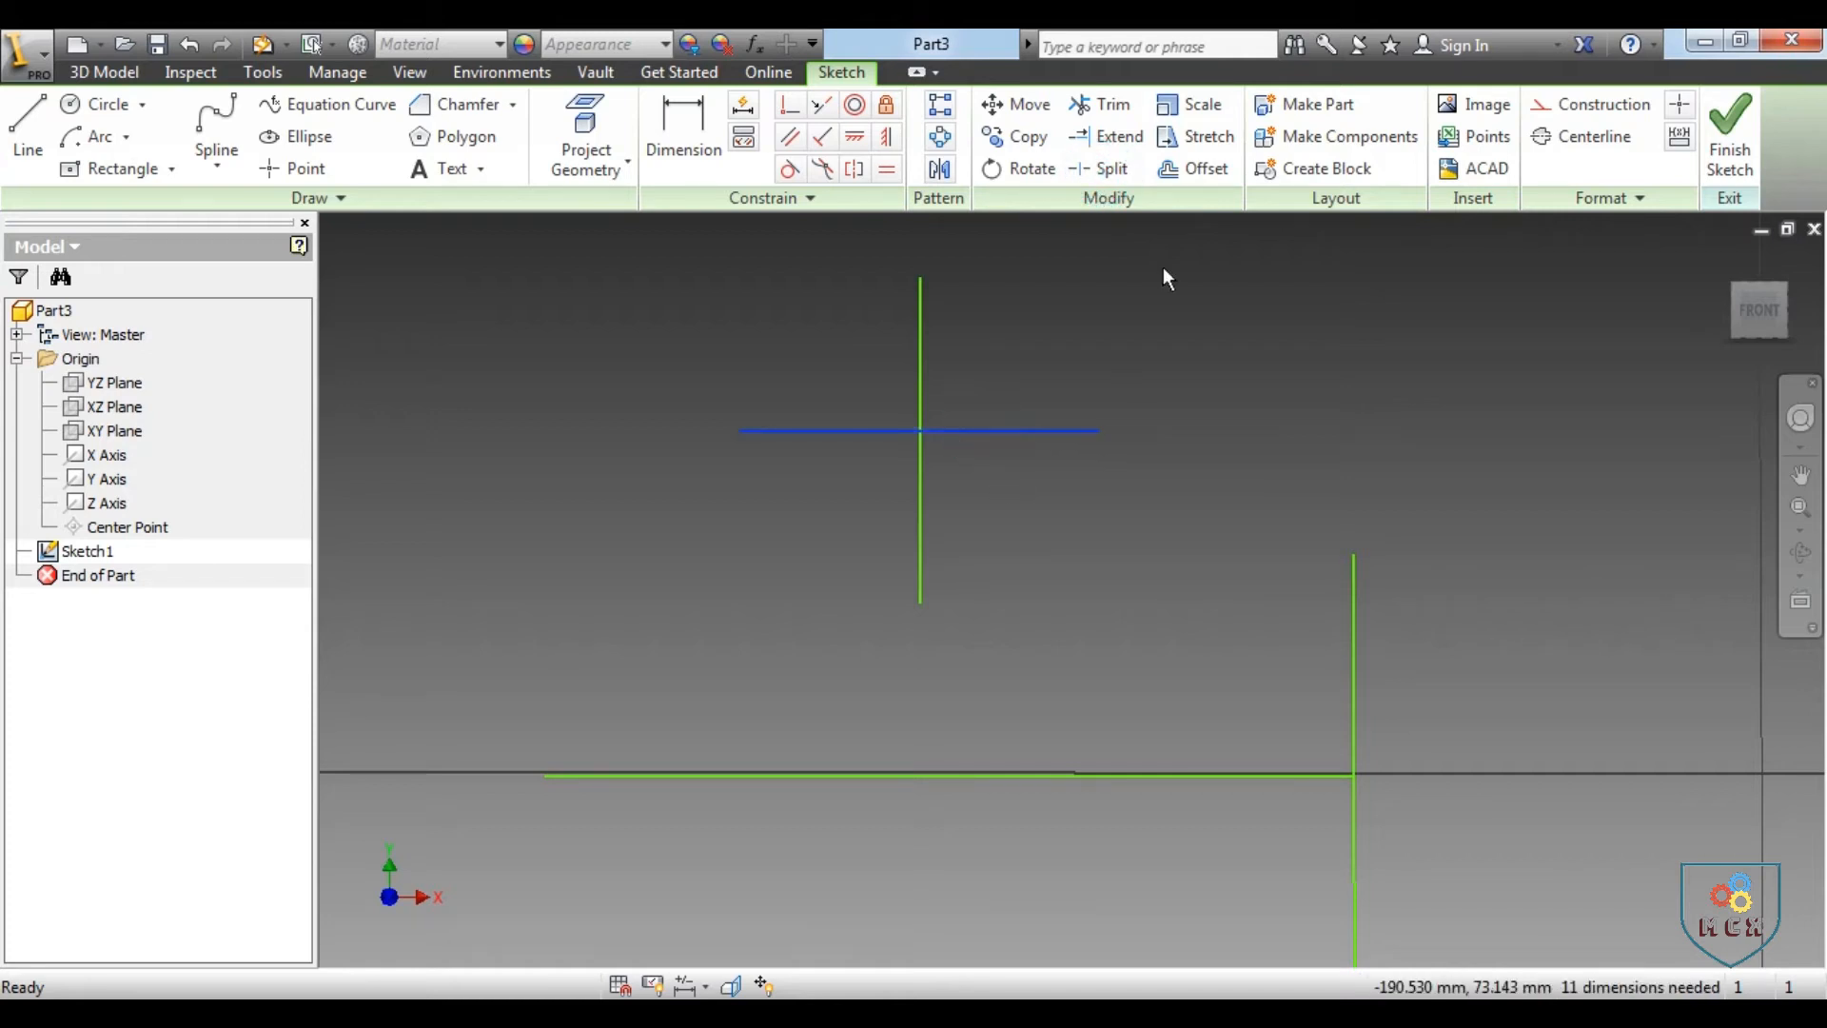
left_click(1104, 170)
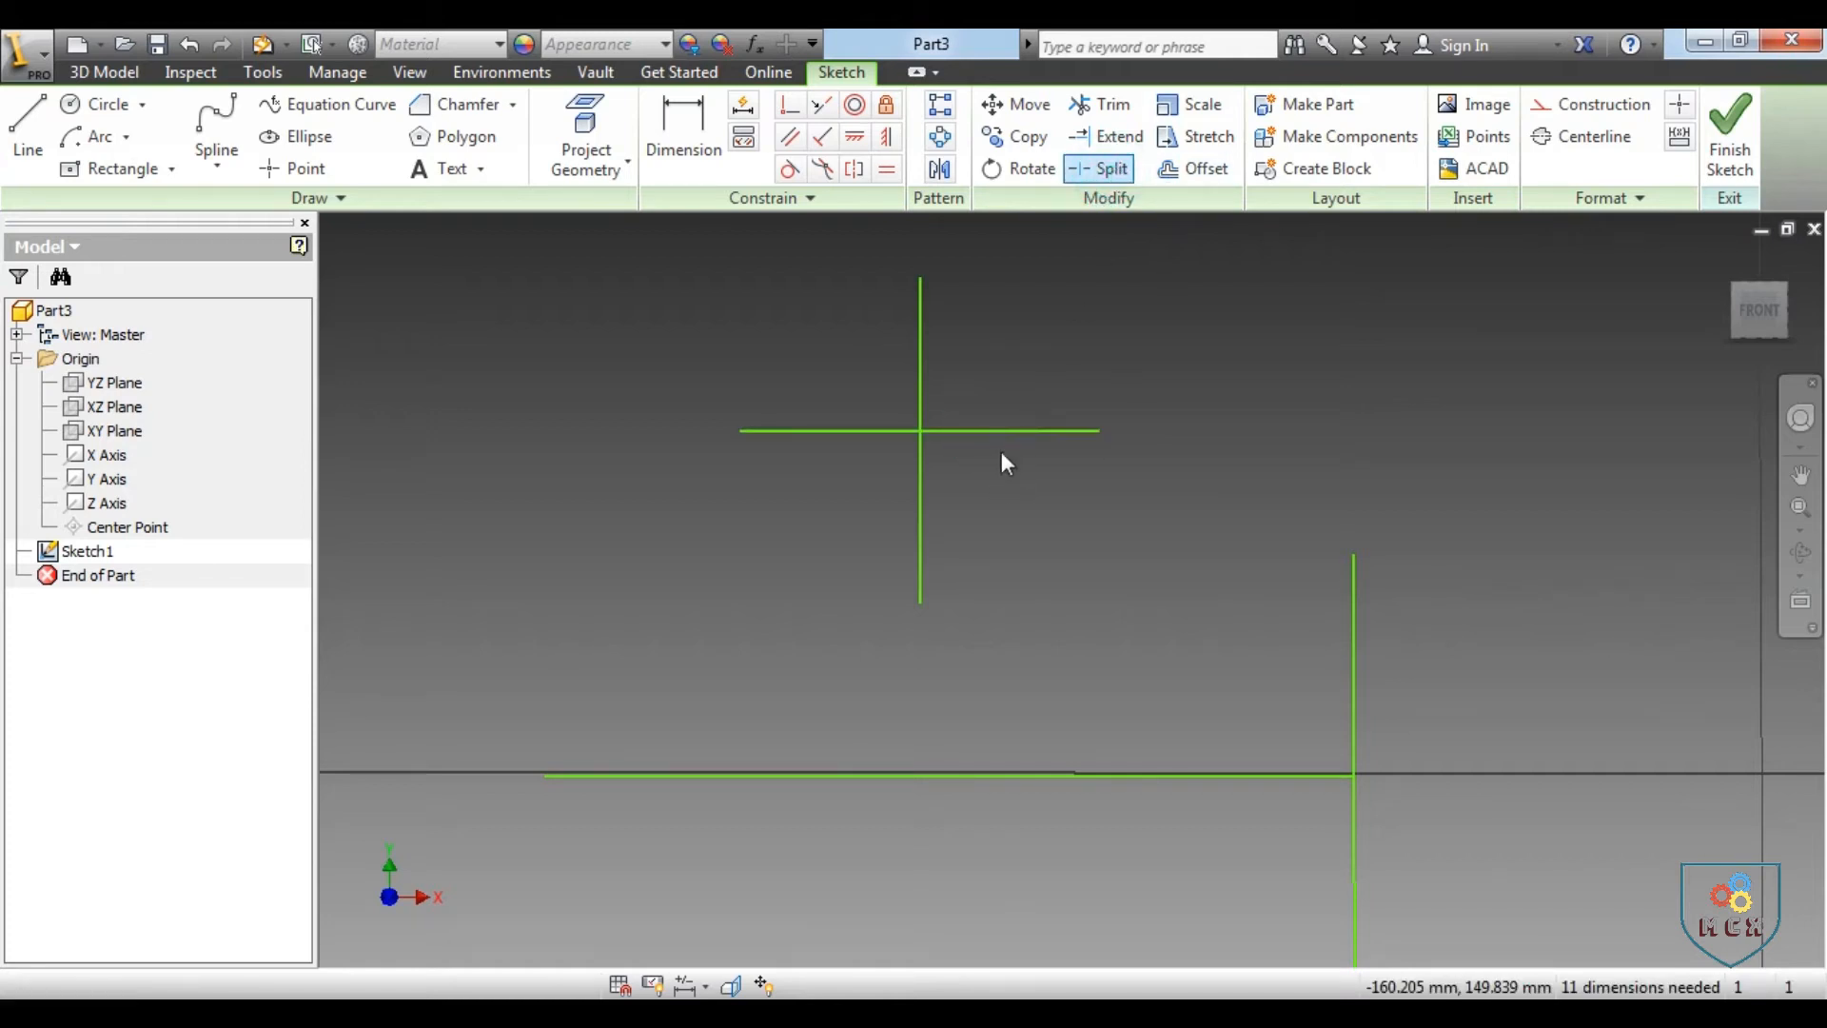
left_click(982, 428)
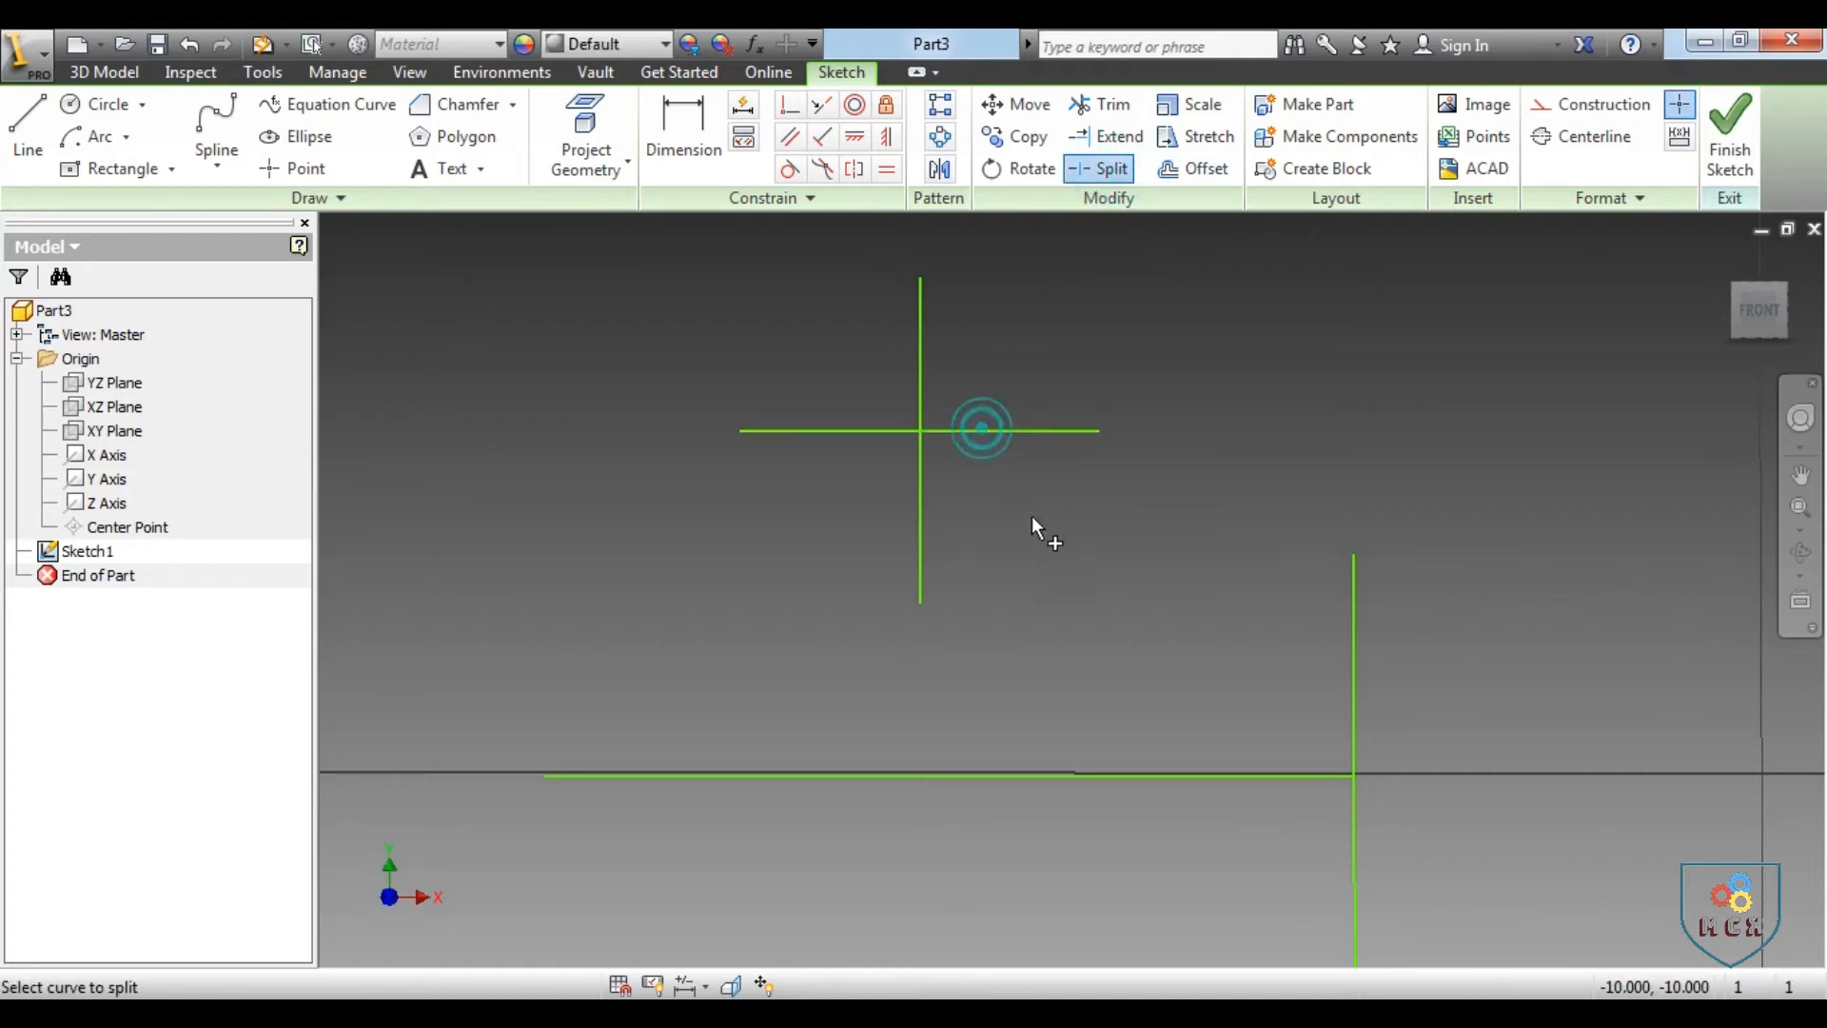
left_click(919, 302)
right_click(1180, 320)
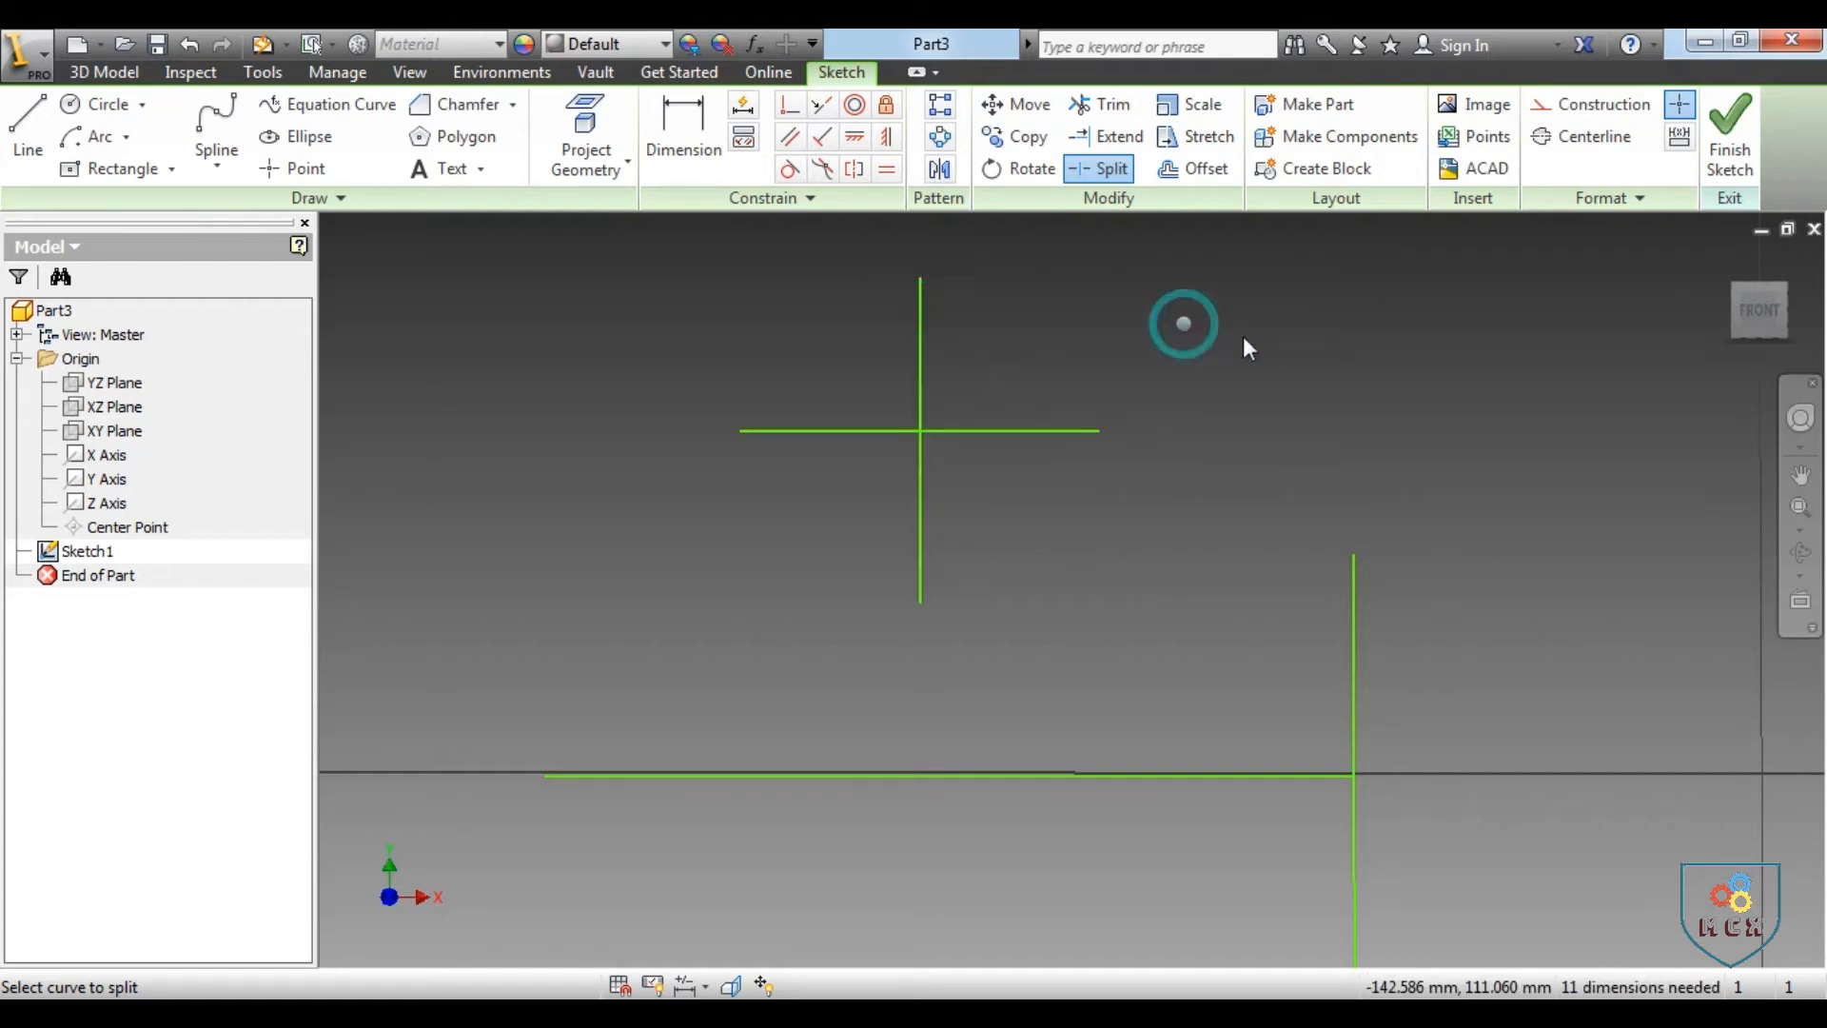
left_click(1272, 325)
Select the individual segments of the upper cross one by one to check the splits
left_click(994, 430)
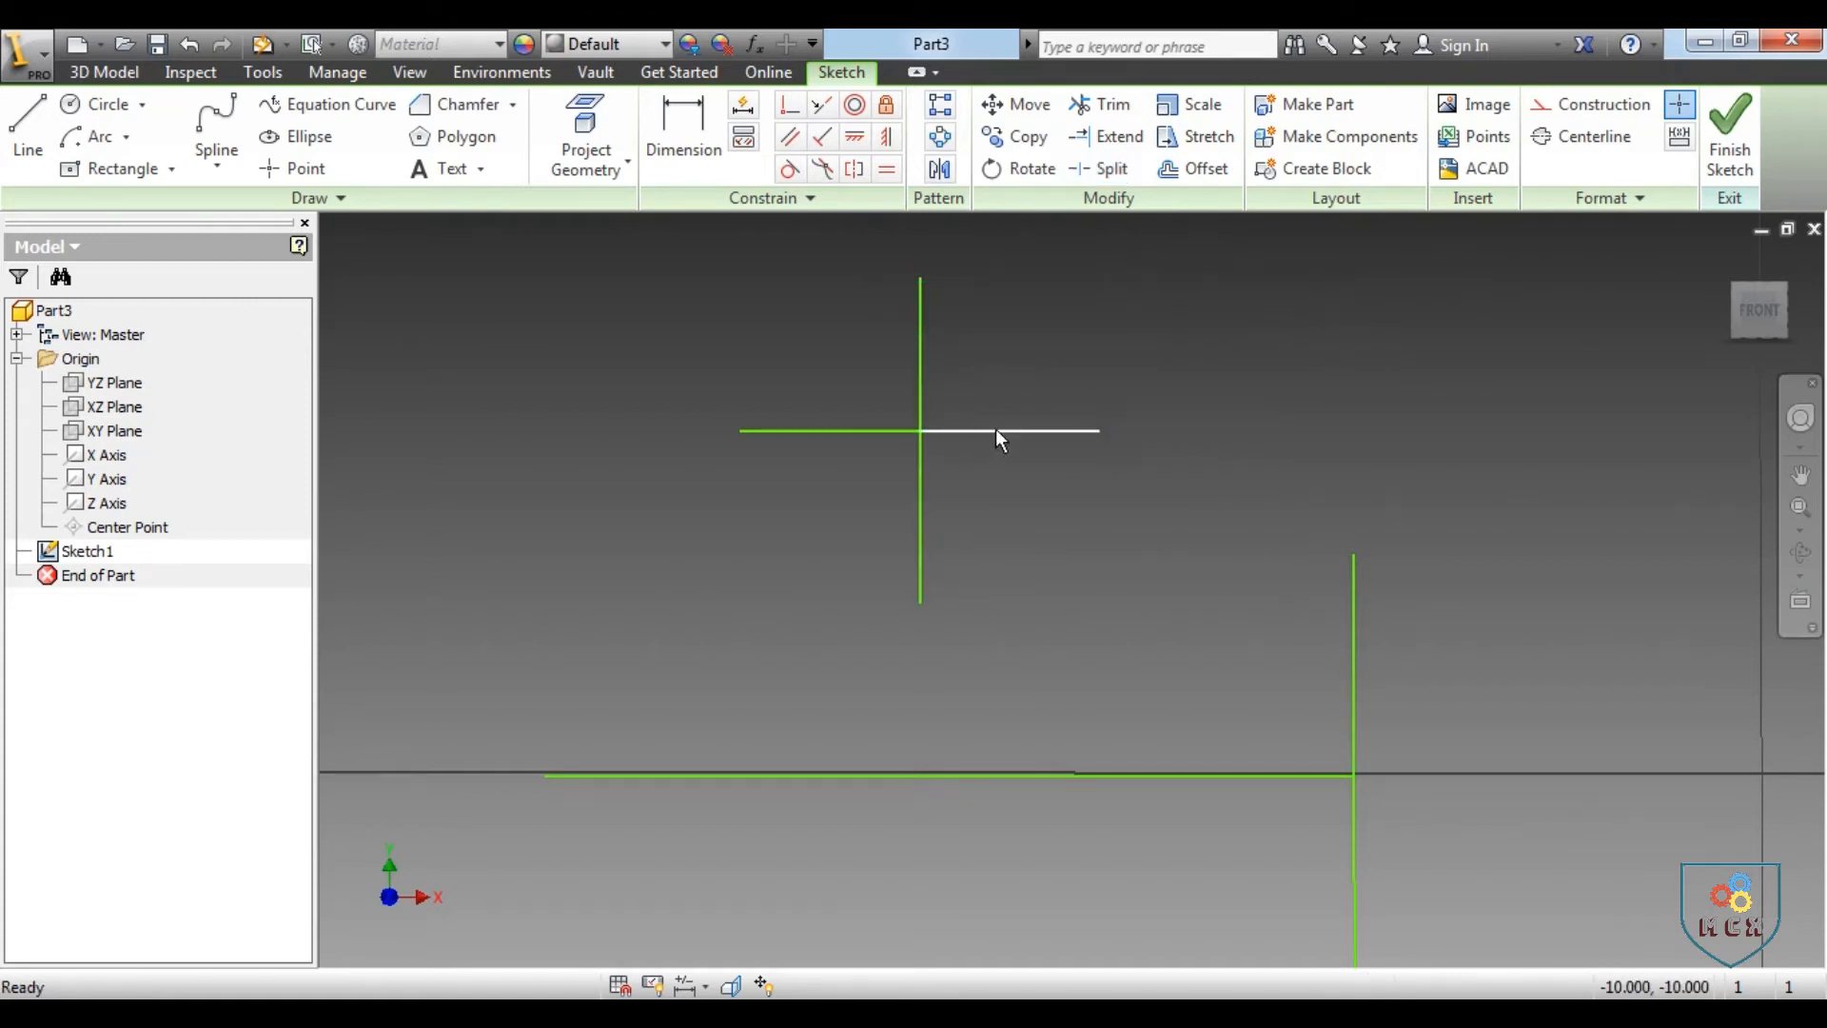
left_click(920, 346)
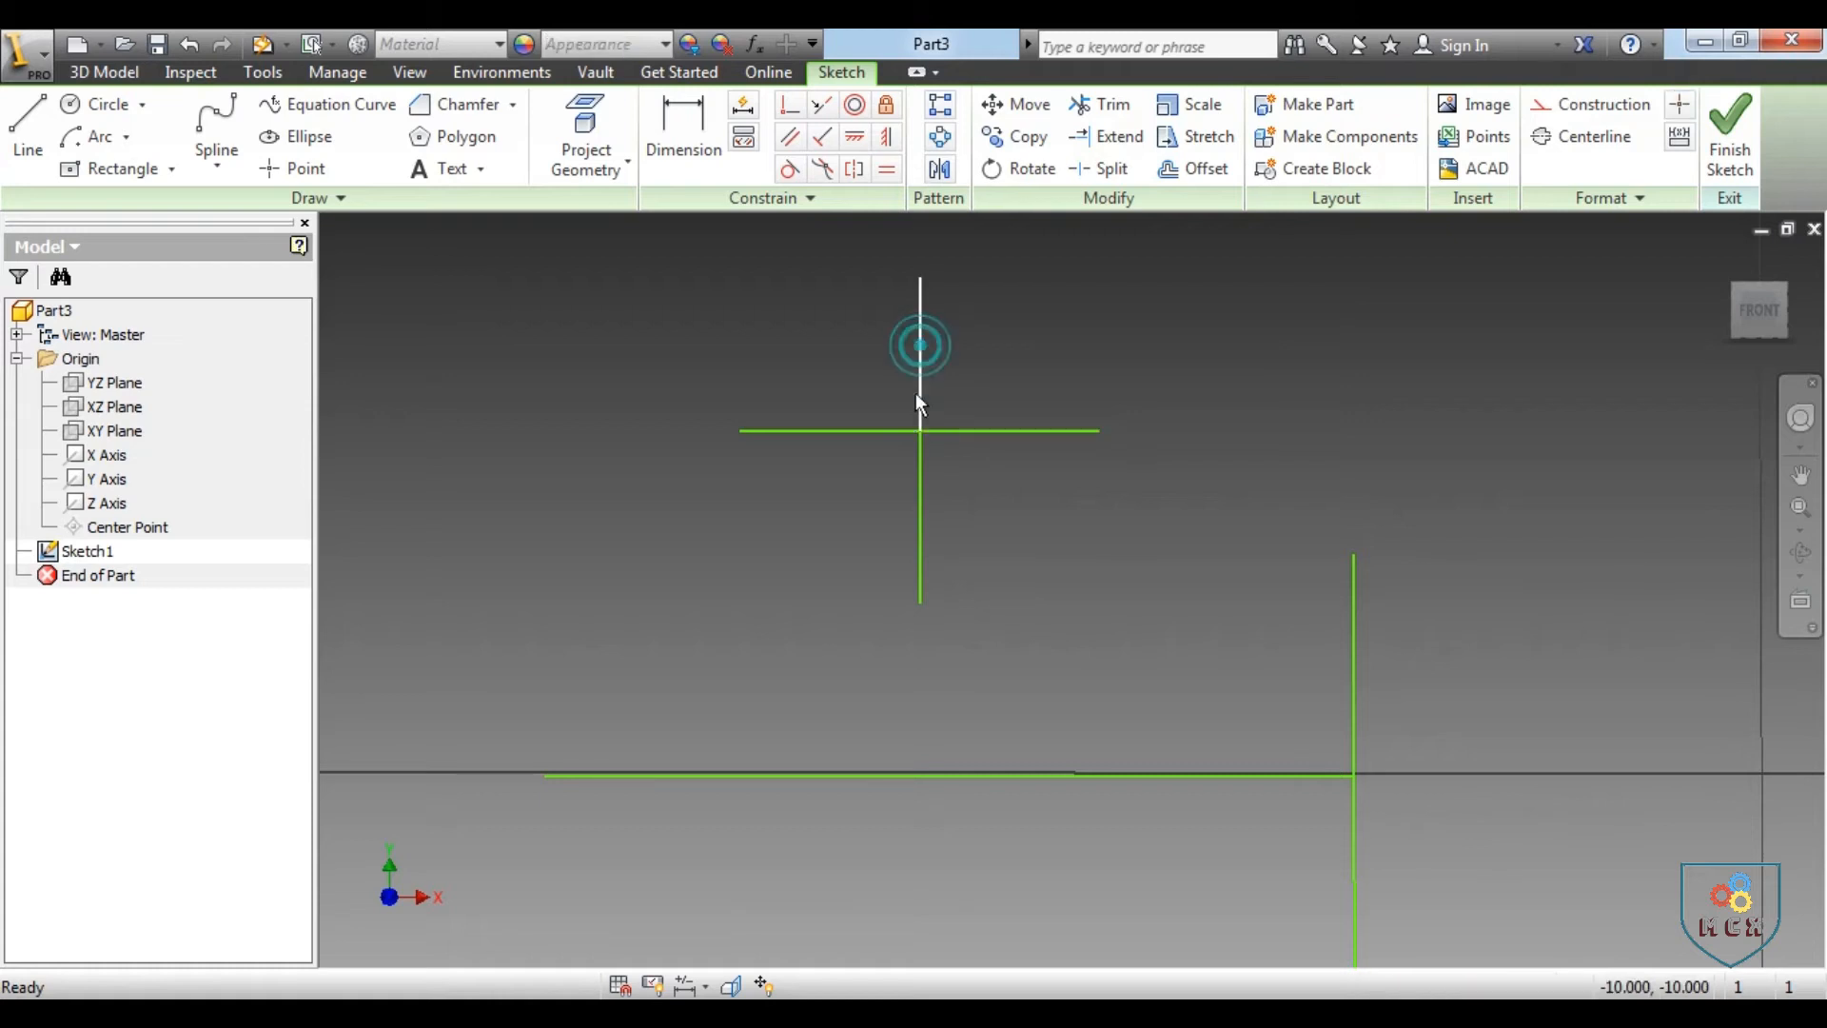
left_click(880, 431)
left_click(919, 485)
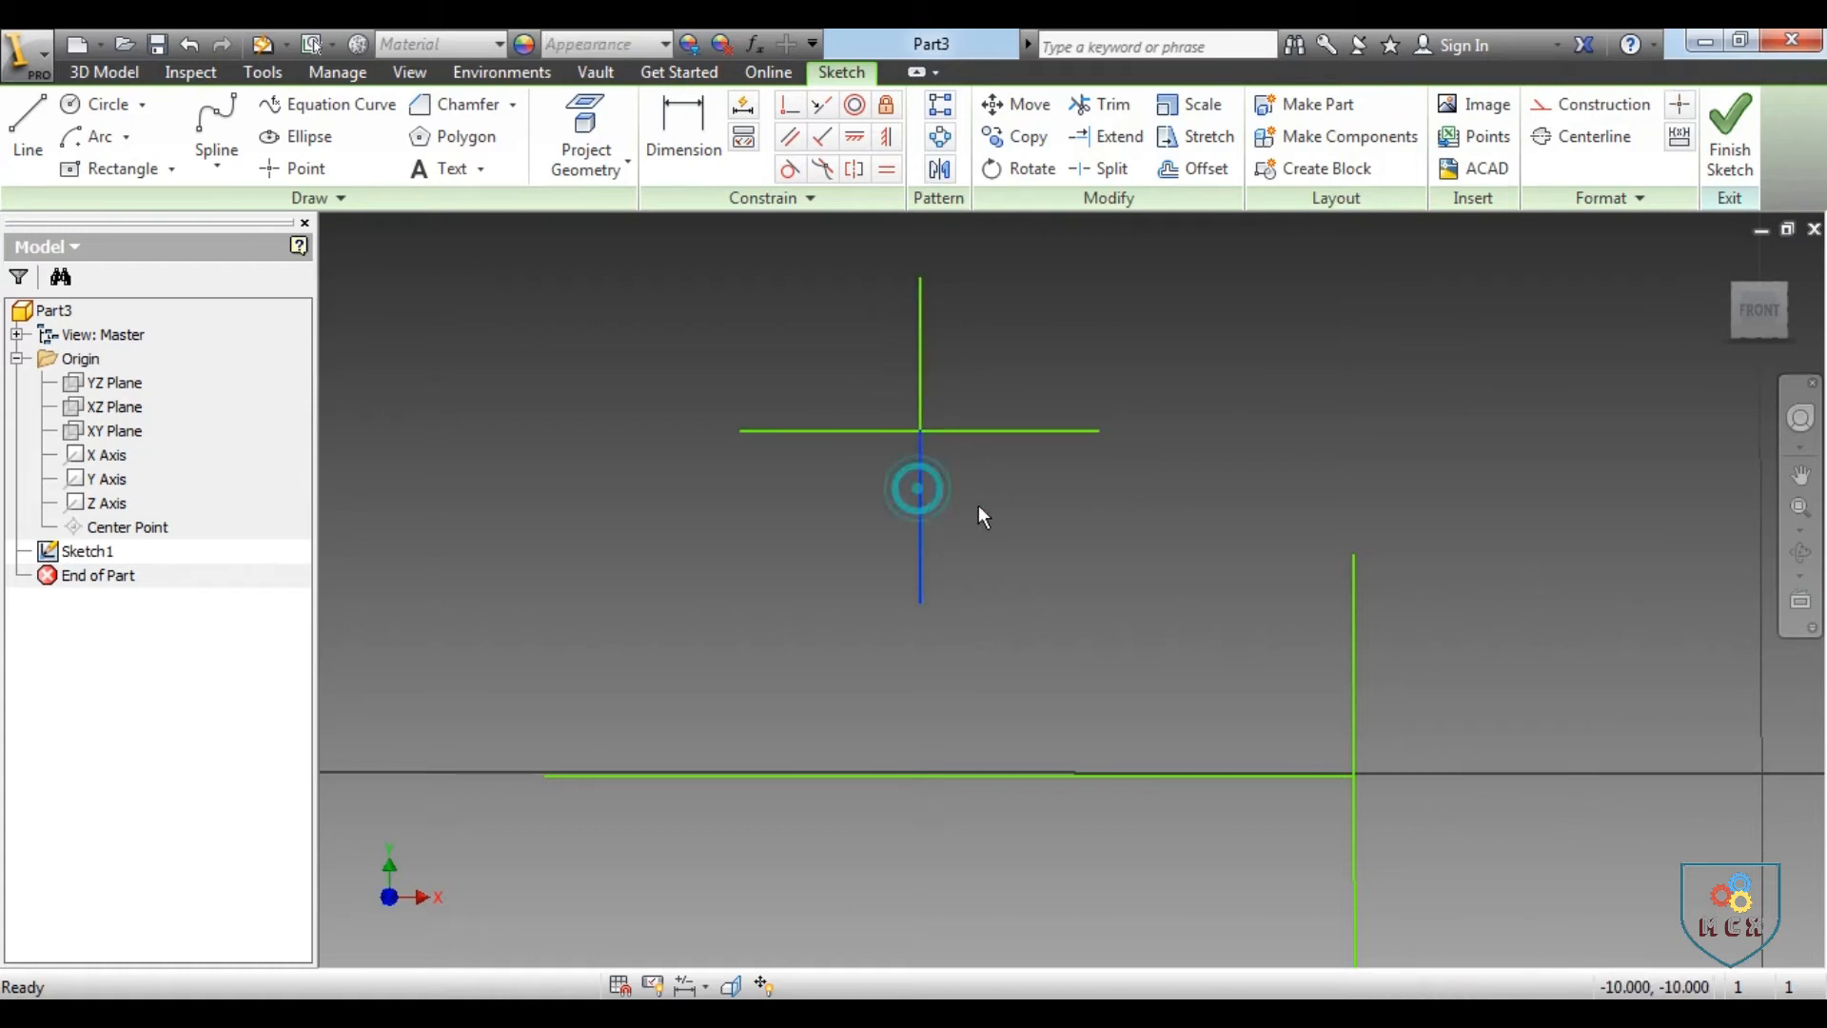
left_click(1005, 485)
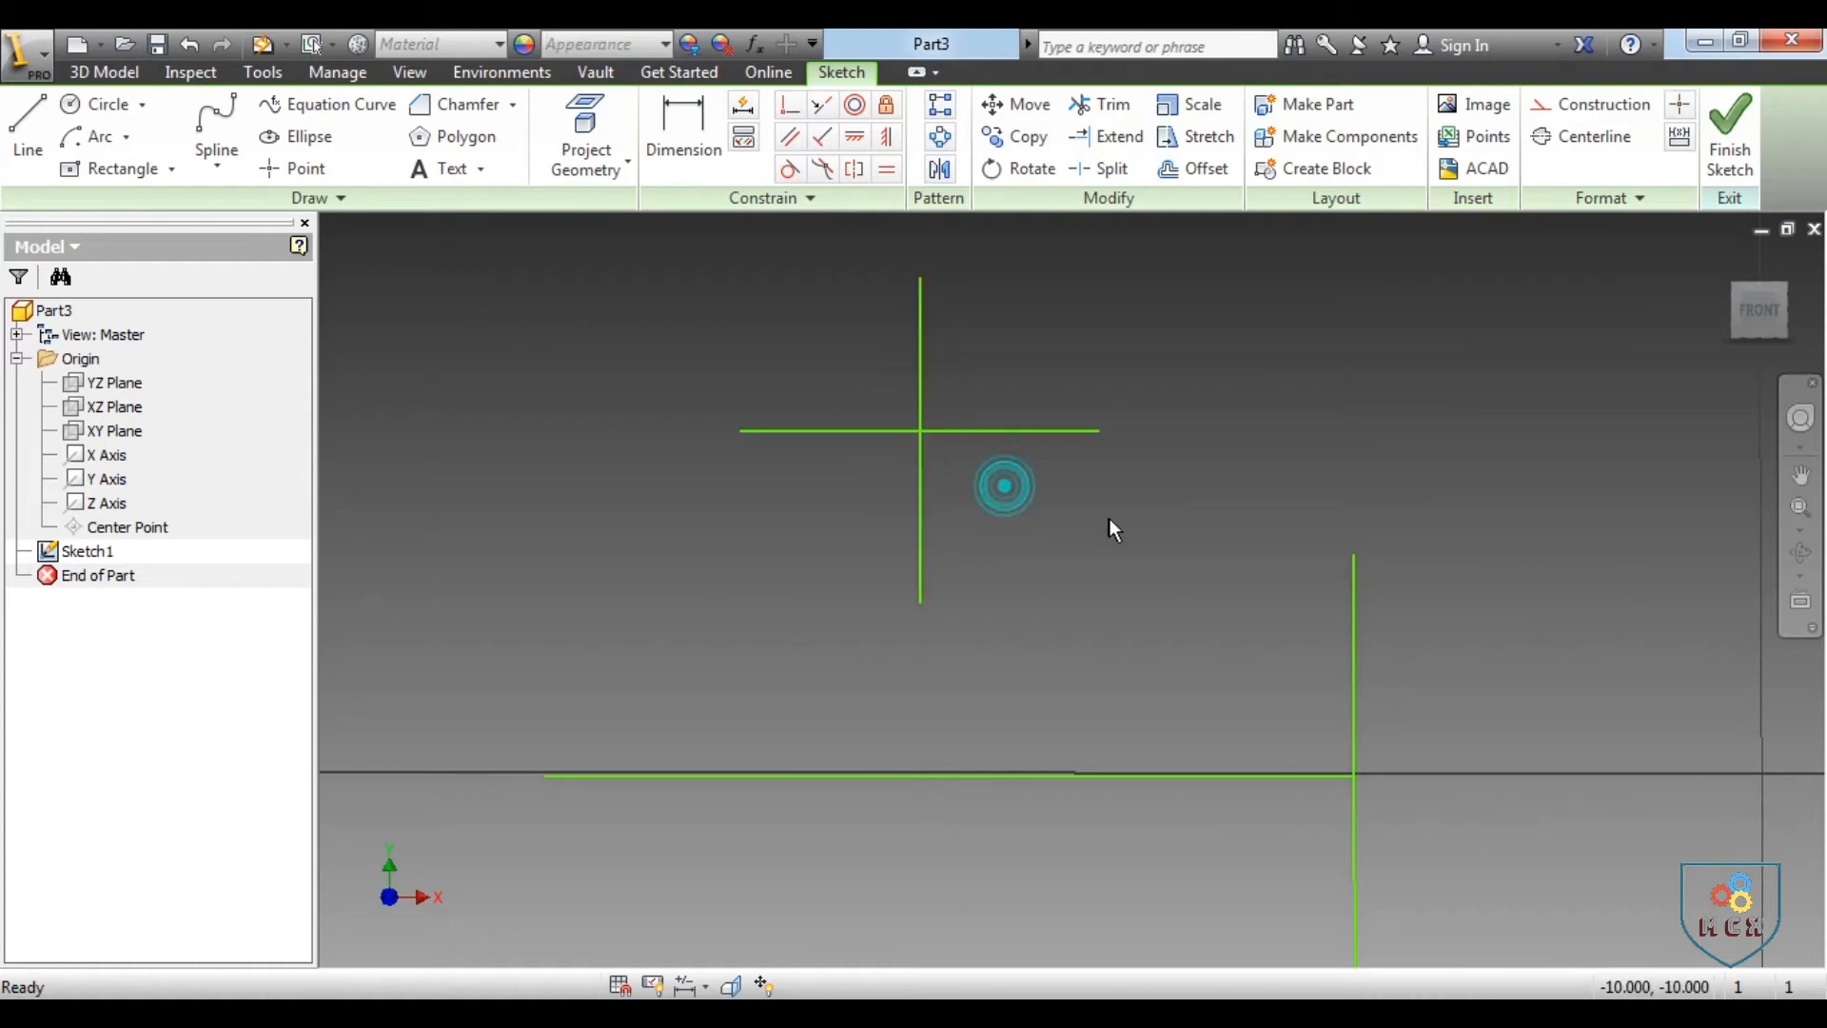
Delete the upper vertical segment and the left horizontal segment of the cross
left_click(920, 341)
key("Delete")
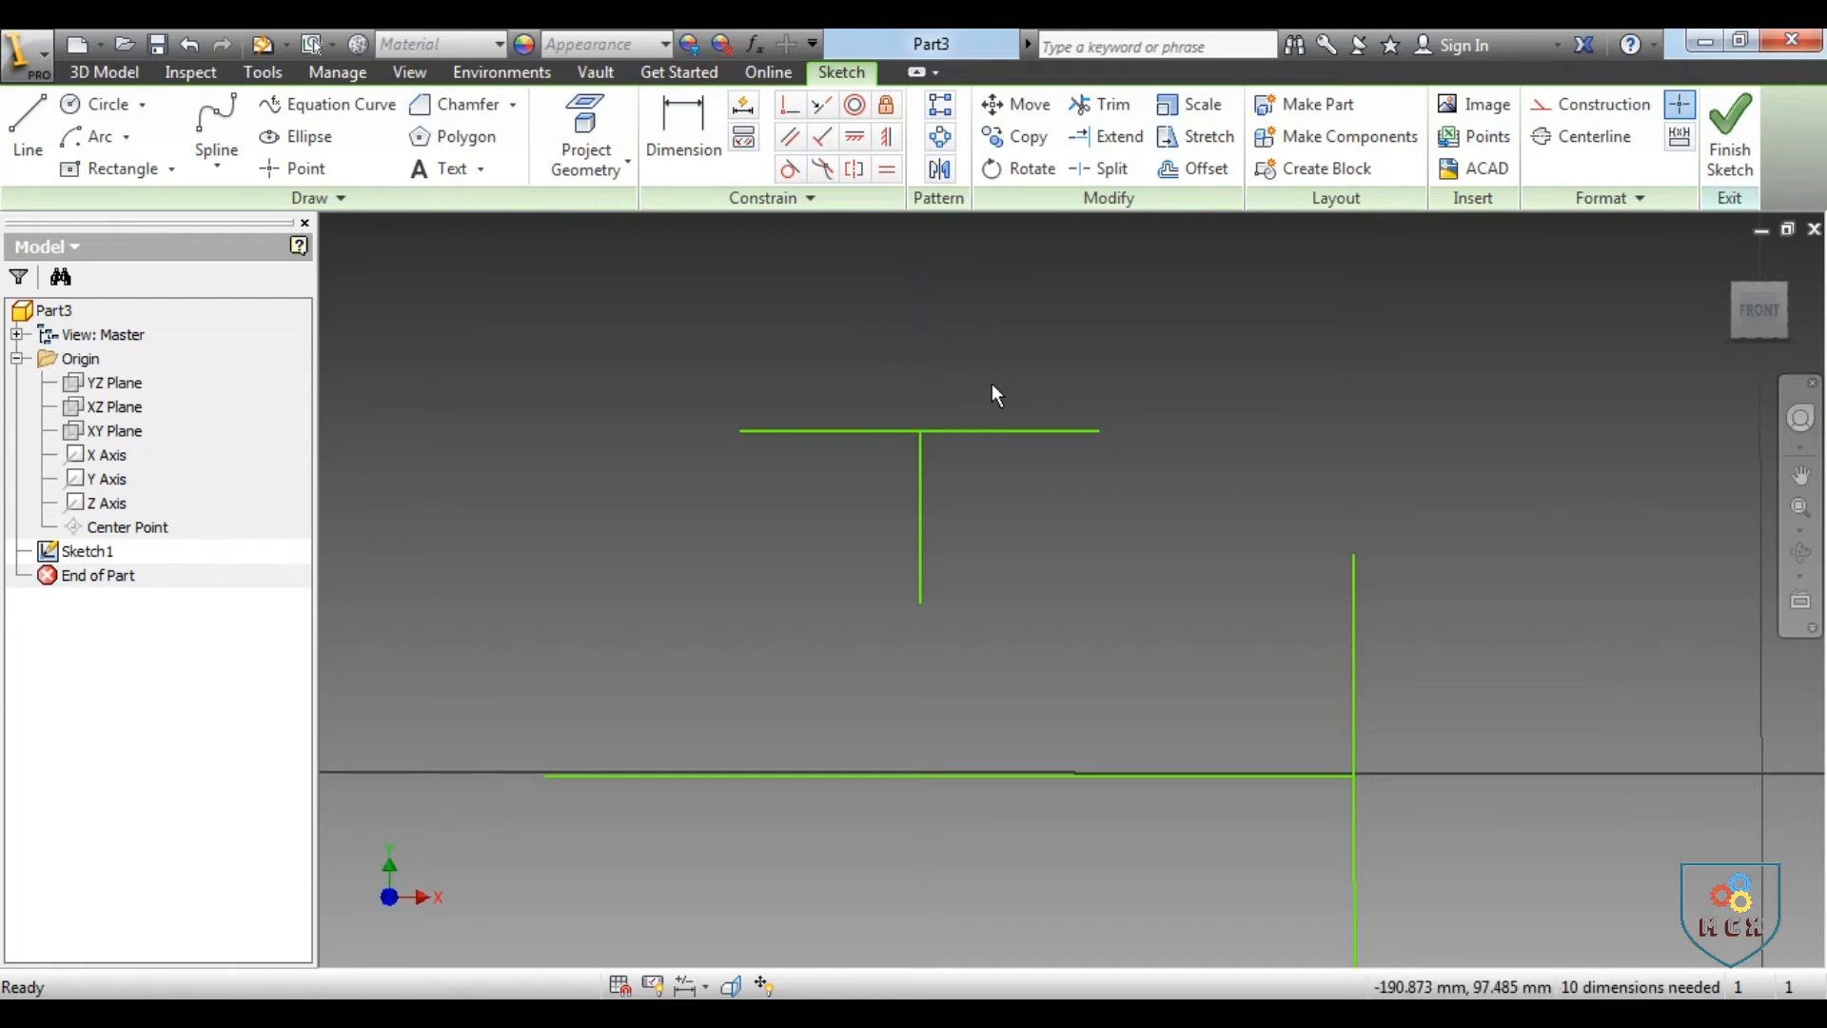
left_click(879, 431)
key("Delete")
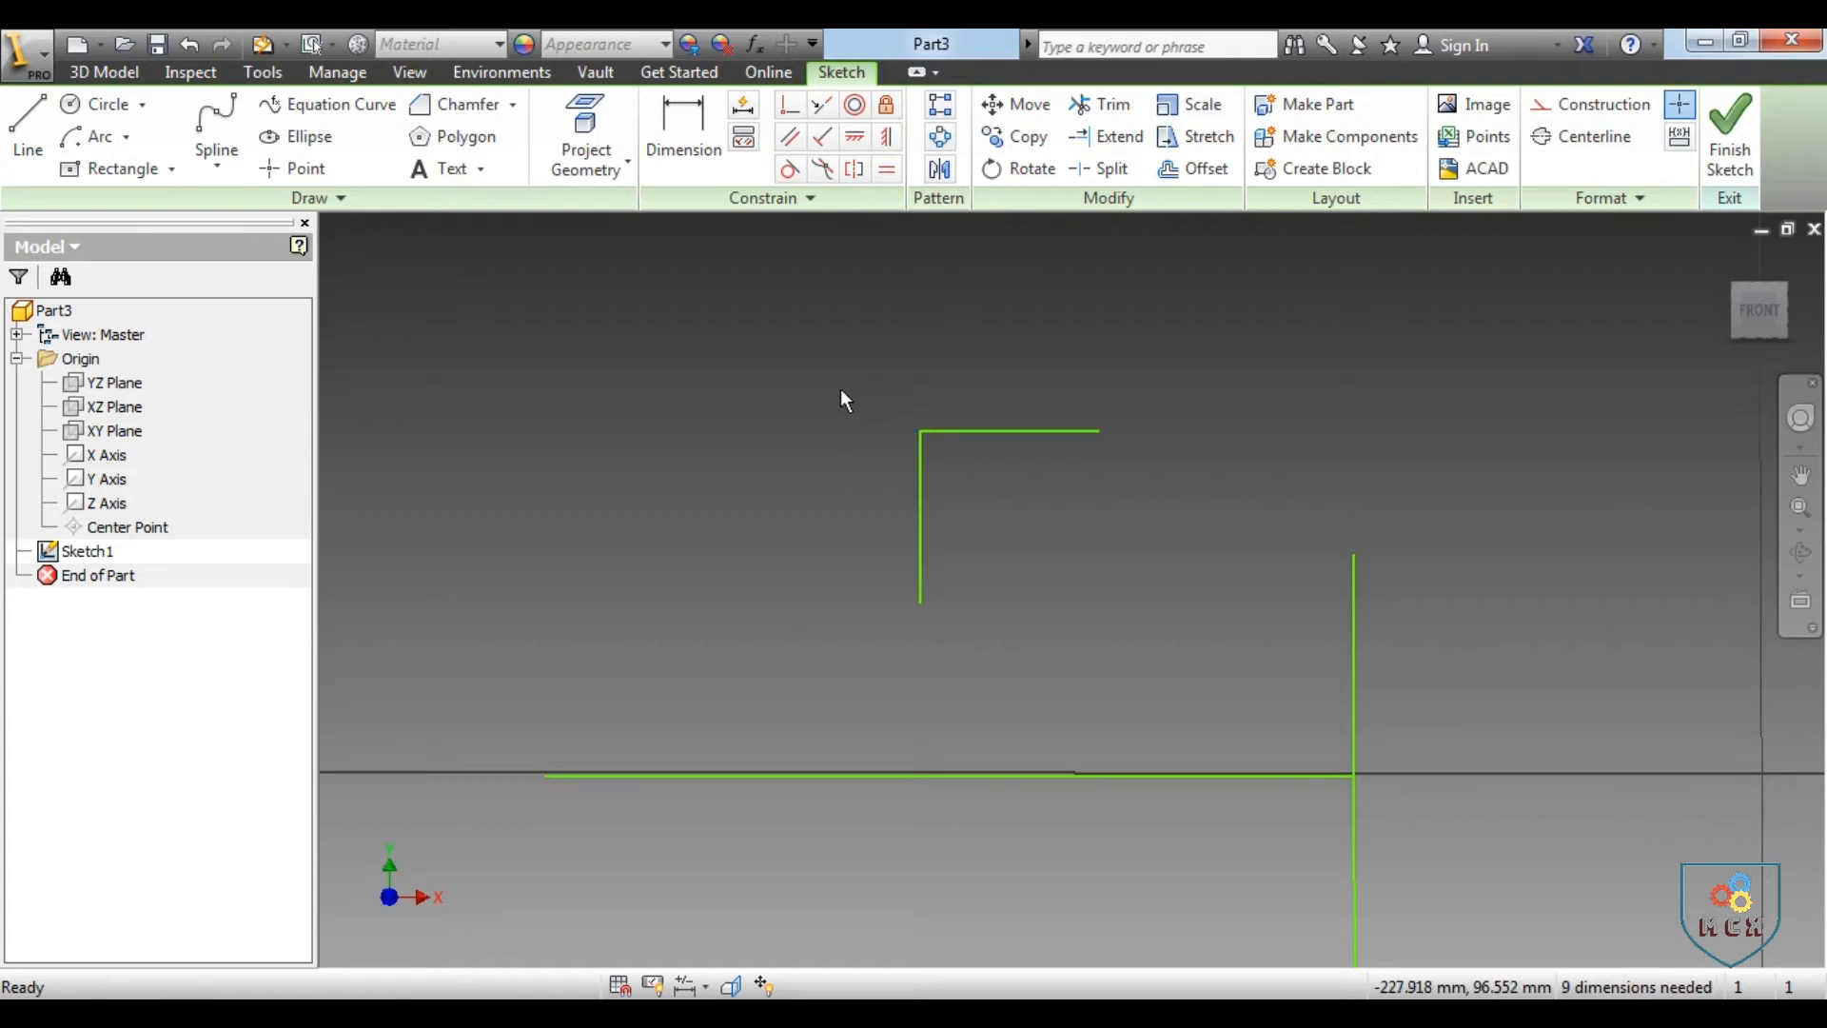
Select all remaining sketch lines and delete them to empty the sketch
scroll(846, 398, "up", 2)
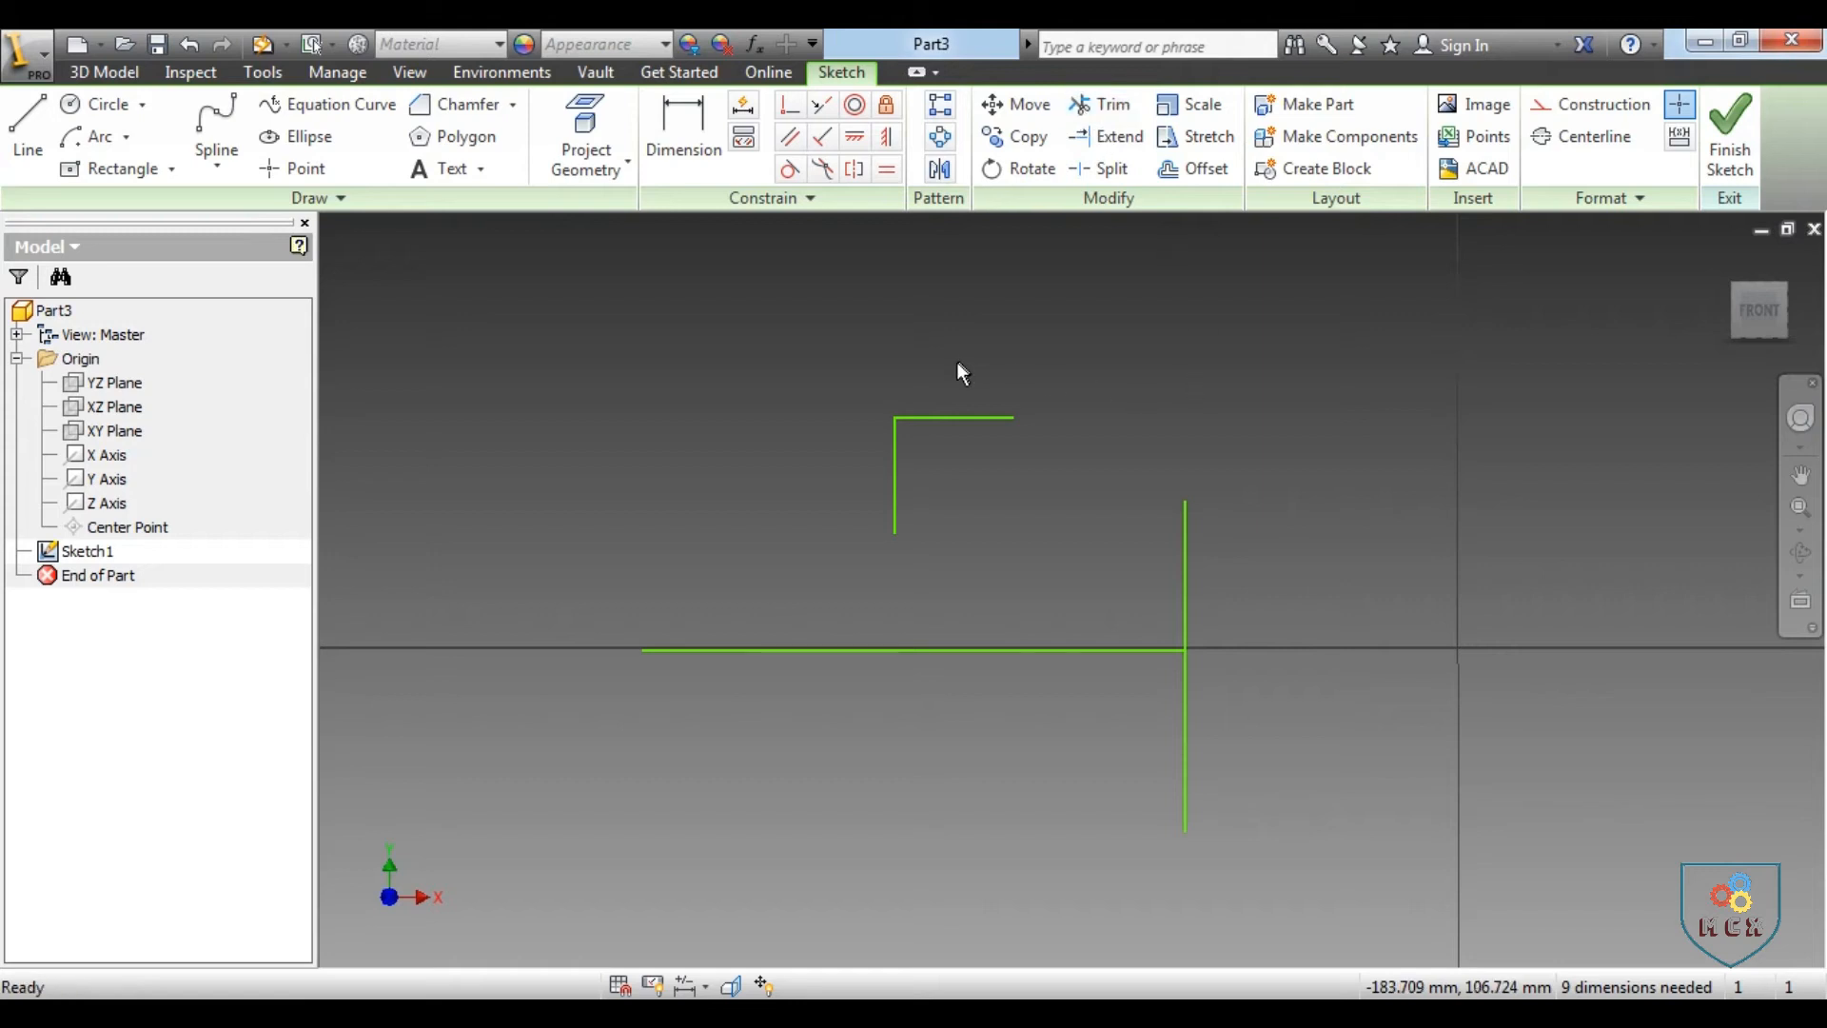
scroll(956, 362, "up", 2)
mouse_move(649, 282)
left_mouse_down()
mouse_move(1022, 605)
mouse_move(1252, 718)
mouse_move(1262, 780)
left_mouse_up()
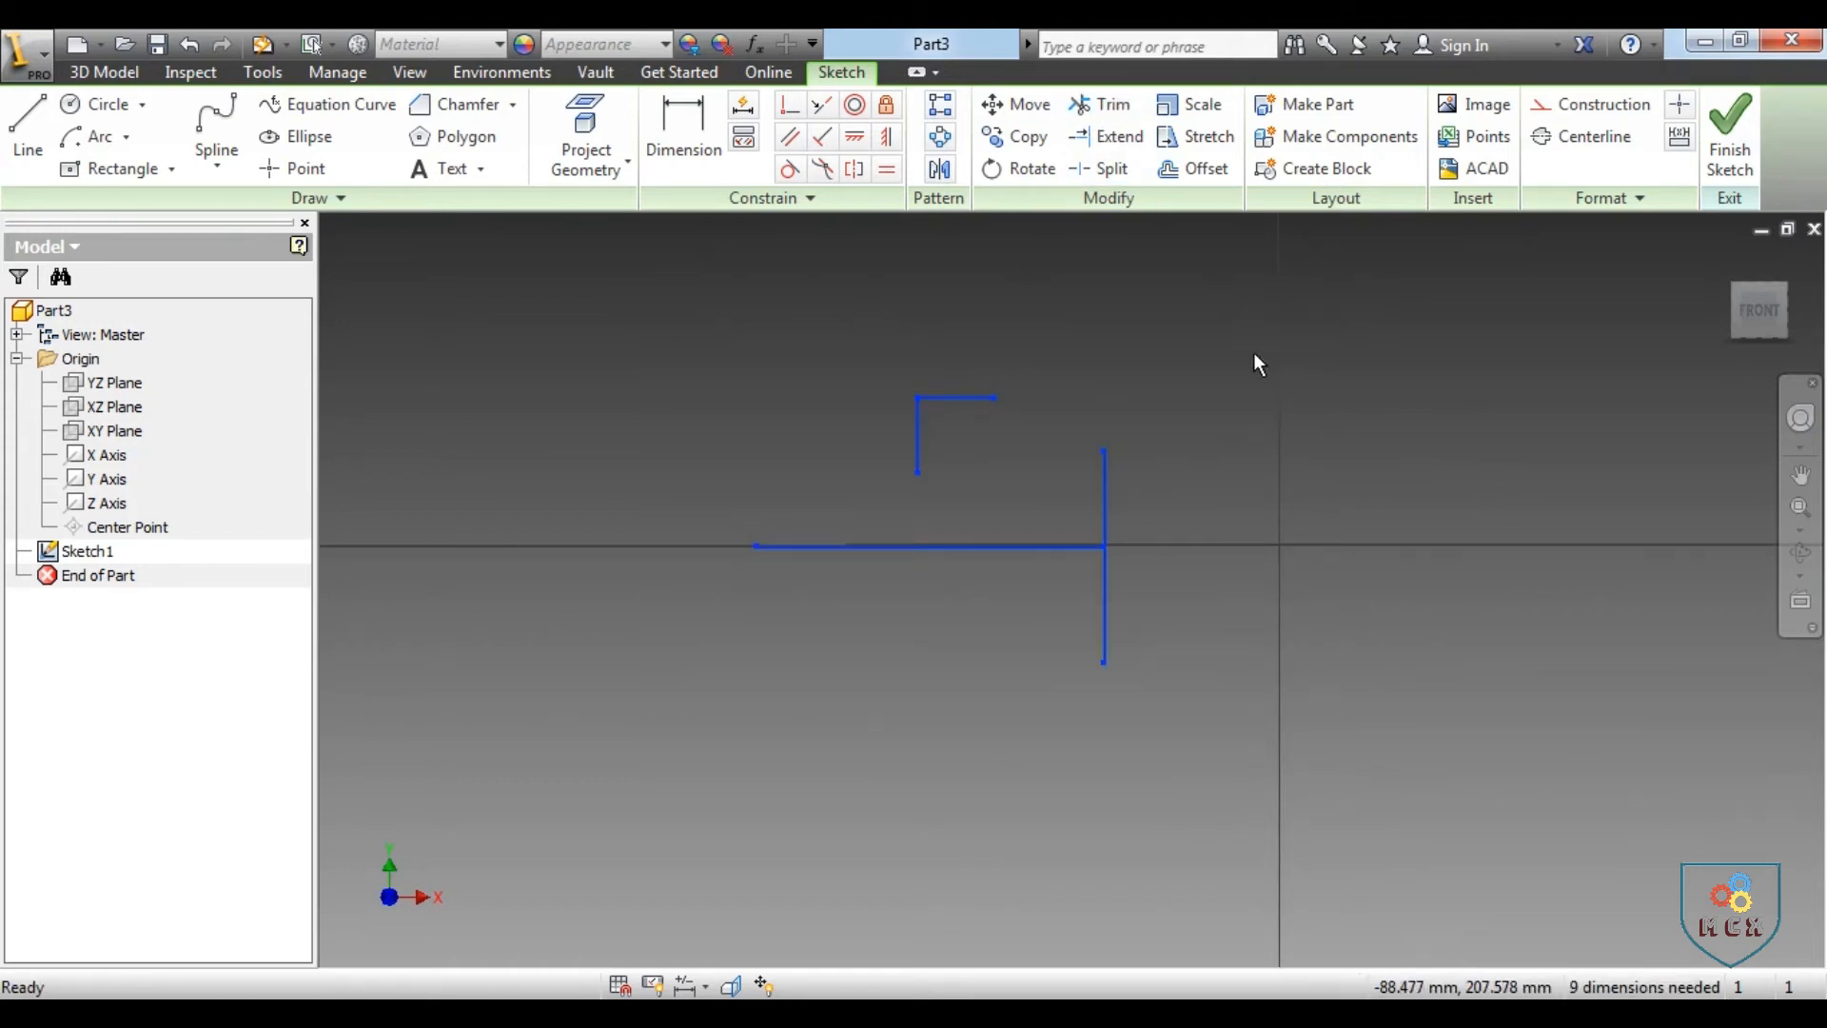
key("Delete")
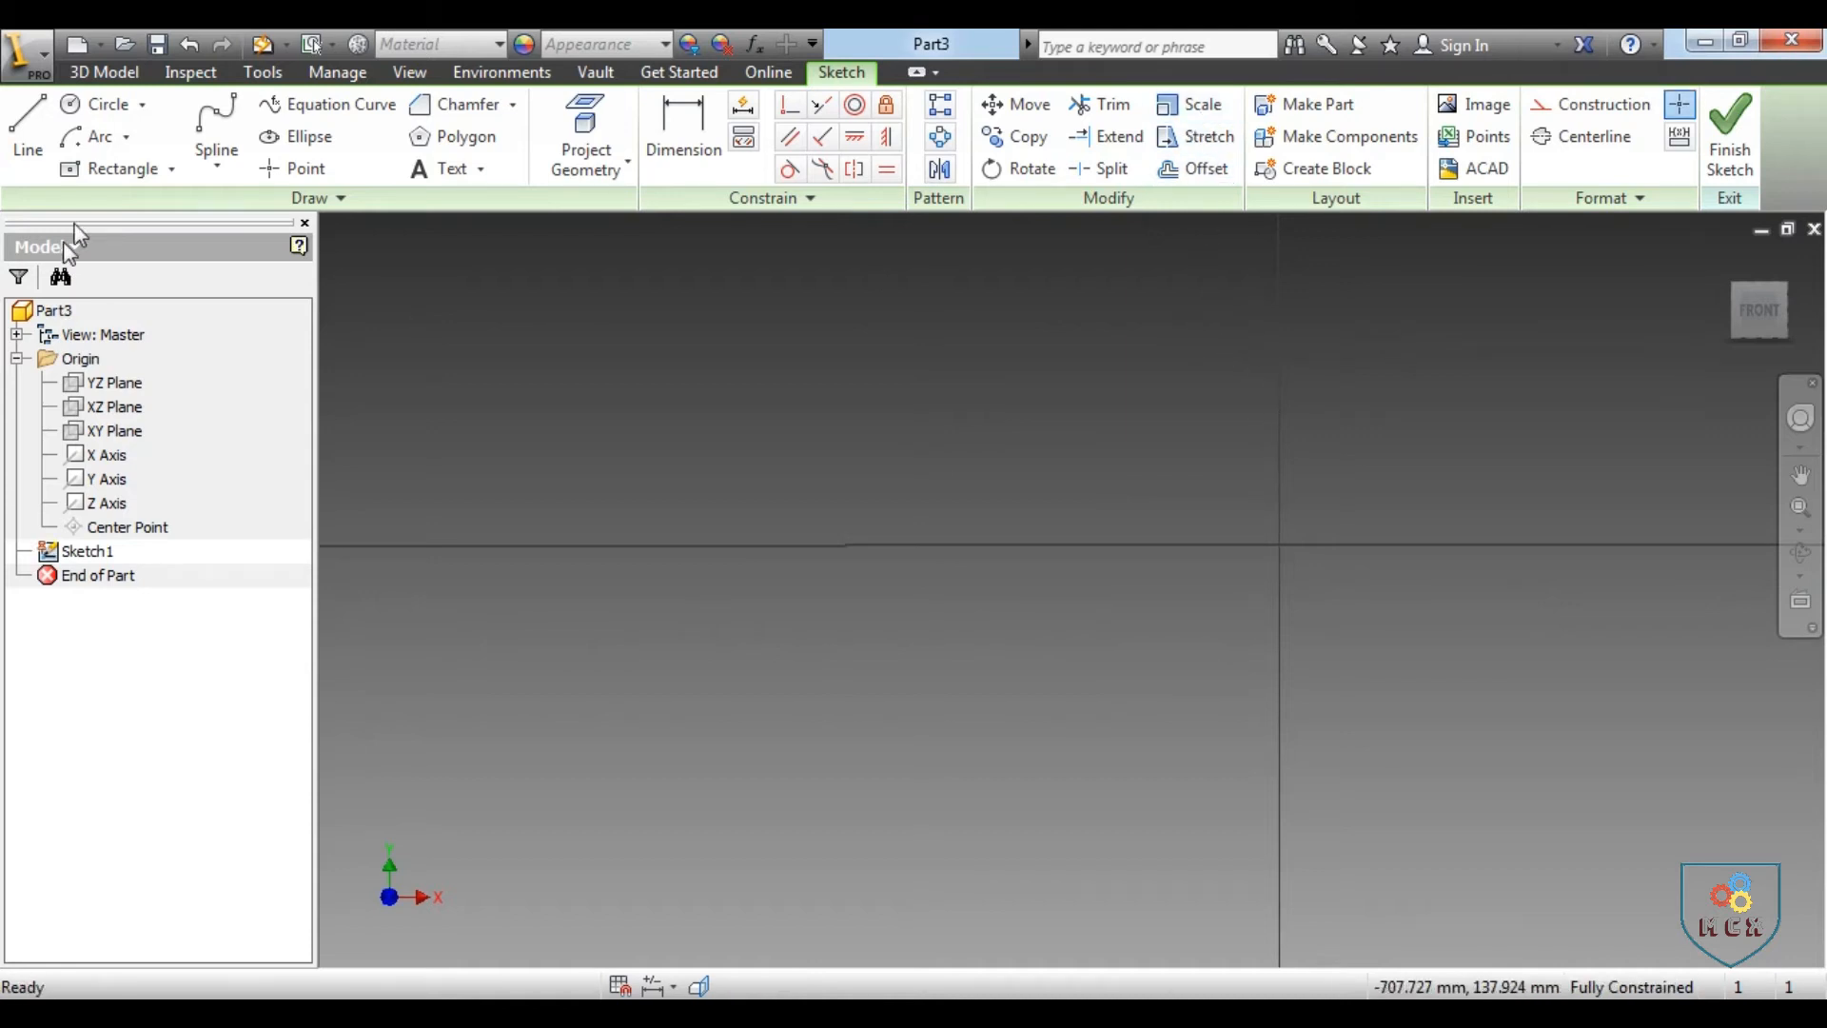
Sketch a center-point rectangle 50 mm wide and 25 mm high, left of the origin and above the X axis
left_click(83, 172)
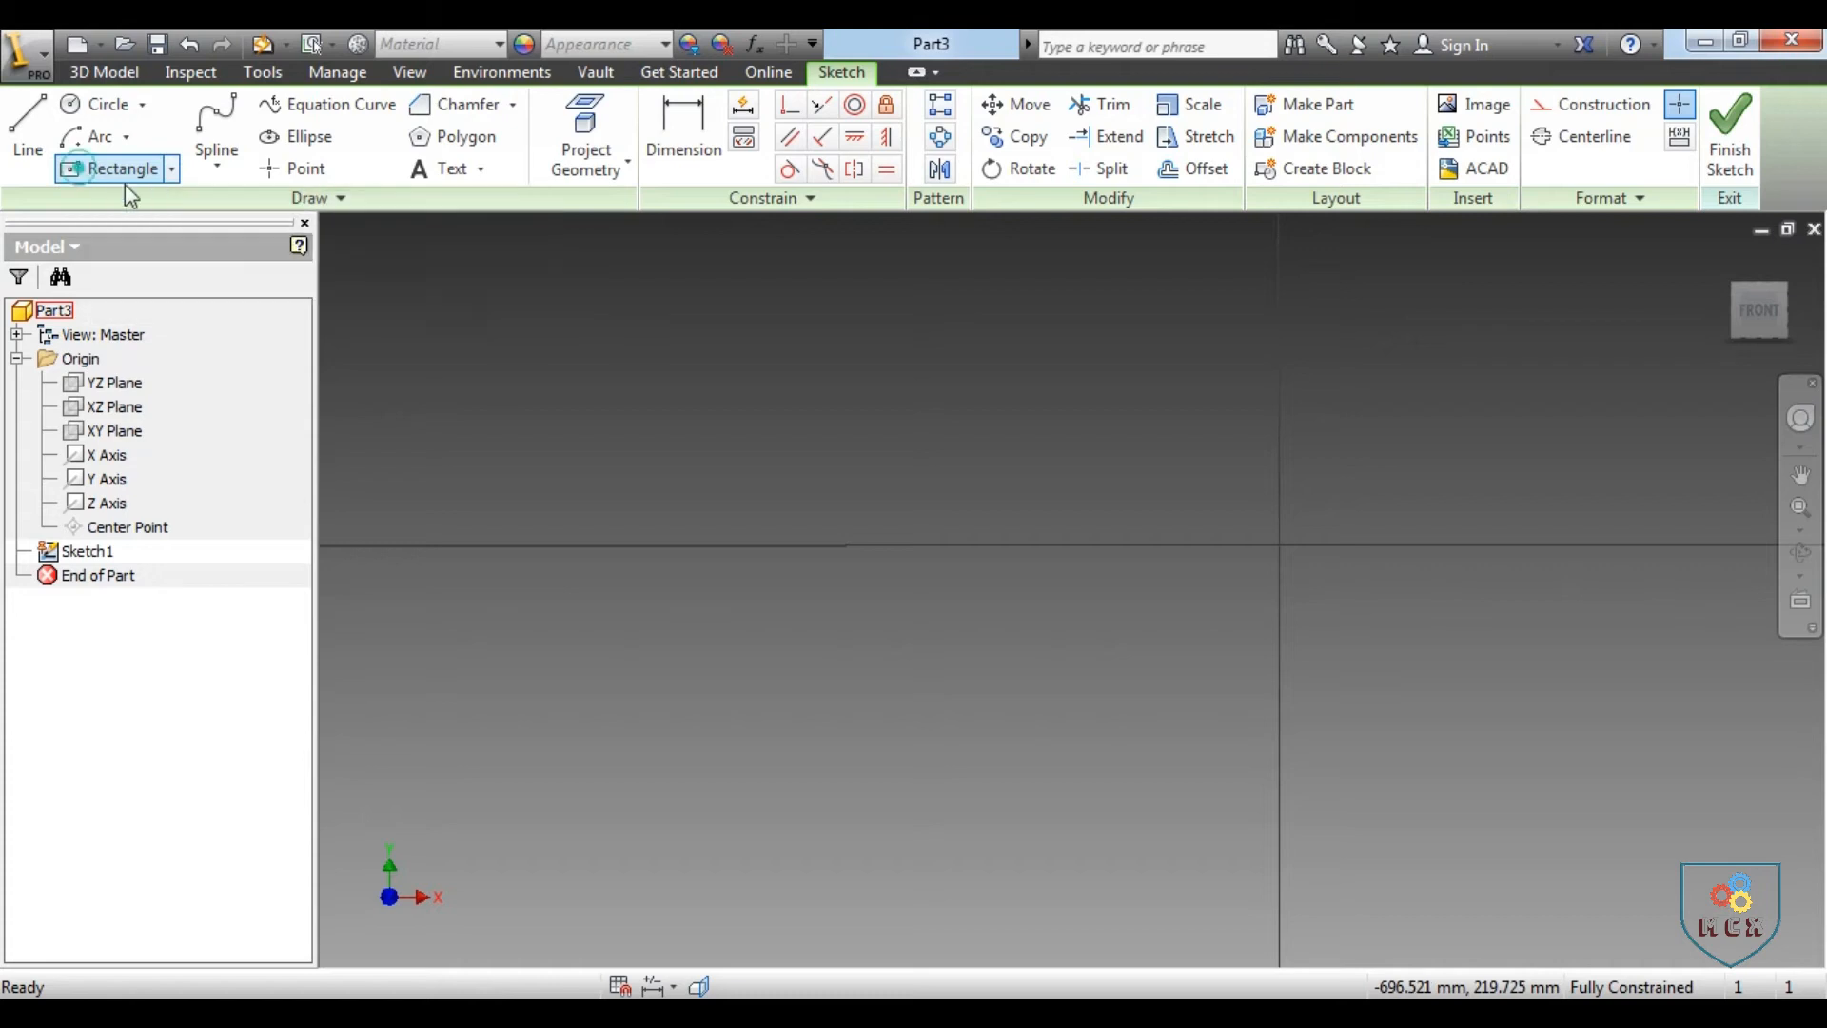
left_click(830, 470)
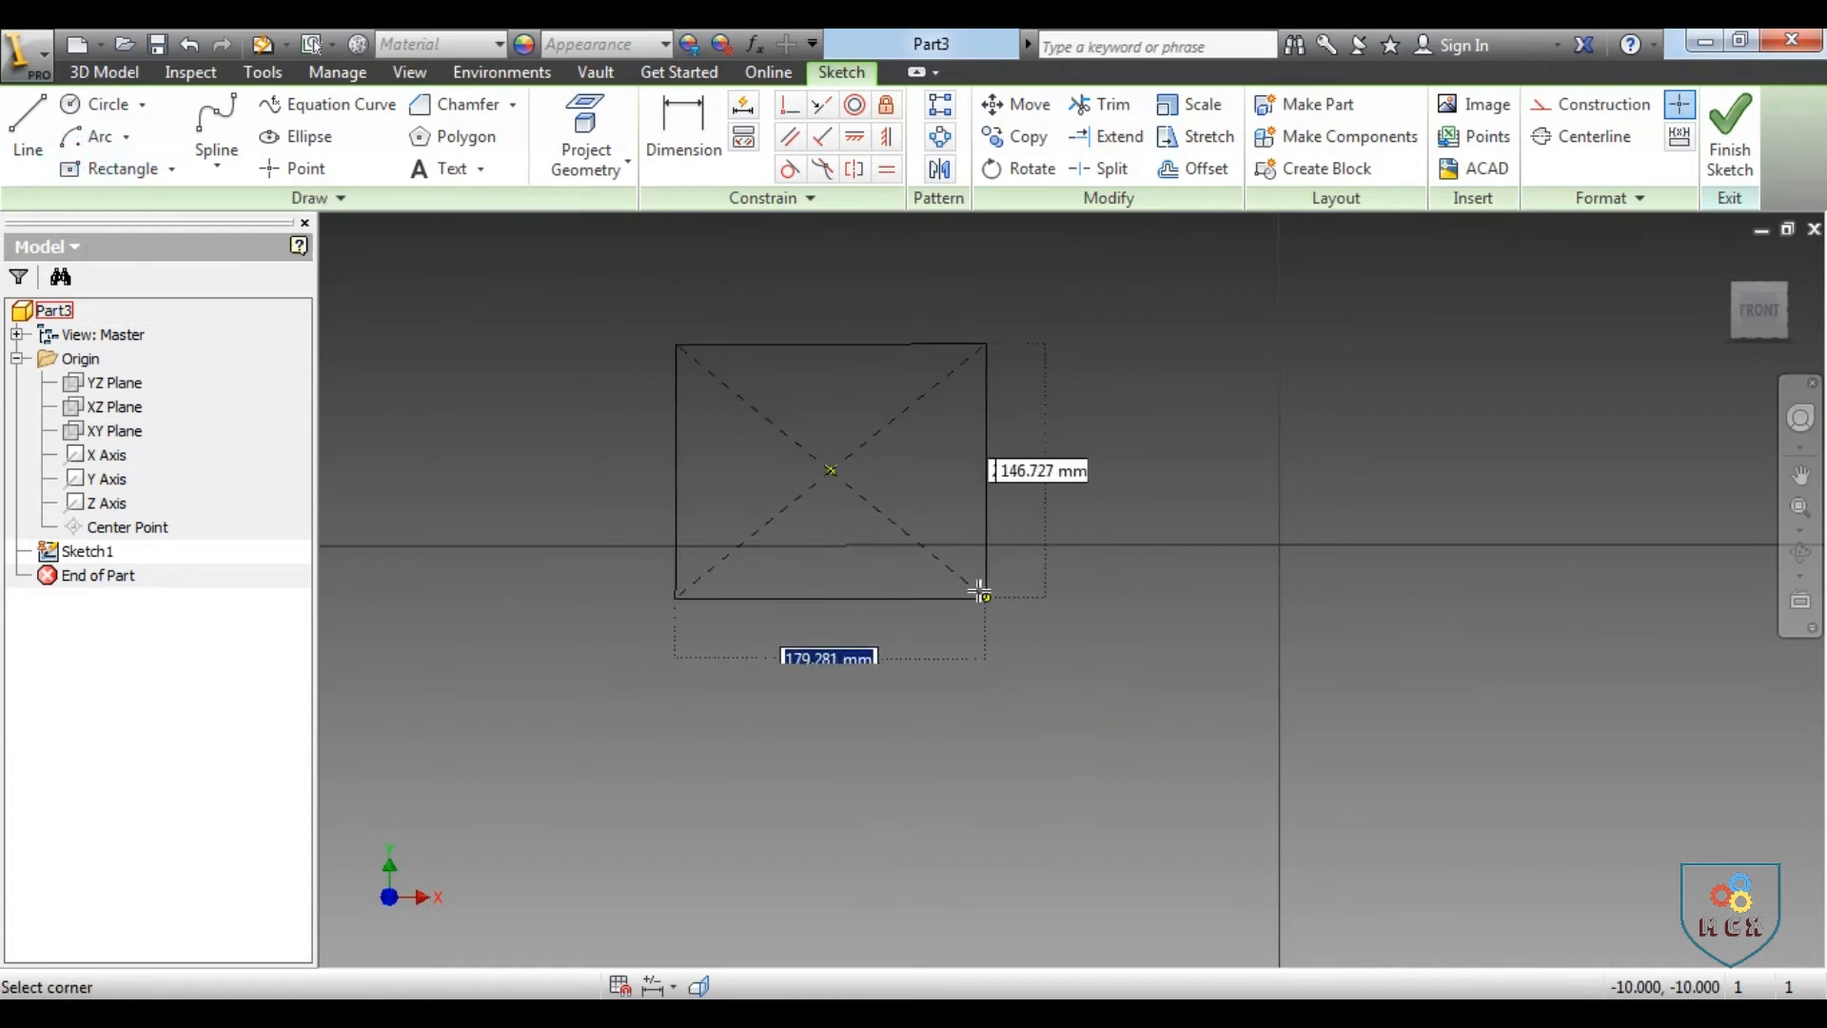
type("50")
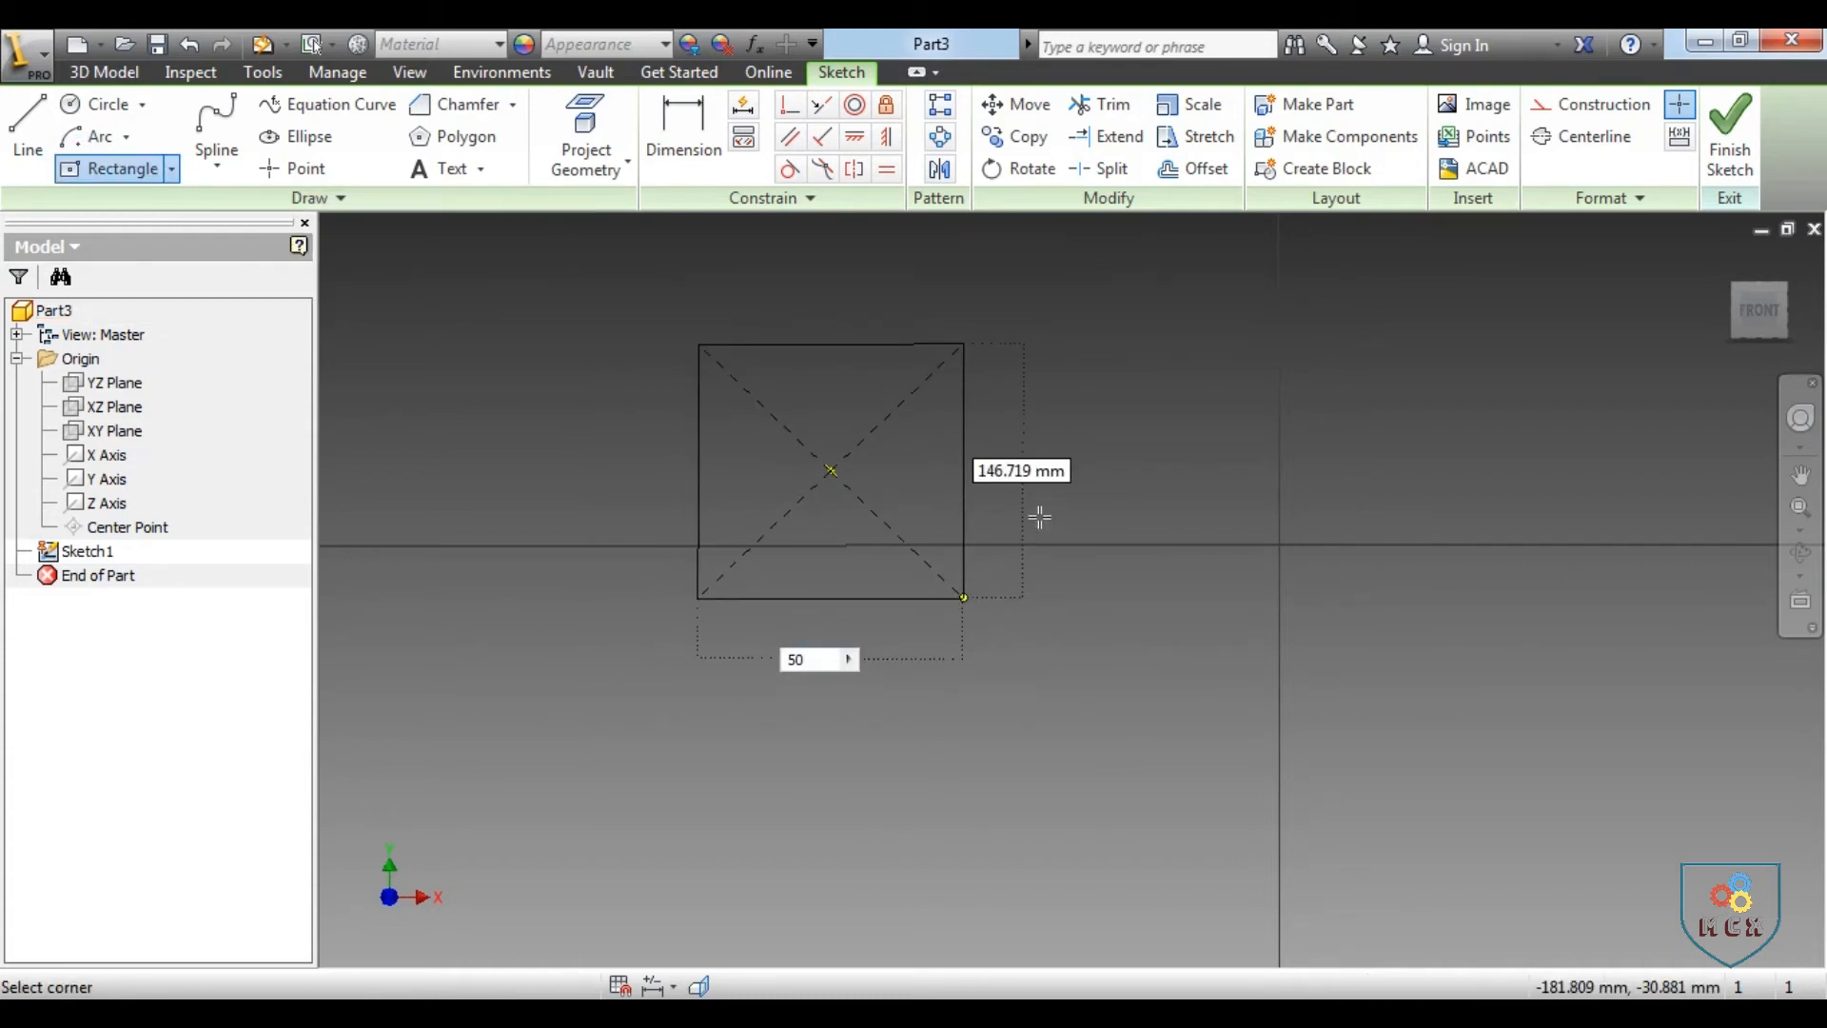
key("Tab")
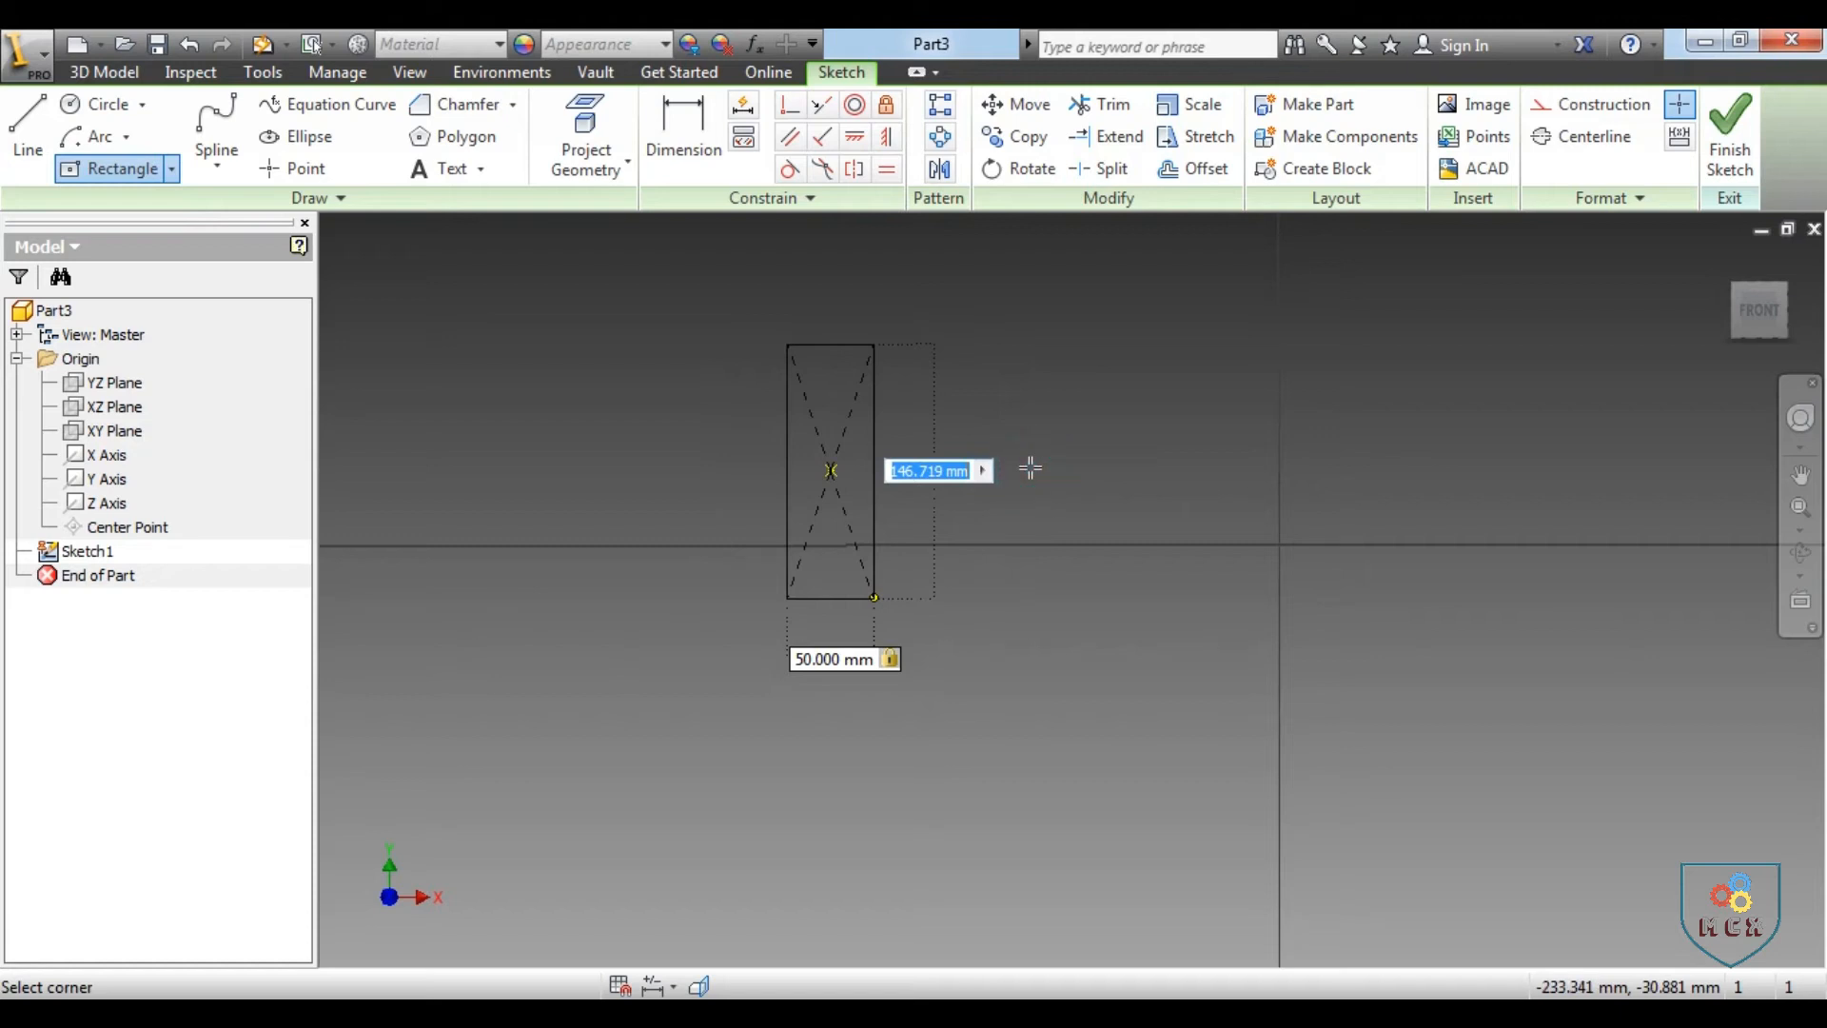
type("25")
key("Tab")
key("Return")
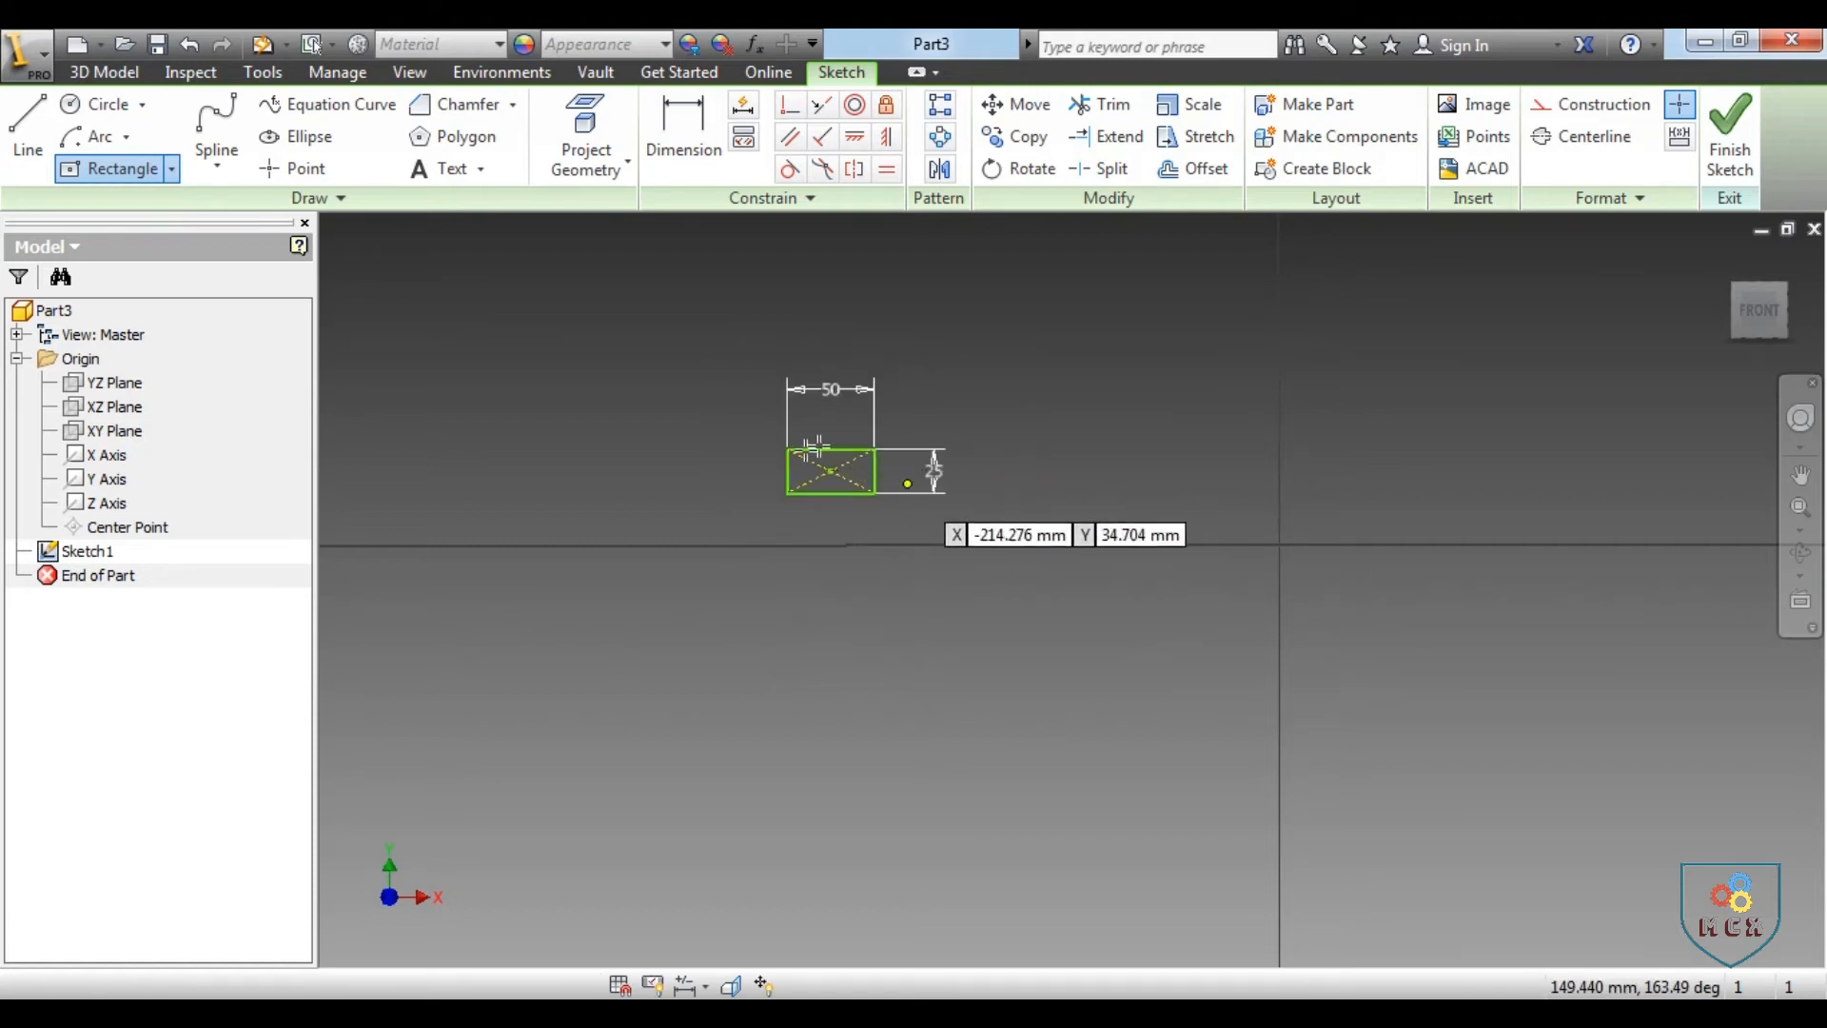
Sketch a 10 mm diameter circle inside the rectangle, left of its center point
scroll(814, 445, "down", 5)
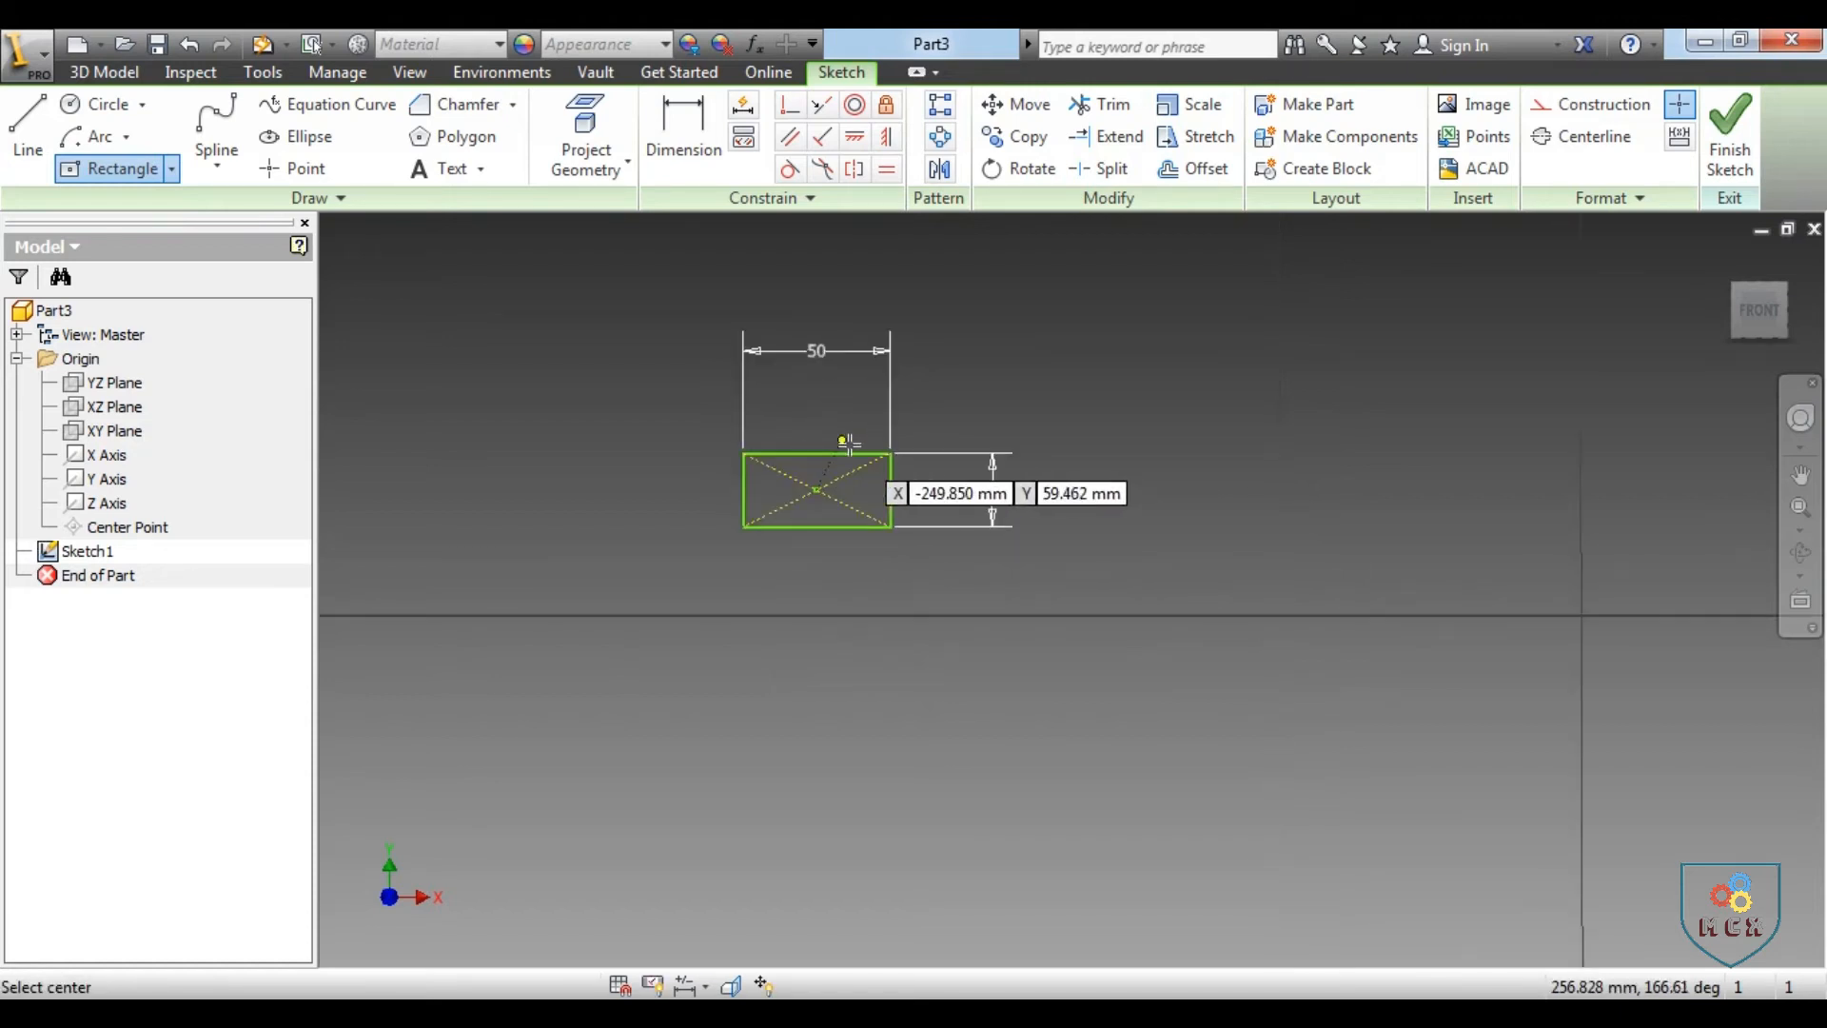
left_click(87, 107)
left_click(682, 526)
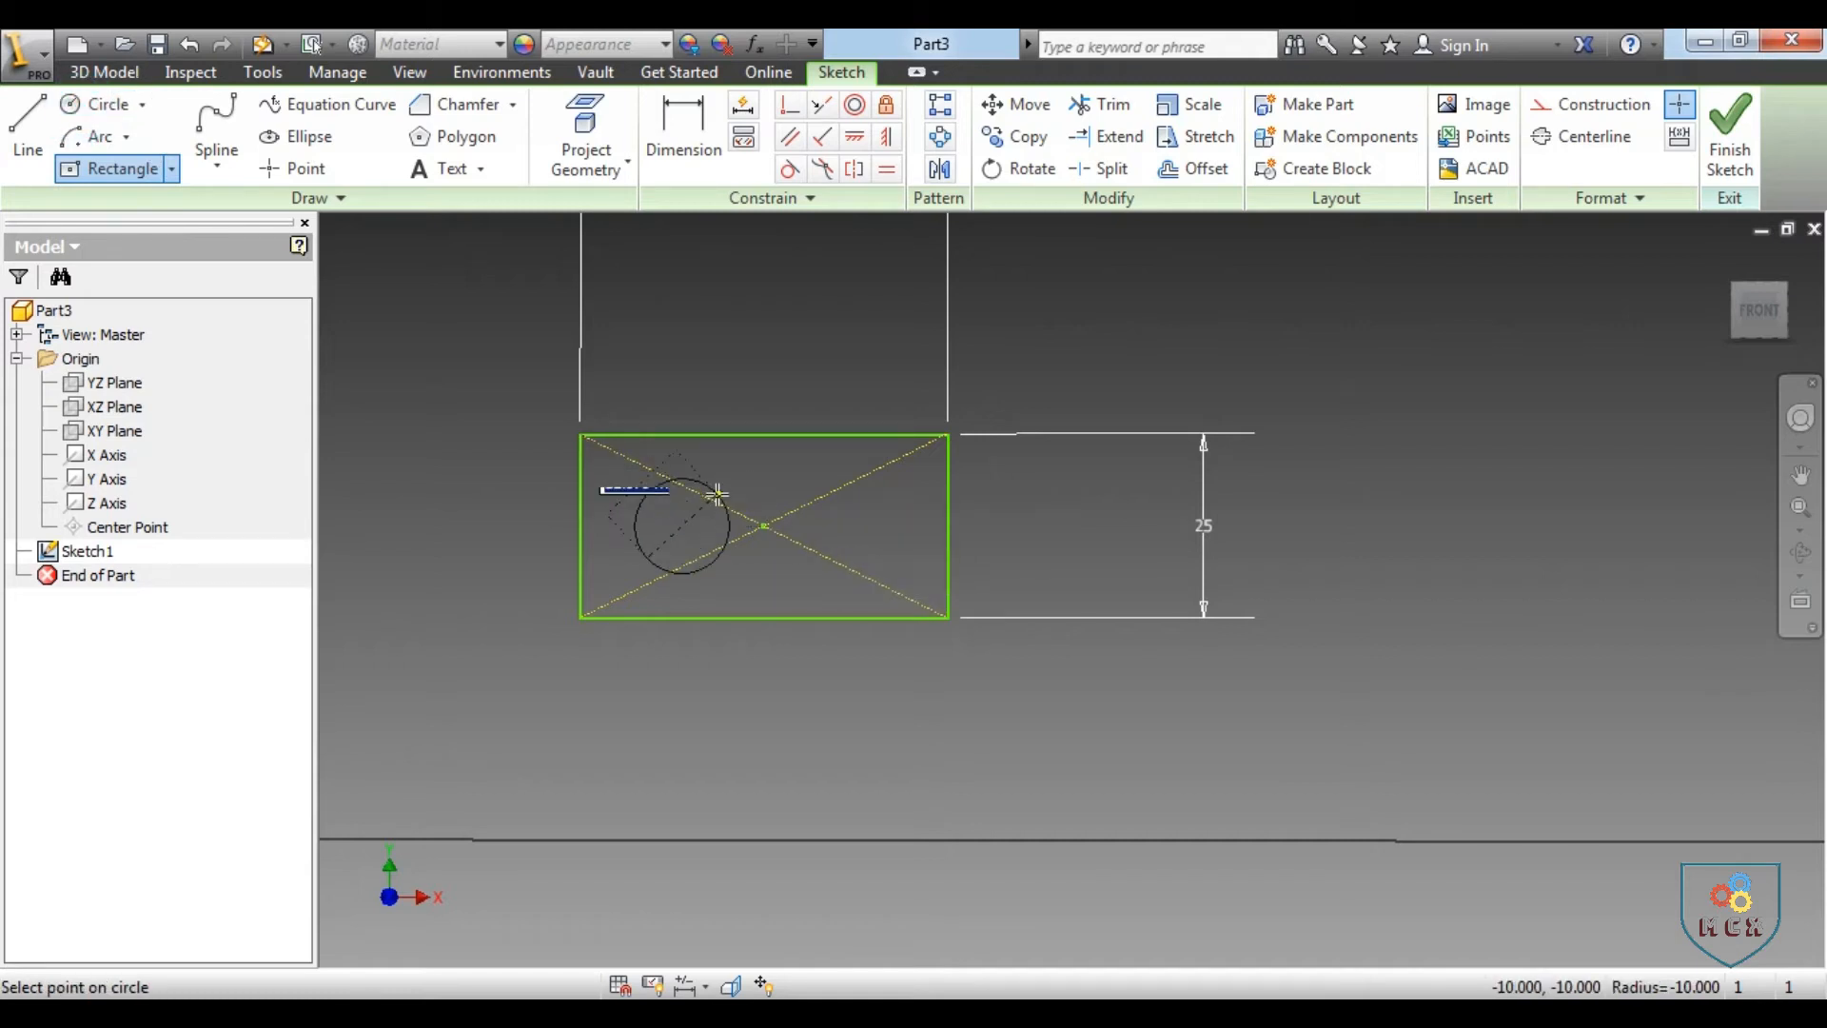
type("10")
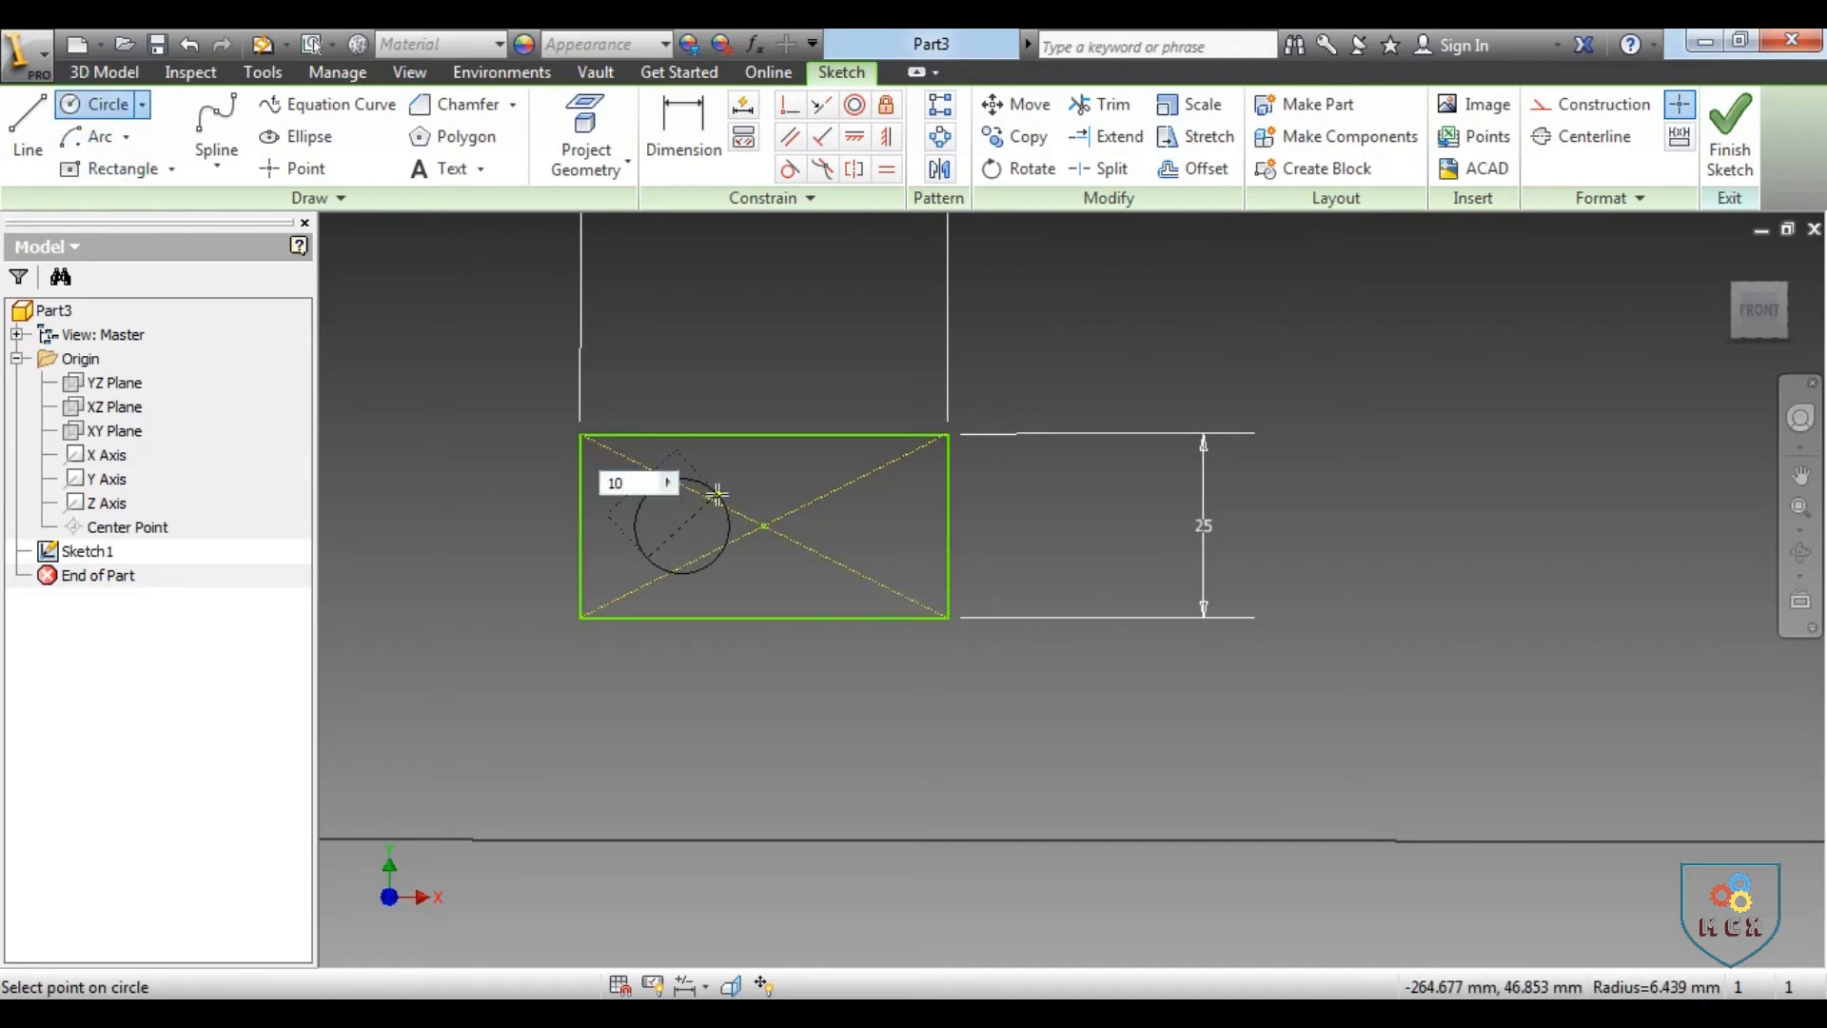
key("Return")
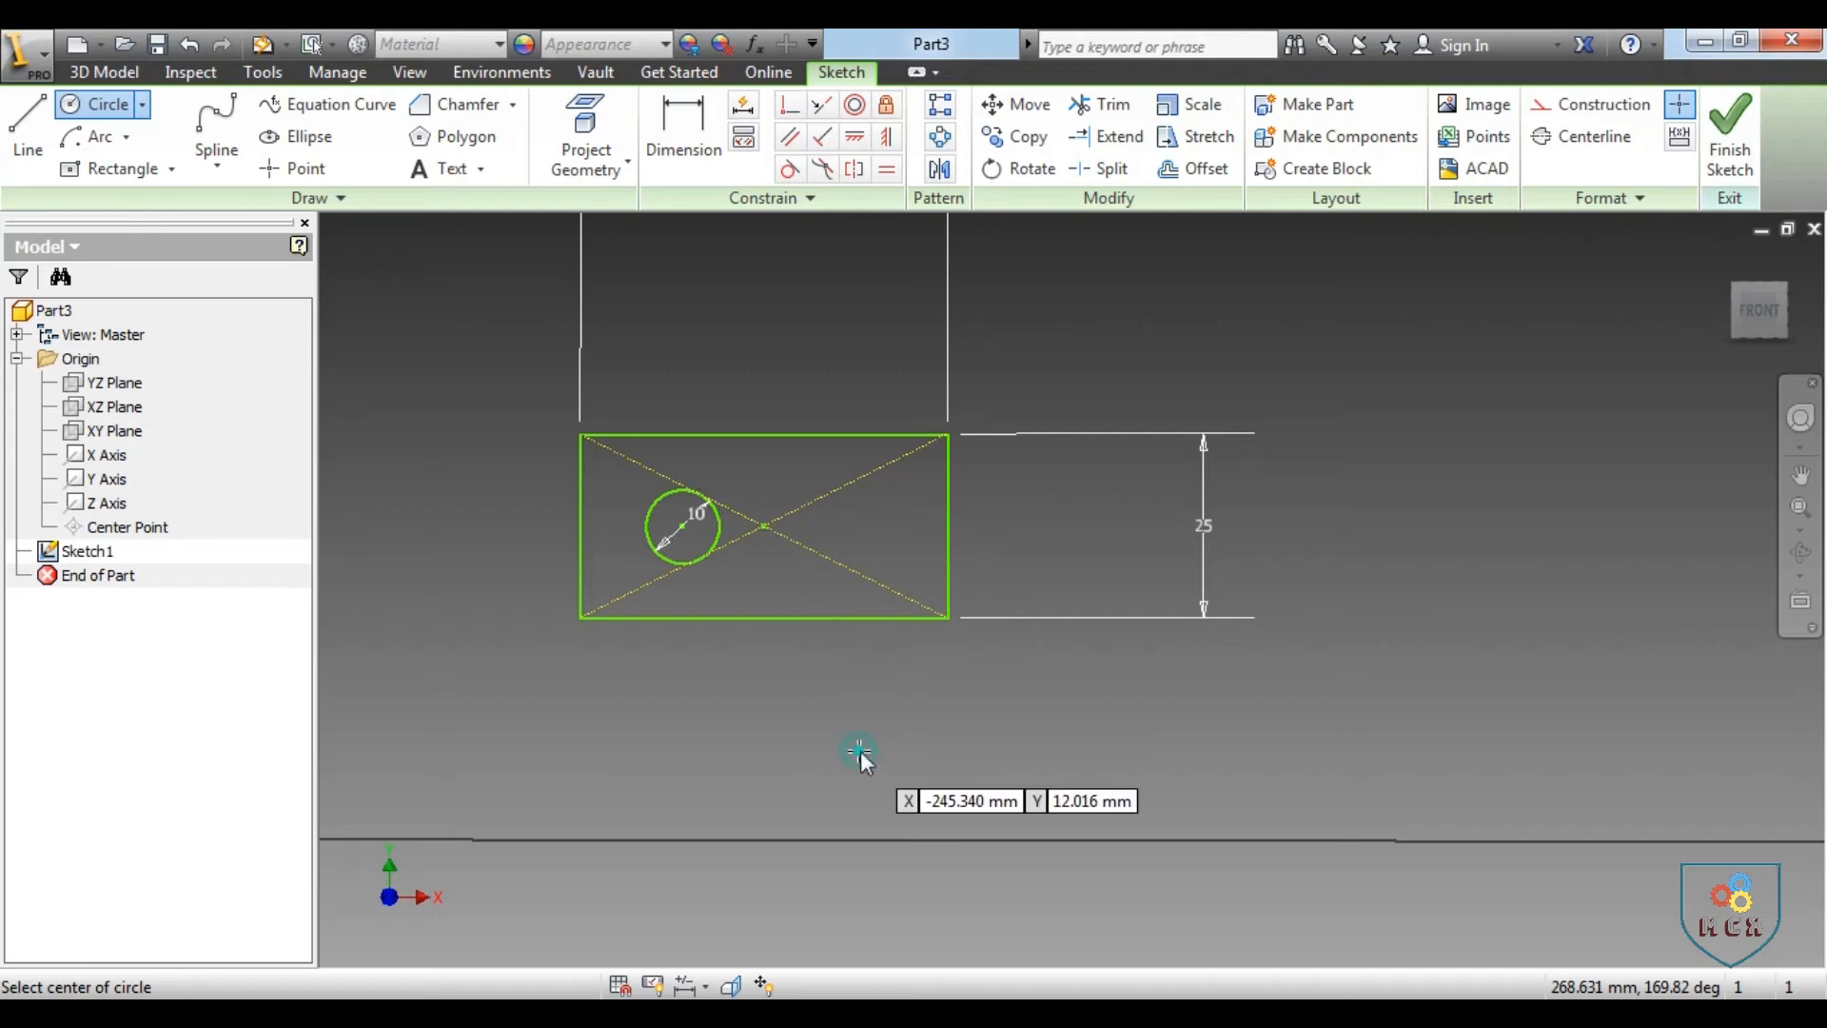
right_click(861, 754)
left_click(954, 749)
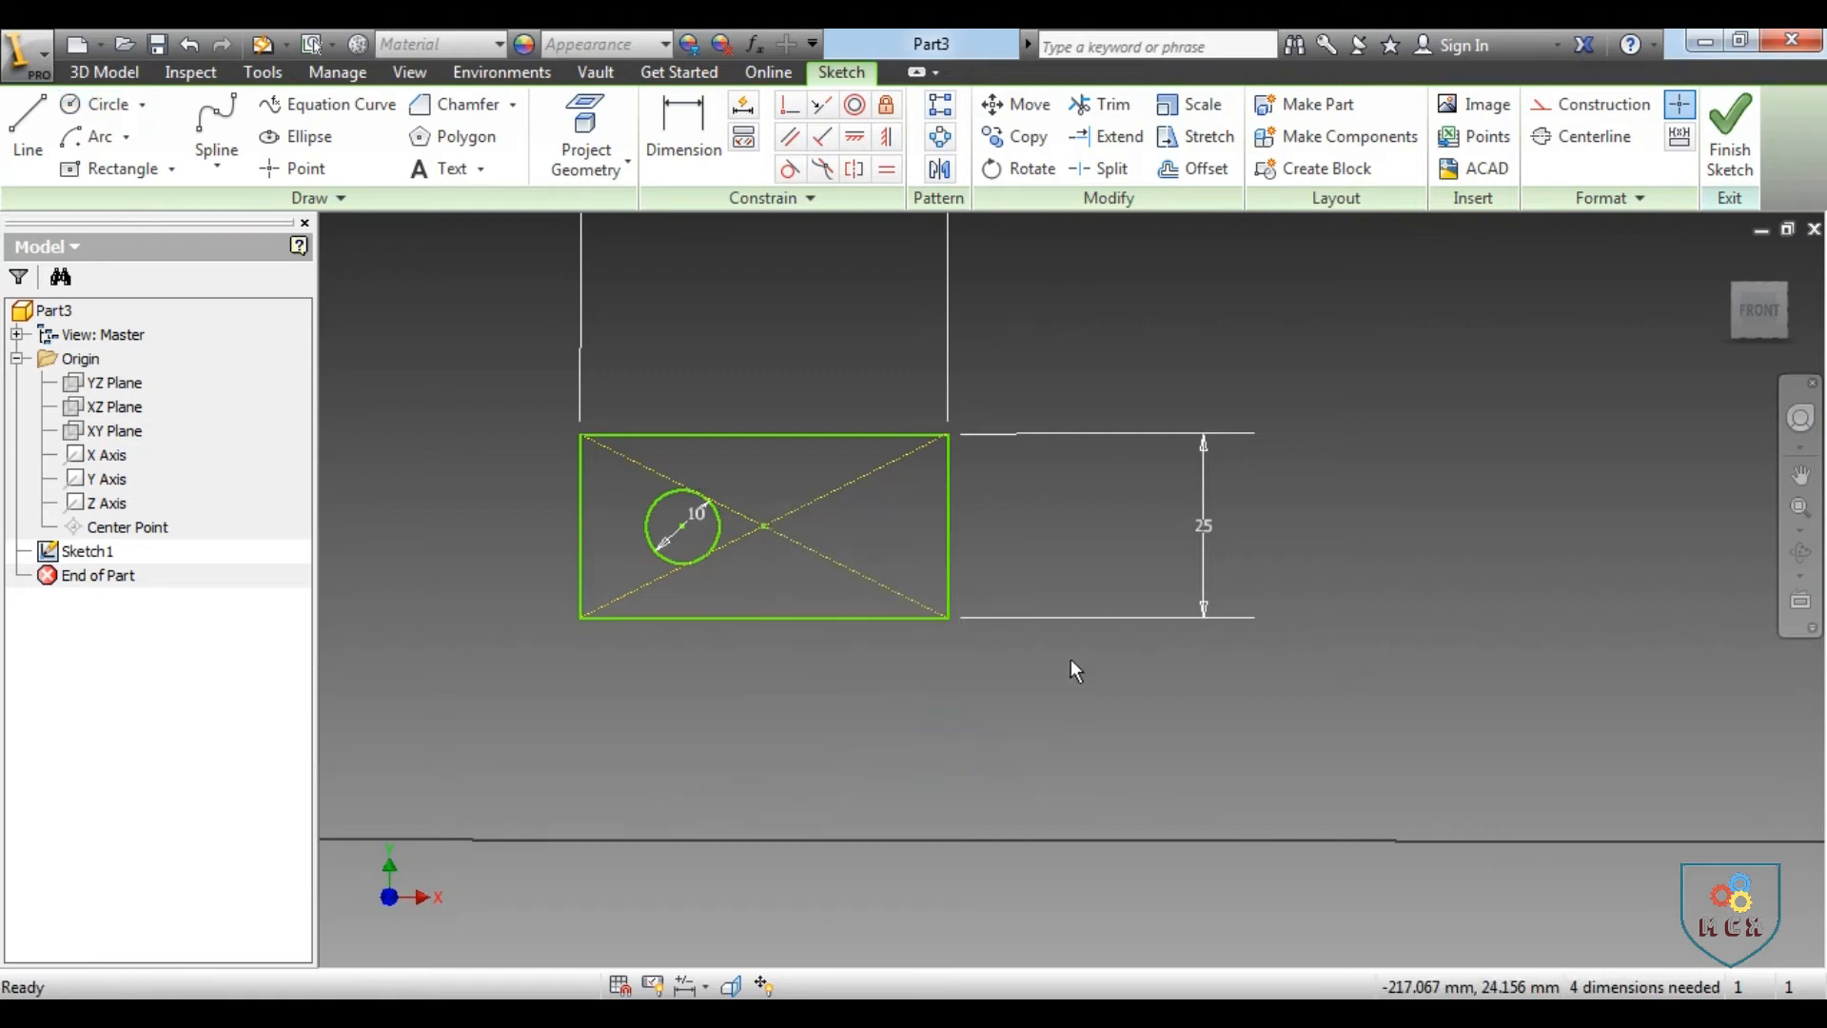
Set the rectangle's width to 100 mm and its height to 50 mm by editing the dimensions
scroll(1072, 662, "up", 3)
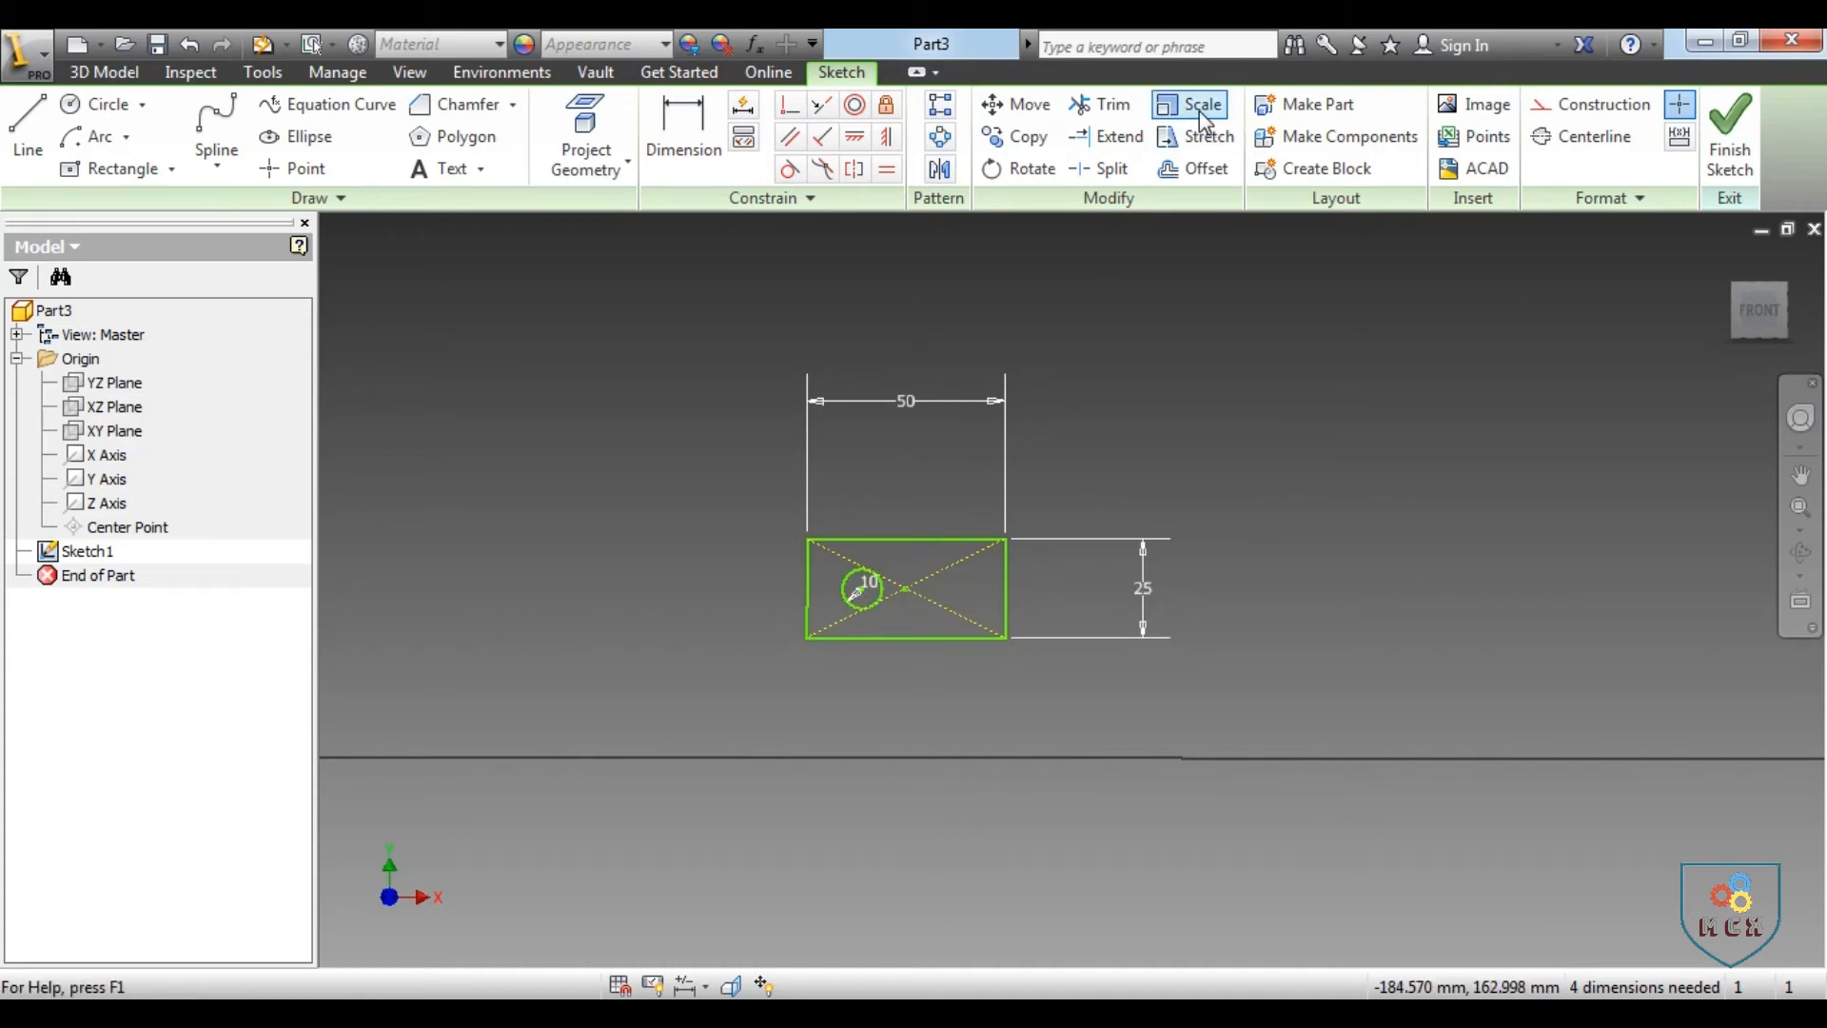
double_click(907, 403)
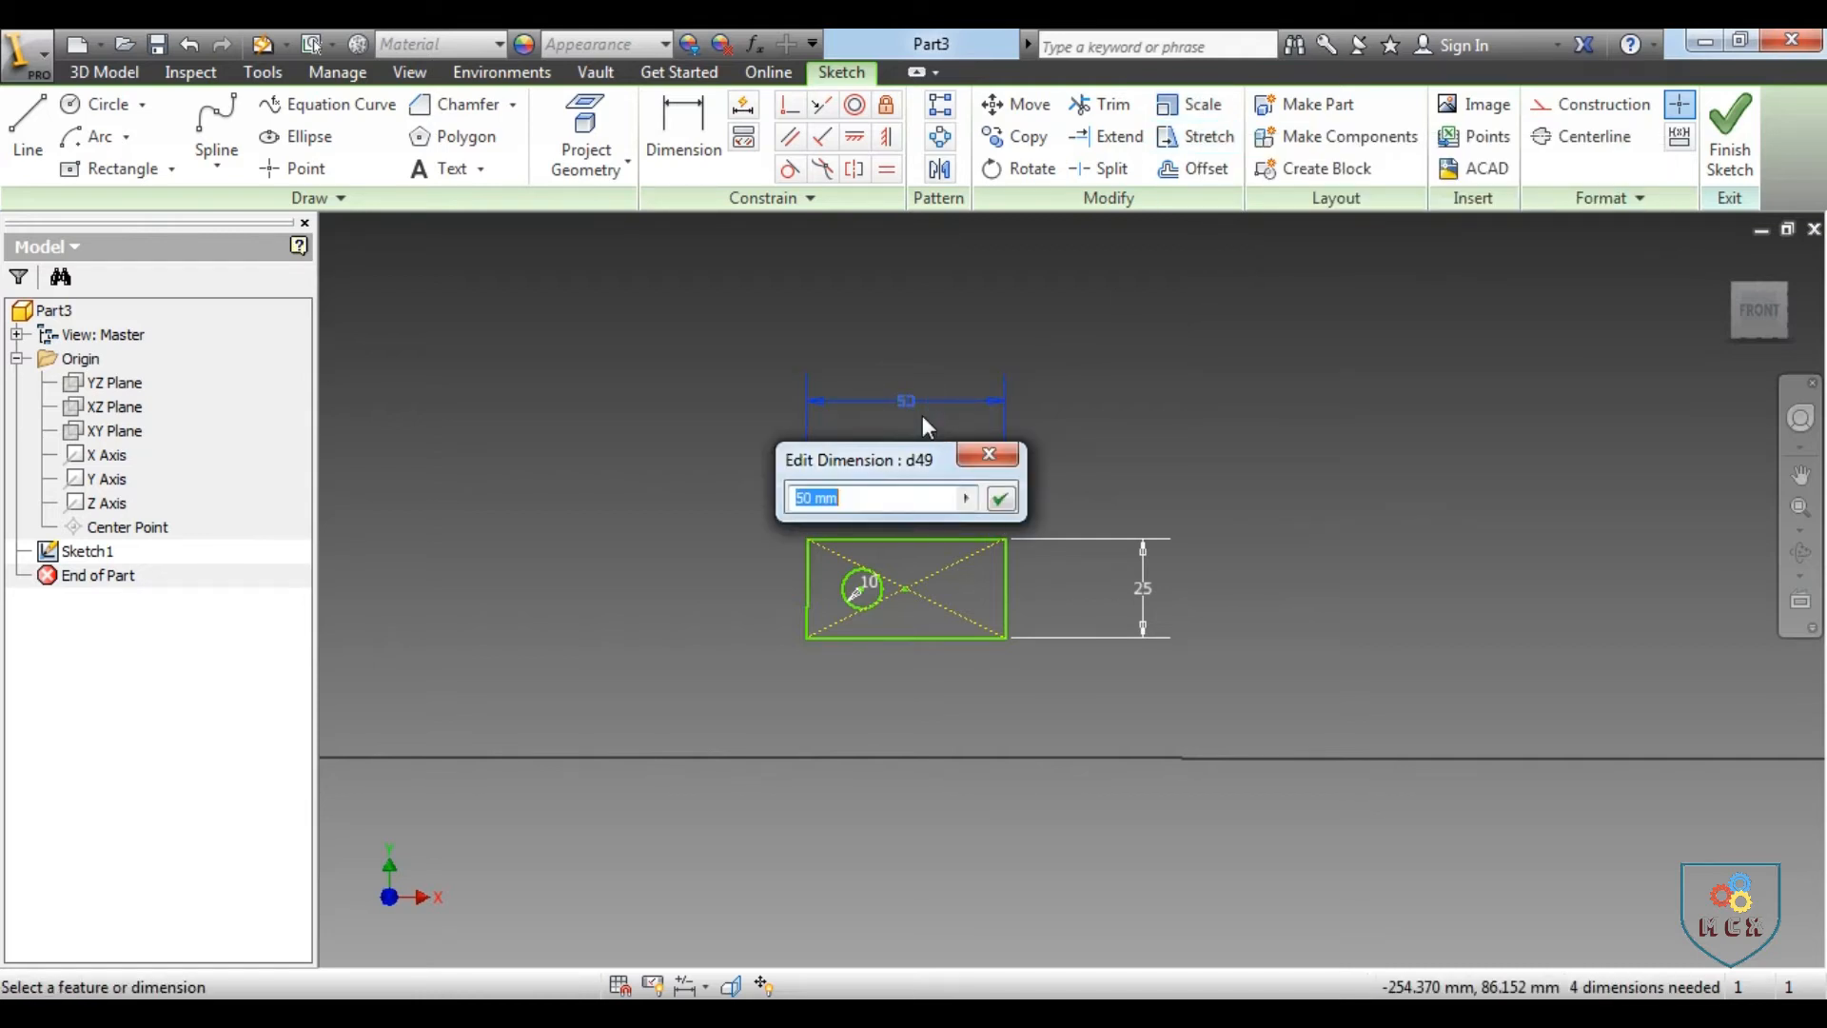
type("100")
key("Return")
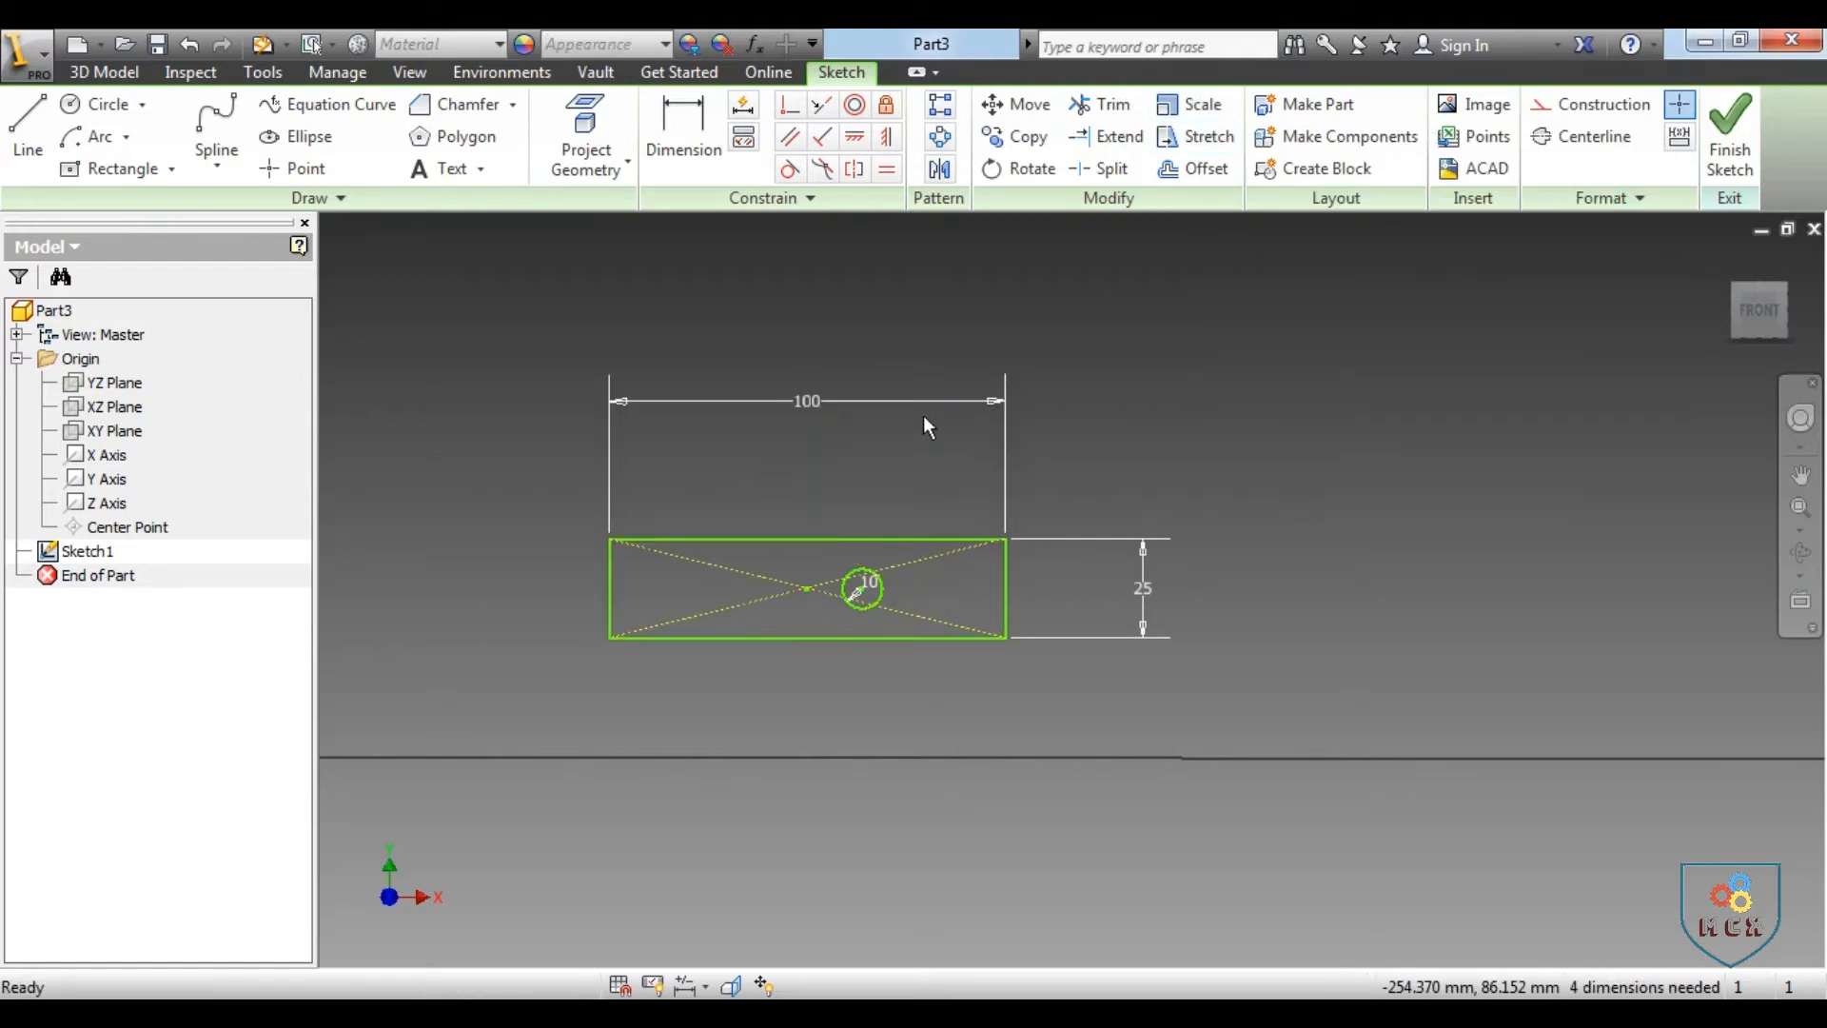
double_click(1148, 595)
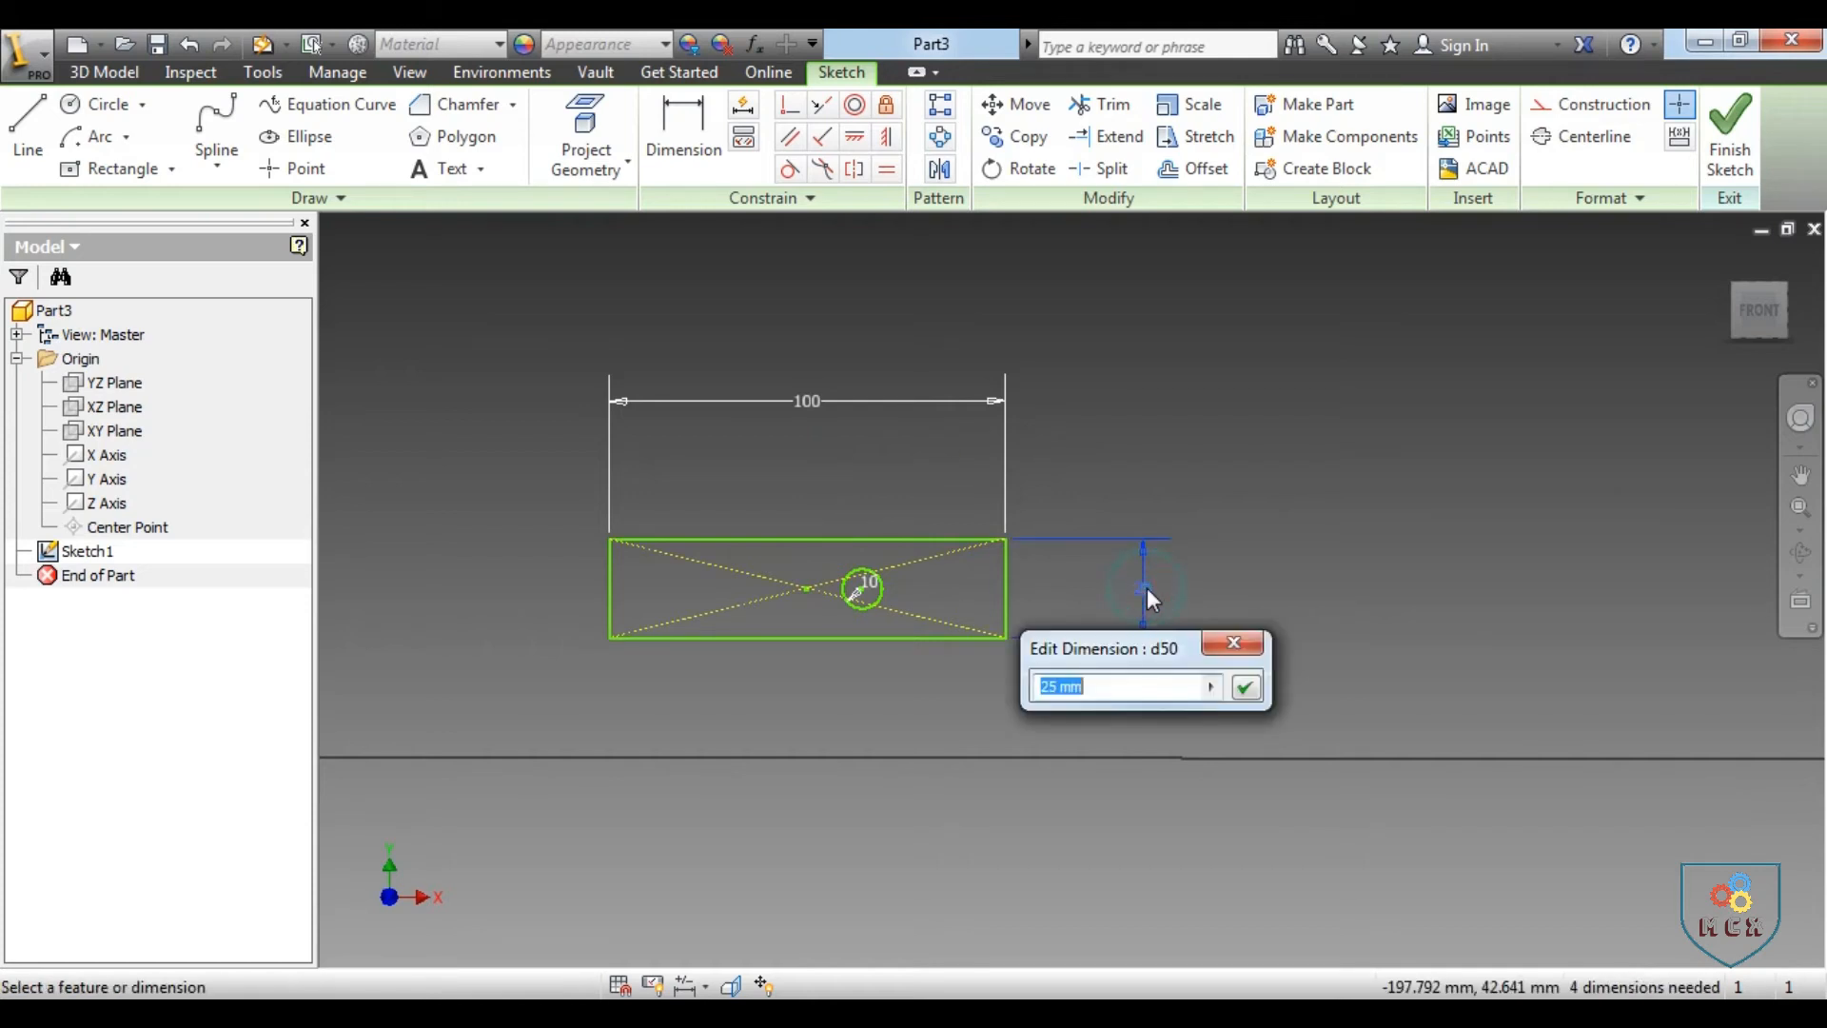
type("50")
key("Return")
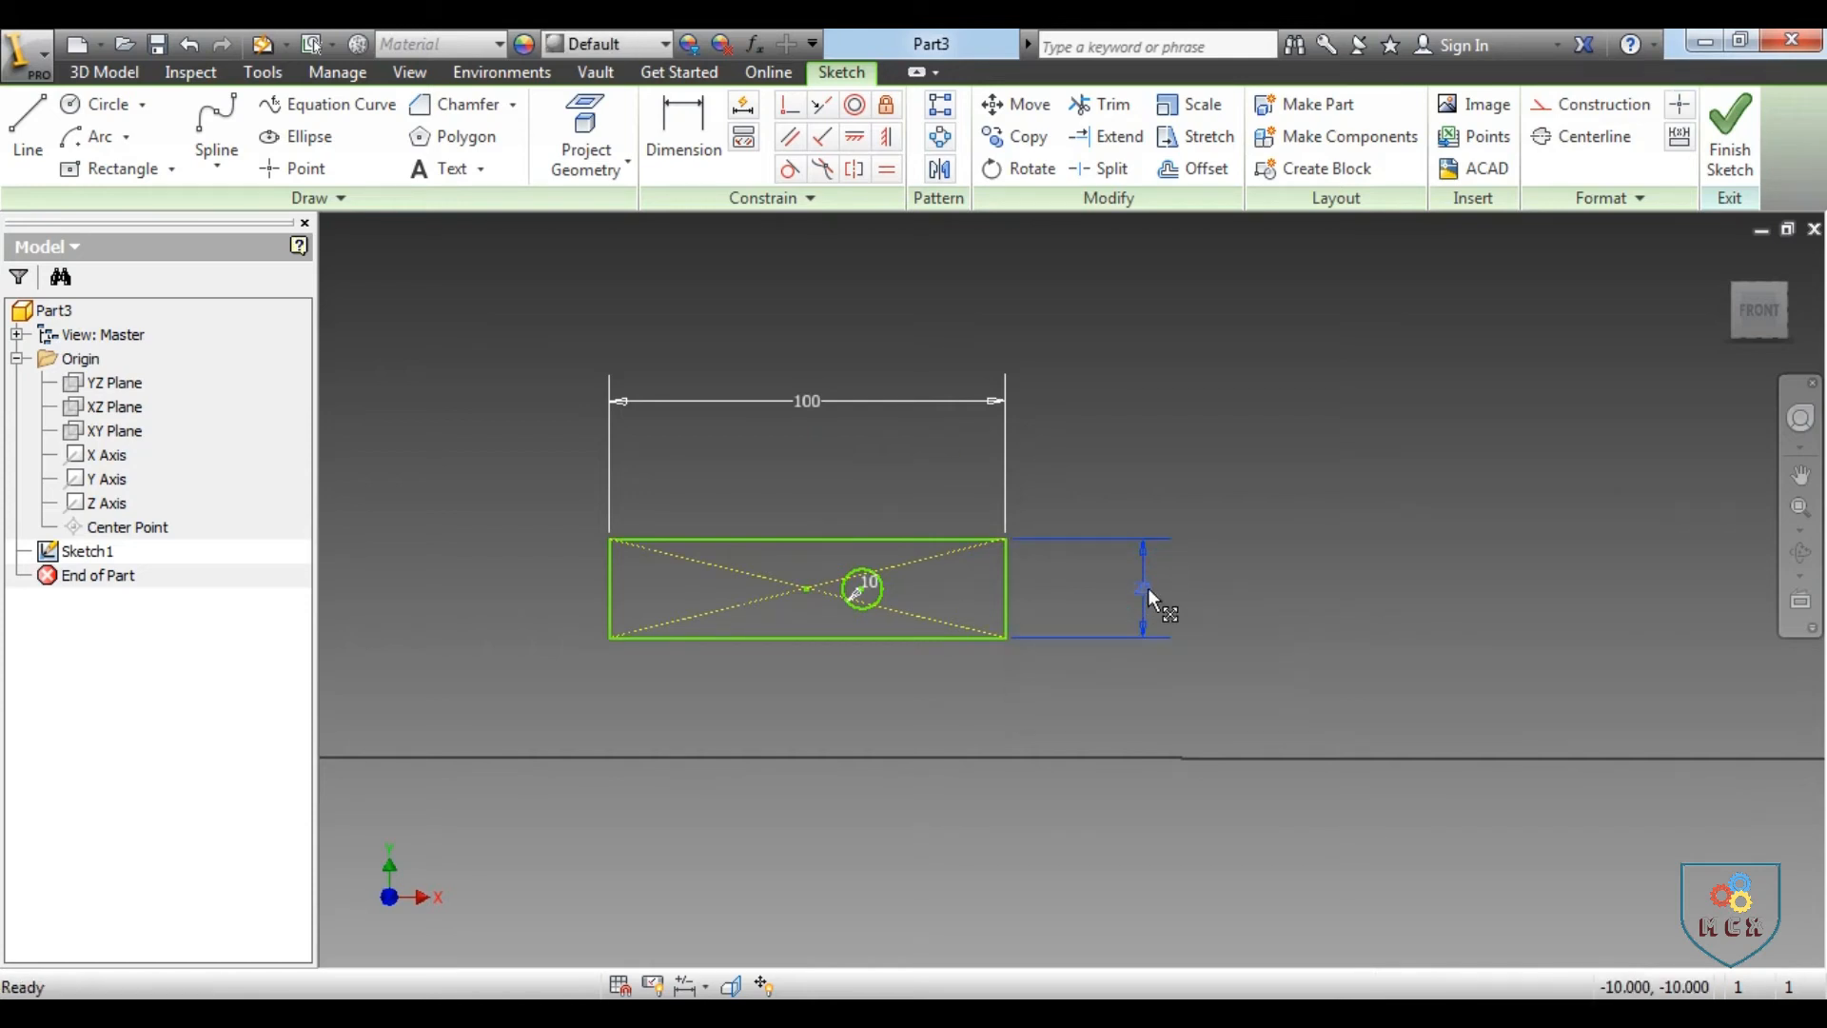
Set the circle's diameter to 20 mm
double_click(880, 592)
type("20")
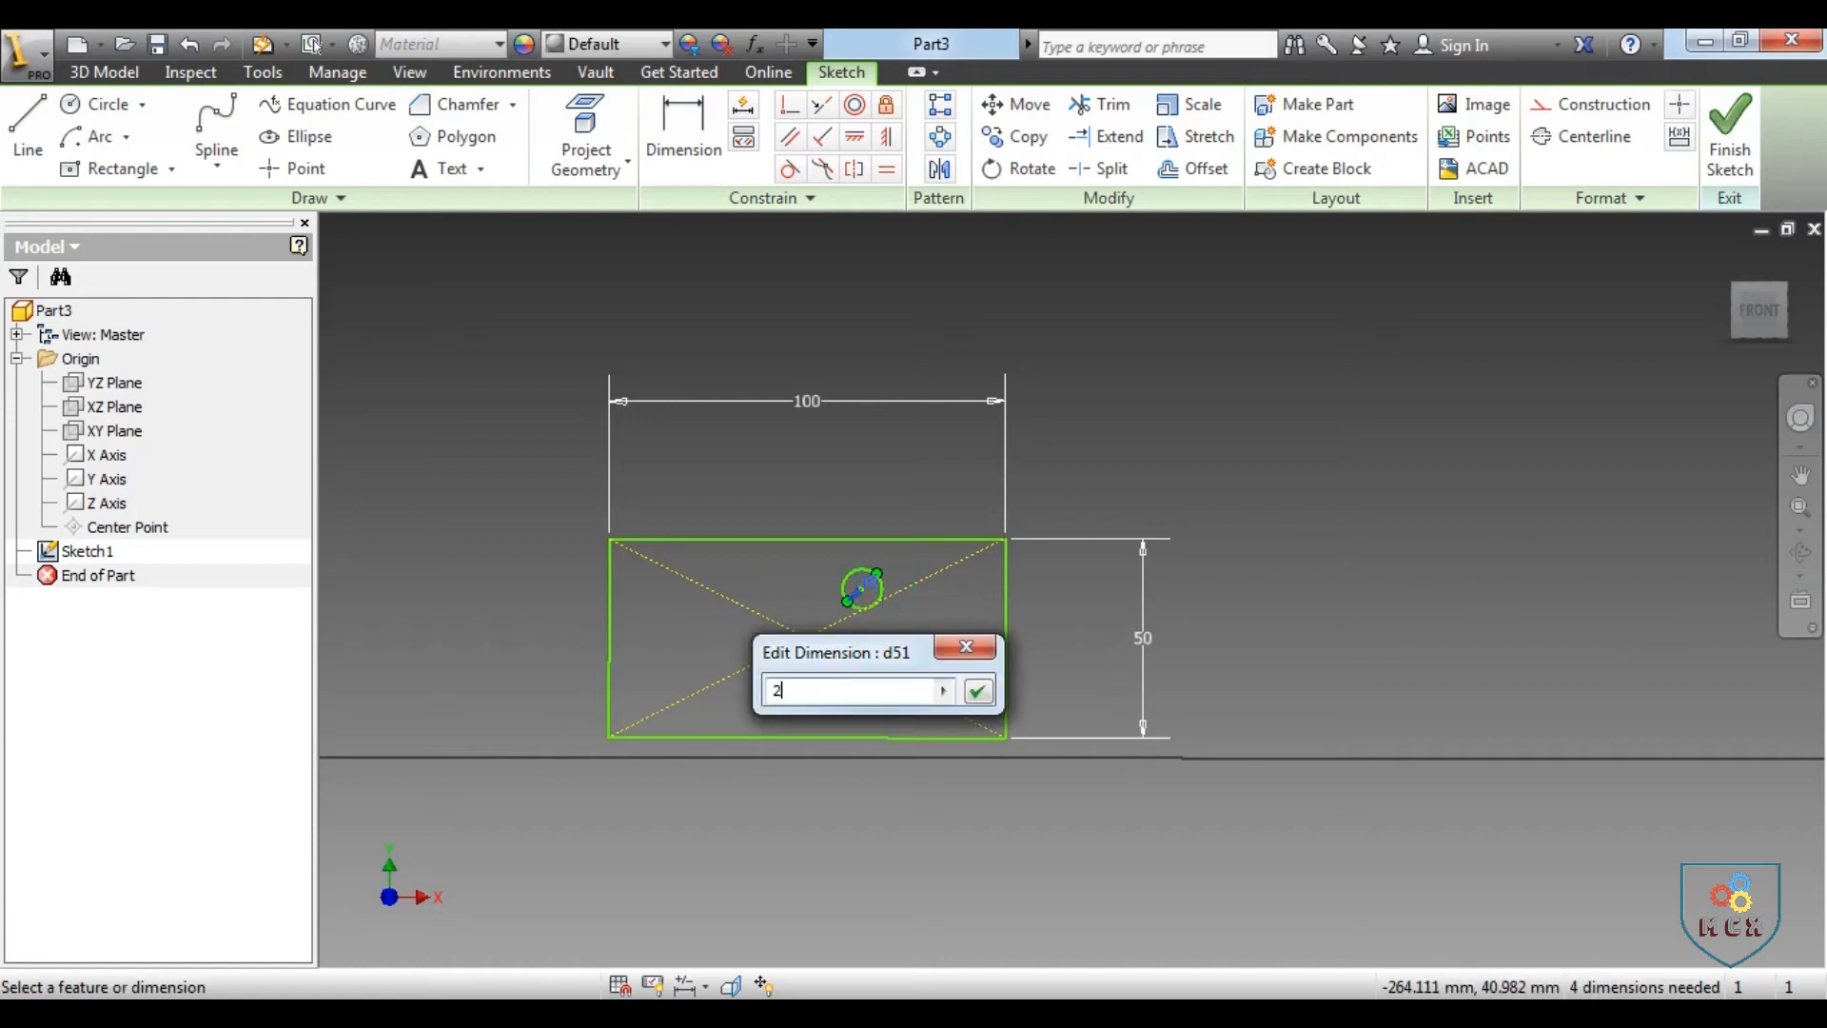
key("Return")
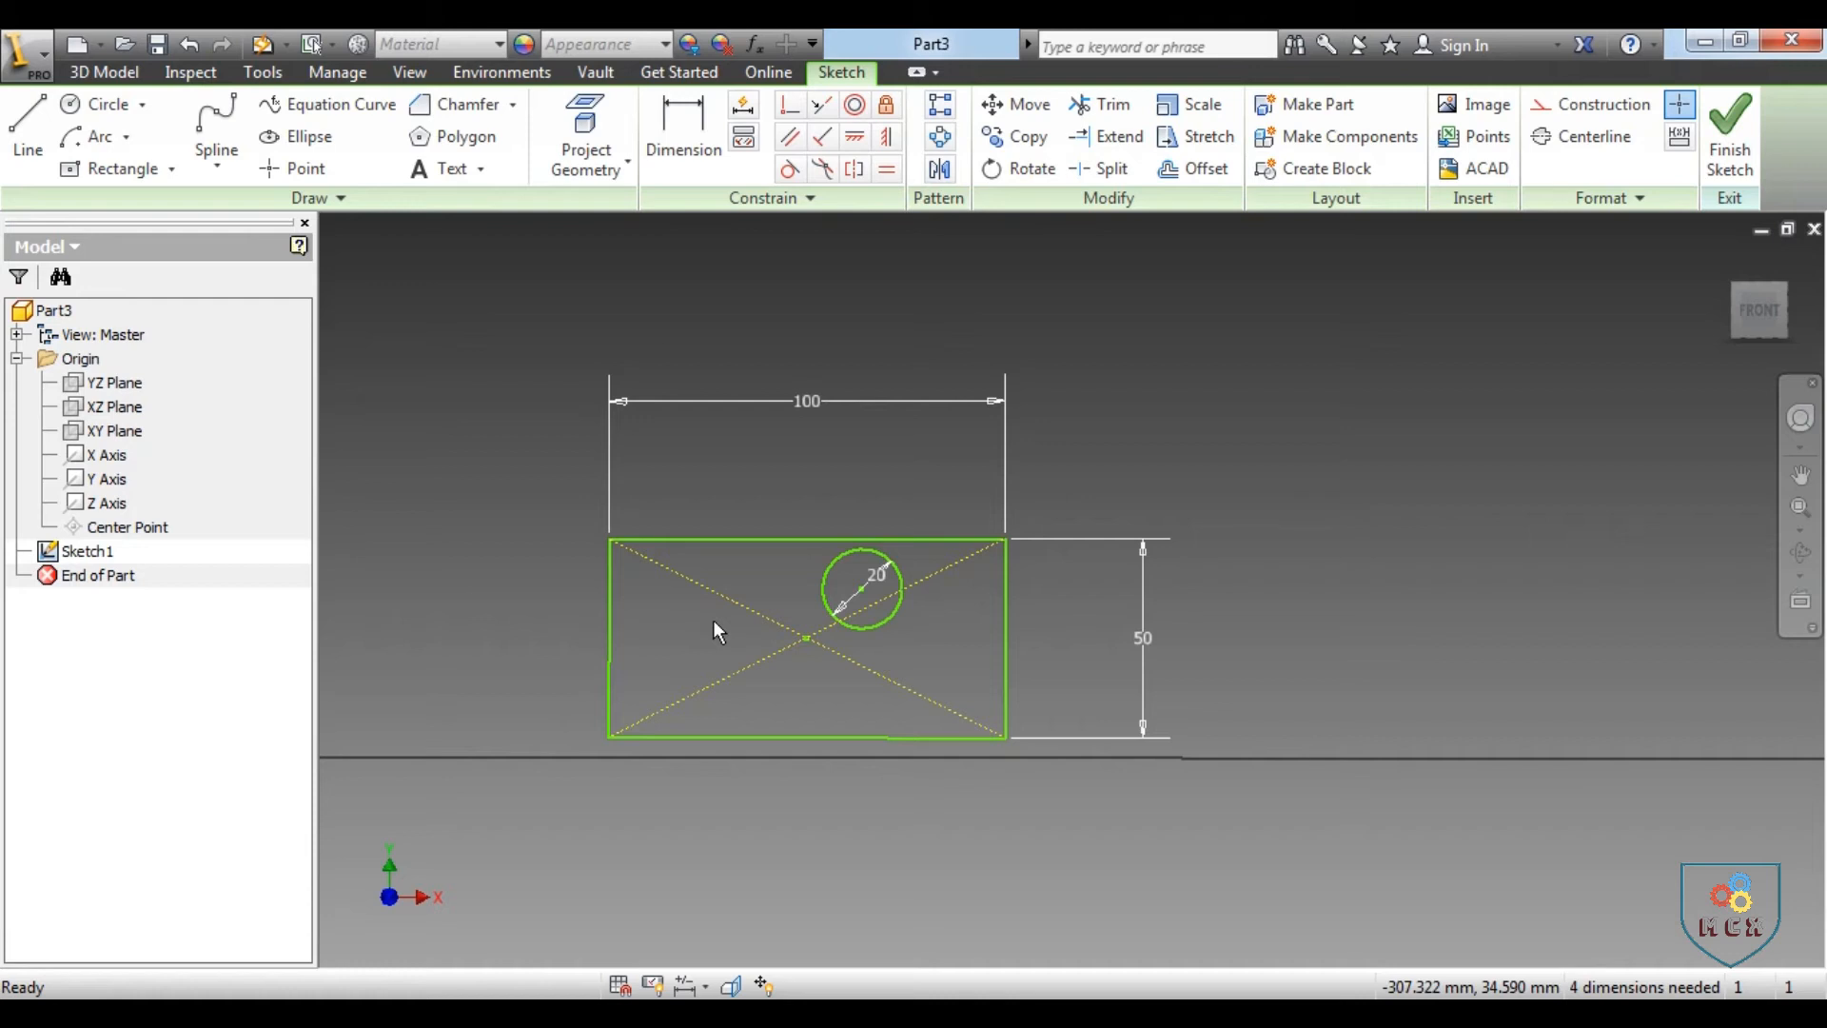
Undo the last edits to the circle's diameter and the rectangle's height and width
key("ctrl+z")
key("ctrl+z")
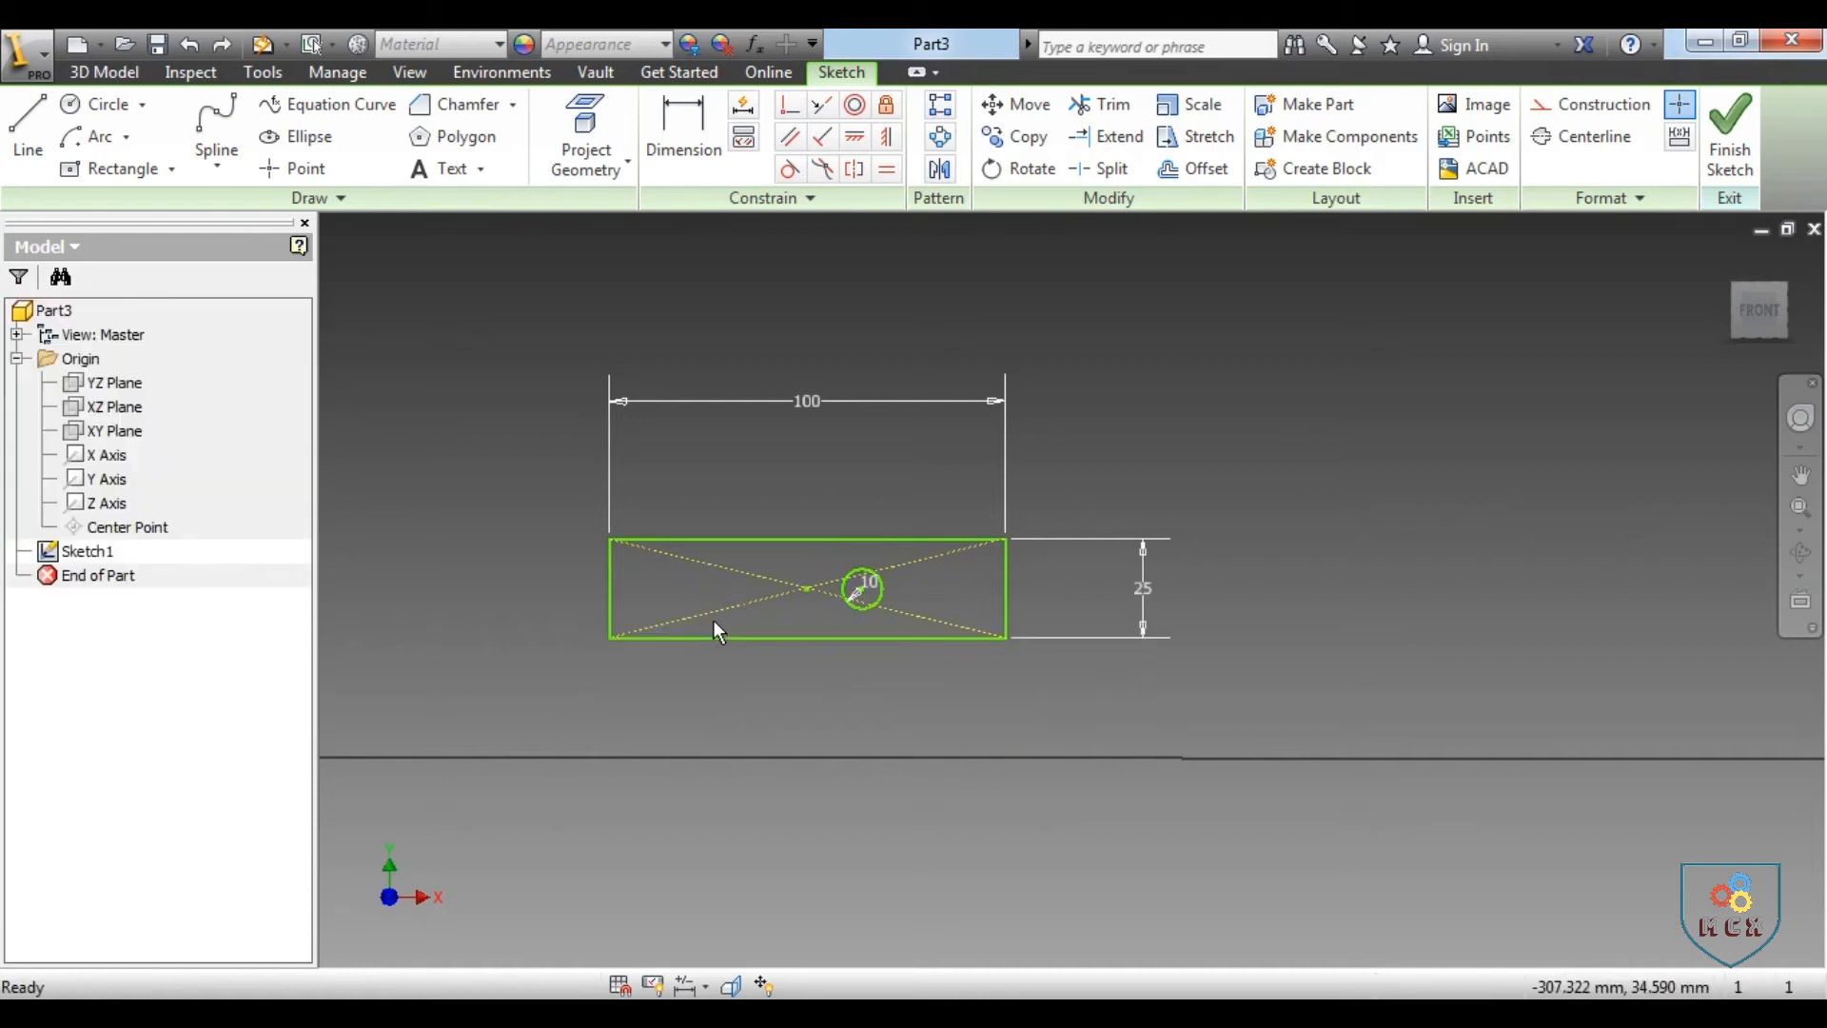
key("ctrl+z")
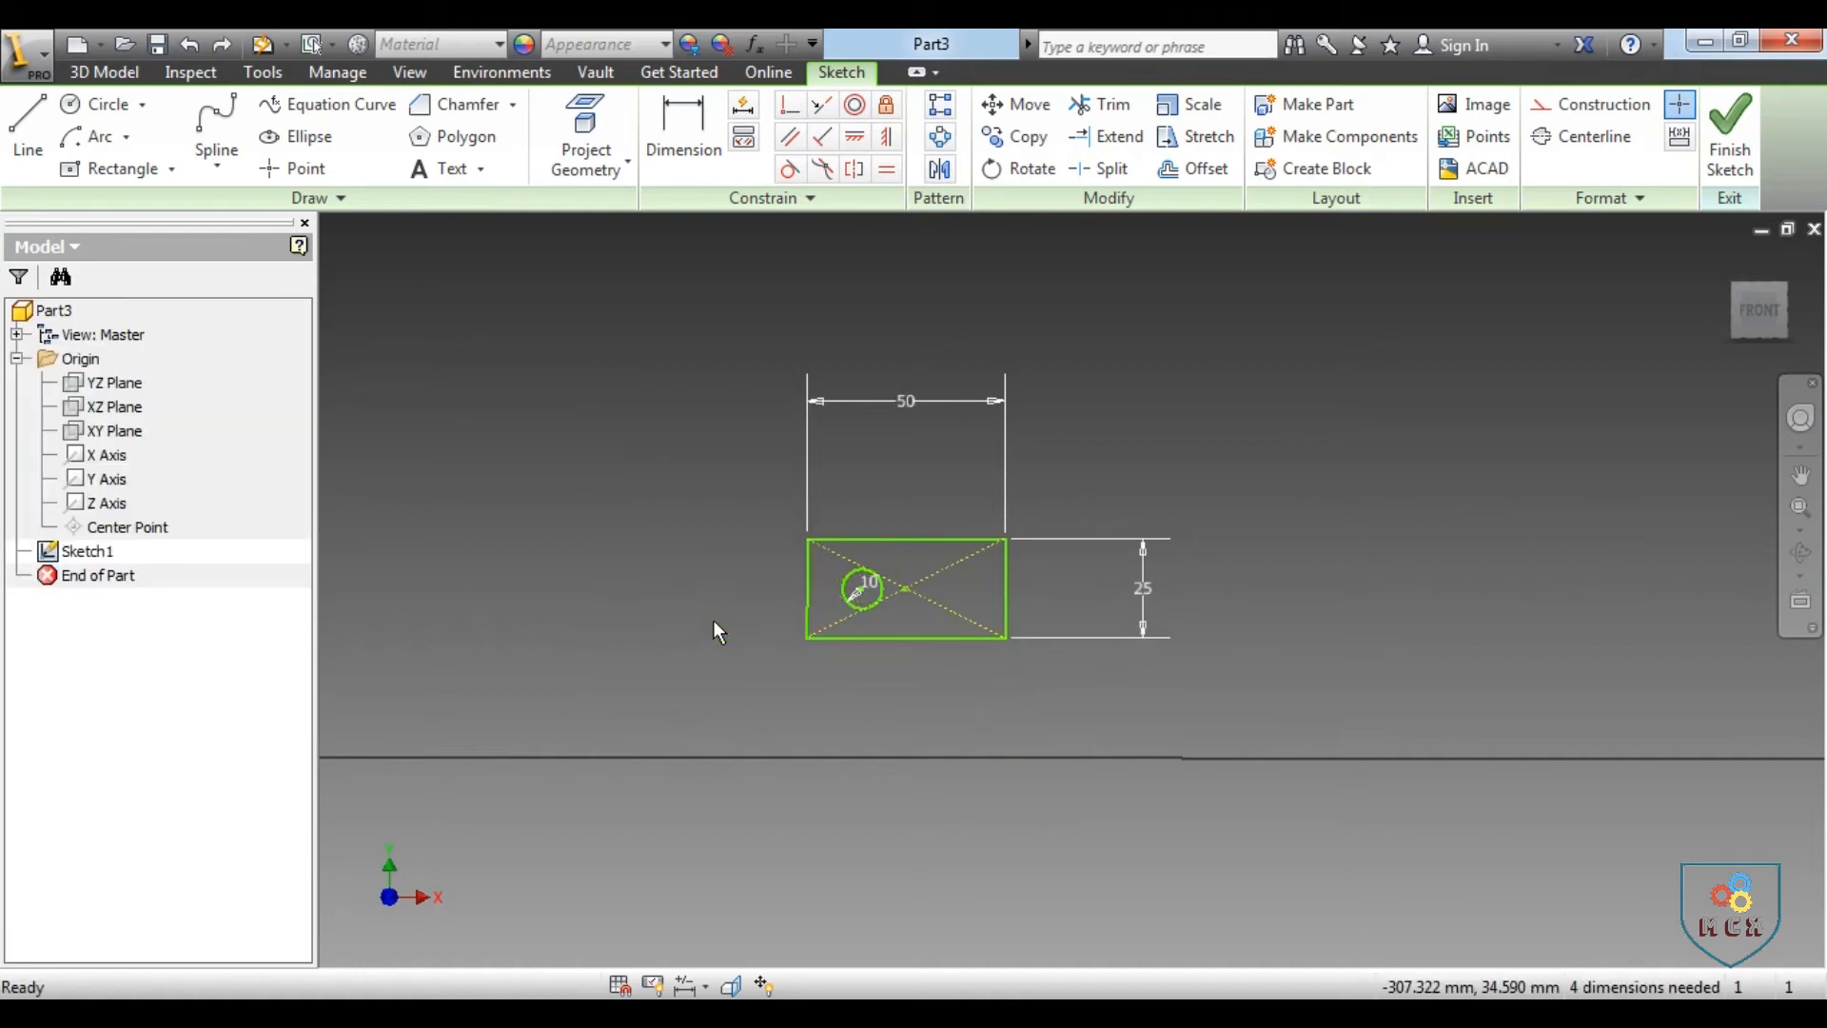
Scale the rectangle and circle by a factor of 2 from the rectangle's lower-left corner, allowing the existing dimensions to relax
left_click(1194, 105)
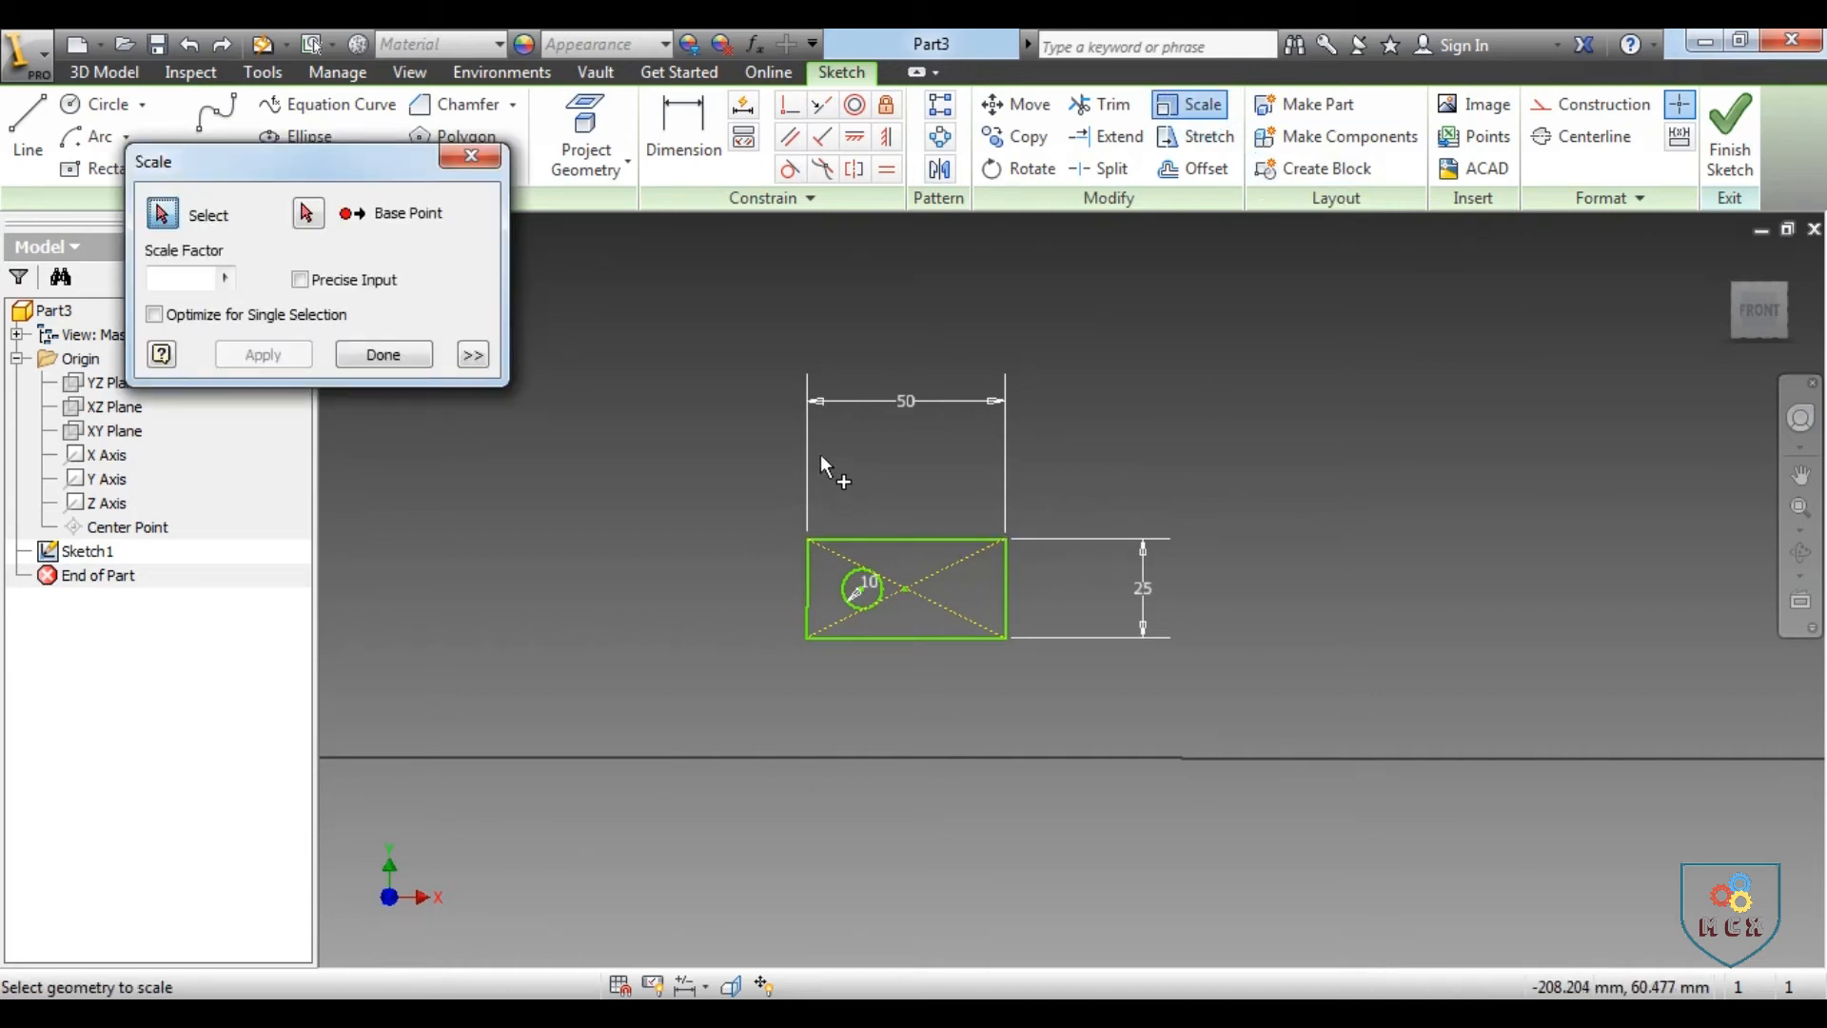
left_click_drag(969, 653, 1094, 724)
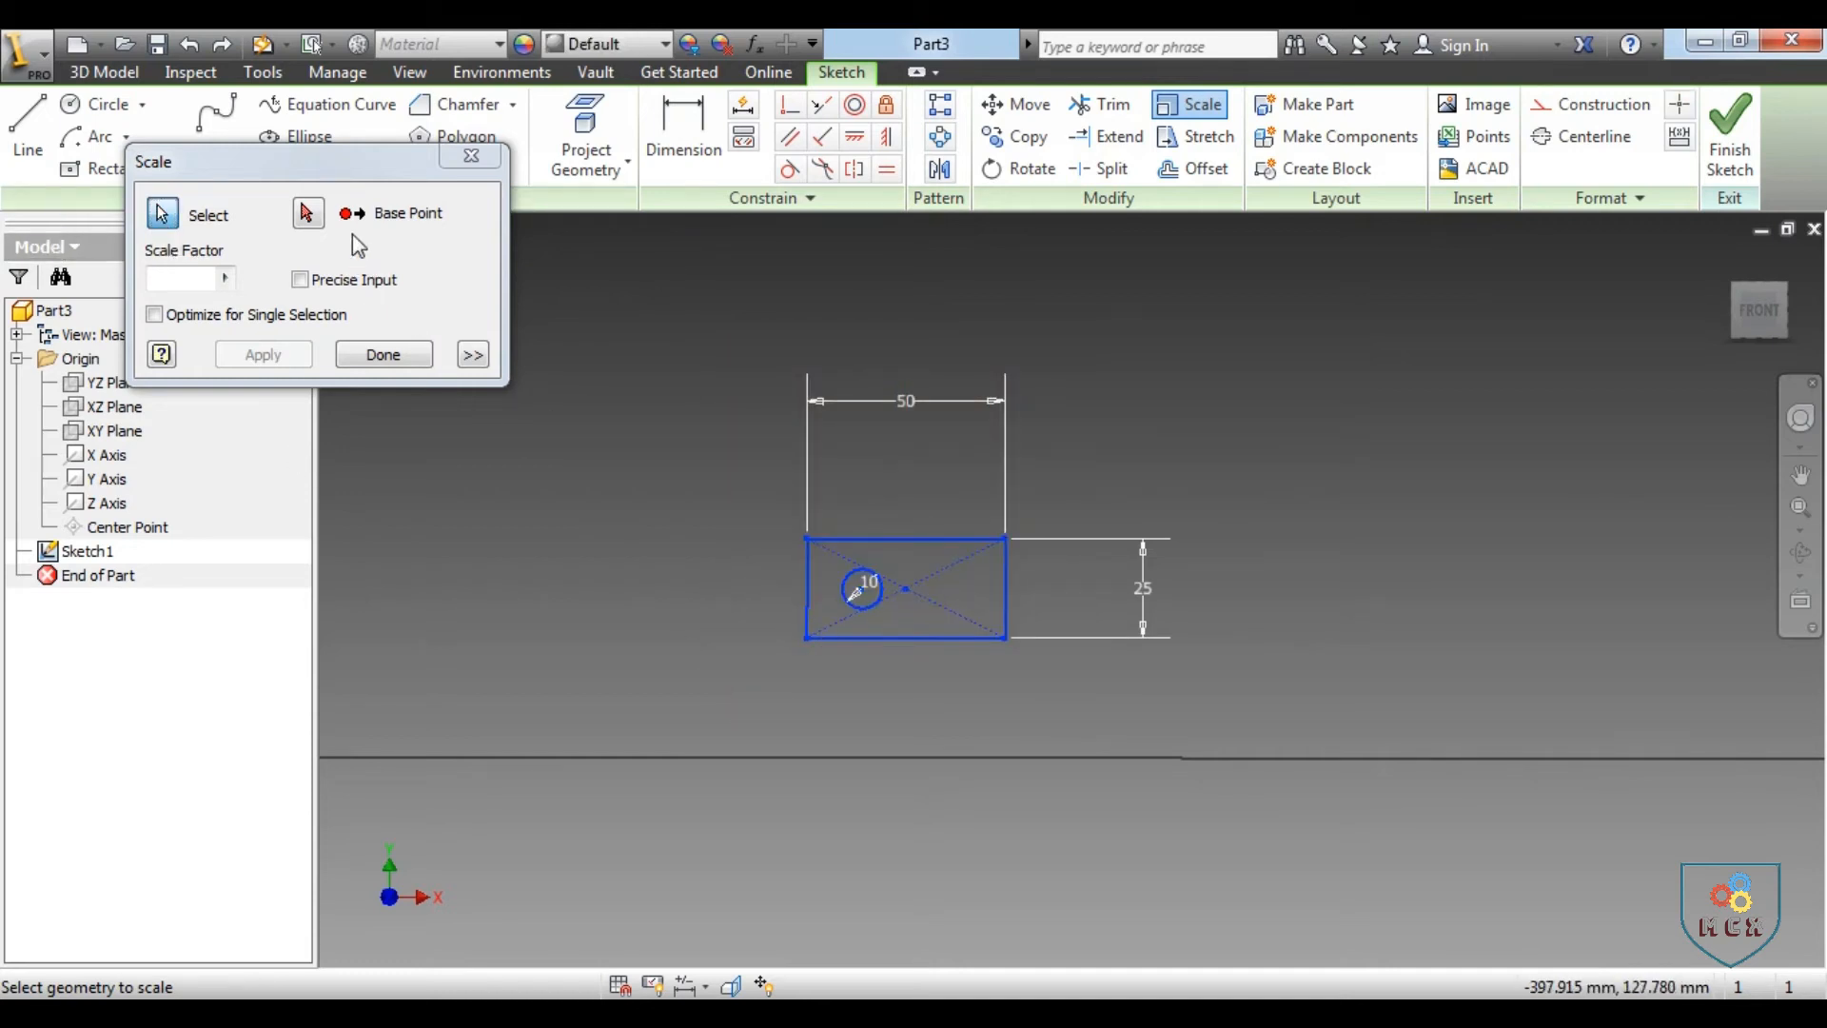
left_click(306, 213)
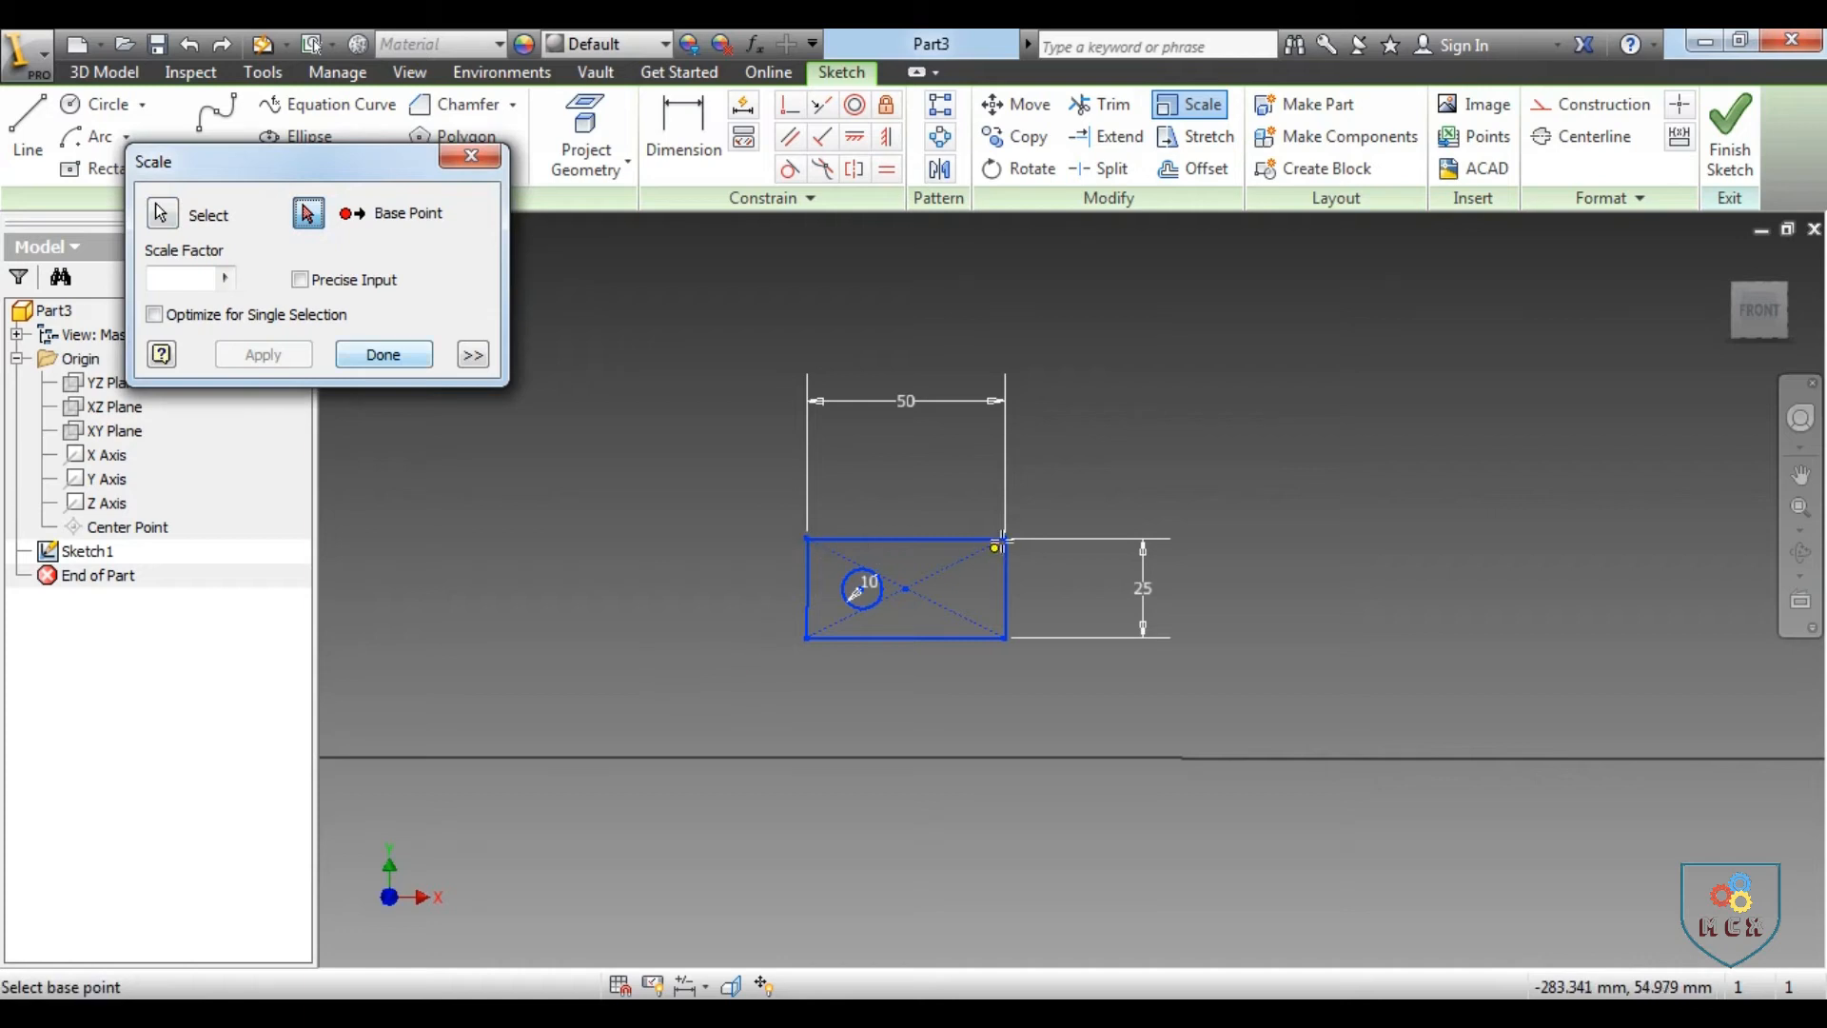
left_click(810, 639)
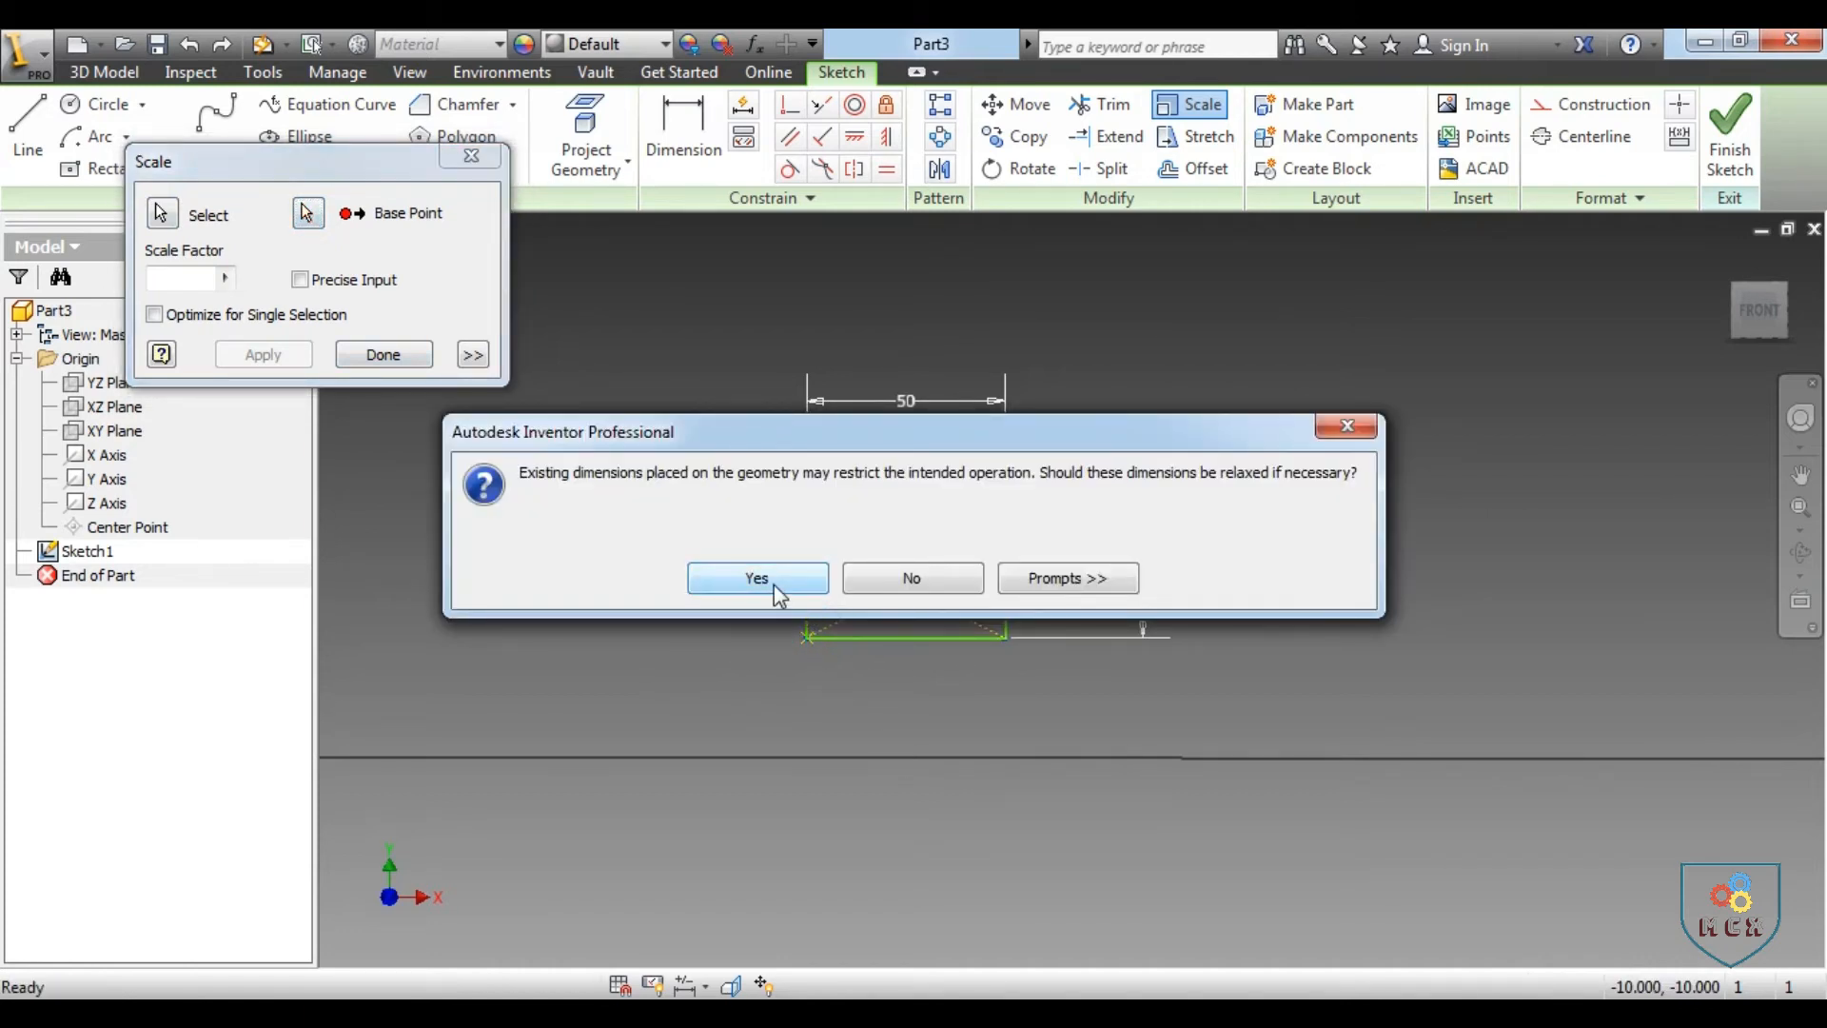
left_click(757, 577)
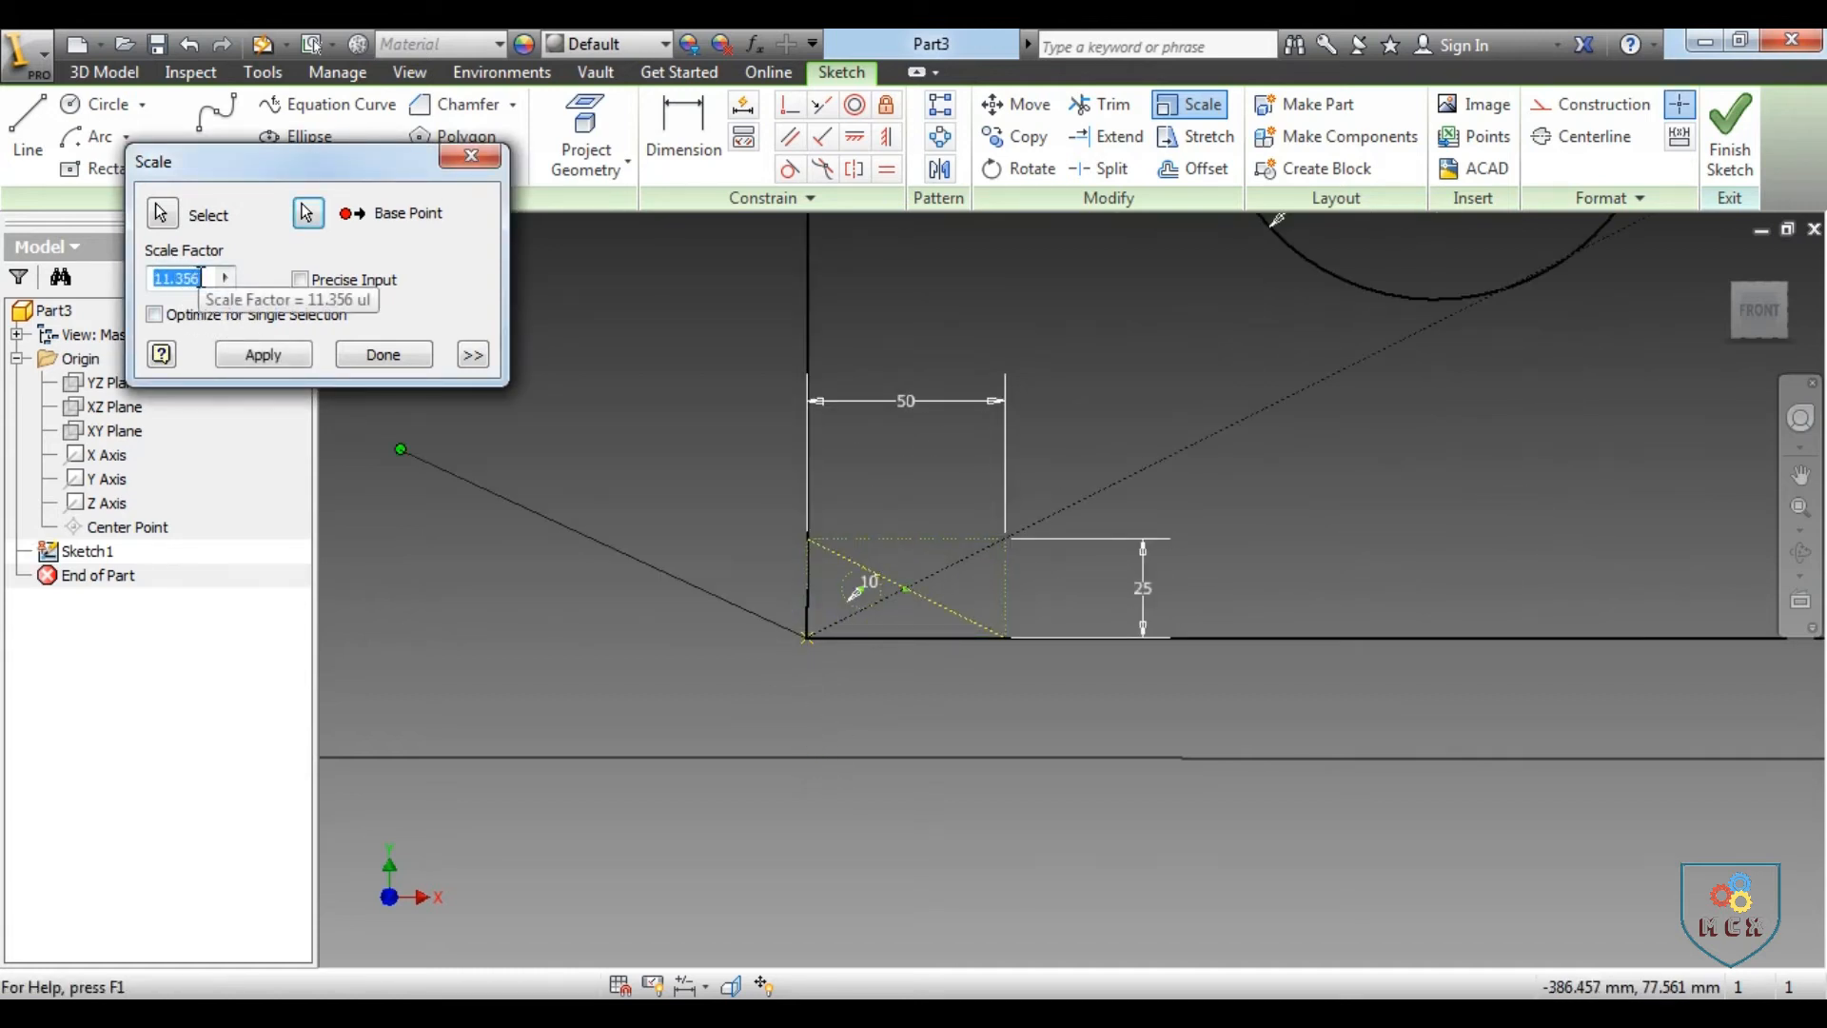
type("2")
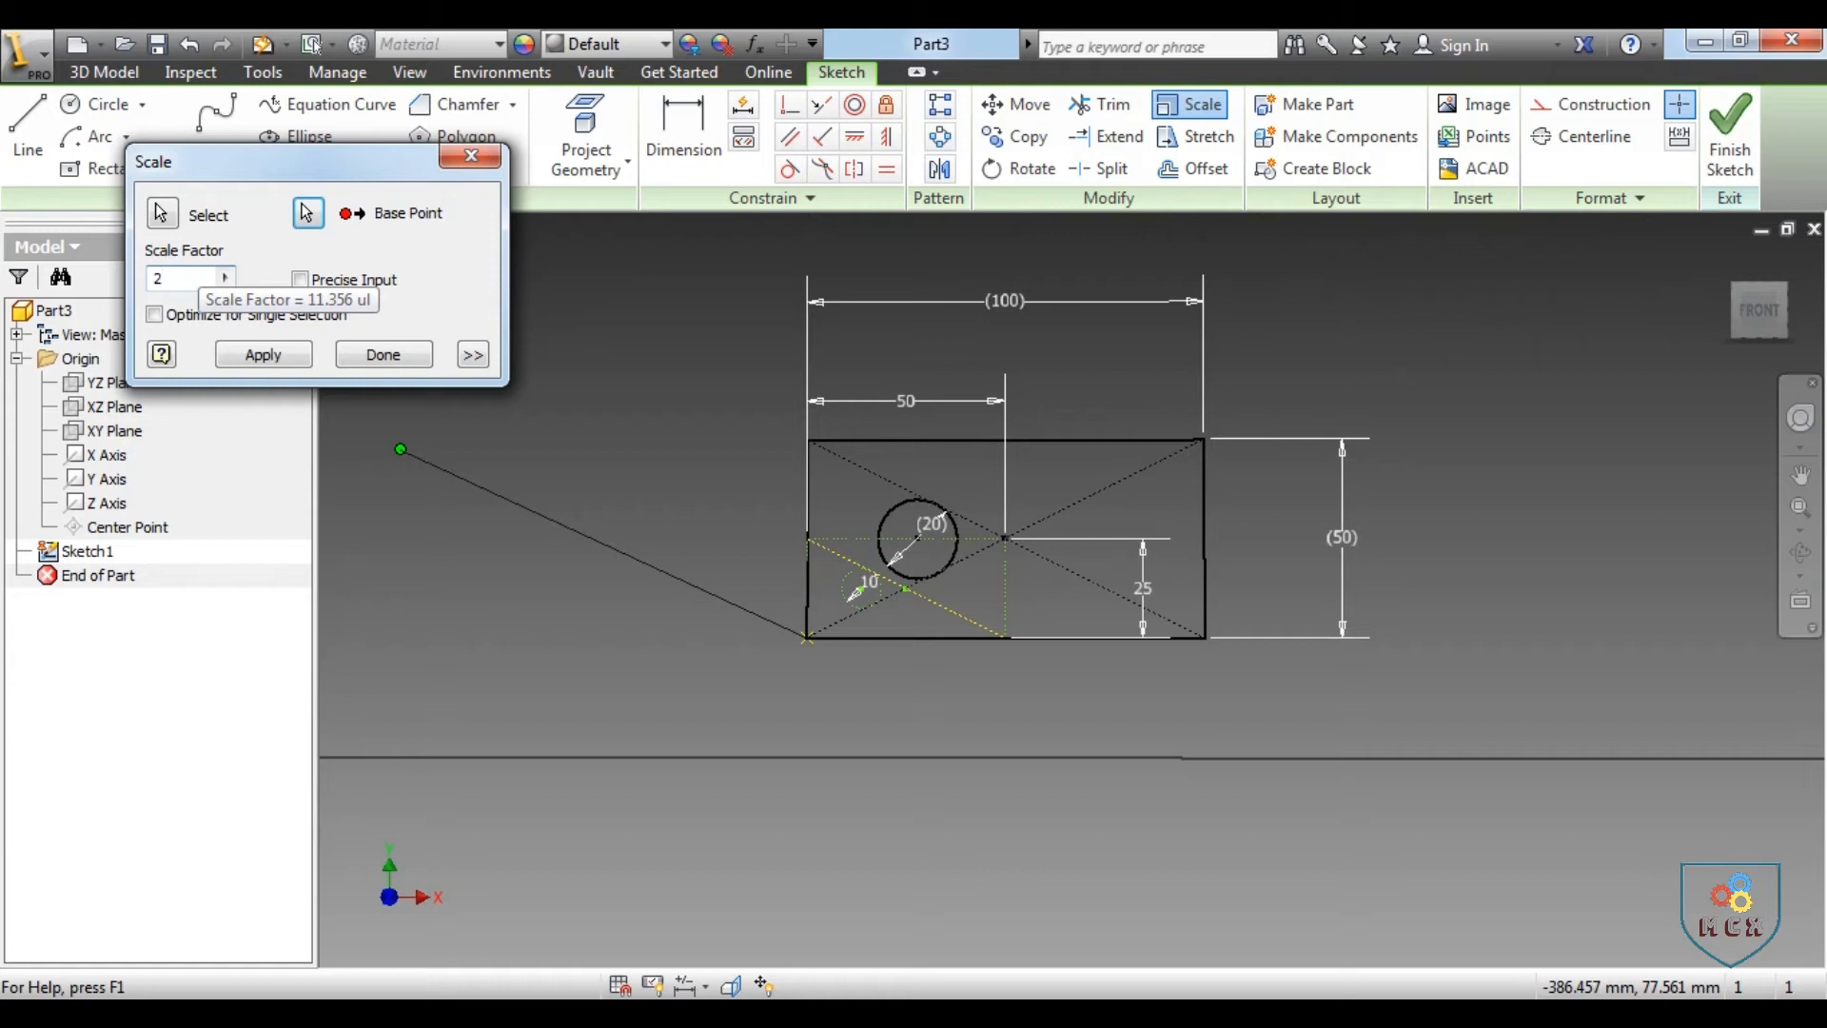
left_click(289, 354)
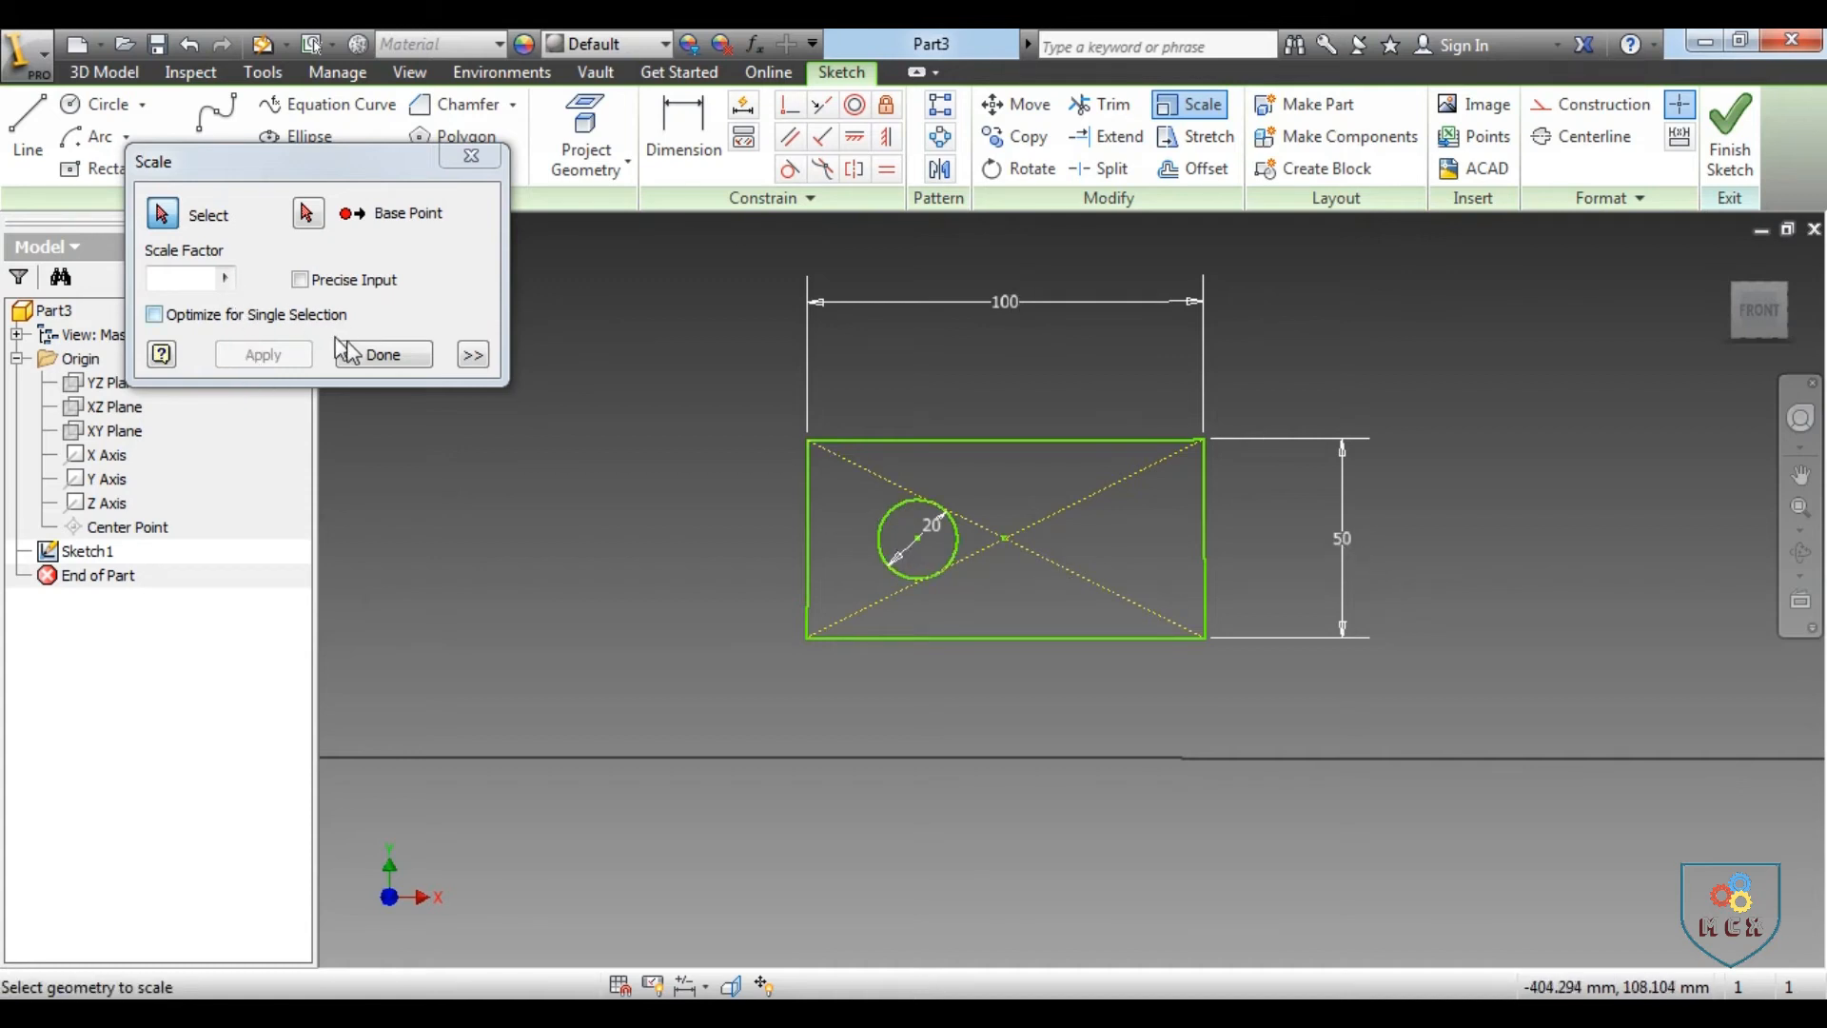
left_click(381, 354)
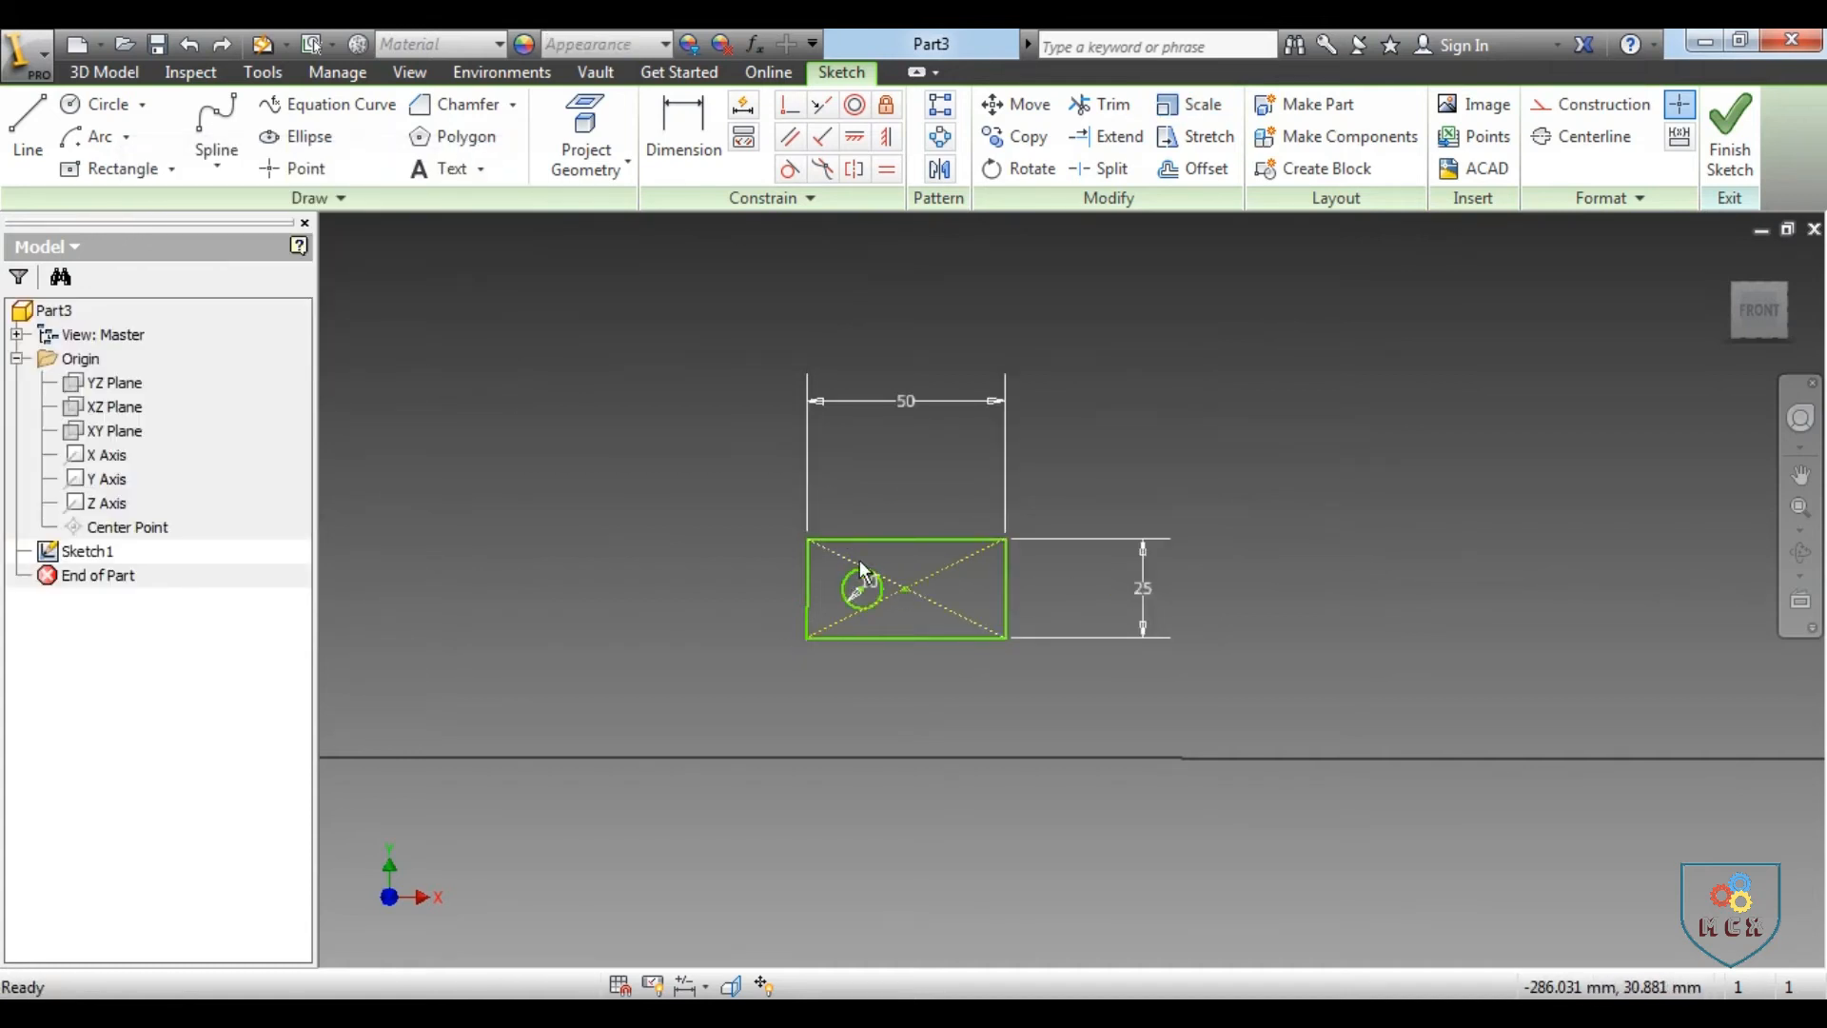
Scale the rectangle and circle by a factor of 0.5 from the rectangle's lower-left corner, allowing the existing dimensions to relax
scroll(868, 598, "down", 2)
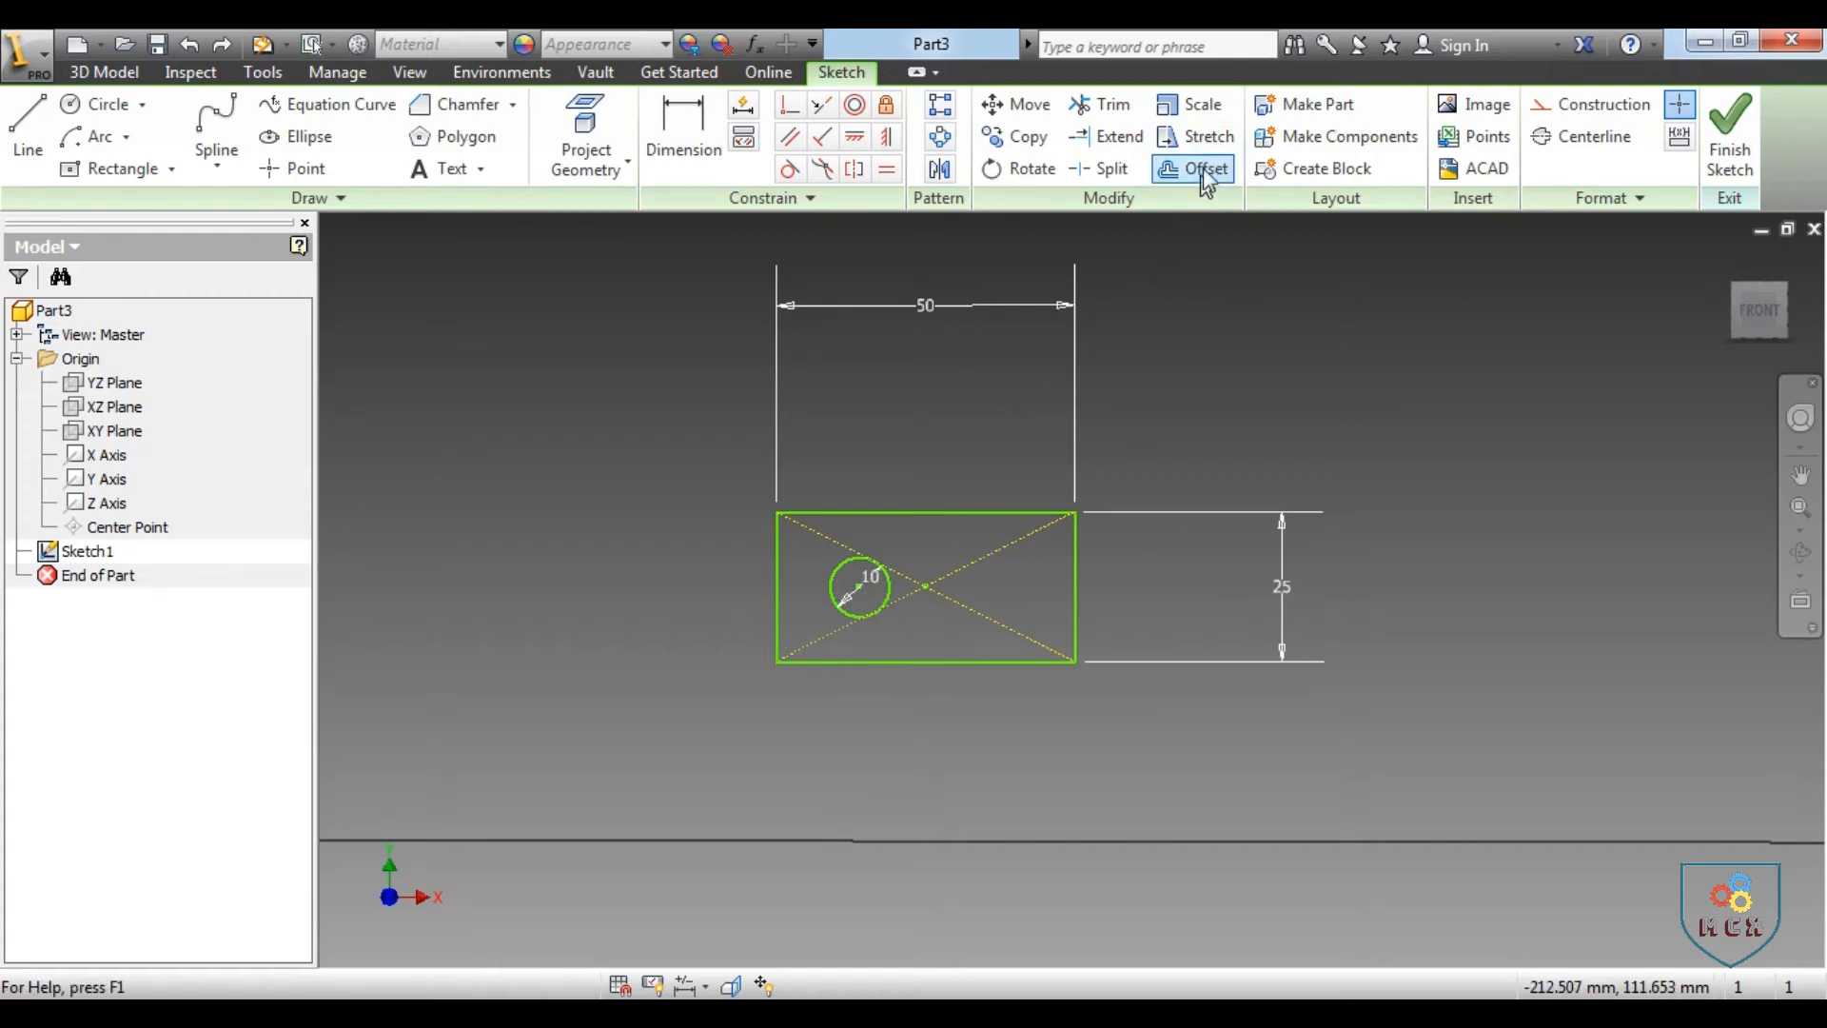
left_click(1205, 105)
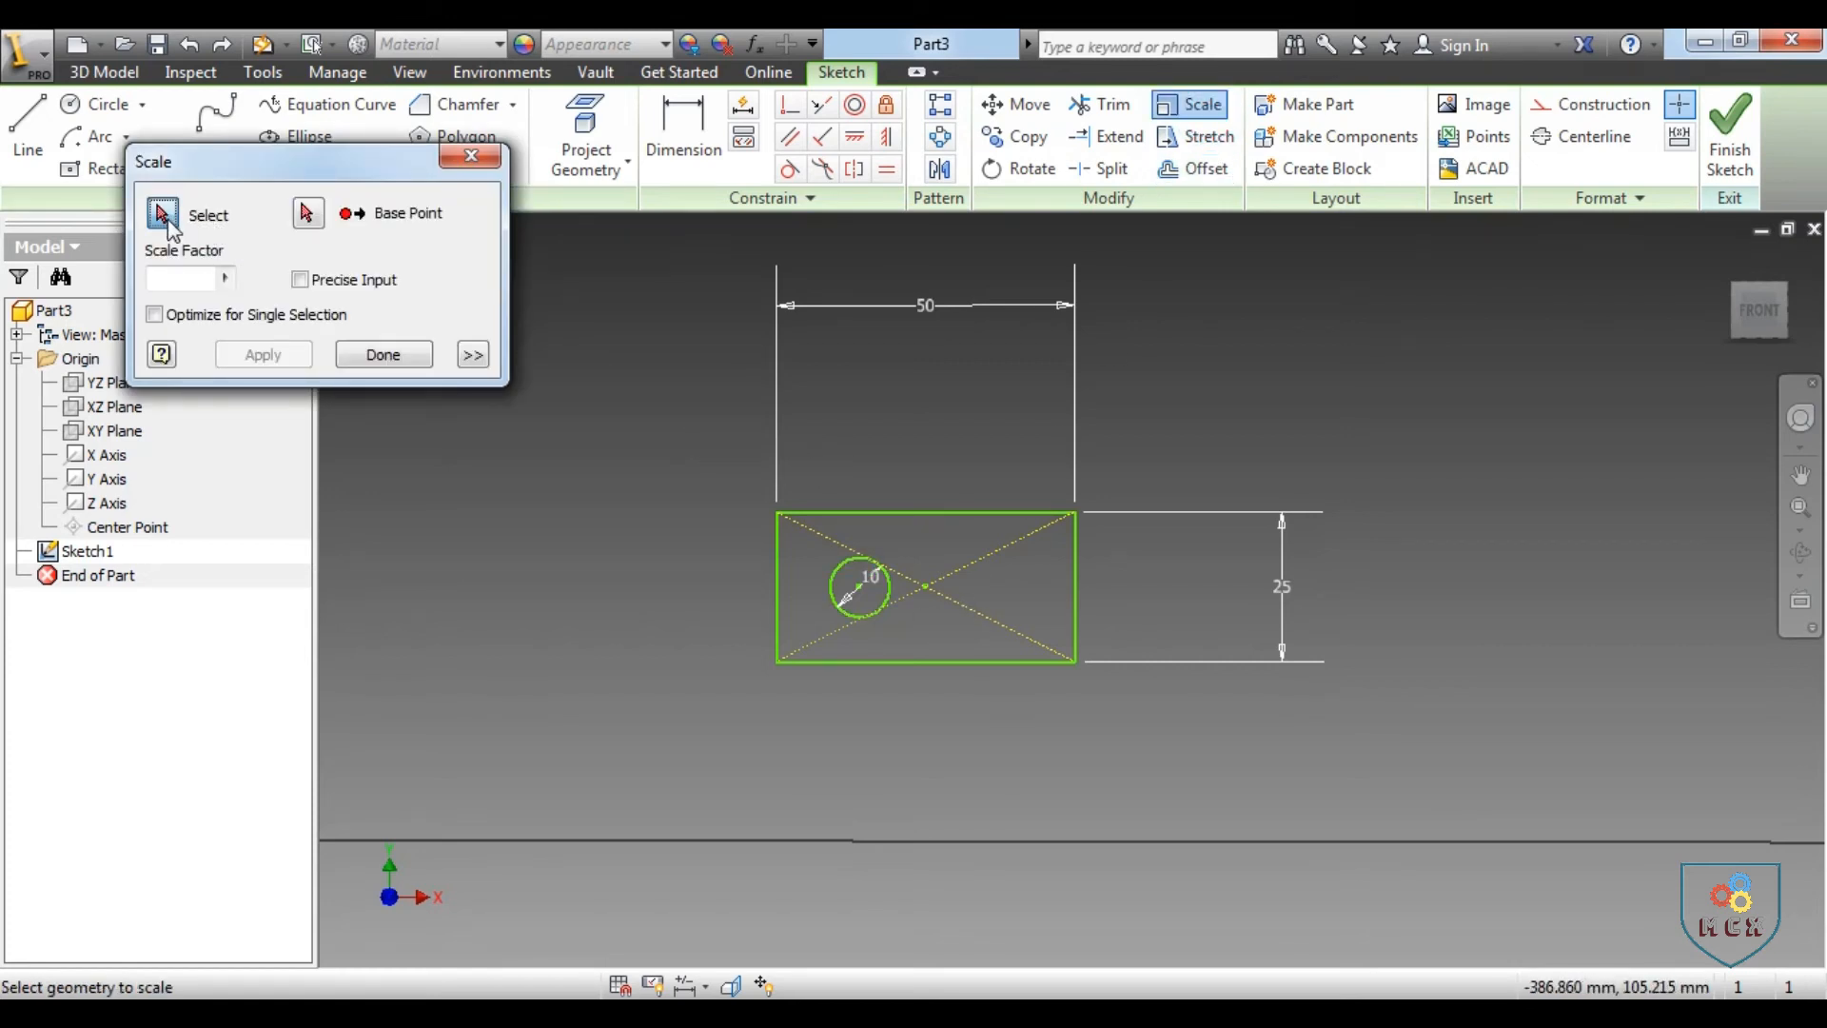
left_click_drag(713, 459, 1188, 733)
left_click(311, 222)
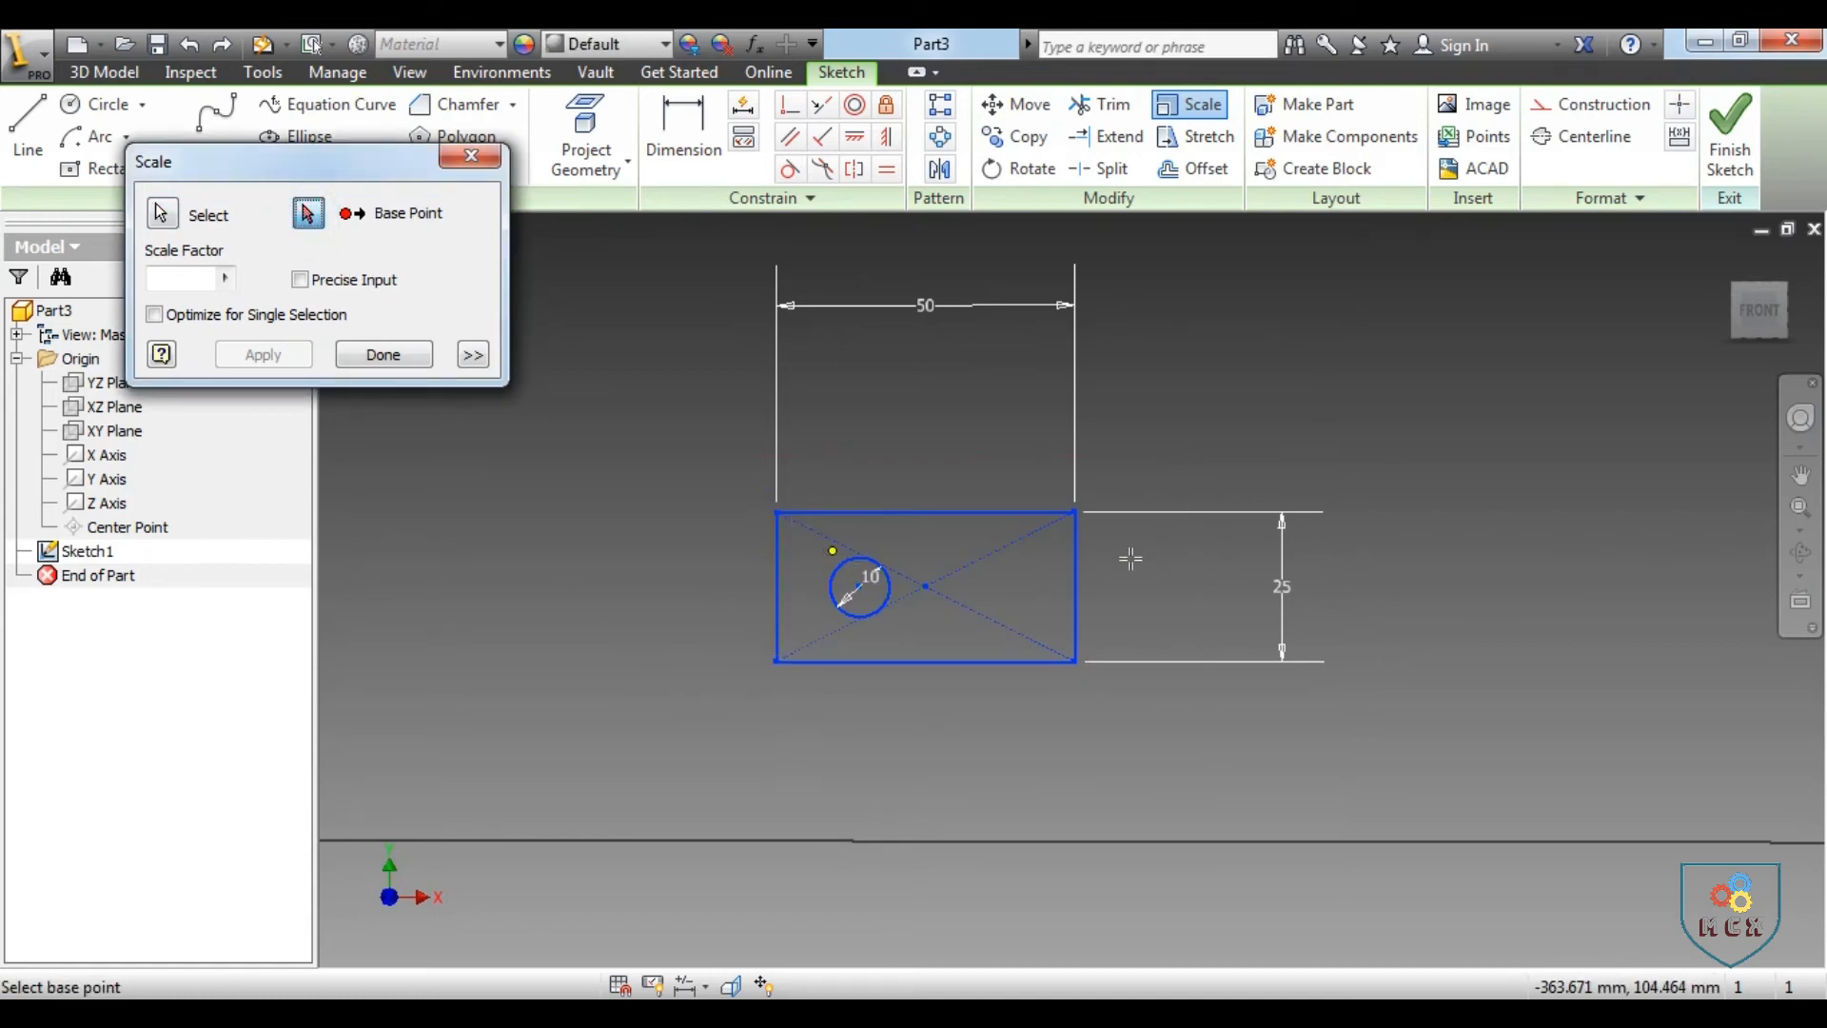
left_click(776, 661)
left_click(779, 660)
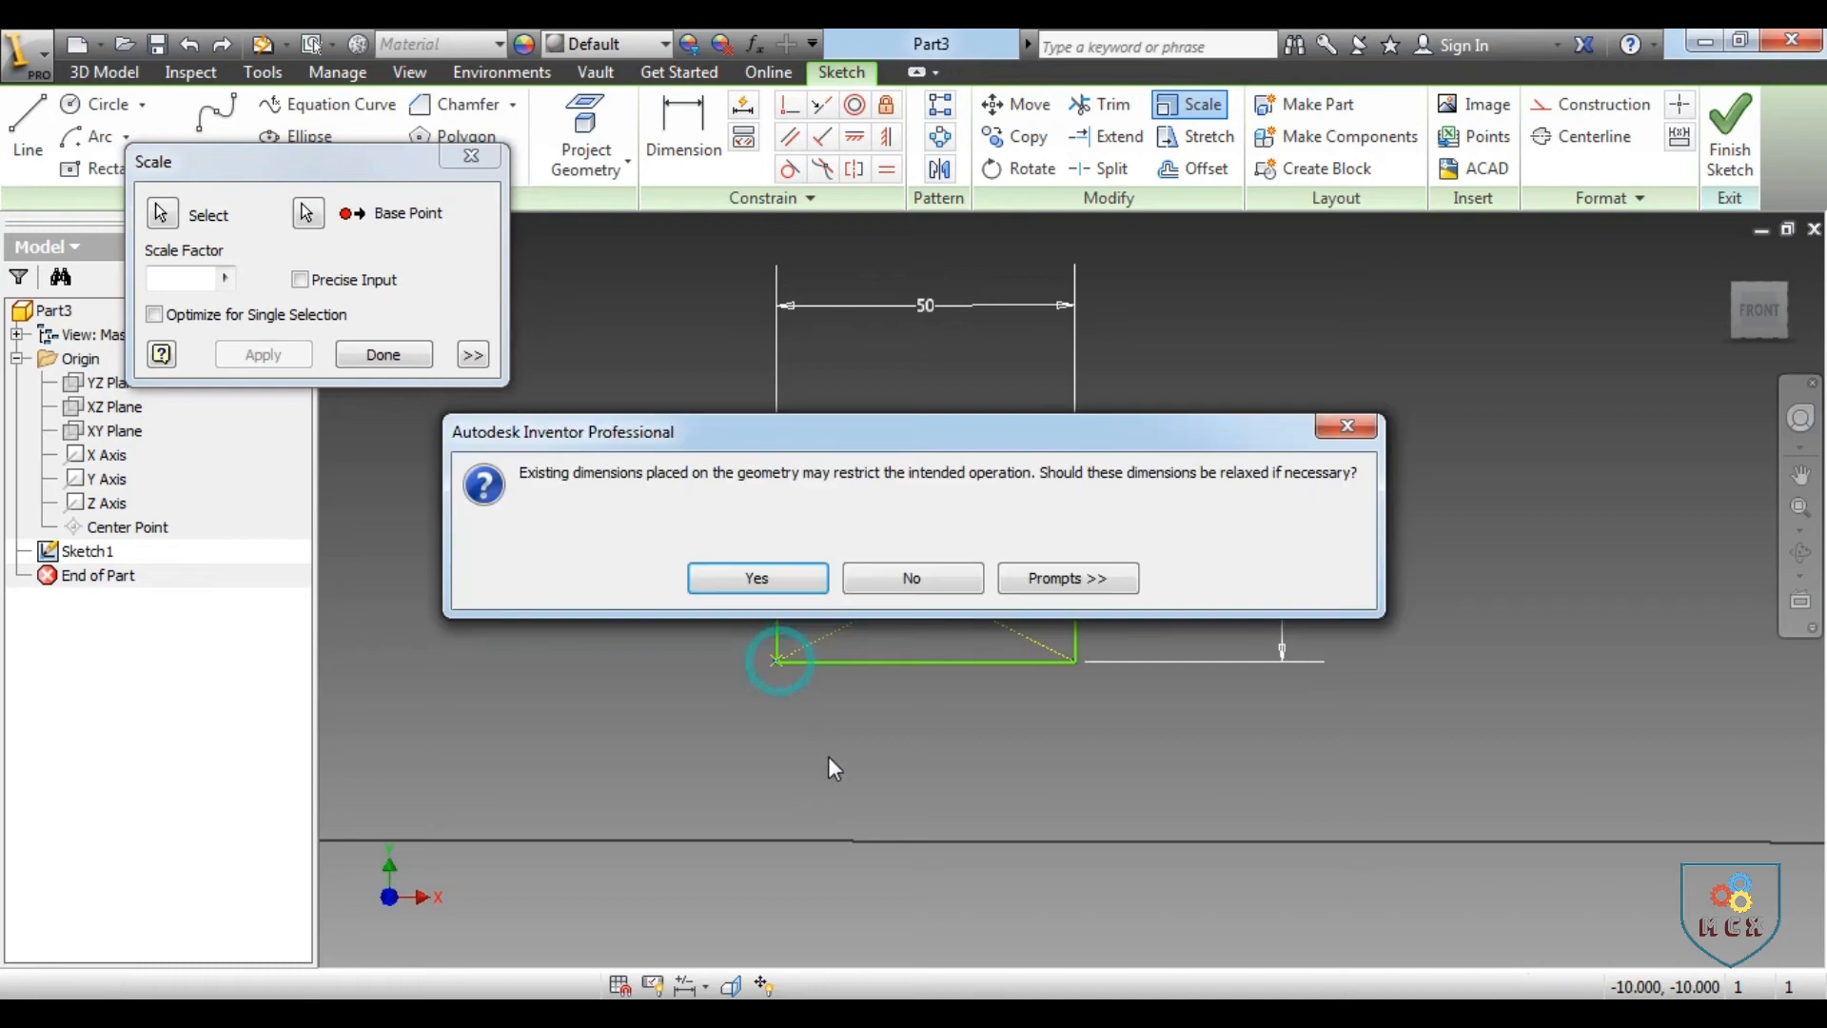
left_click(755, 575)
type("0.5")
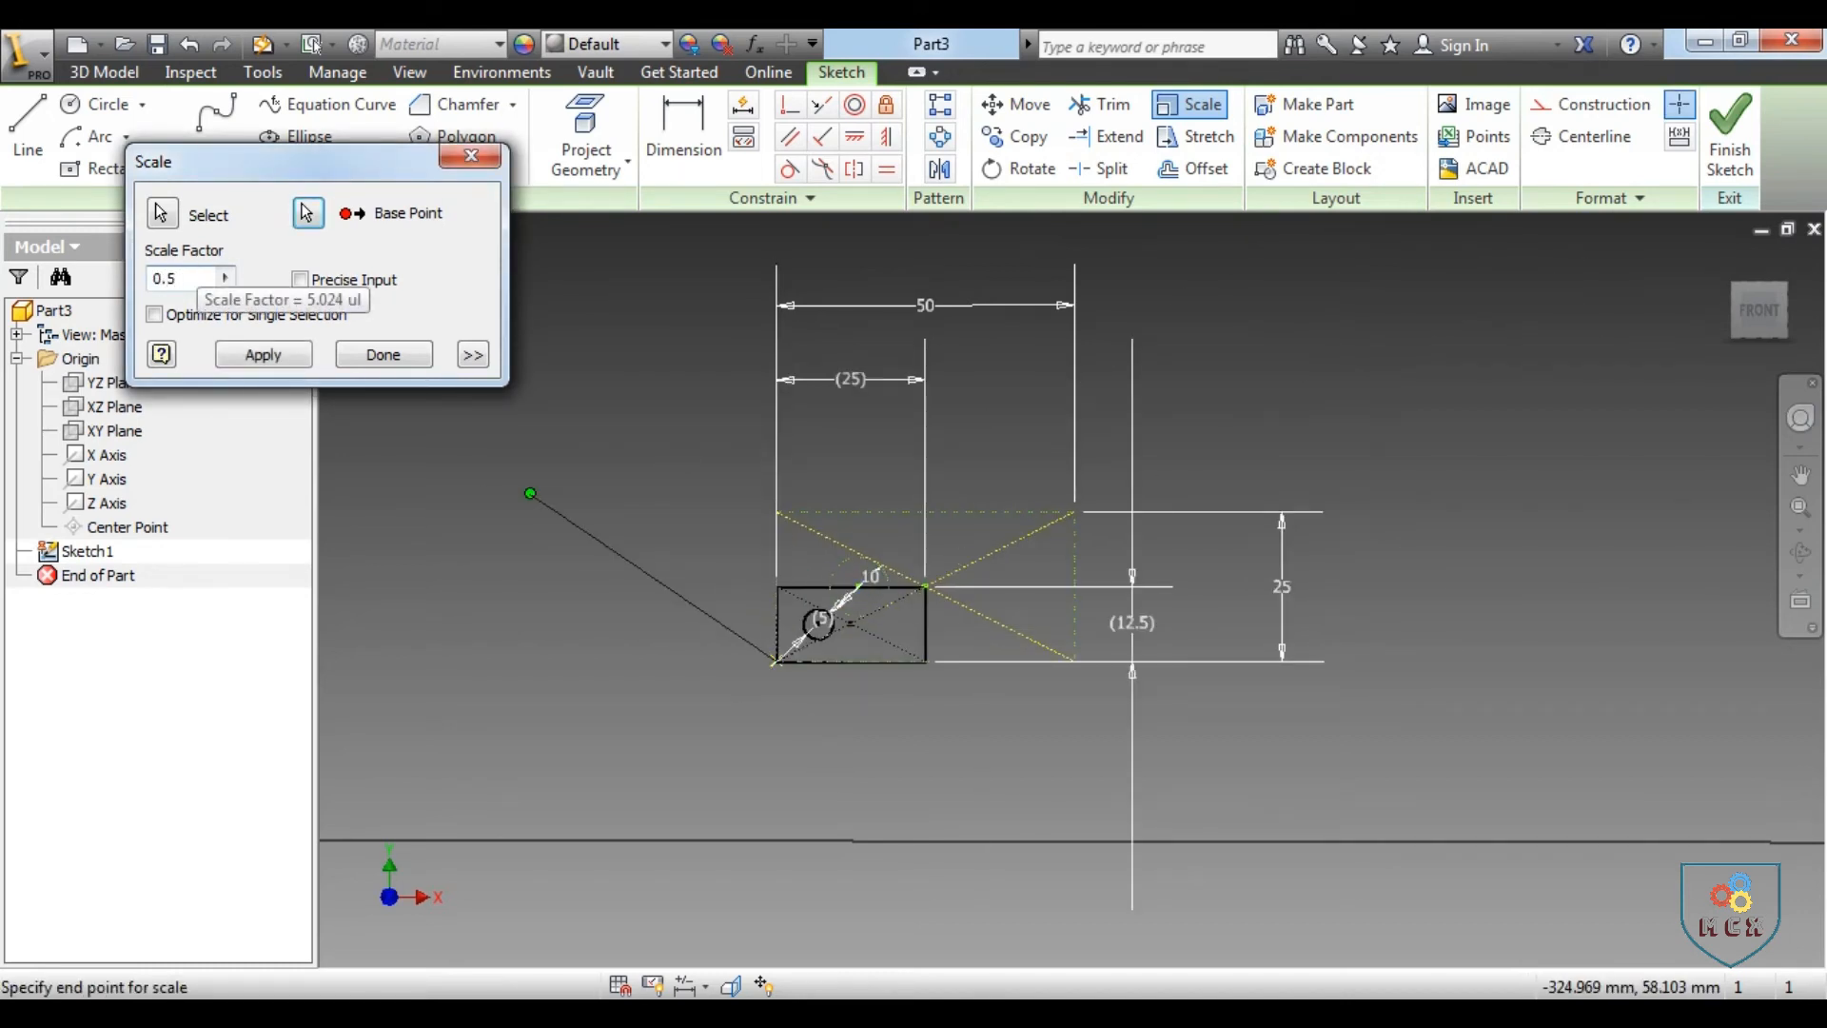
key("Return")
scroll(733, 550, "up", 2)
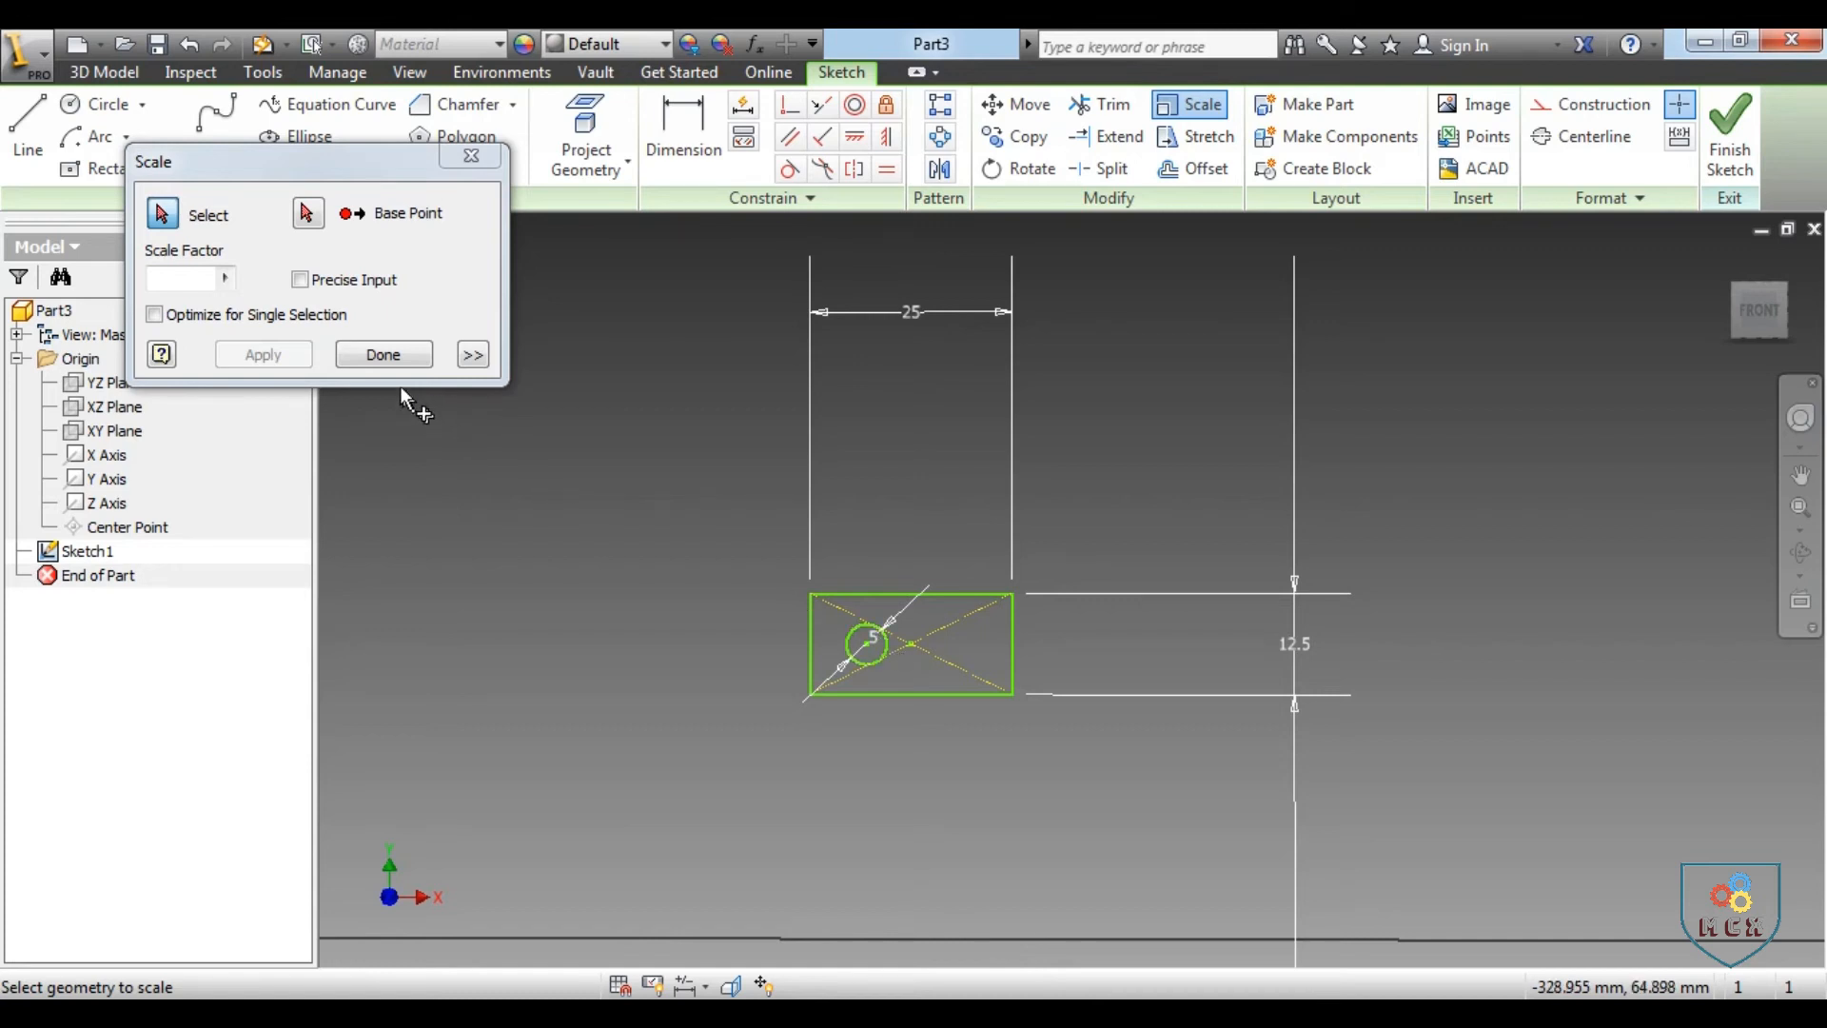
left_click(382, 355)
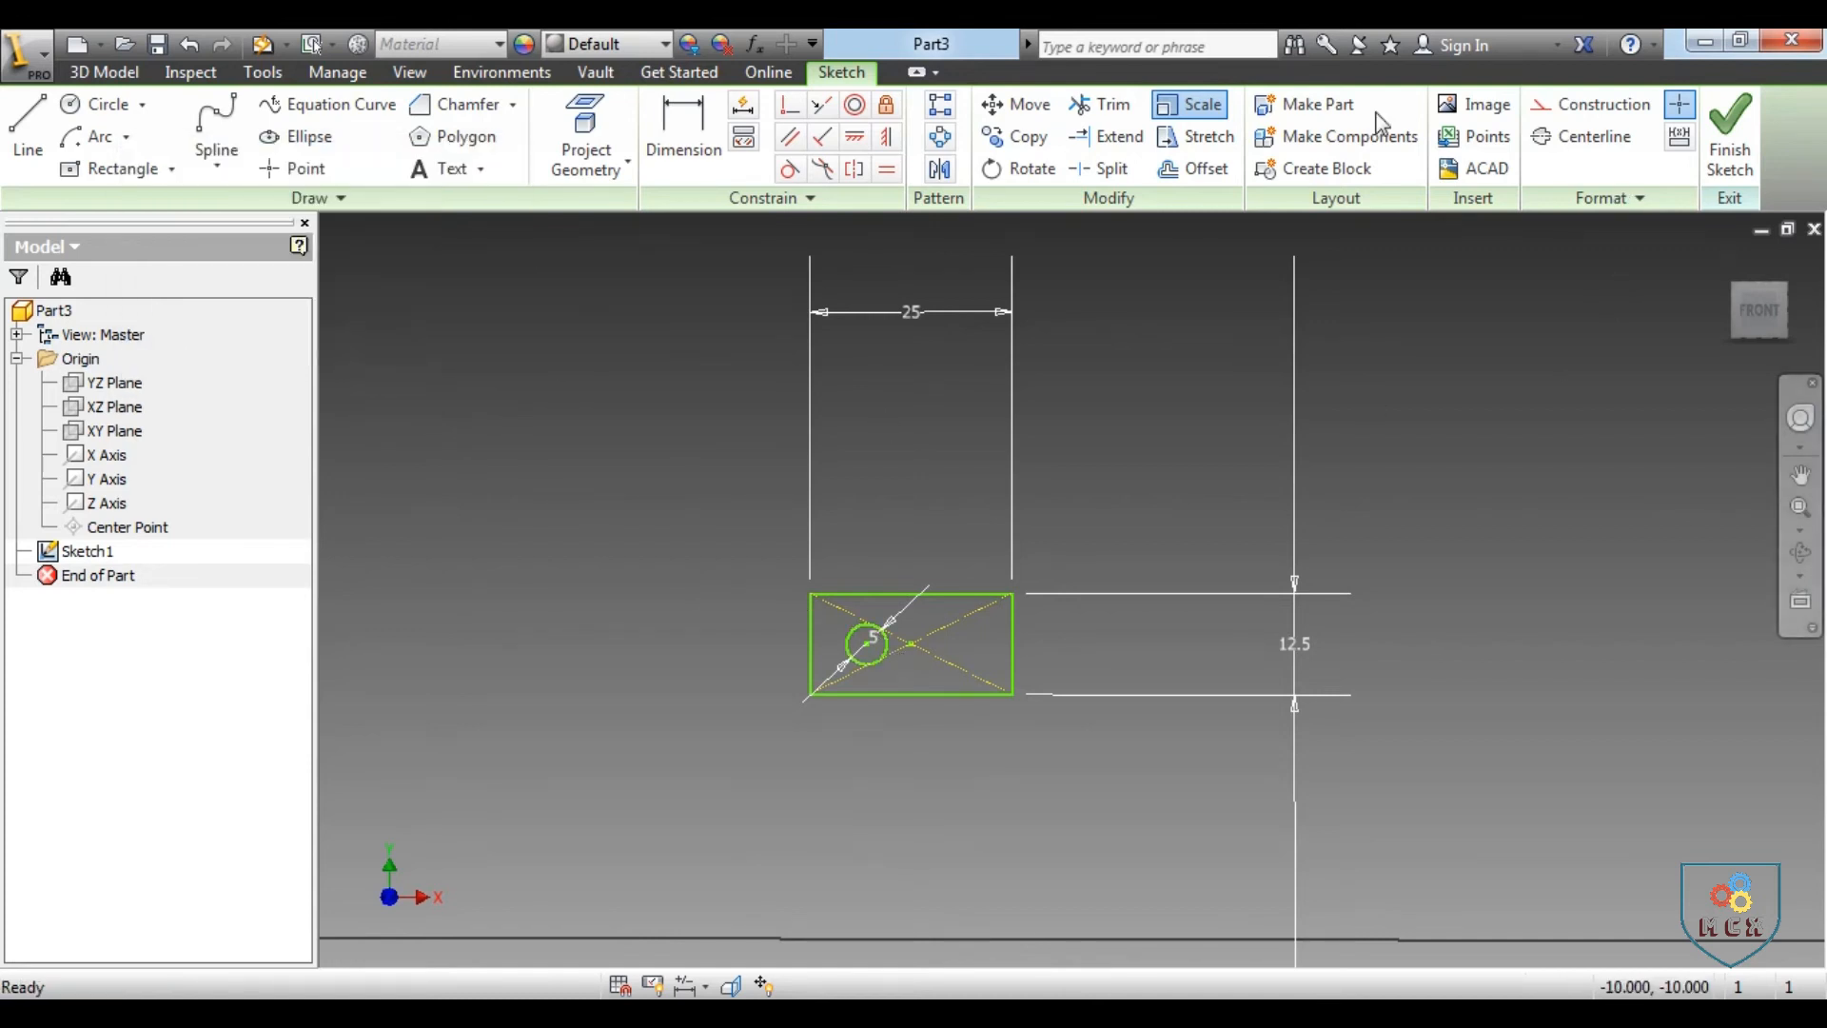
Delete the circle inside the rectangle
scroll(1085, 369, "down", 1)
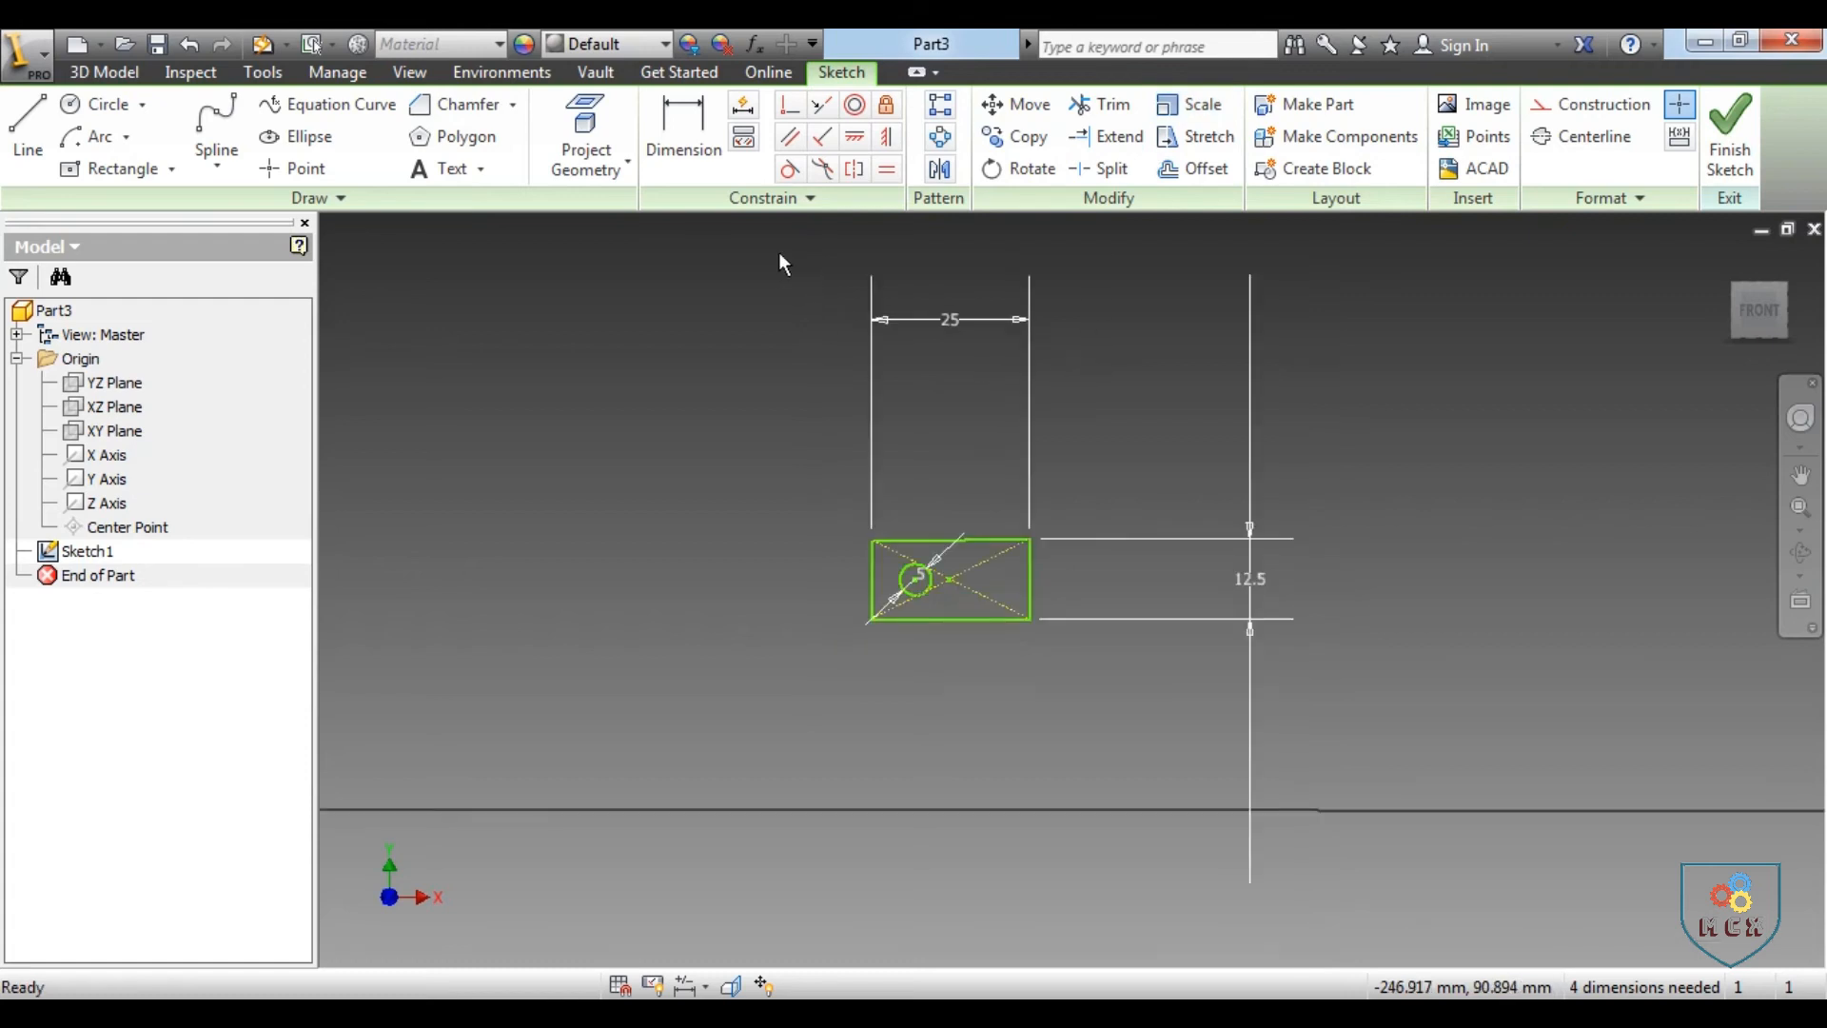
left_click_drag(778, 263, 991, 590)
scroll(966, 590, "up", 2)
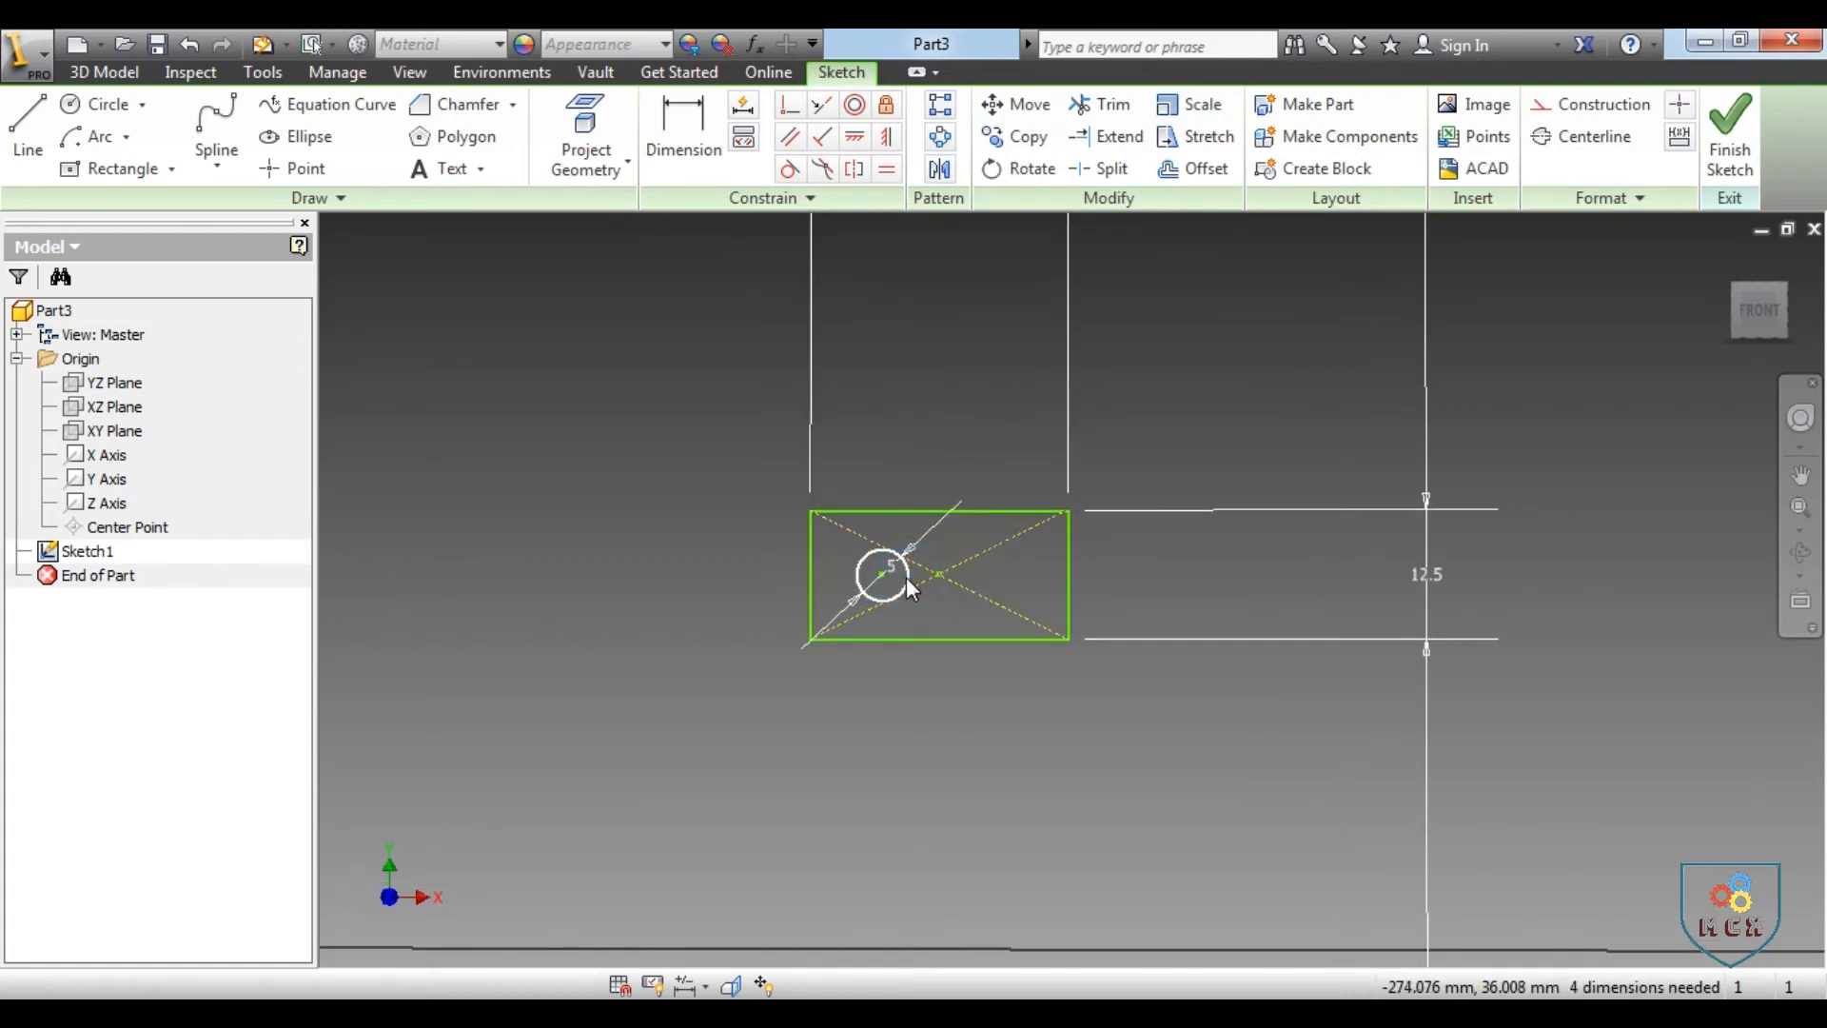
key("Delete")
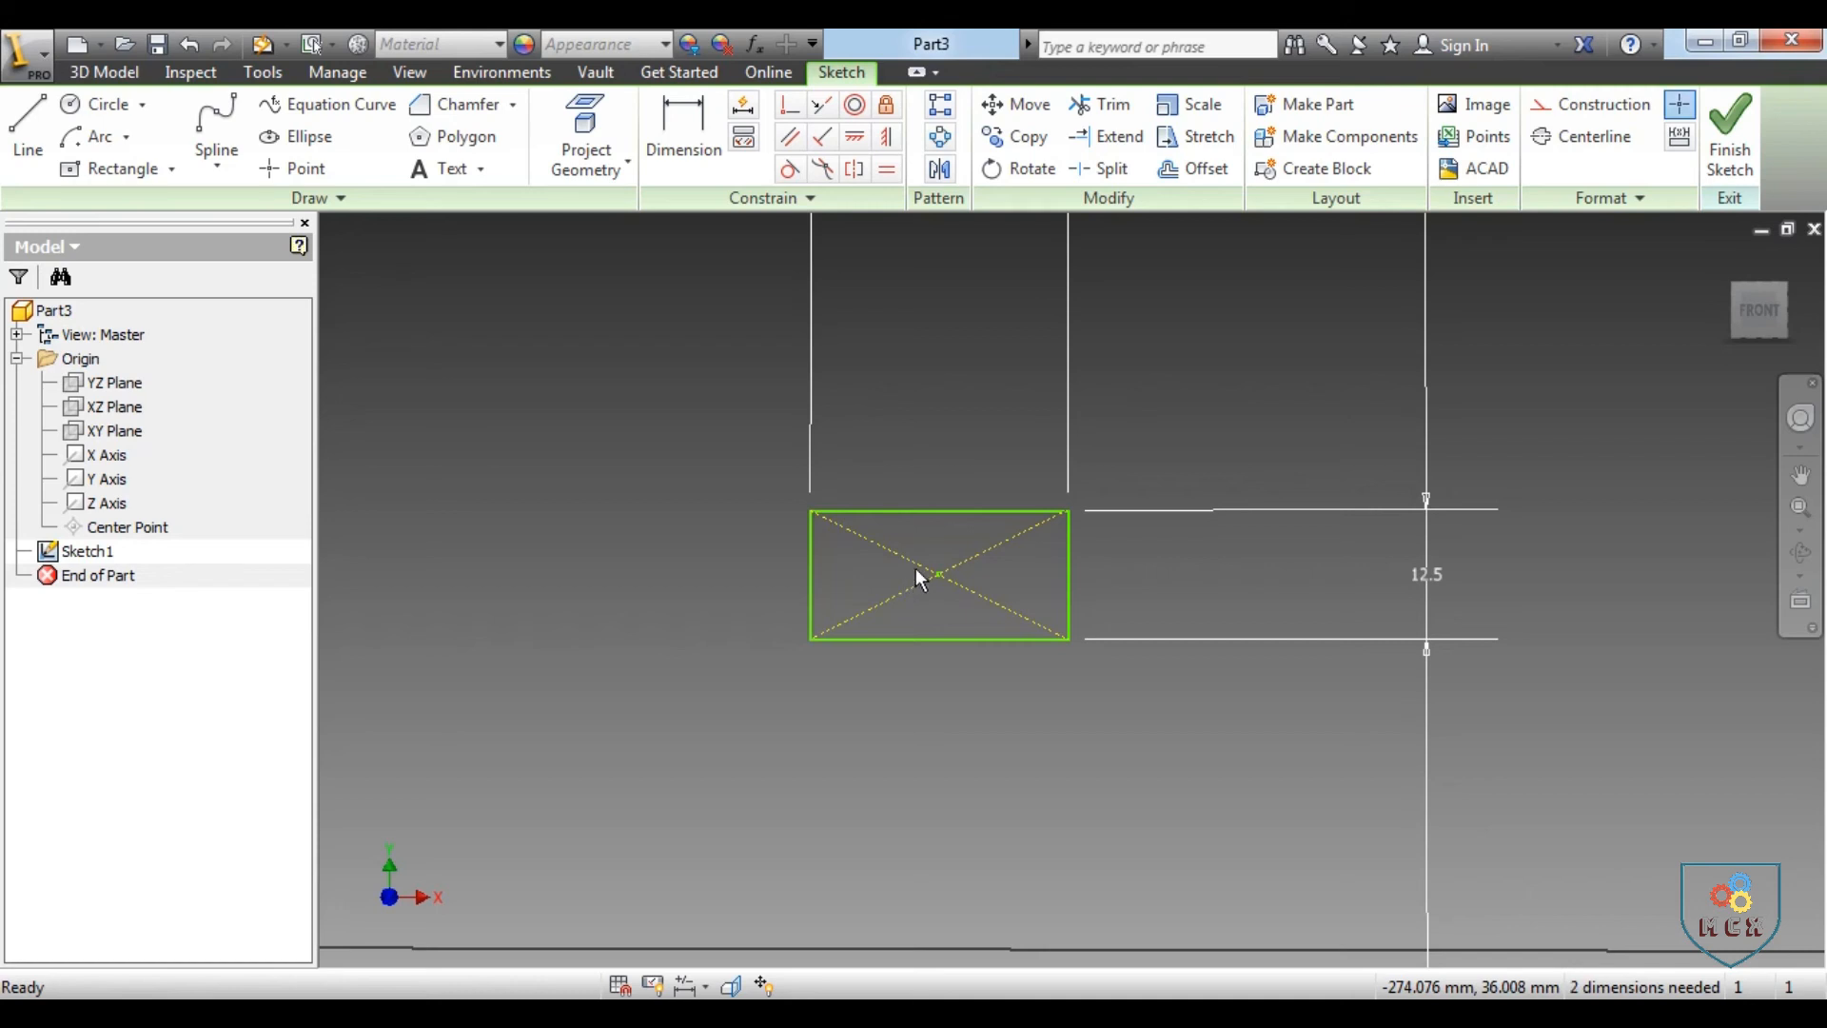
Stretch the rectangle's lower-right corner down and inward using its two adjacent edges, relaxing existing dimensions and removing the constraints
left_click(1189, 138)
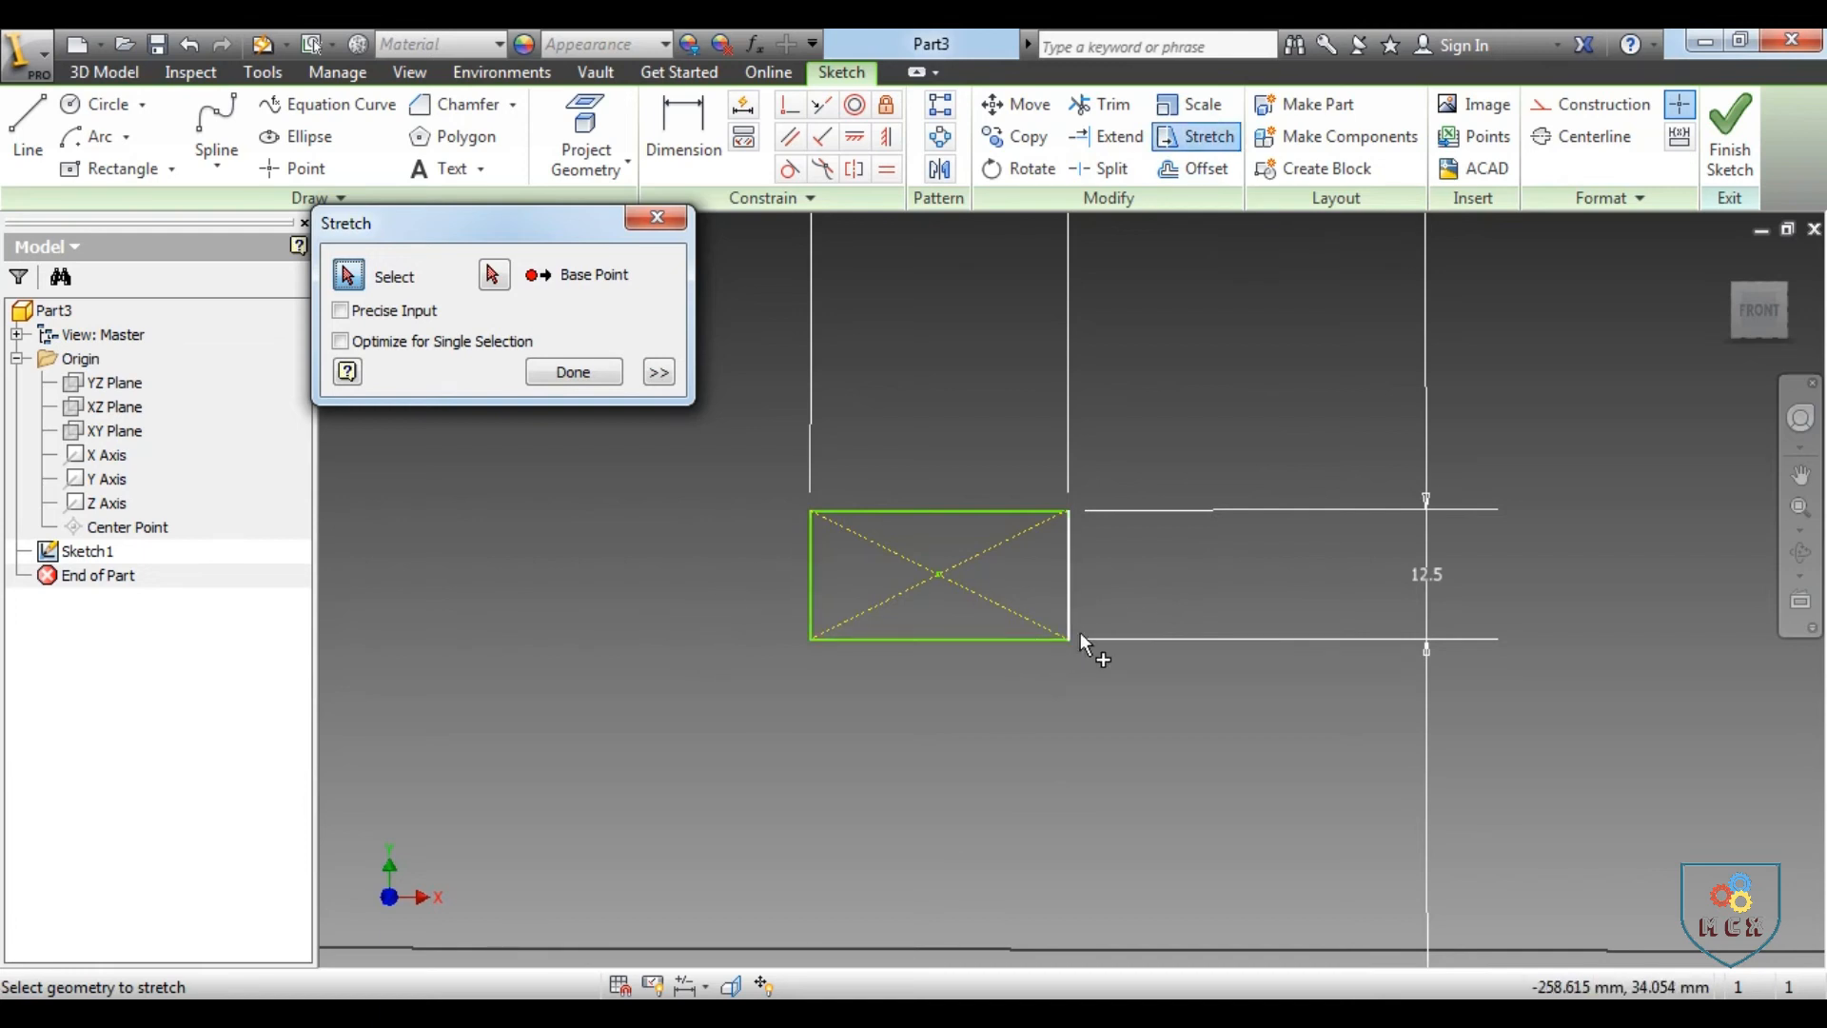
left_click(952, 638)
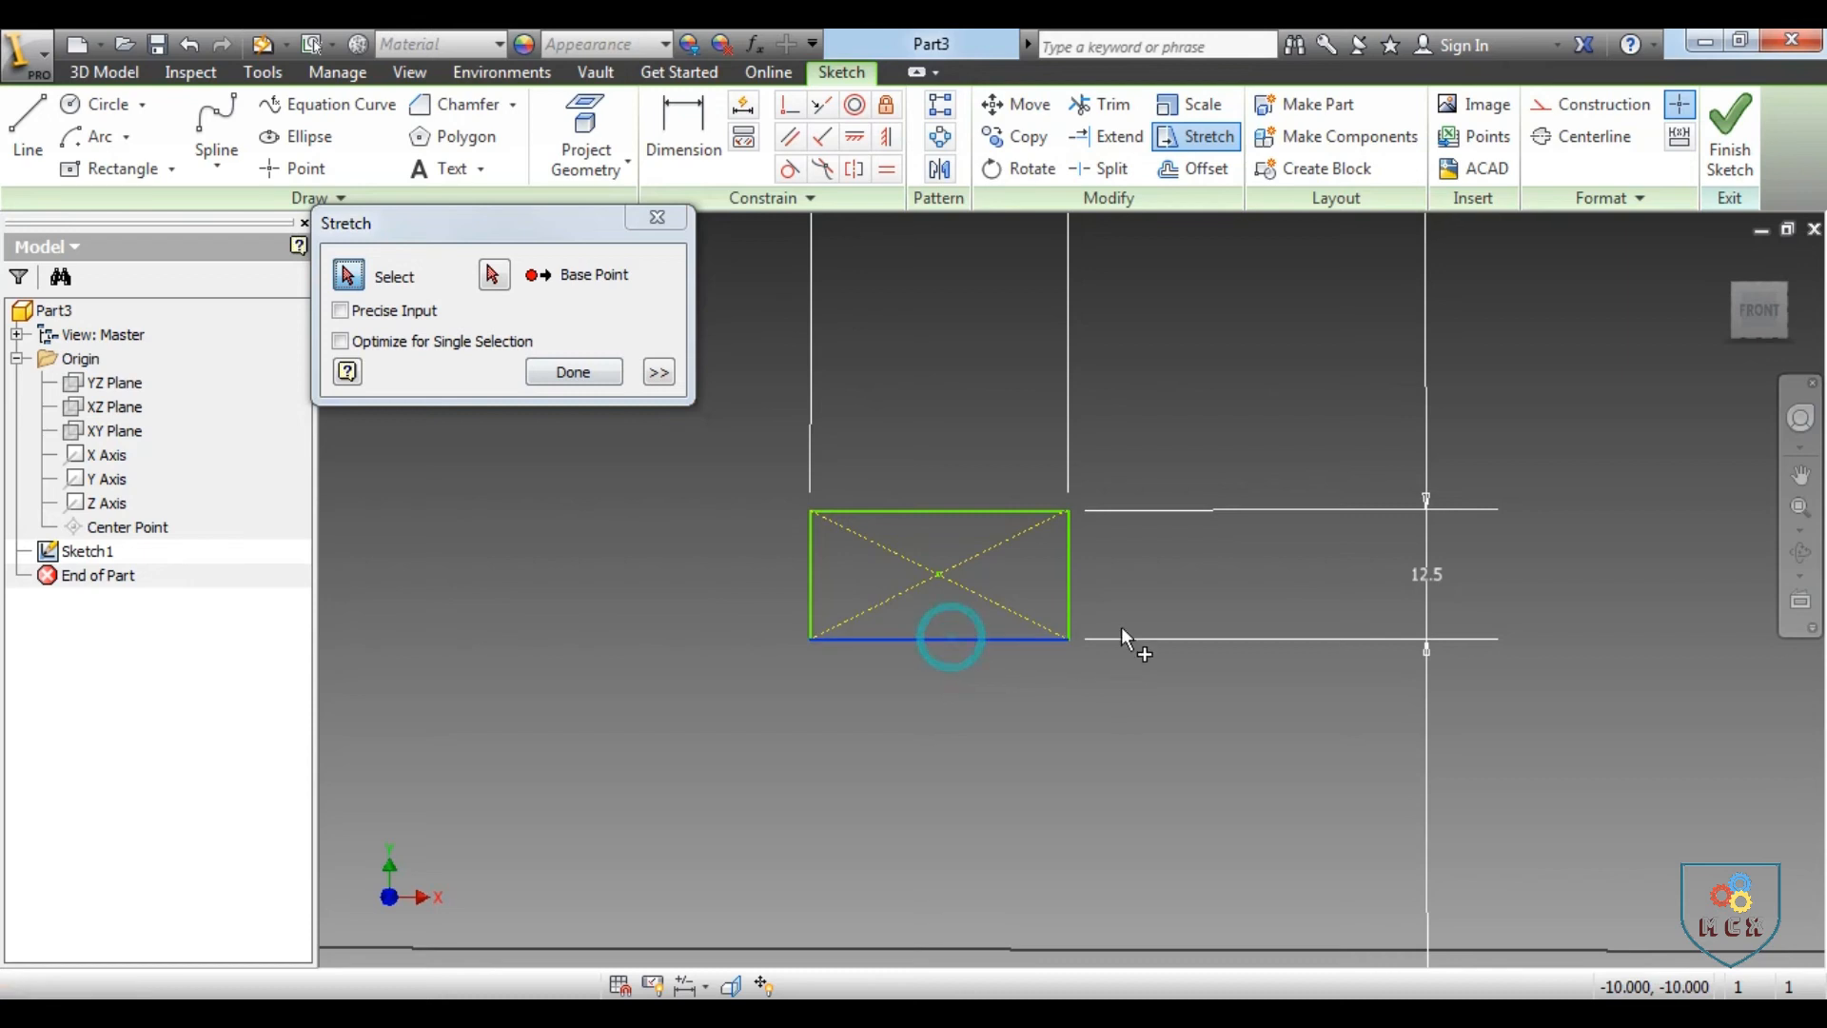
left_click(1069, 567)
left_click(493, 275)
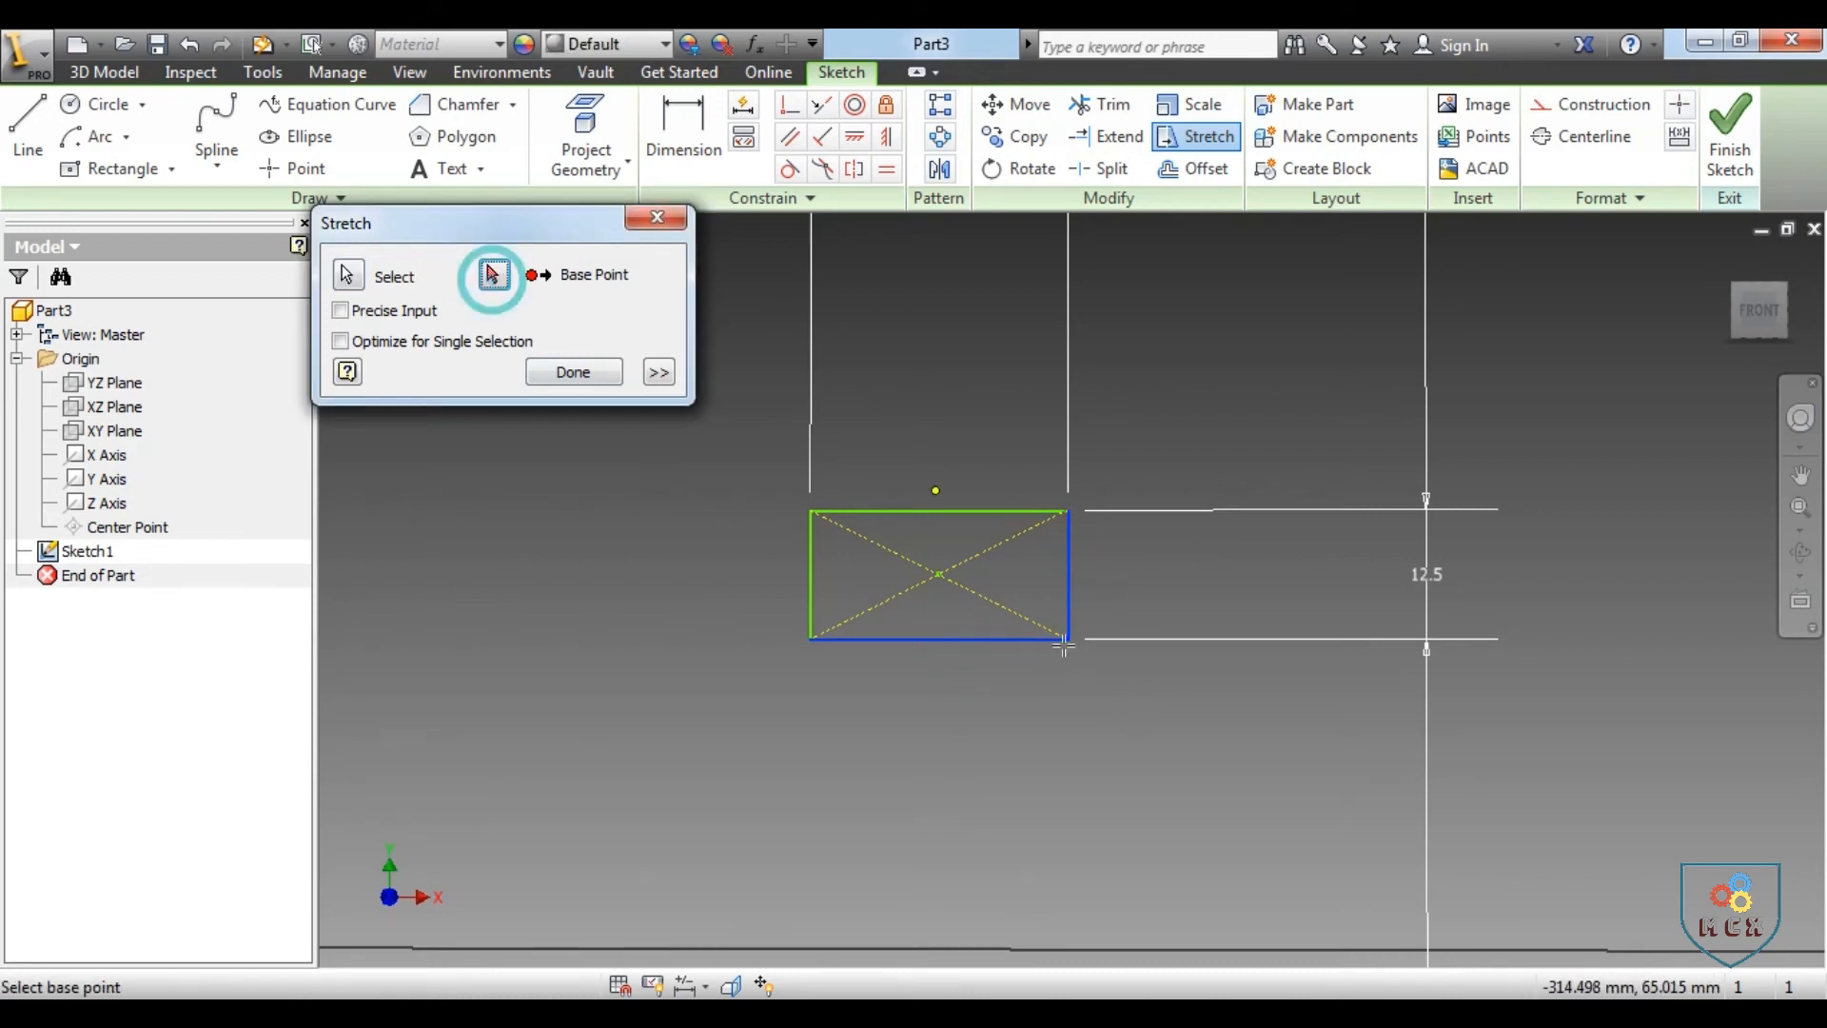
left_click(1068, 638)
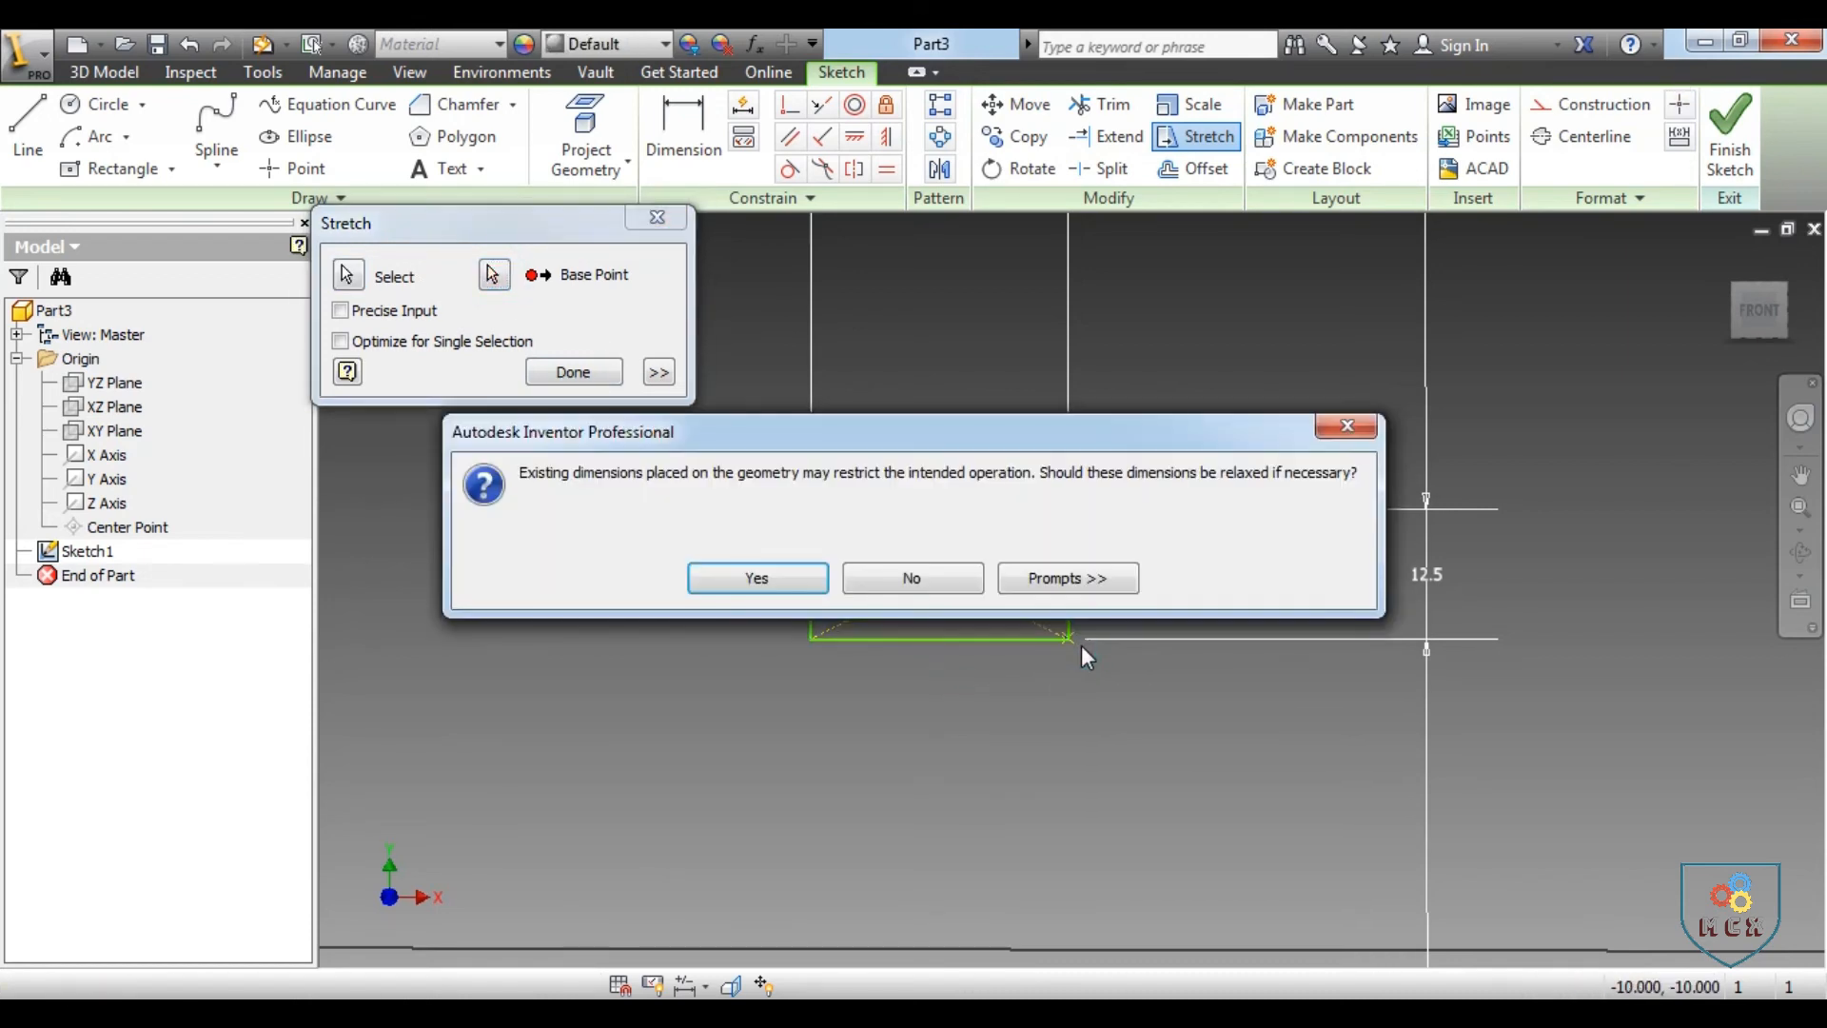
left_click(698, 581)
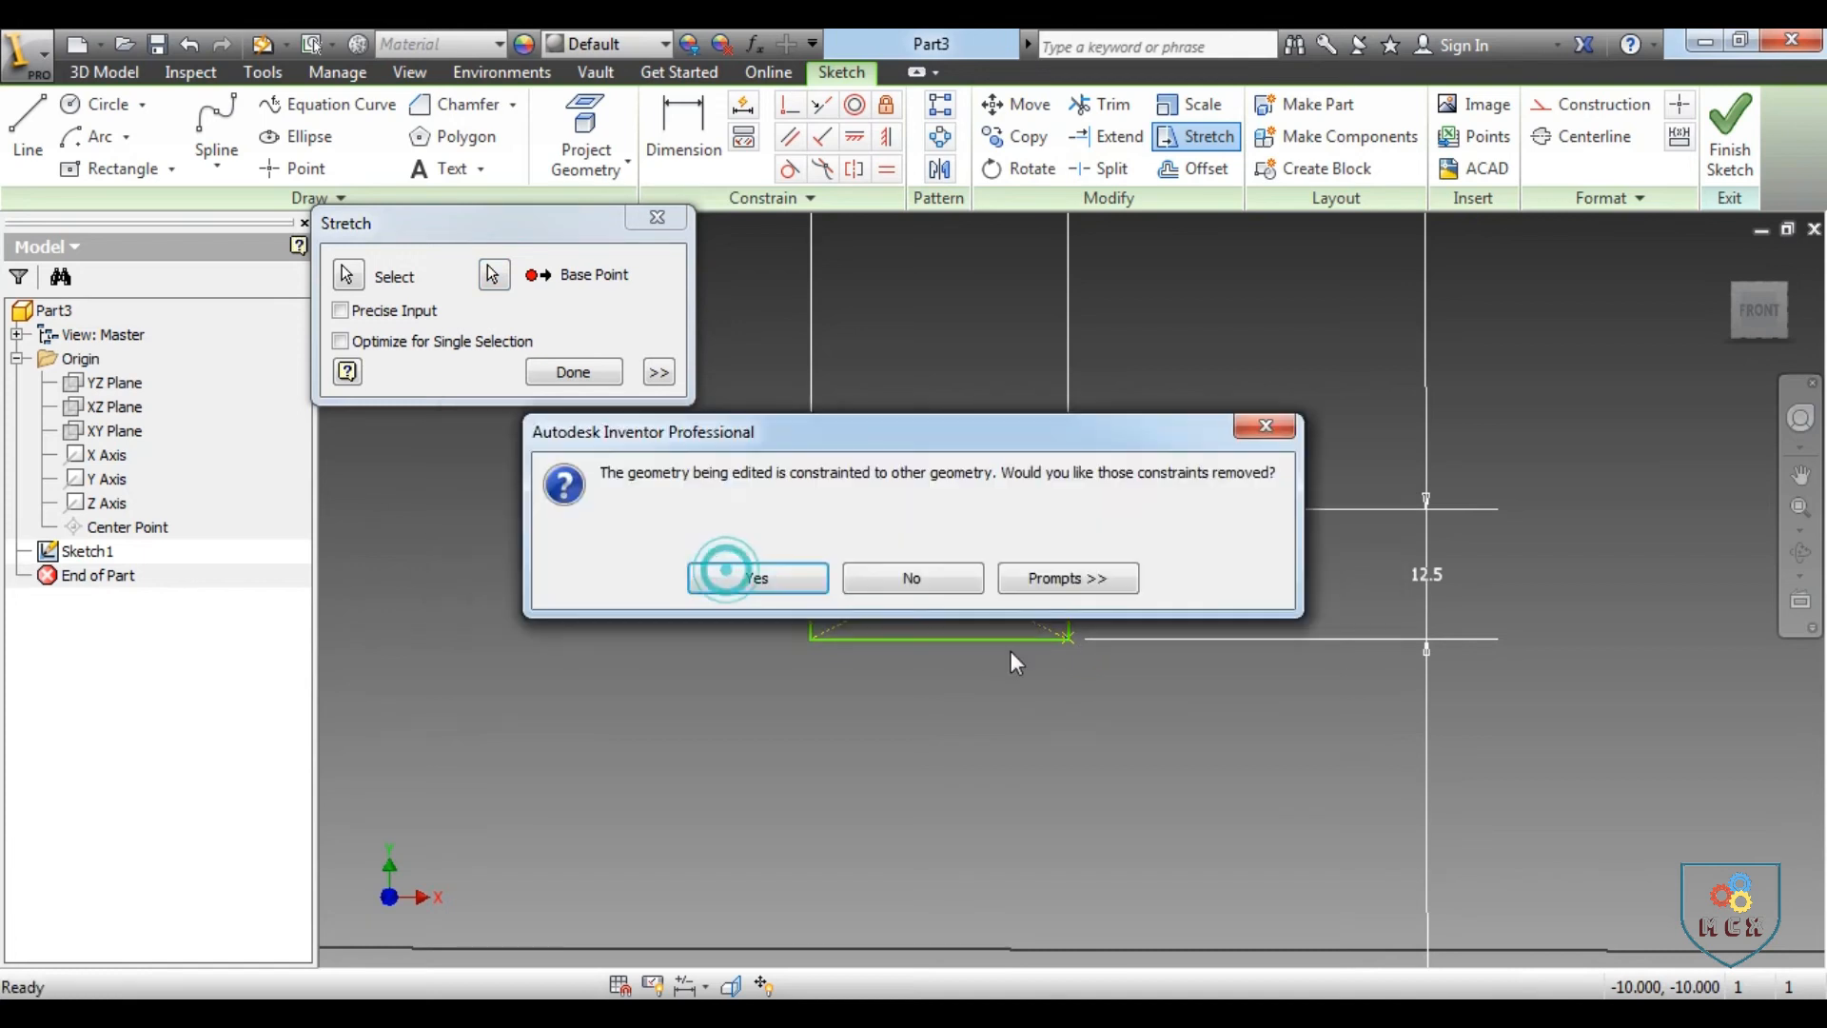
left_click(716, 577)
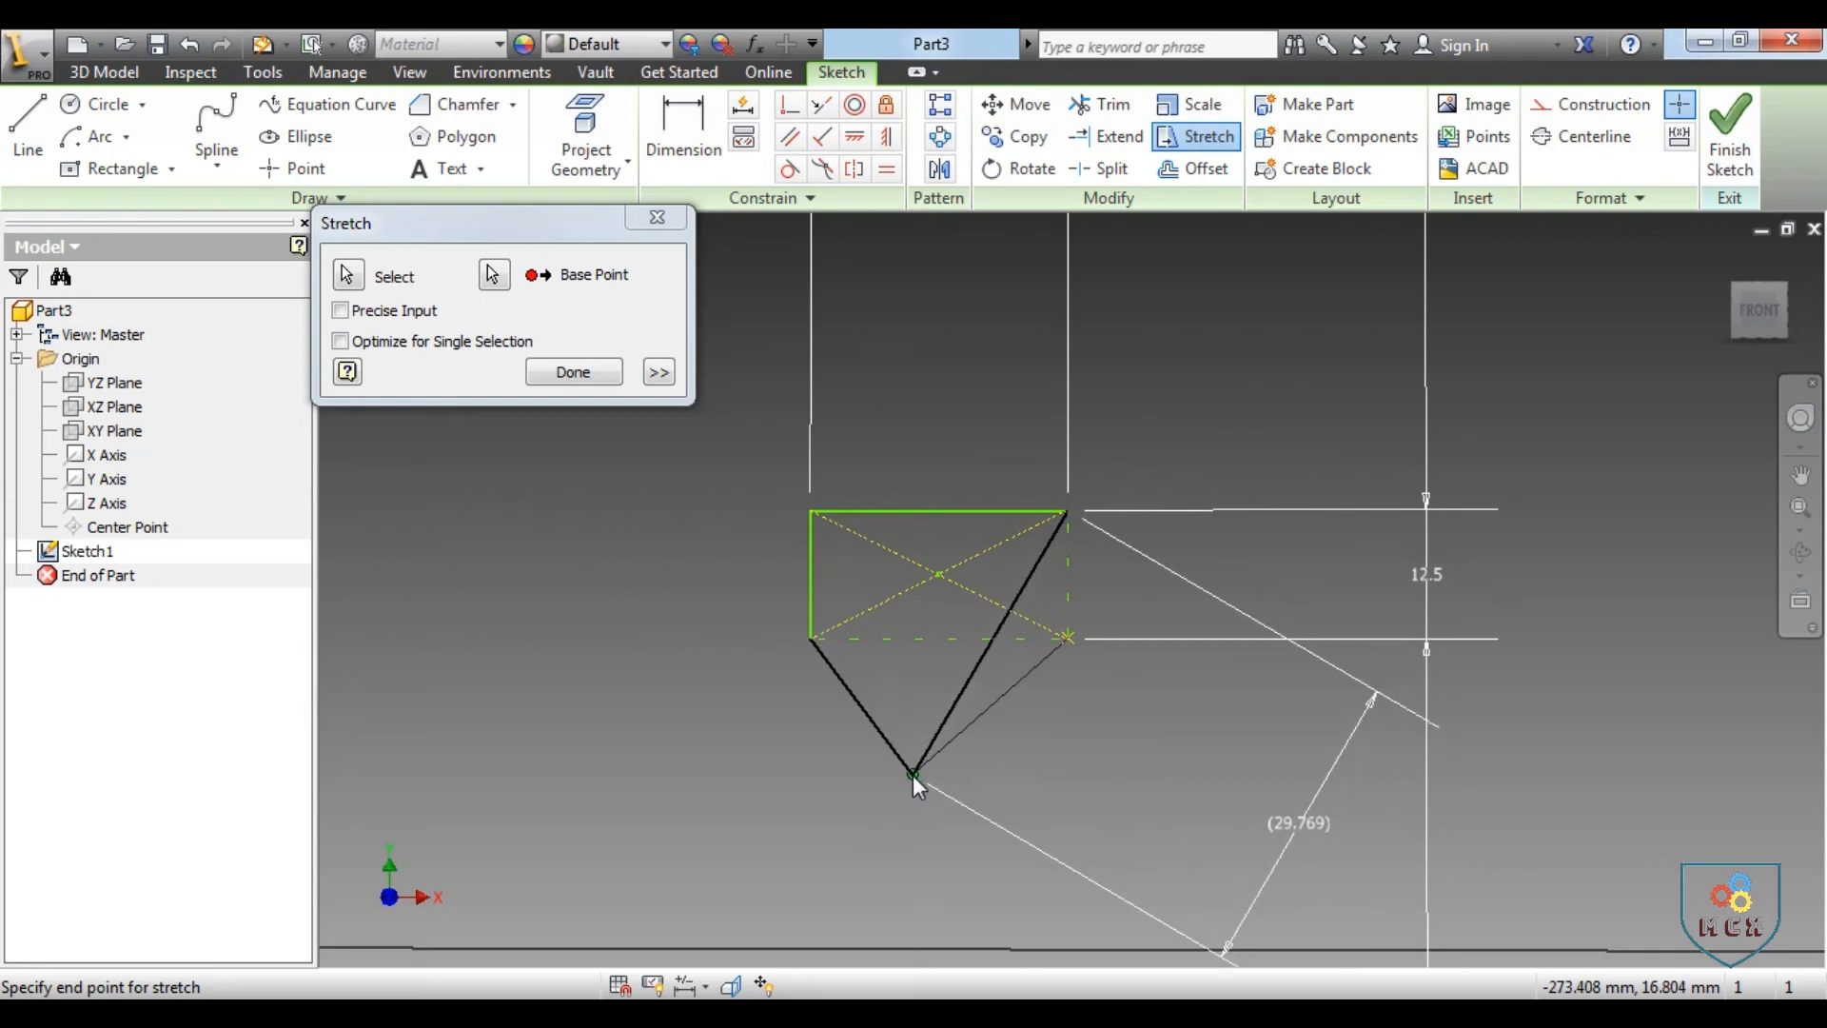
left_click(942, 779)
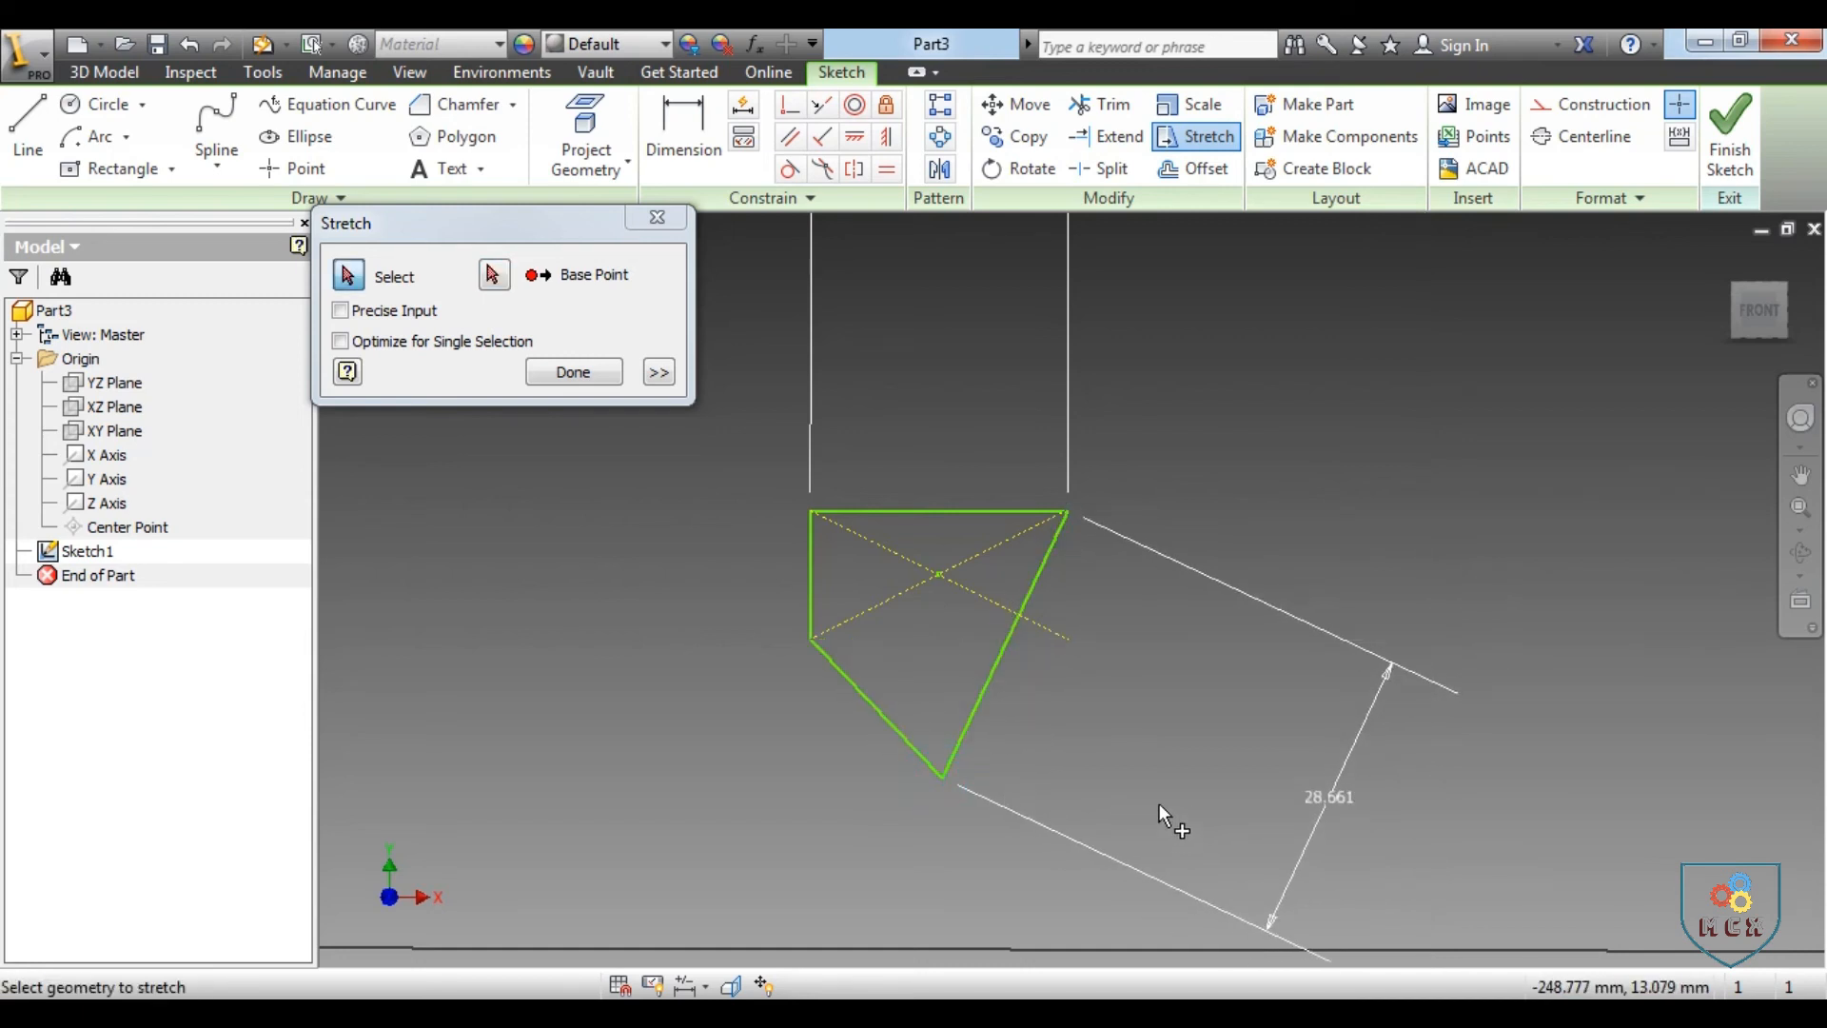
left_click(574, 372)
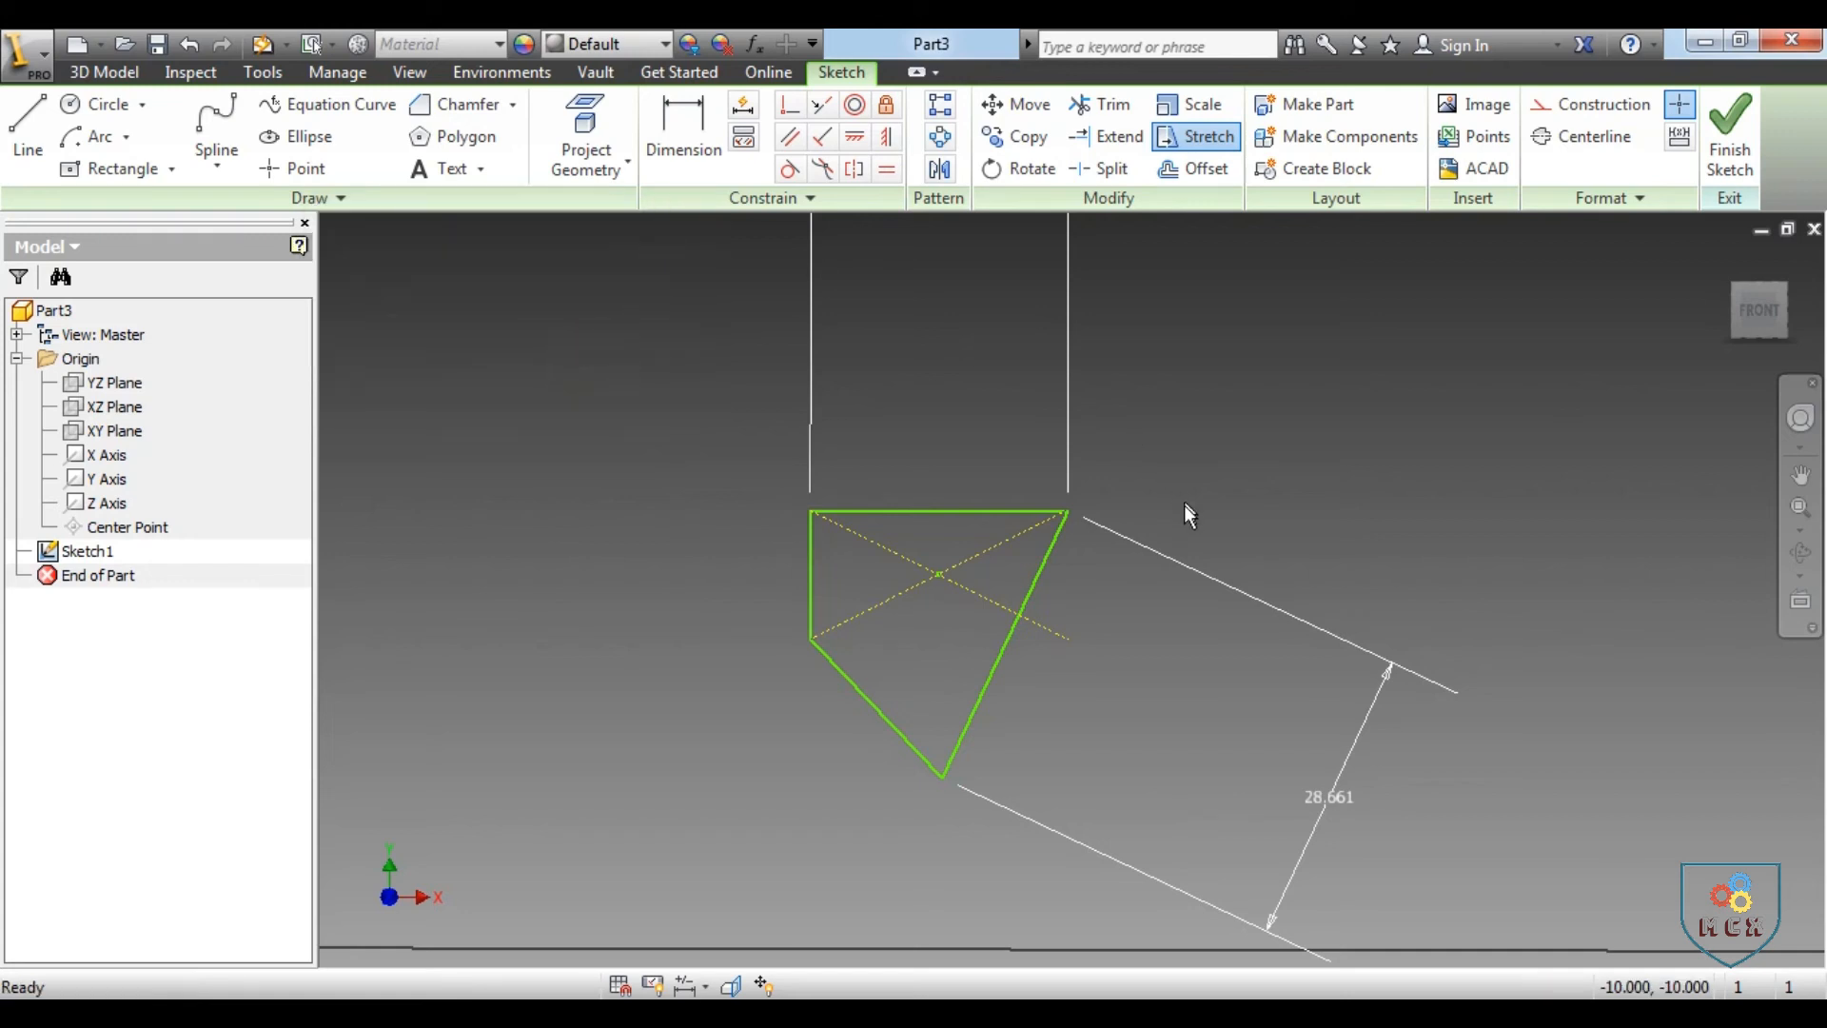
Undo the stretch and the earlier rectangle edits until the sketch is empty
scroll(1102, 545, "down", 1)
scroll(1102, 544, "down", 1)
key("ctrl+z")
key("ctrl+z")
key("ctrl+z")
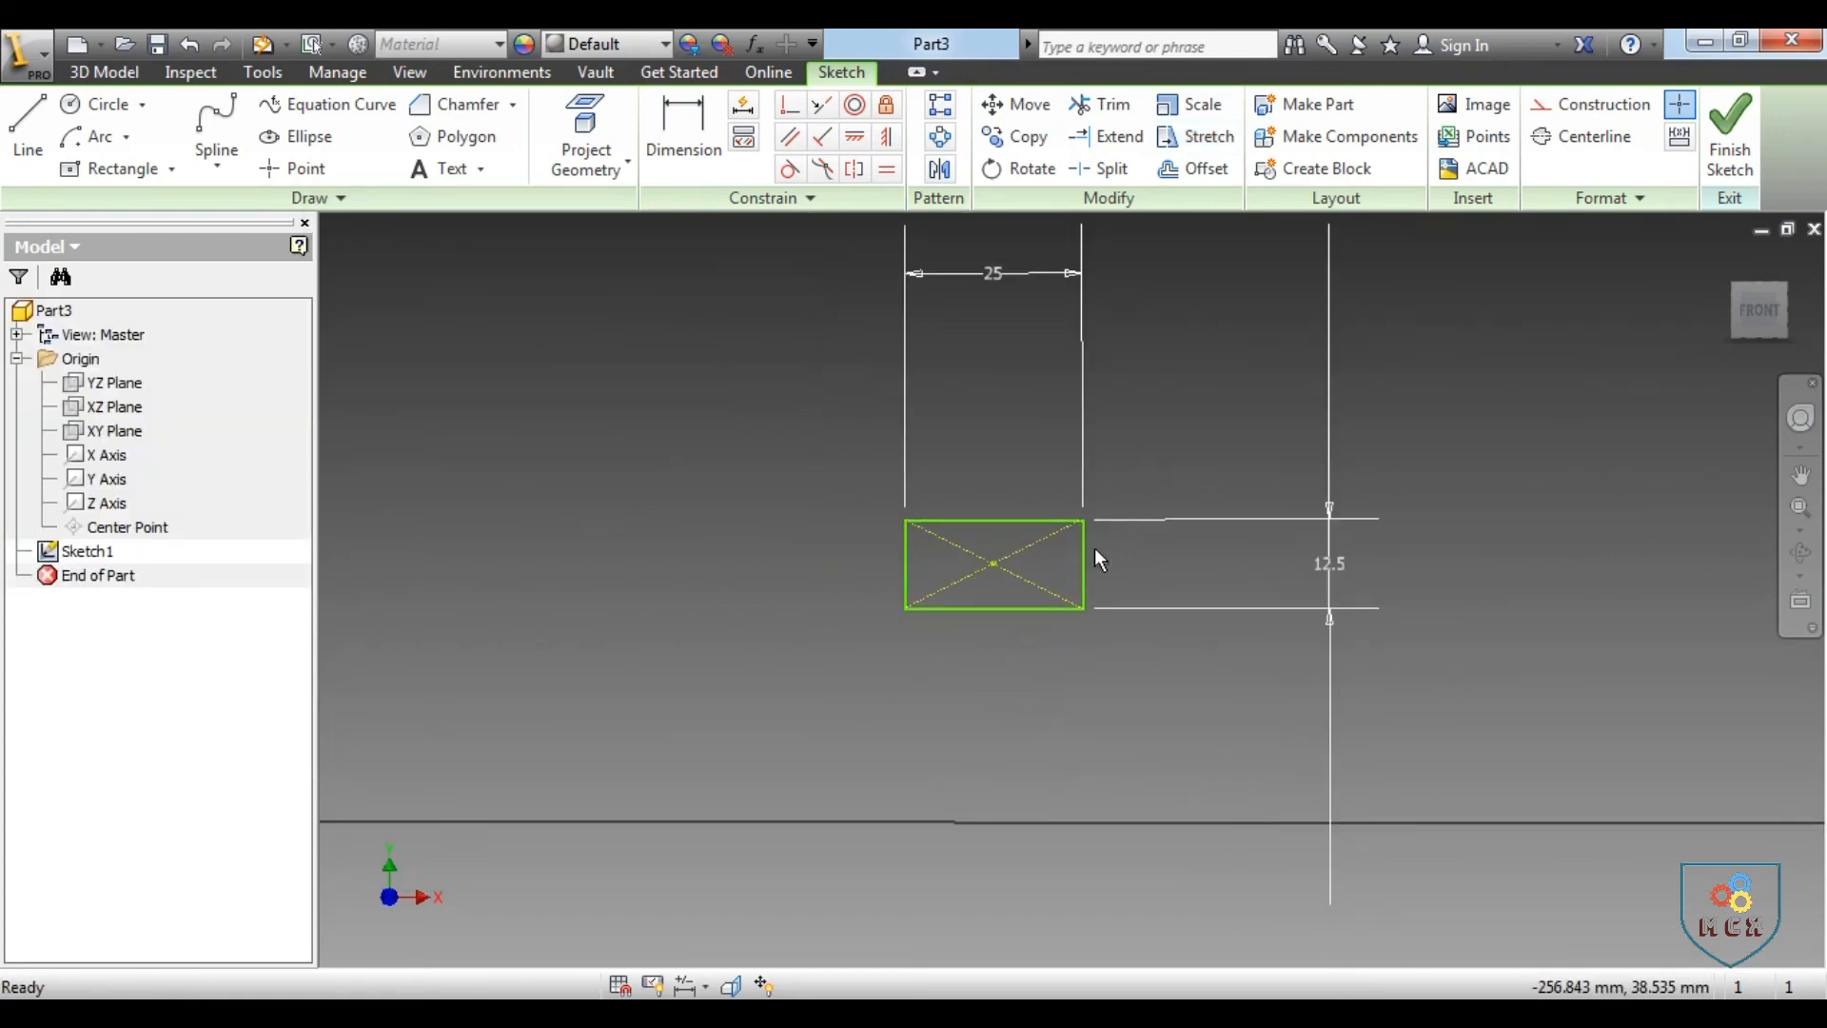
key("ctrl+z")
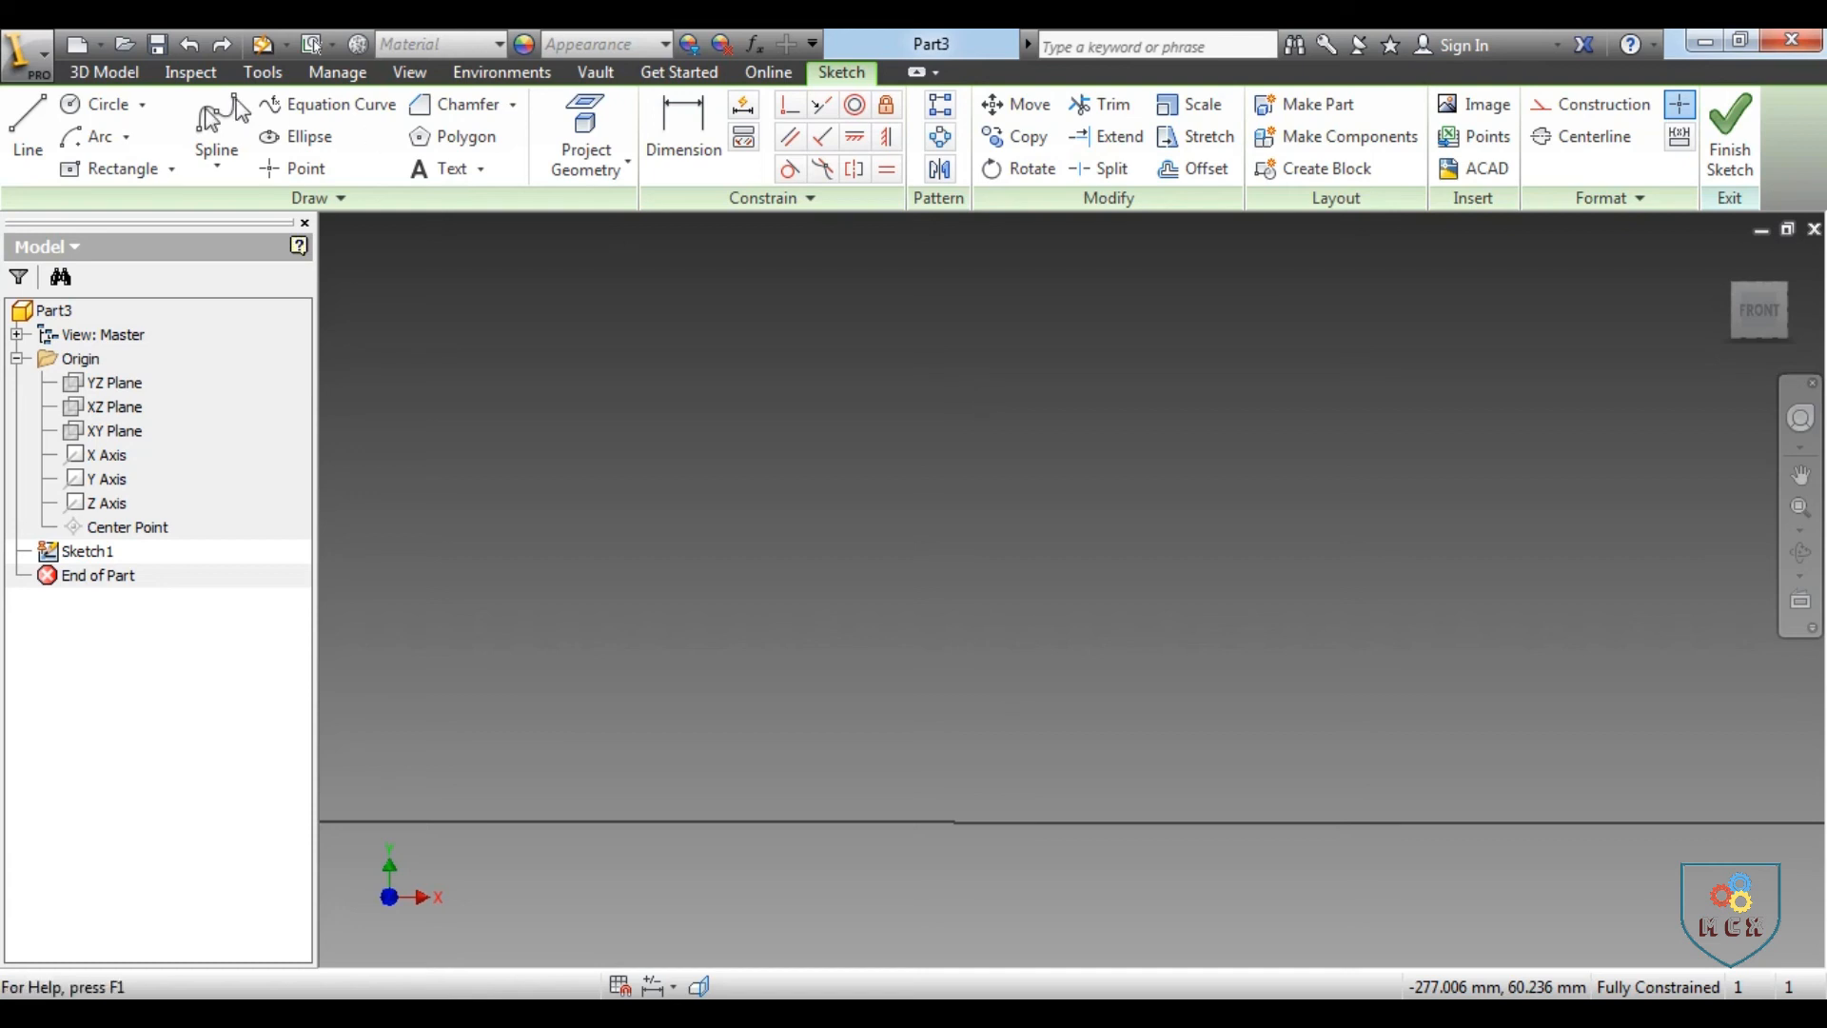
Draw a single horizontal line in the middle of the empty sketch
key("l")
left_click(876, 524)
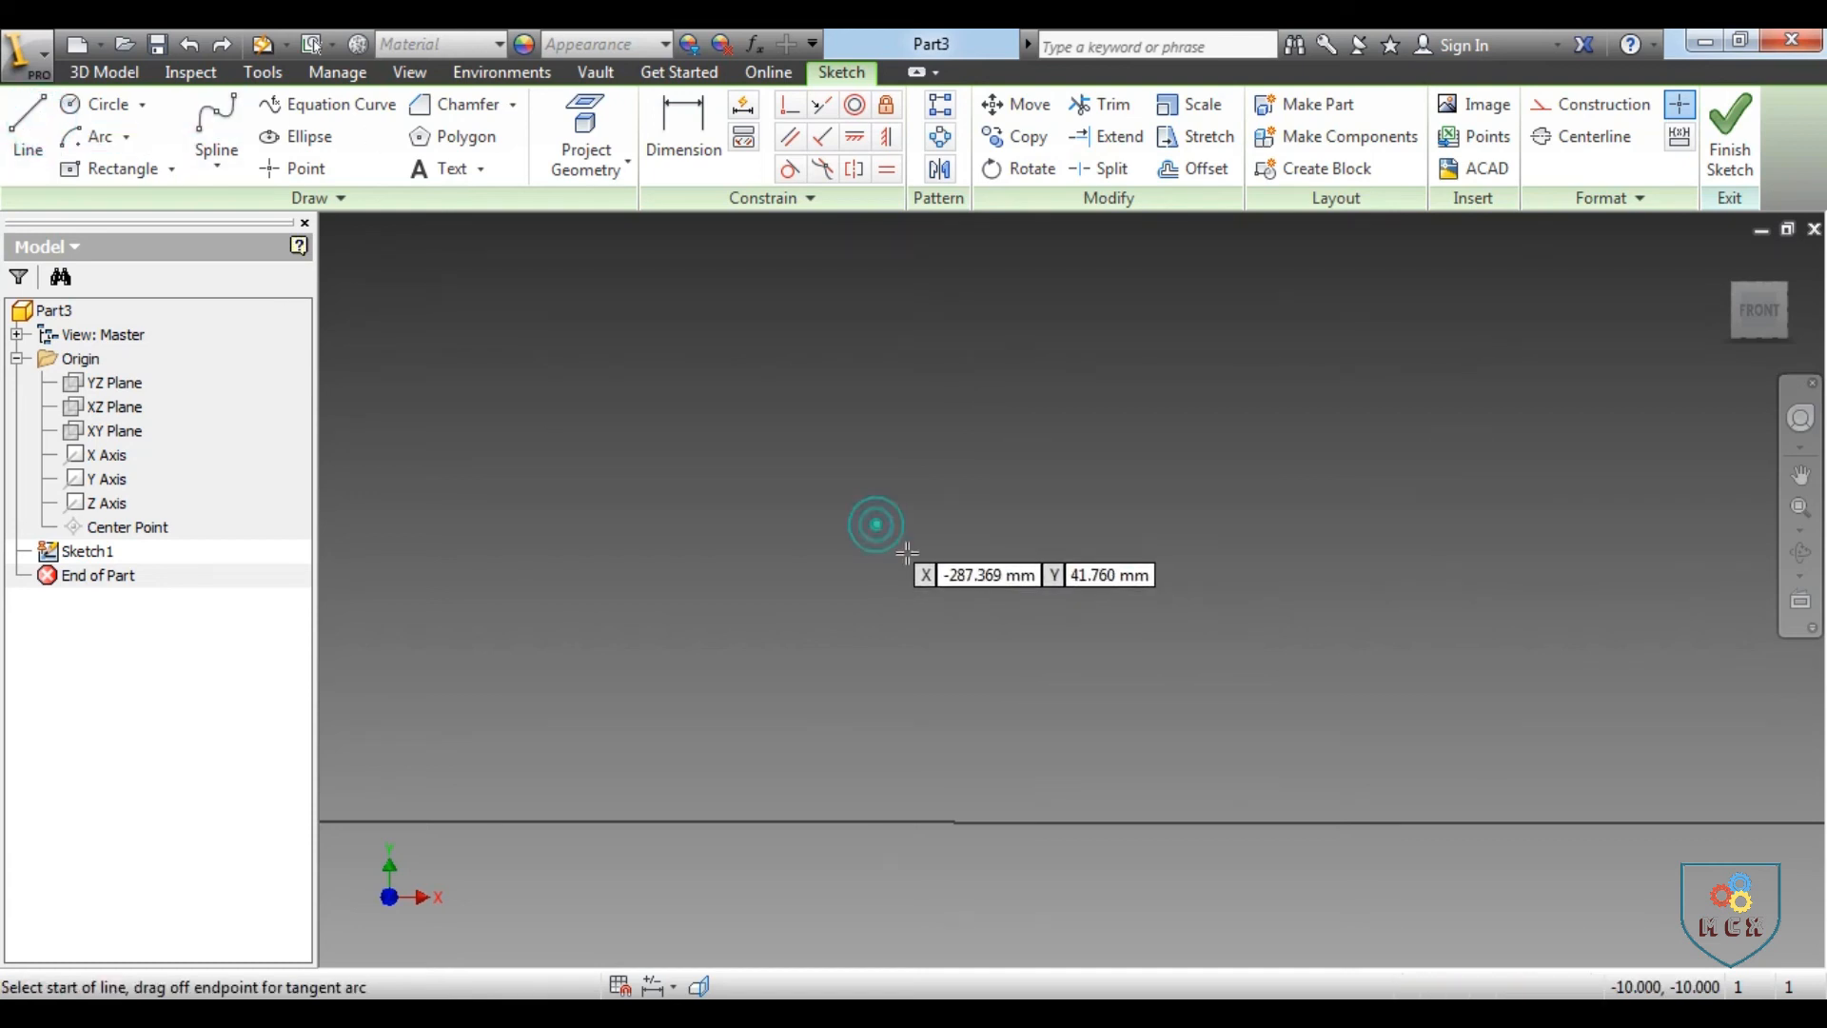
left_click(1236, 525)
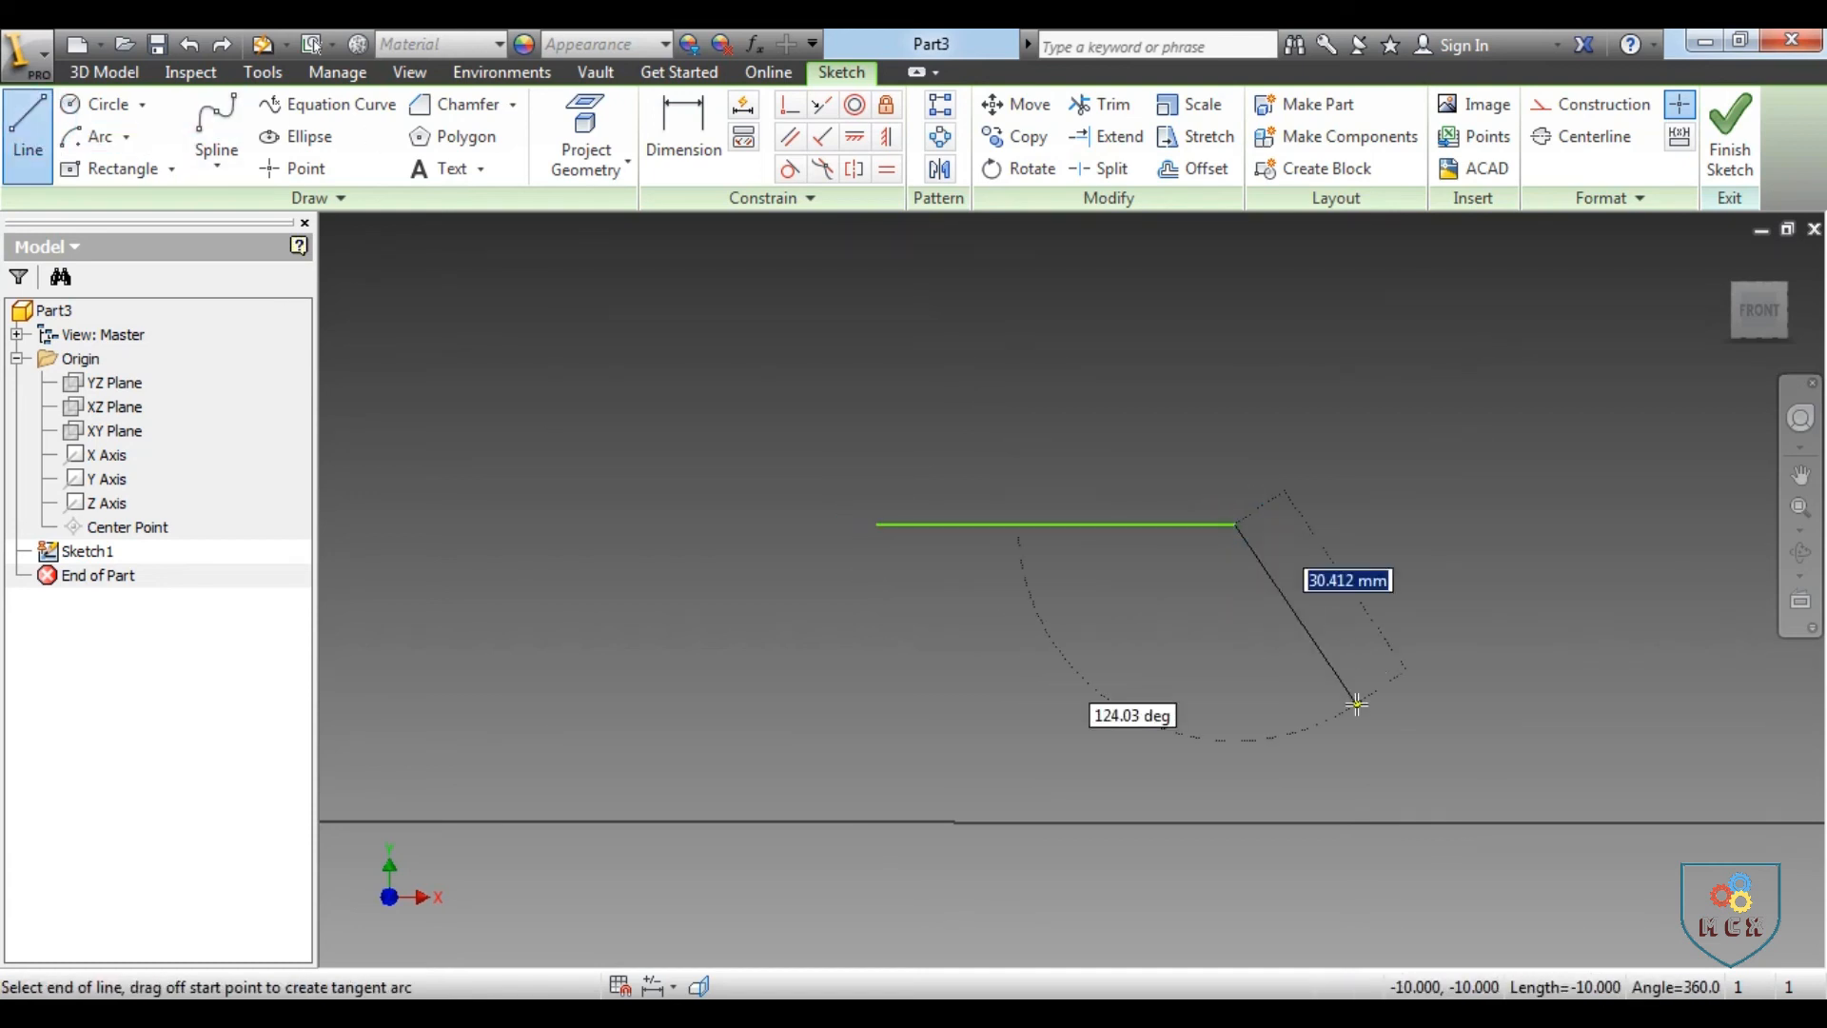
right_click(1375, 660)
left_click(1468, 661)
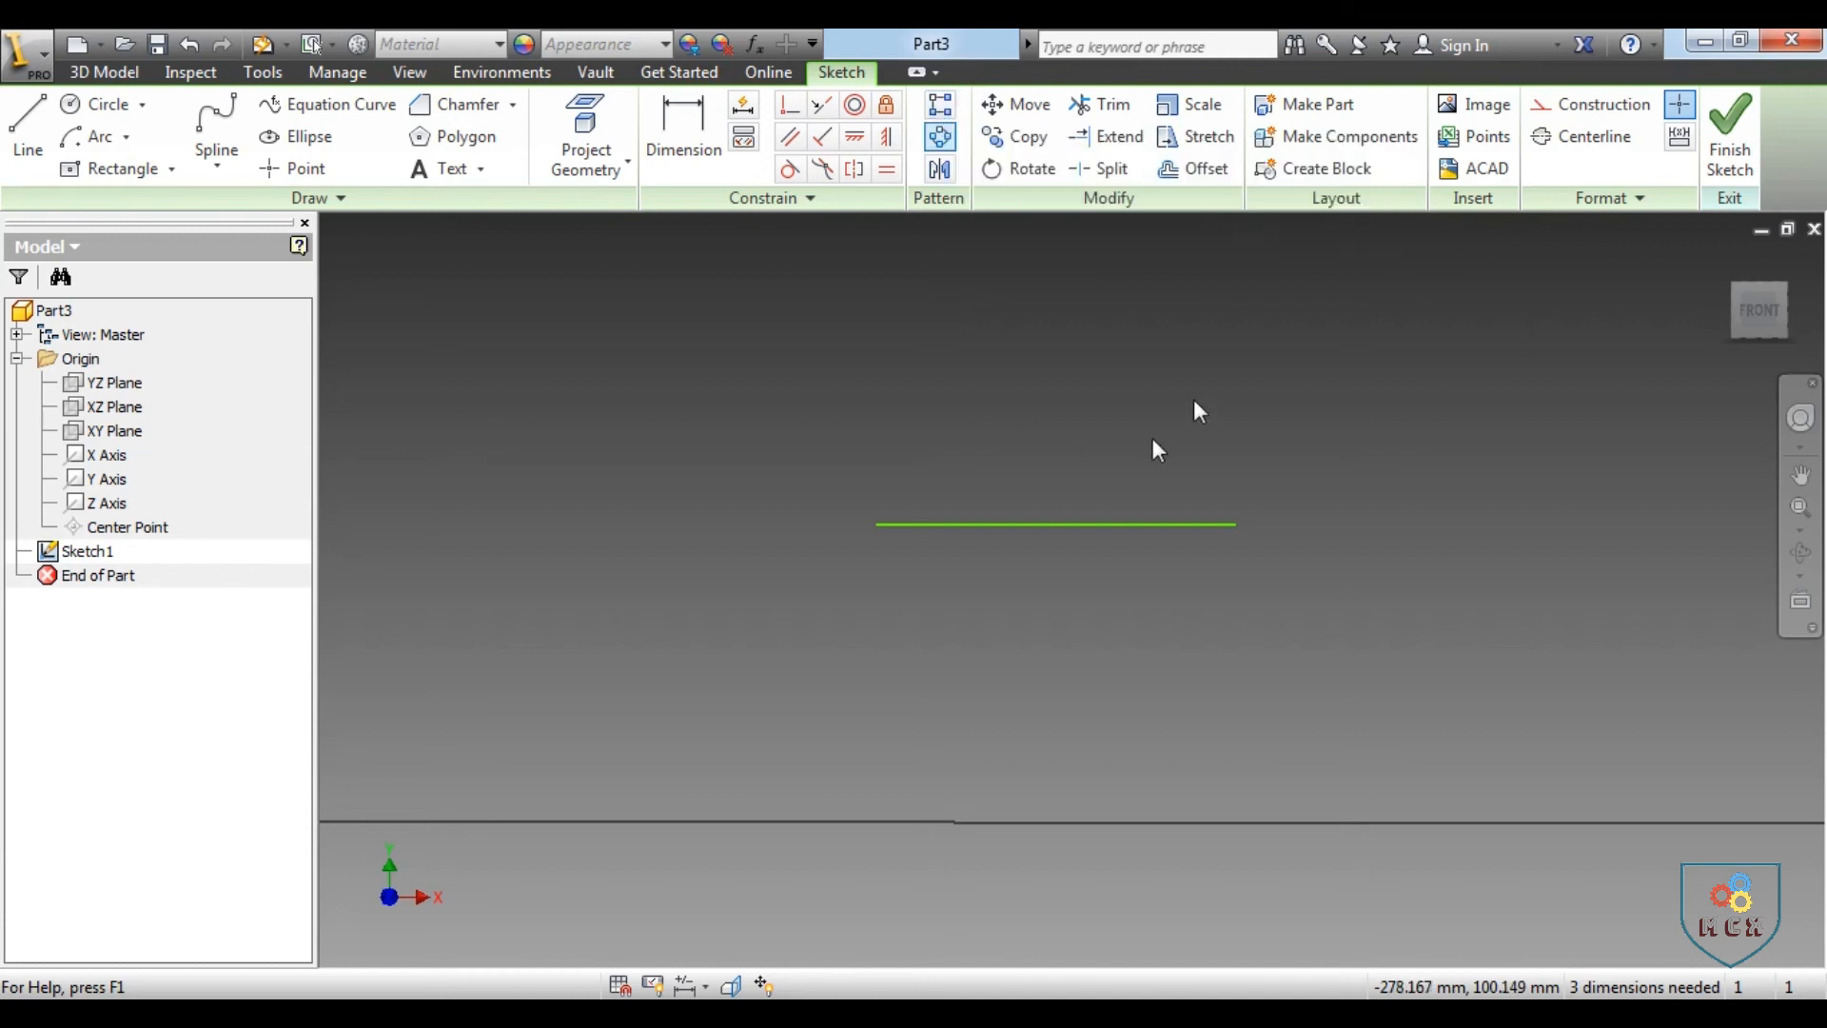
Offset the horizontal line upward three times, each time from the newest copy, with slightly increasing spacing
left_click(1196, 171)
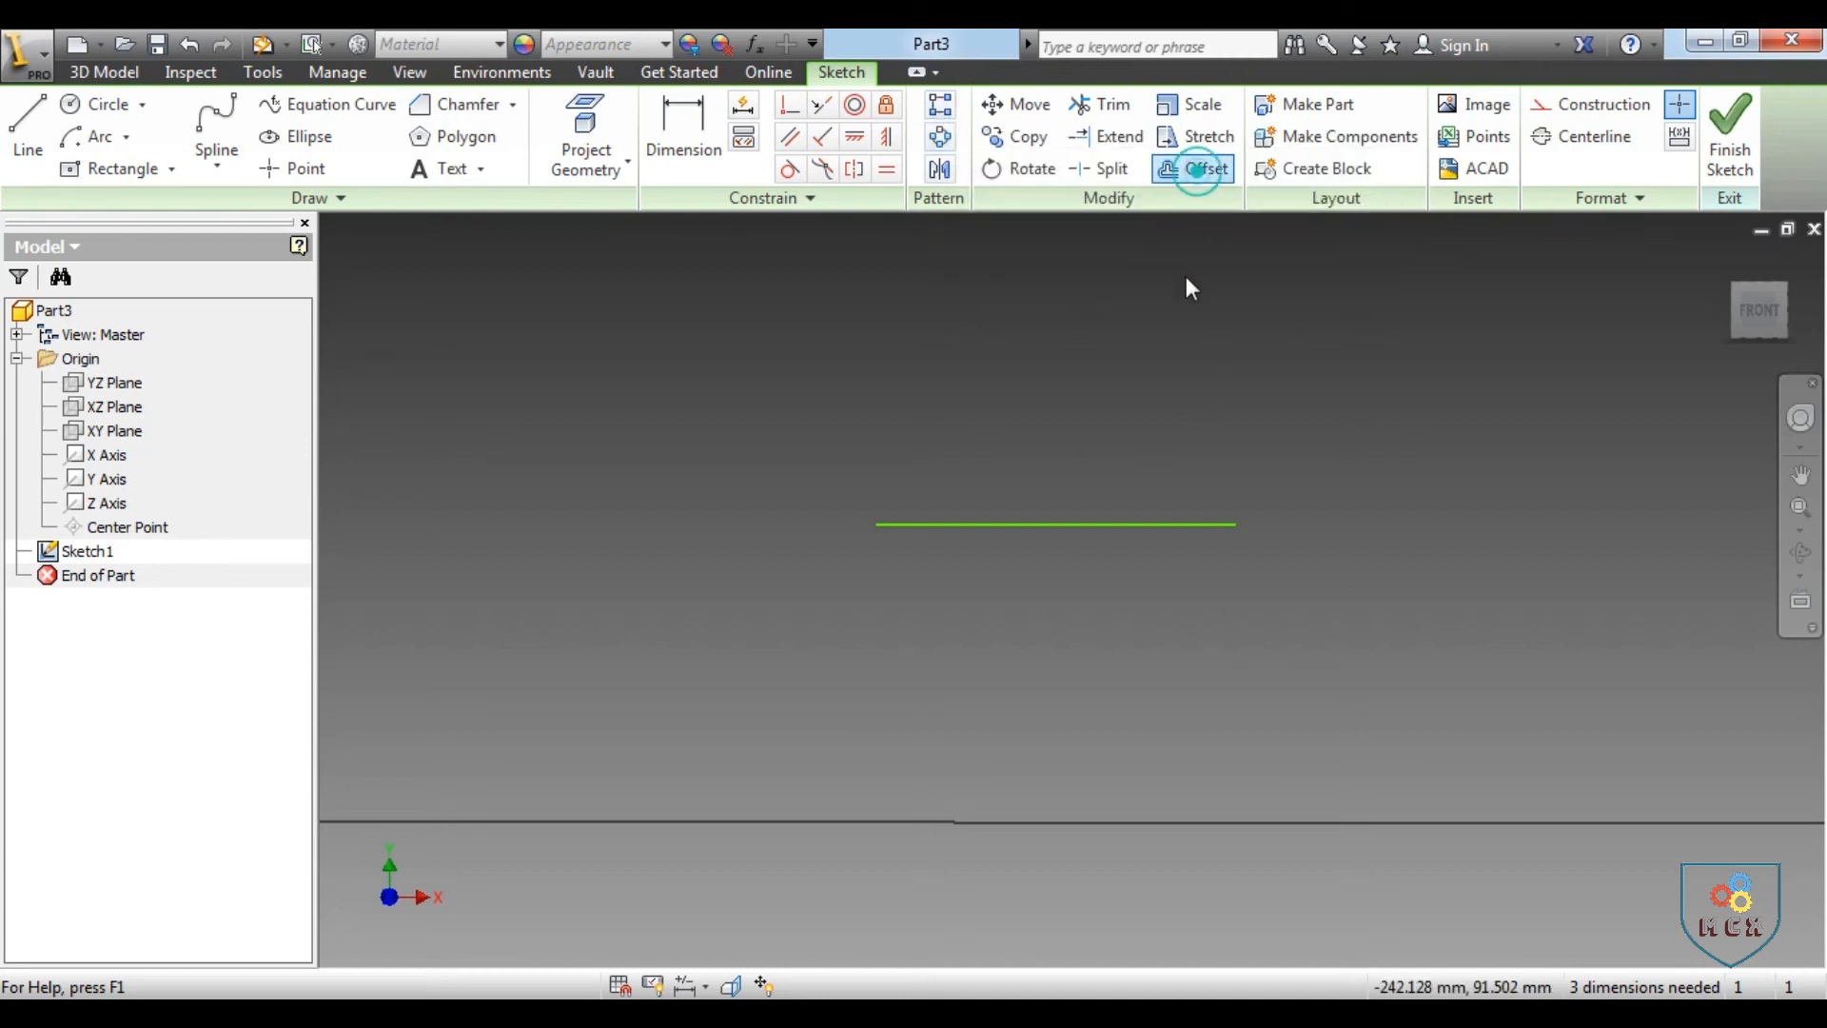
left_click(1128, 524)
left_click(1121, 490)
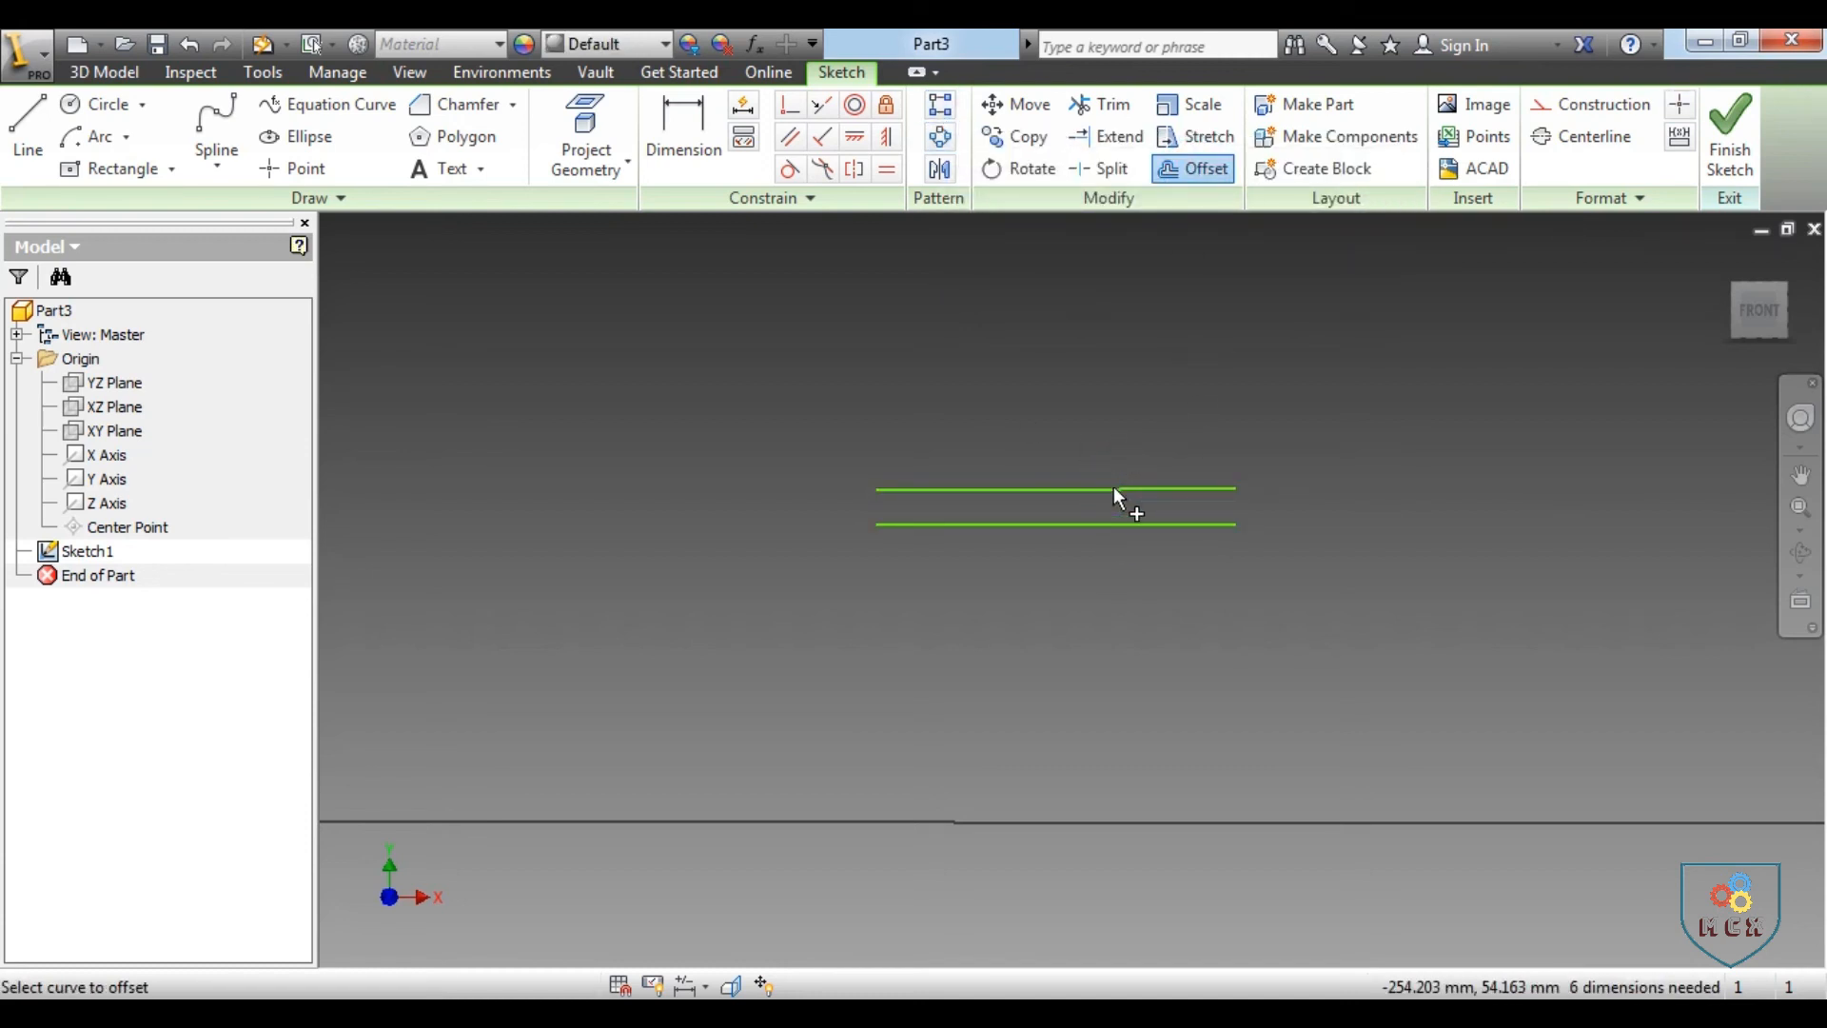
left_click(1115, 488)
left_click(1117, 444)
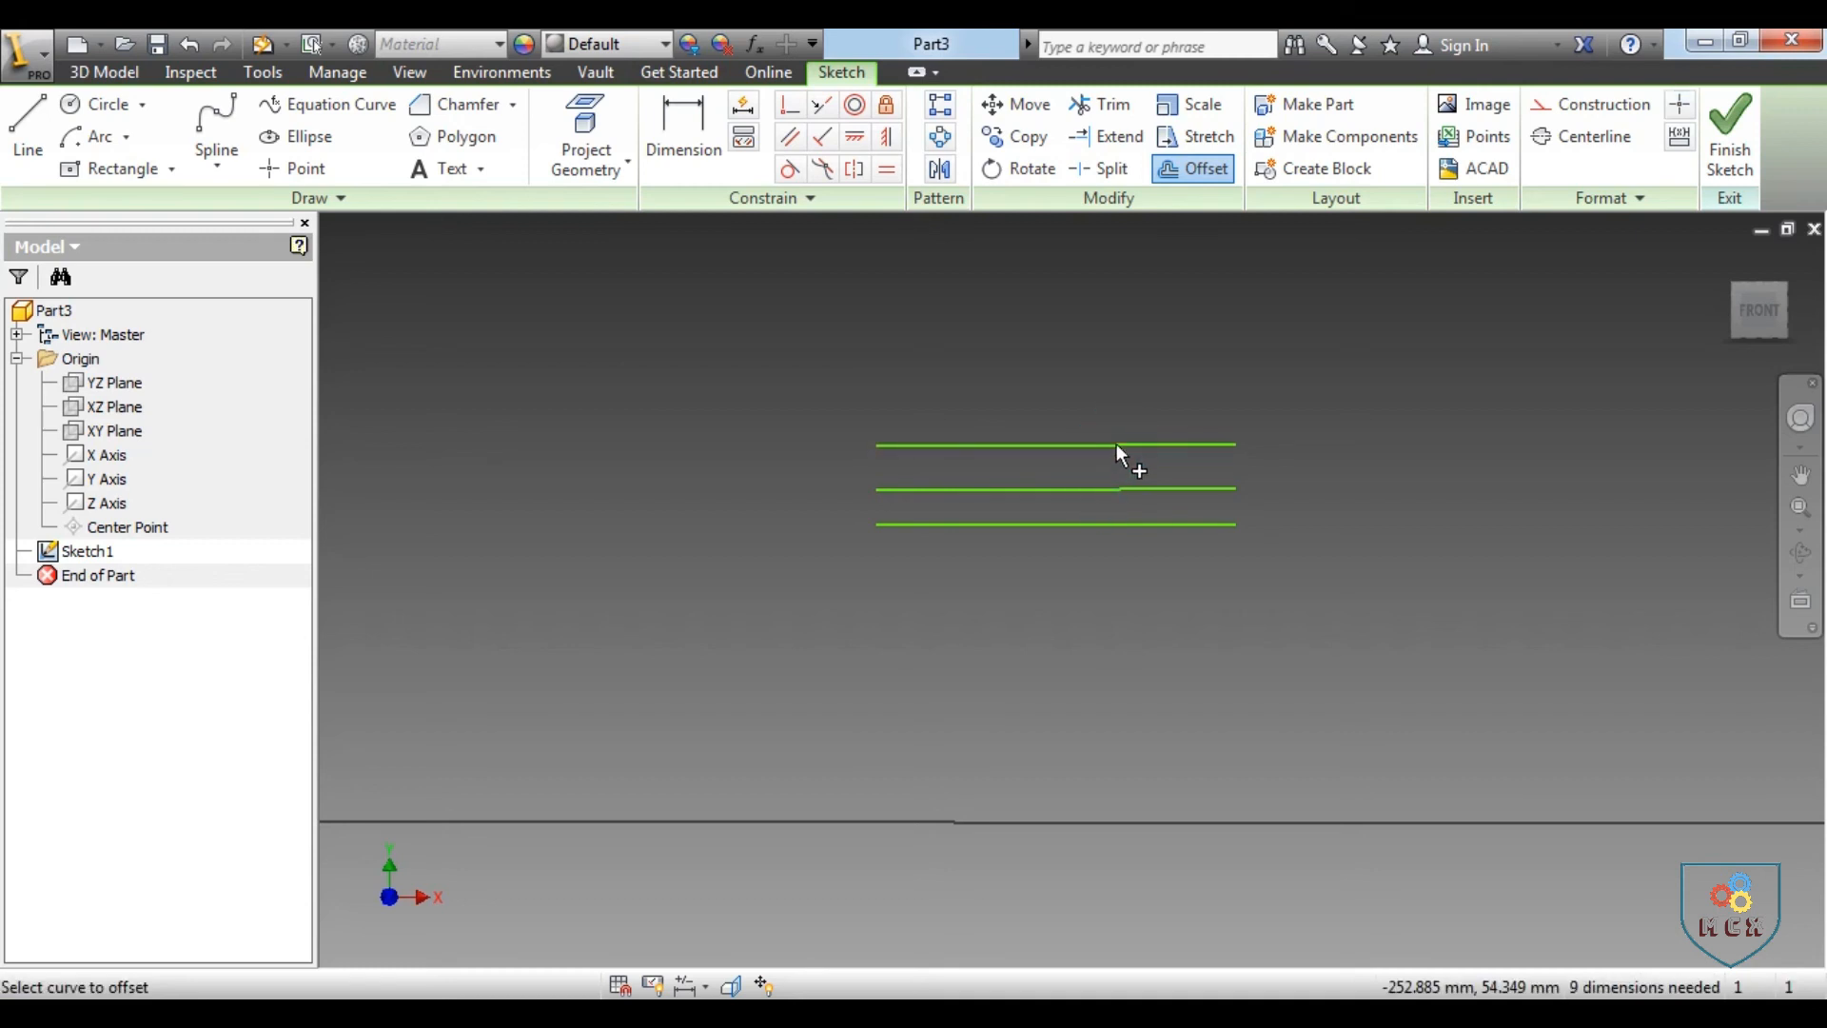
left_click(1113, 441)
left_click(1108, 389)
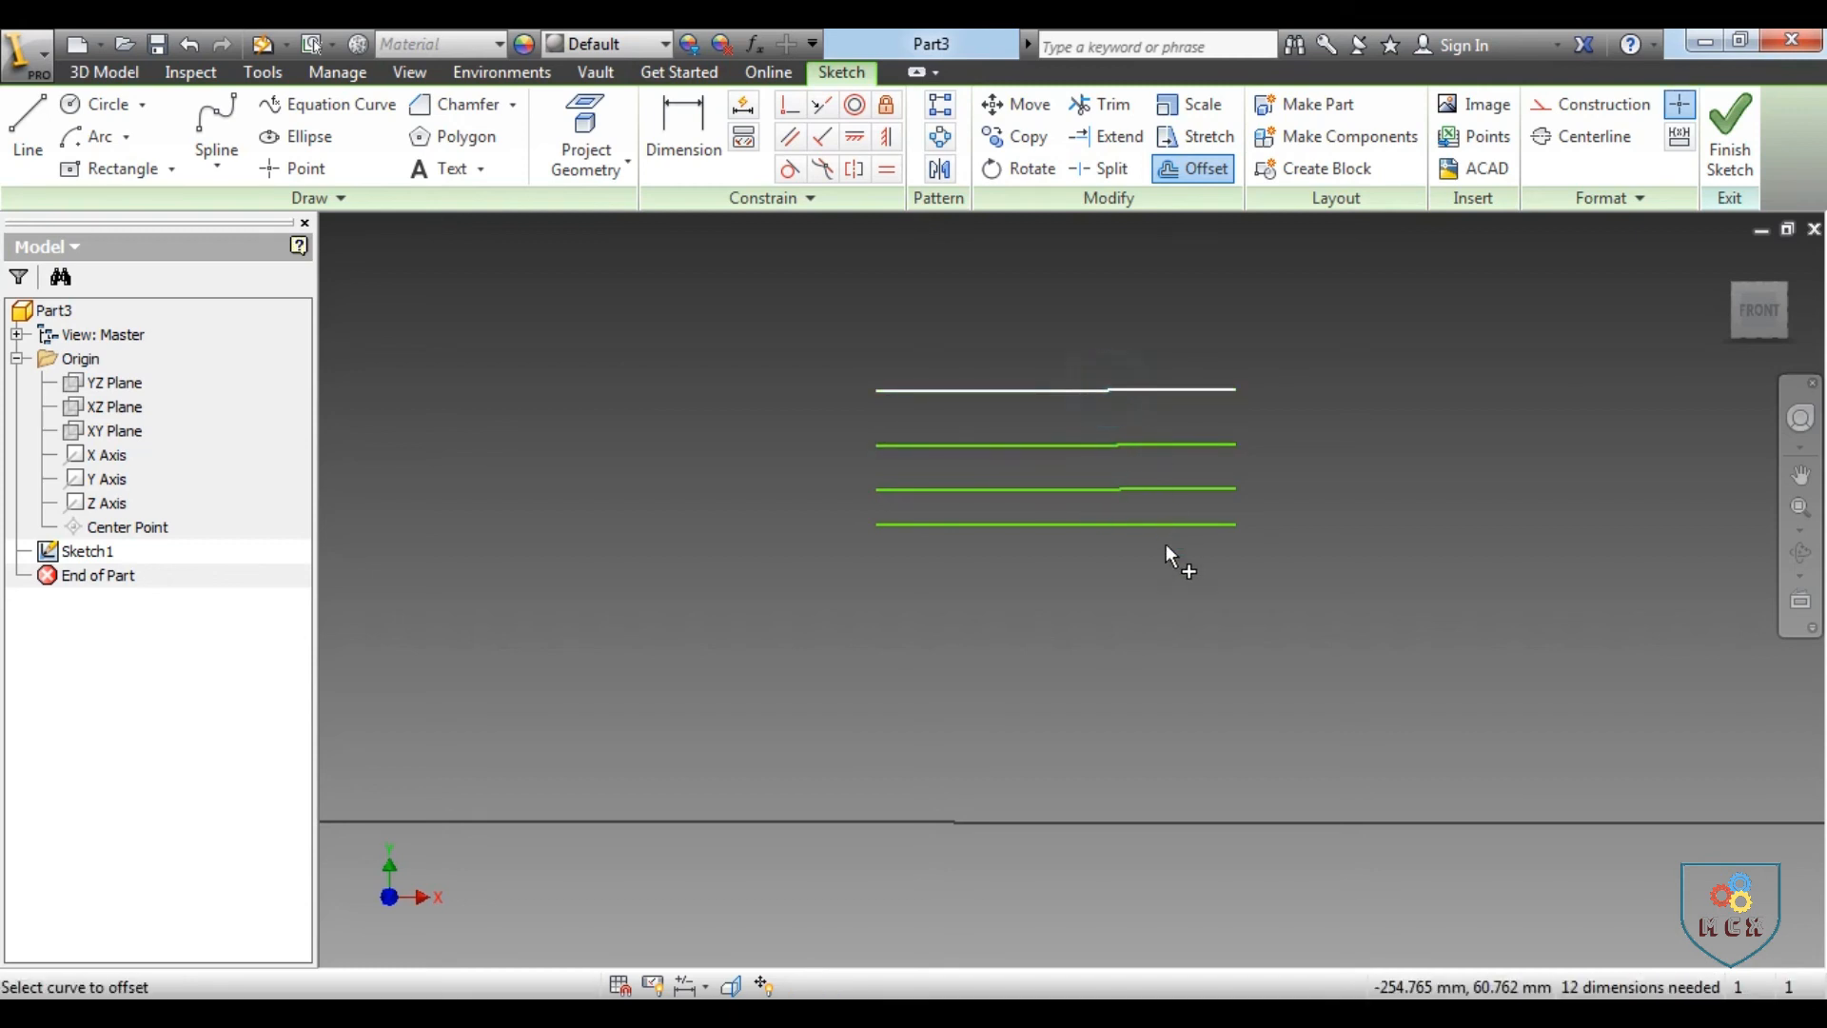
left_click(1168, 545)
right_click(1167, 544)
left_click(1266, 543)
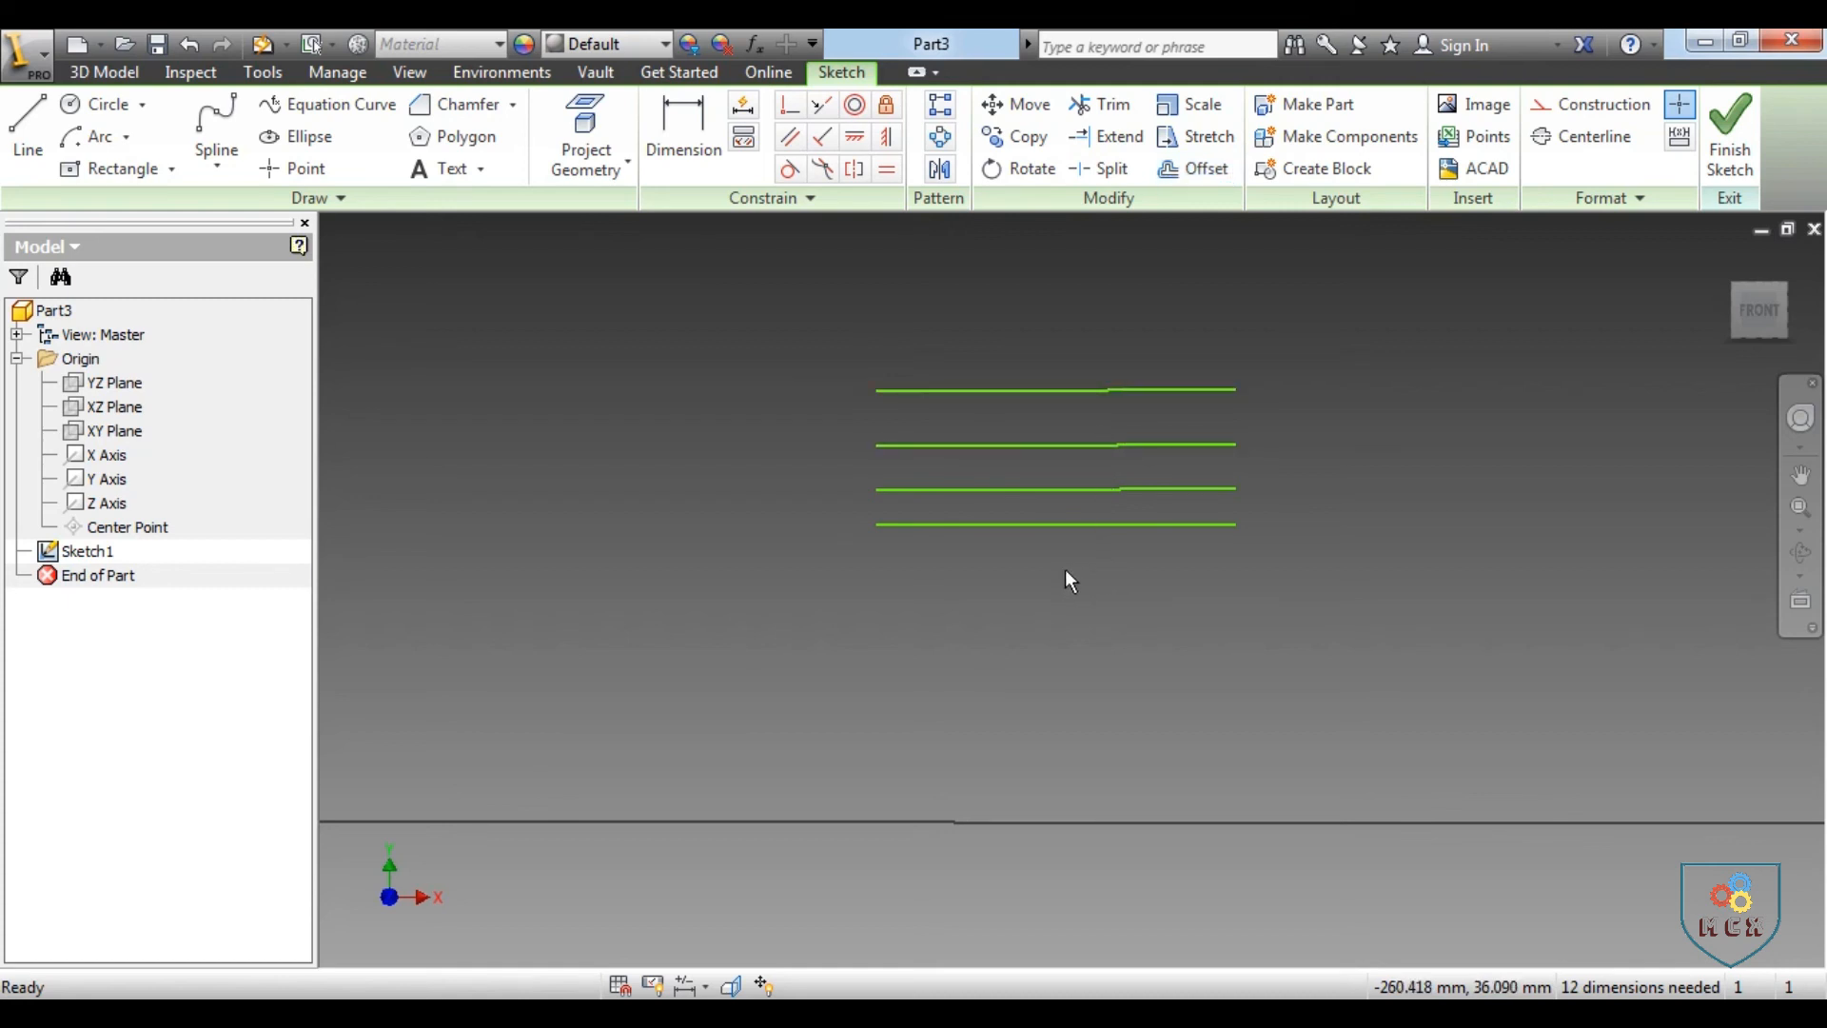
Start applying a Parallel constraint to the sketch lines
left_click(794, 138)
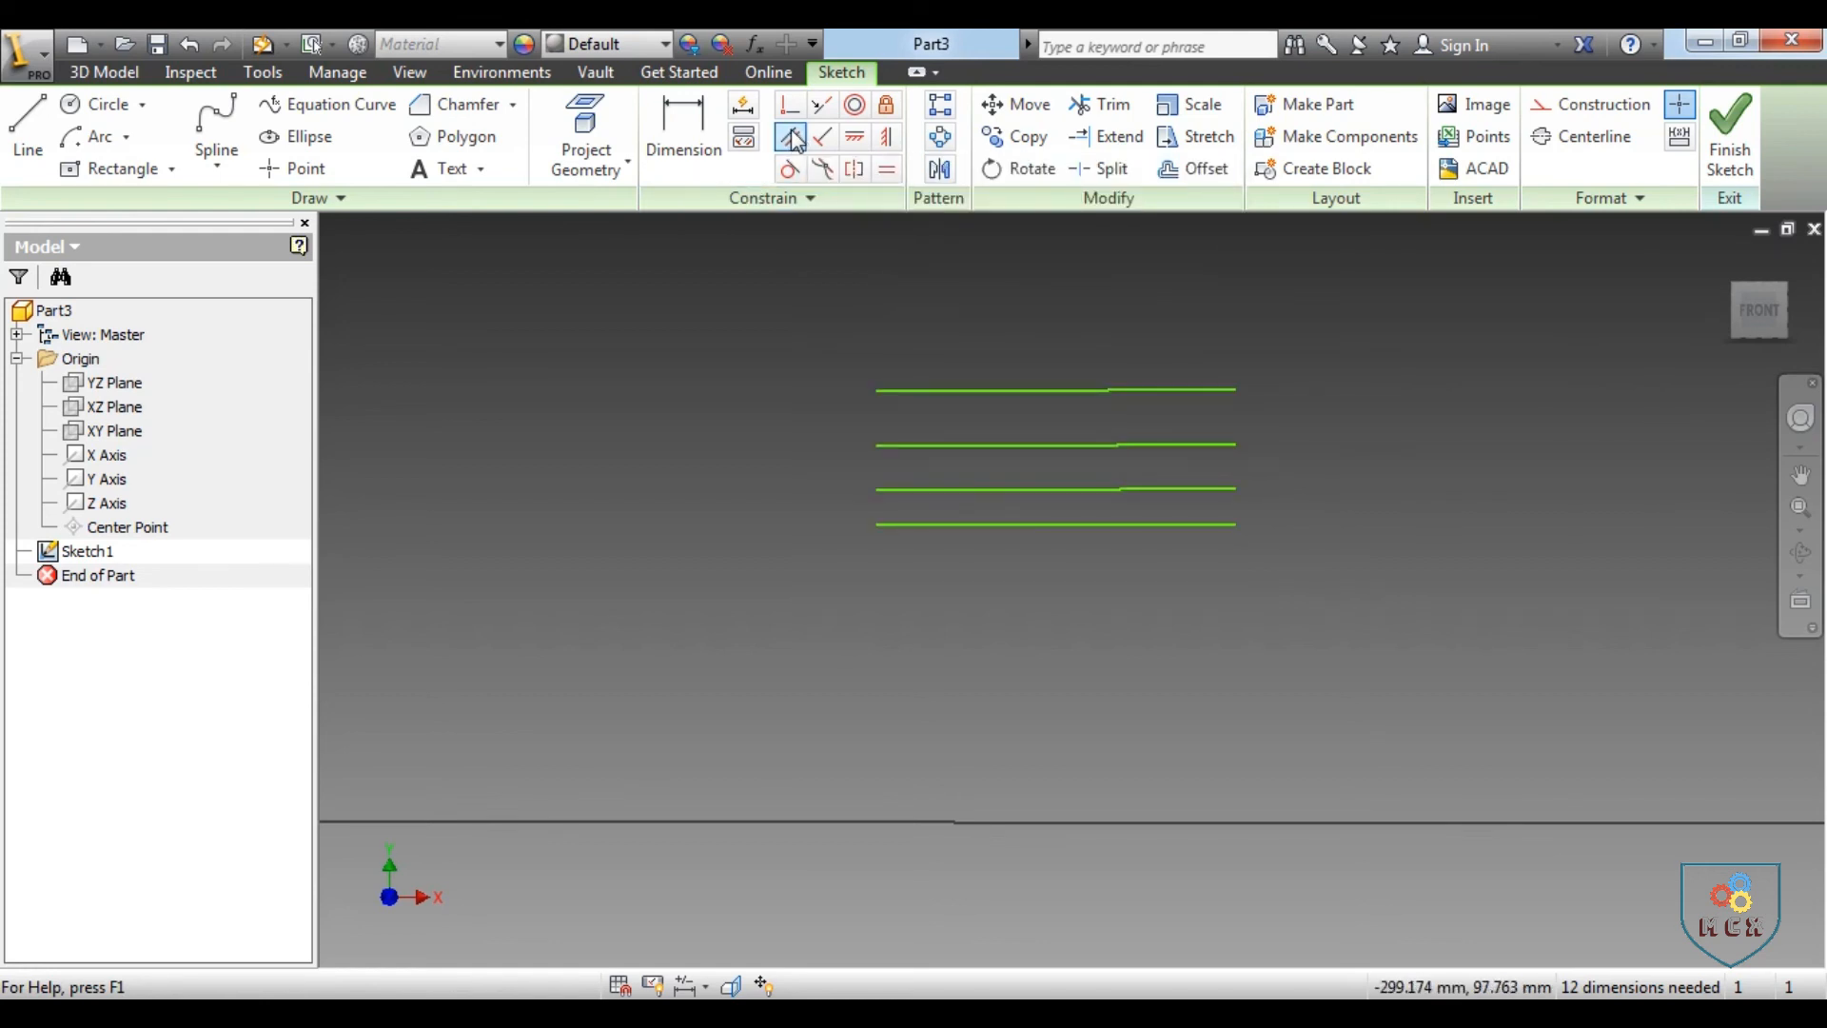